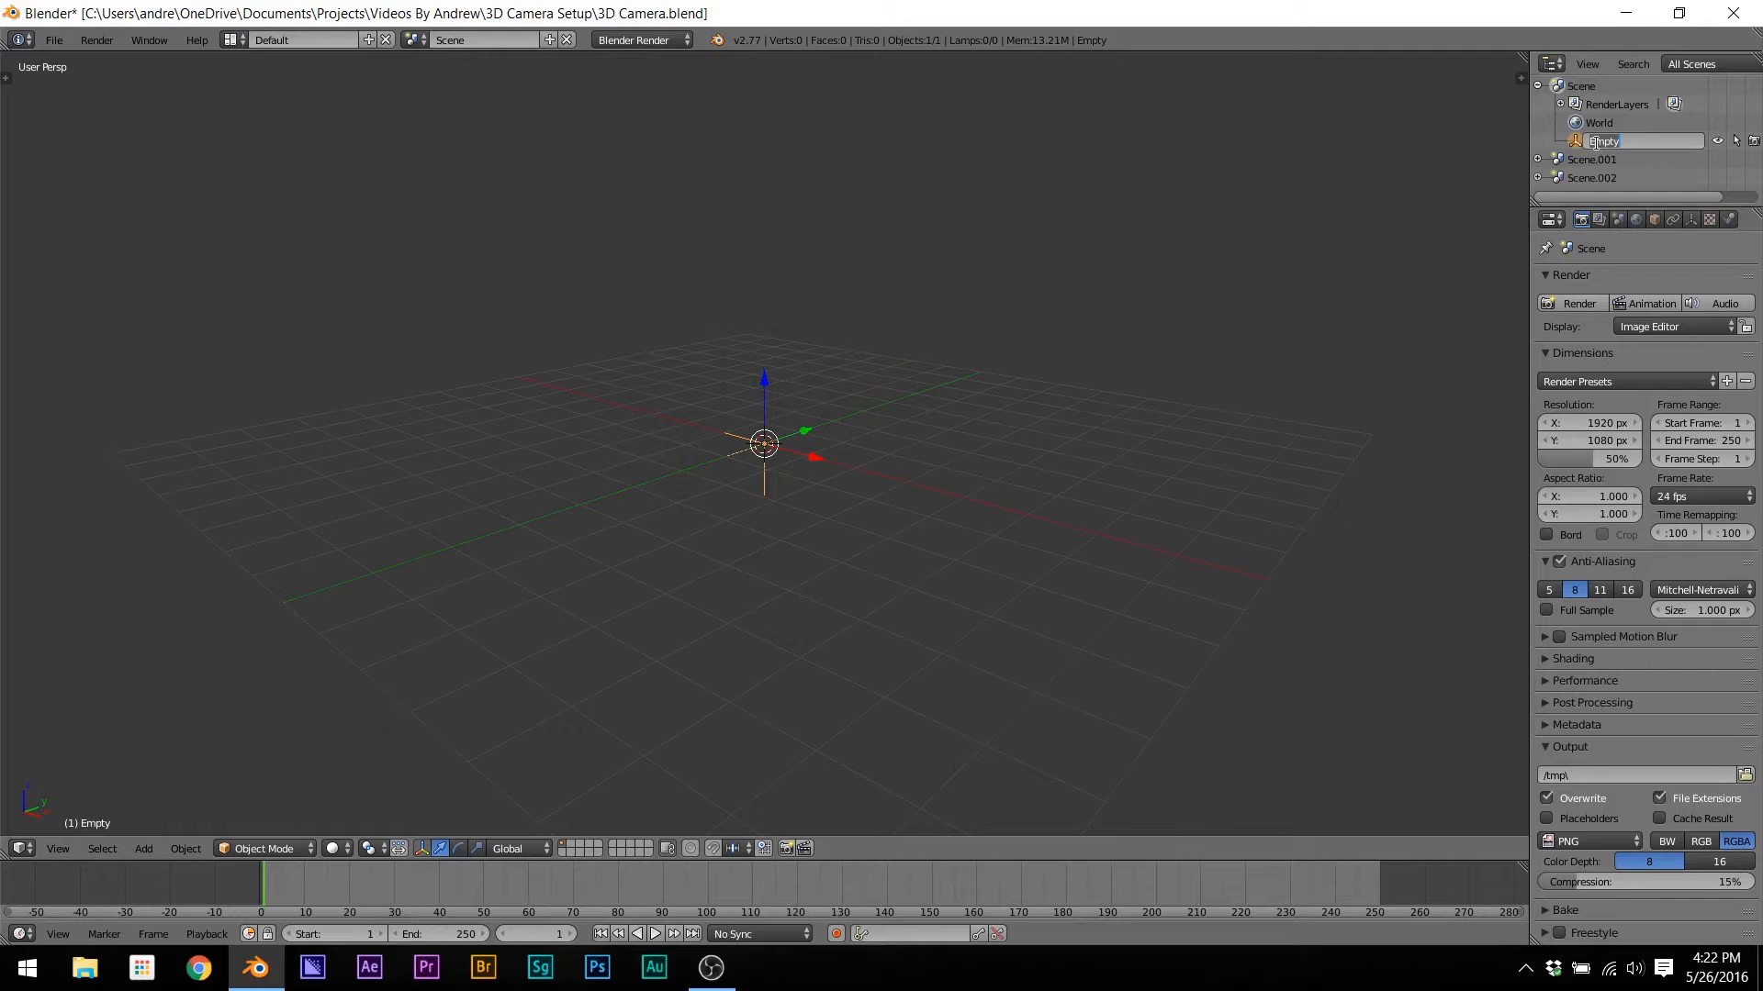
# Step: Rename the empty as Dolly and add a camera at the scene's centre
pyautogui.press('Return')
pyautogui.hotkey('shift', 'a')
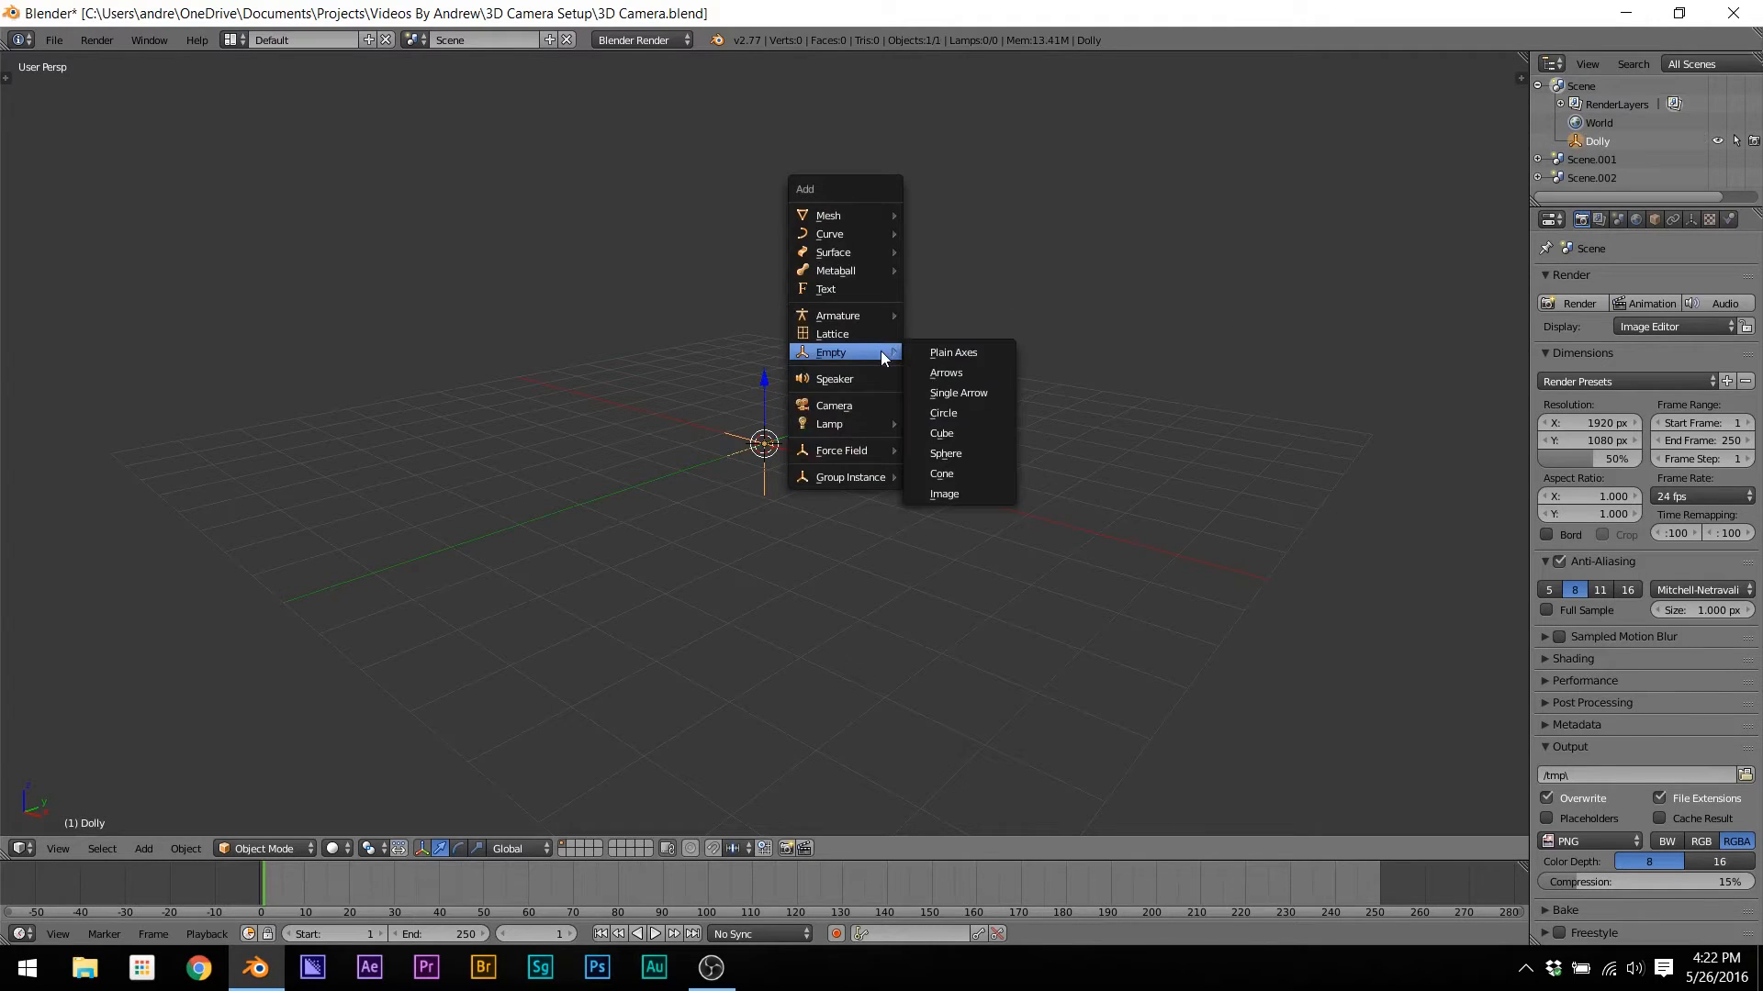
pyautogui.click(863, 406)
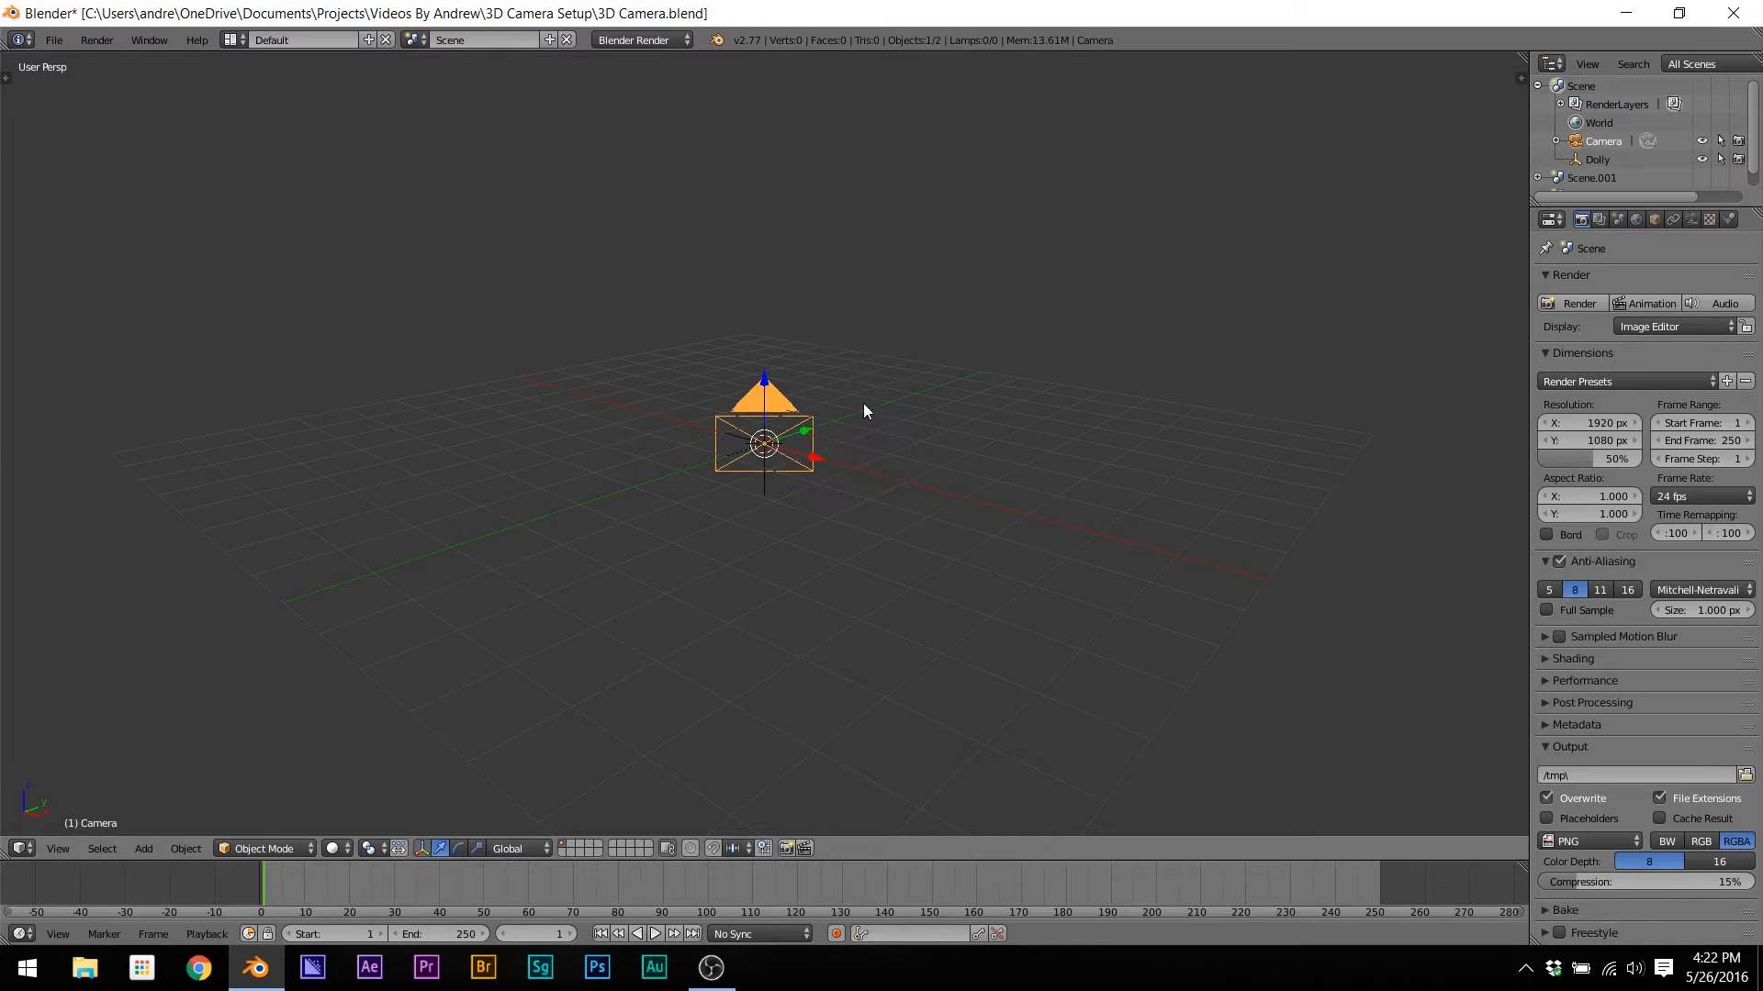
# Step: Clear the camera's rotation and rotate it 90 degrees about the global X axis
pyautogui.hotkey('alt', 'r')
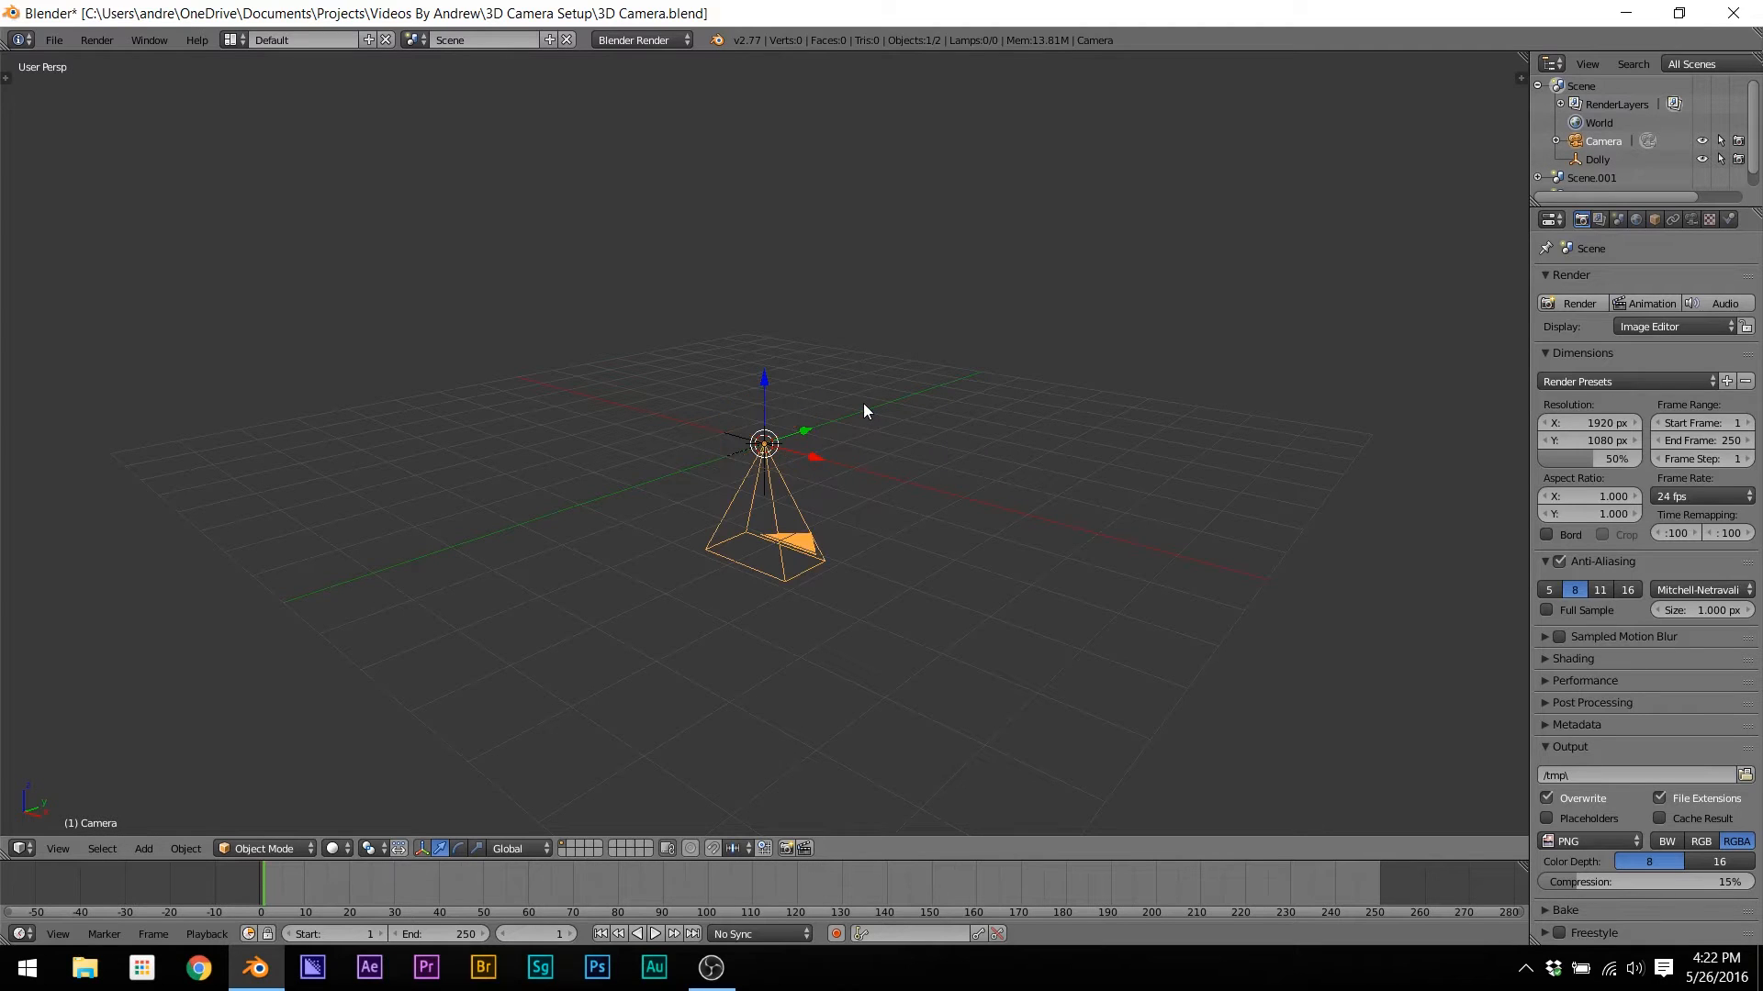
pyautogui.write('rx')
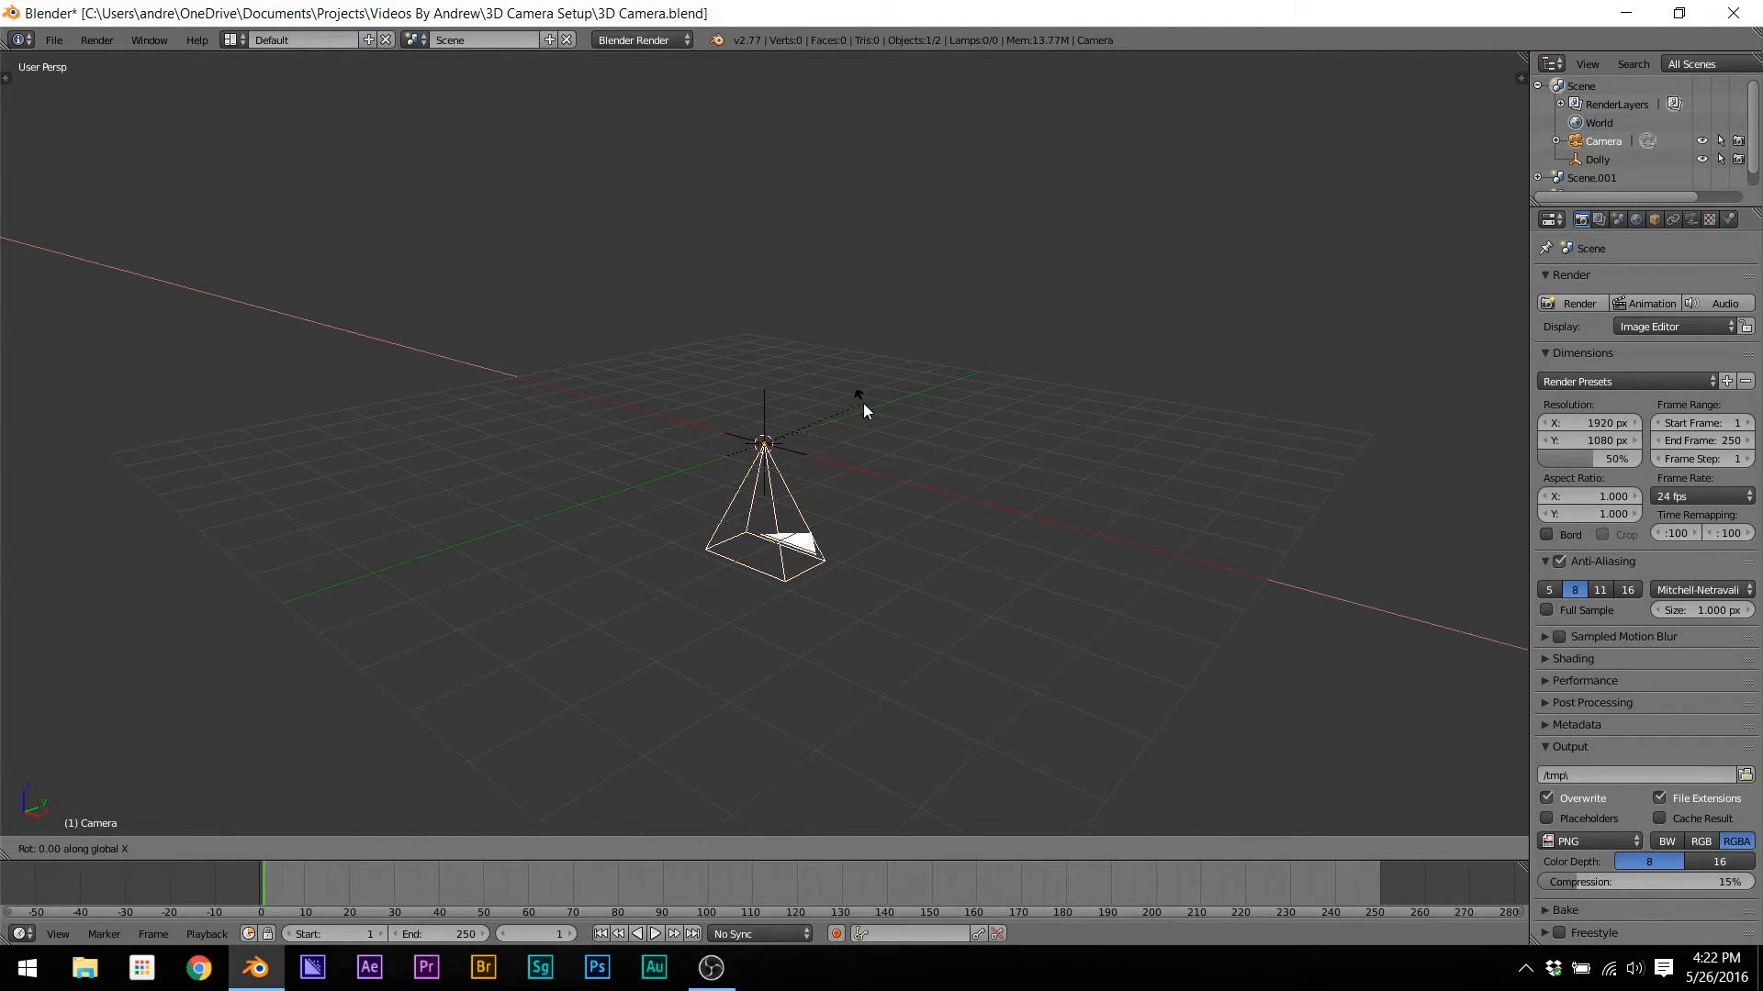
pyautogui.write('90')
pyautogui.press('Return')
# Step: Parent the camera to the Dolly empty using the Object option
pyautogui.keyDown('shift'); pyautogui.rightClick(768, 481); pyautogui.keyUp('shift')
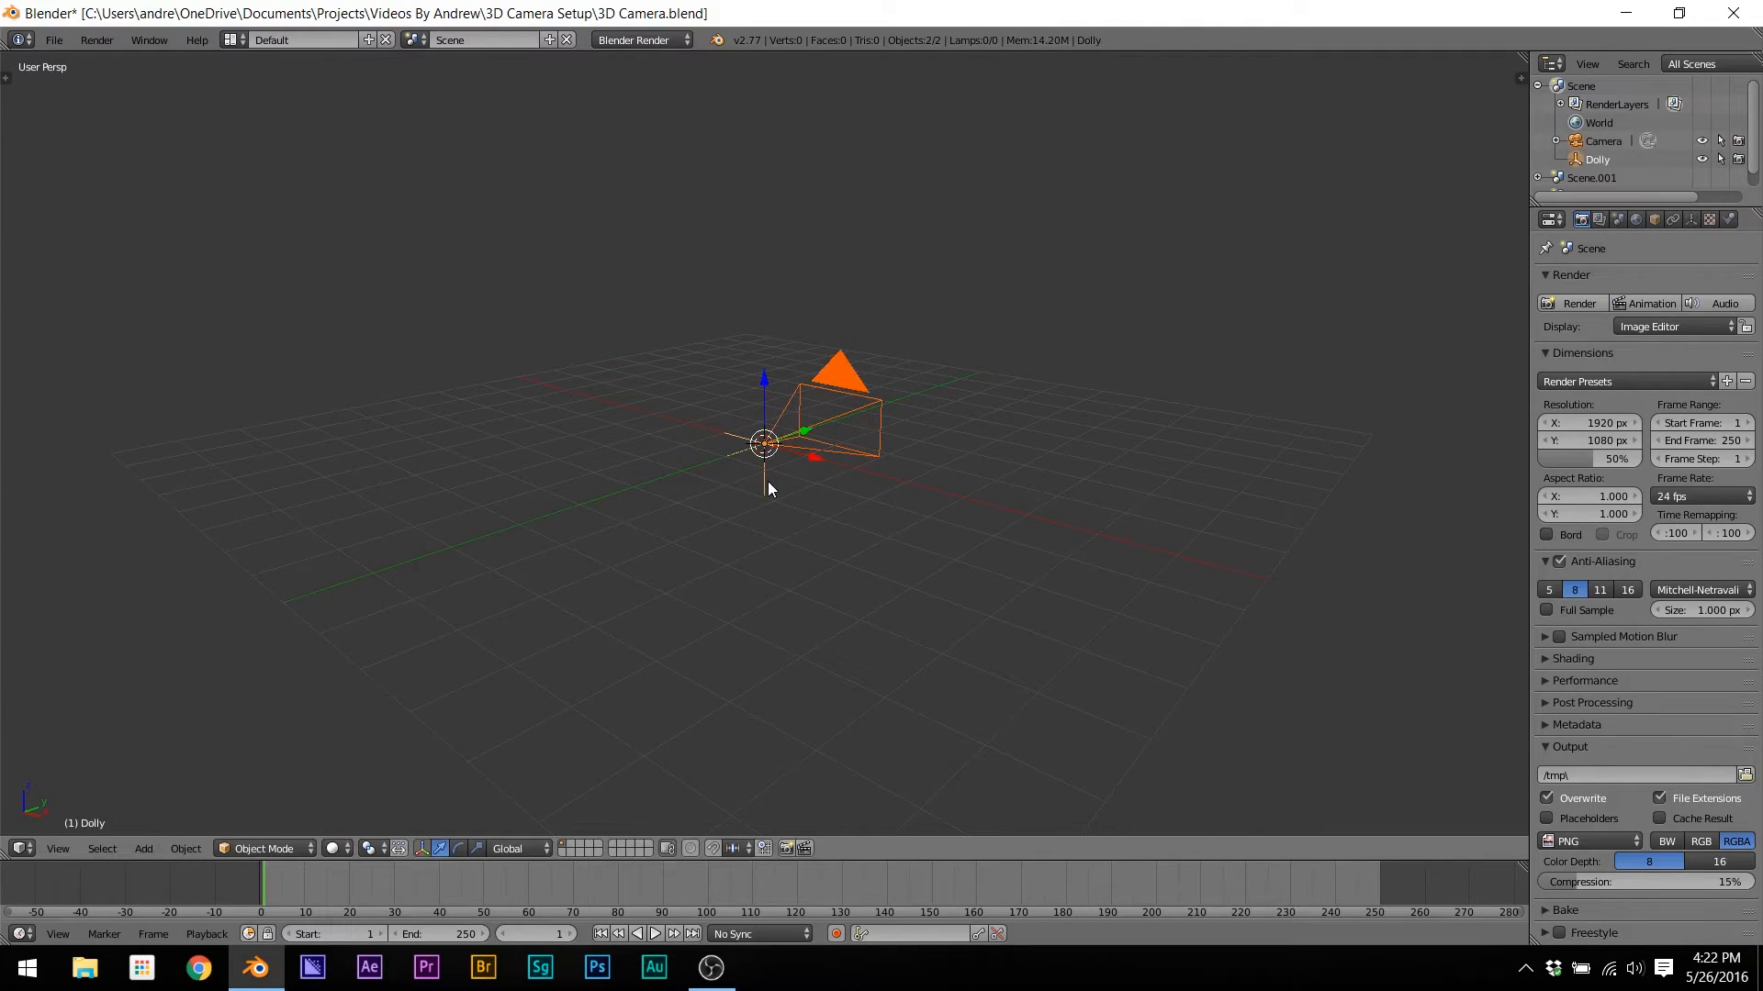
pyautogui.hotkey('ctrl', 'p')
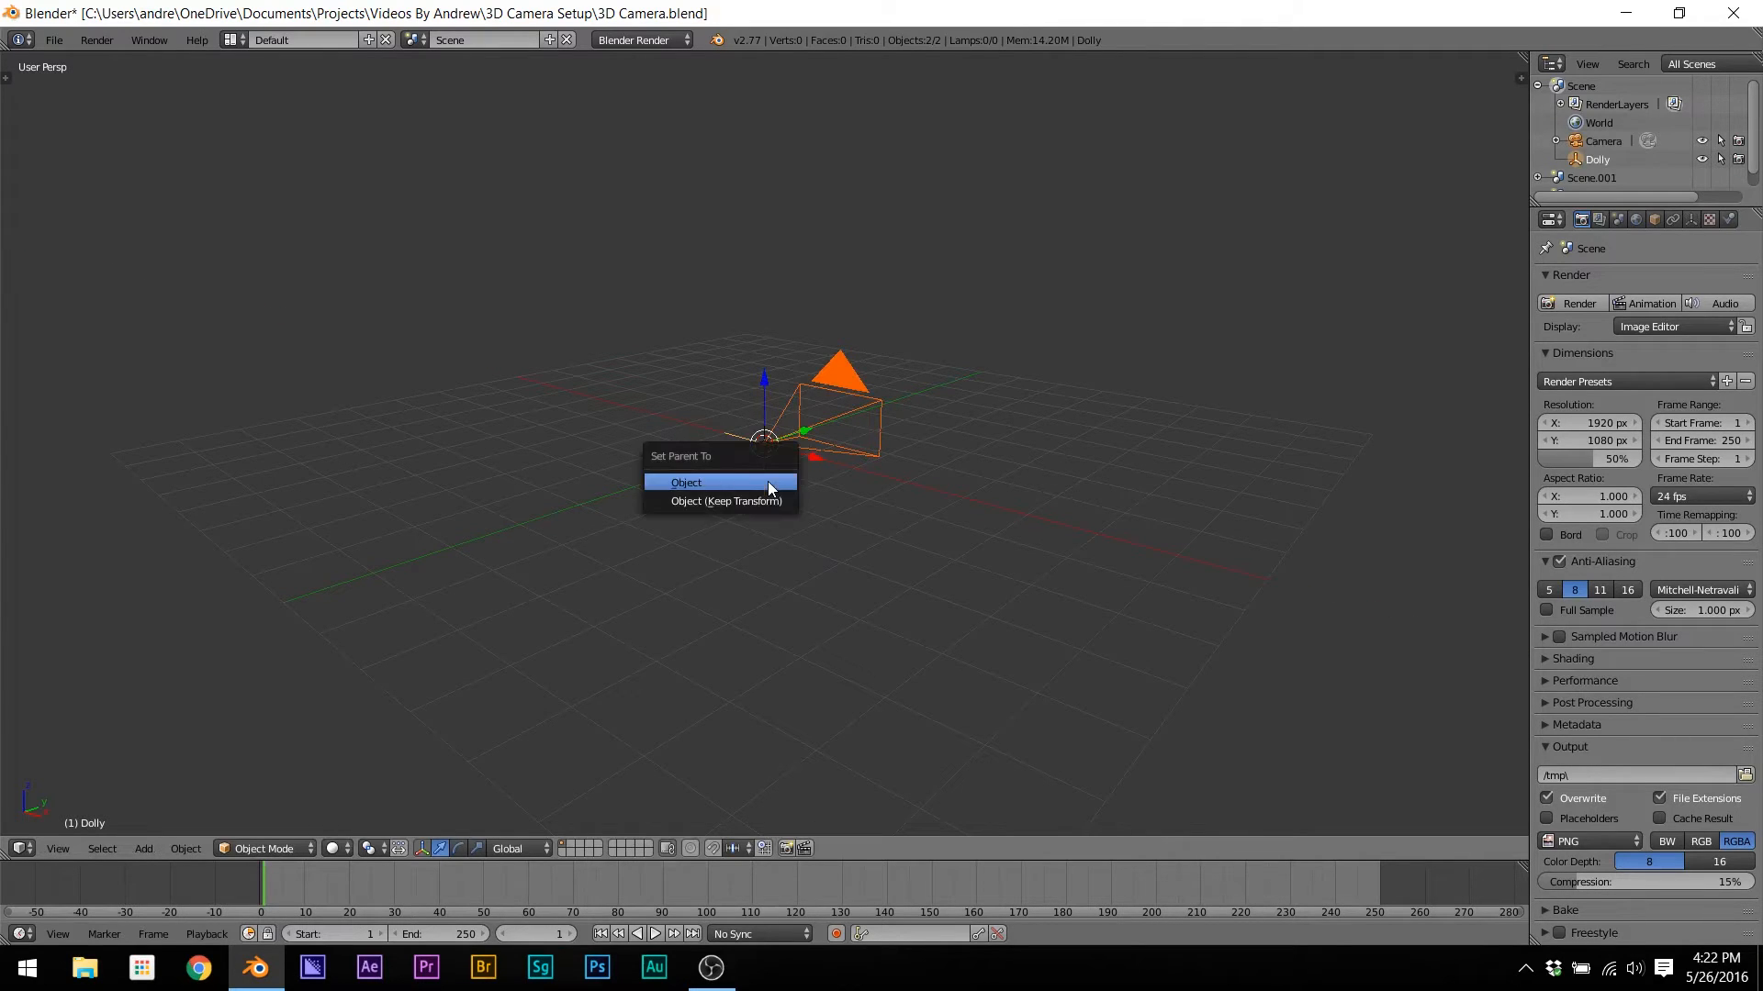
pyautogui.click(769, 481)
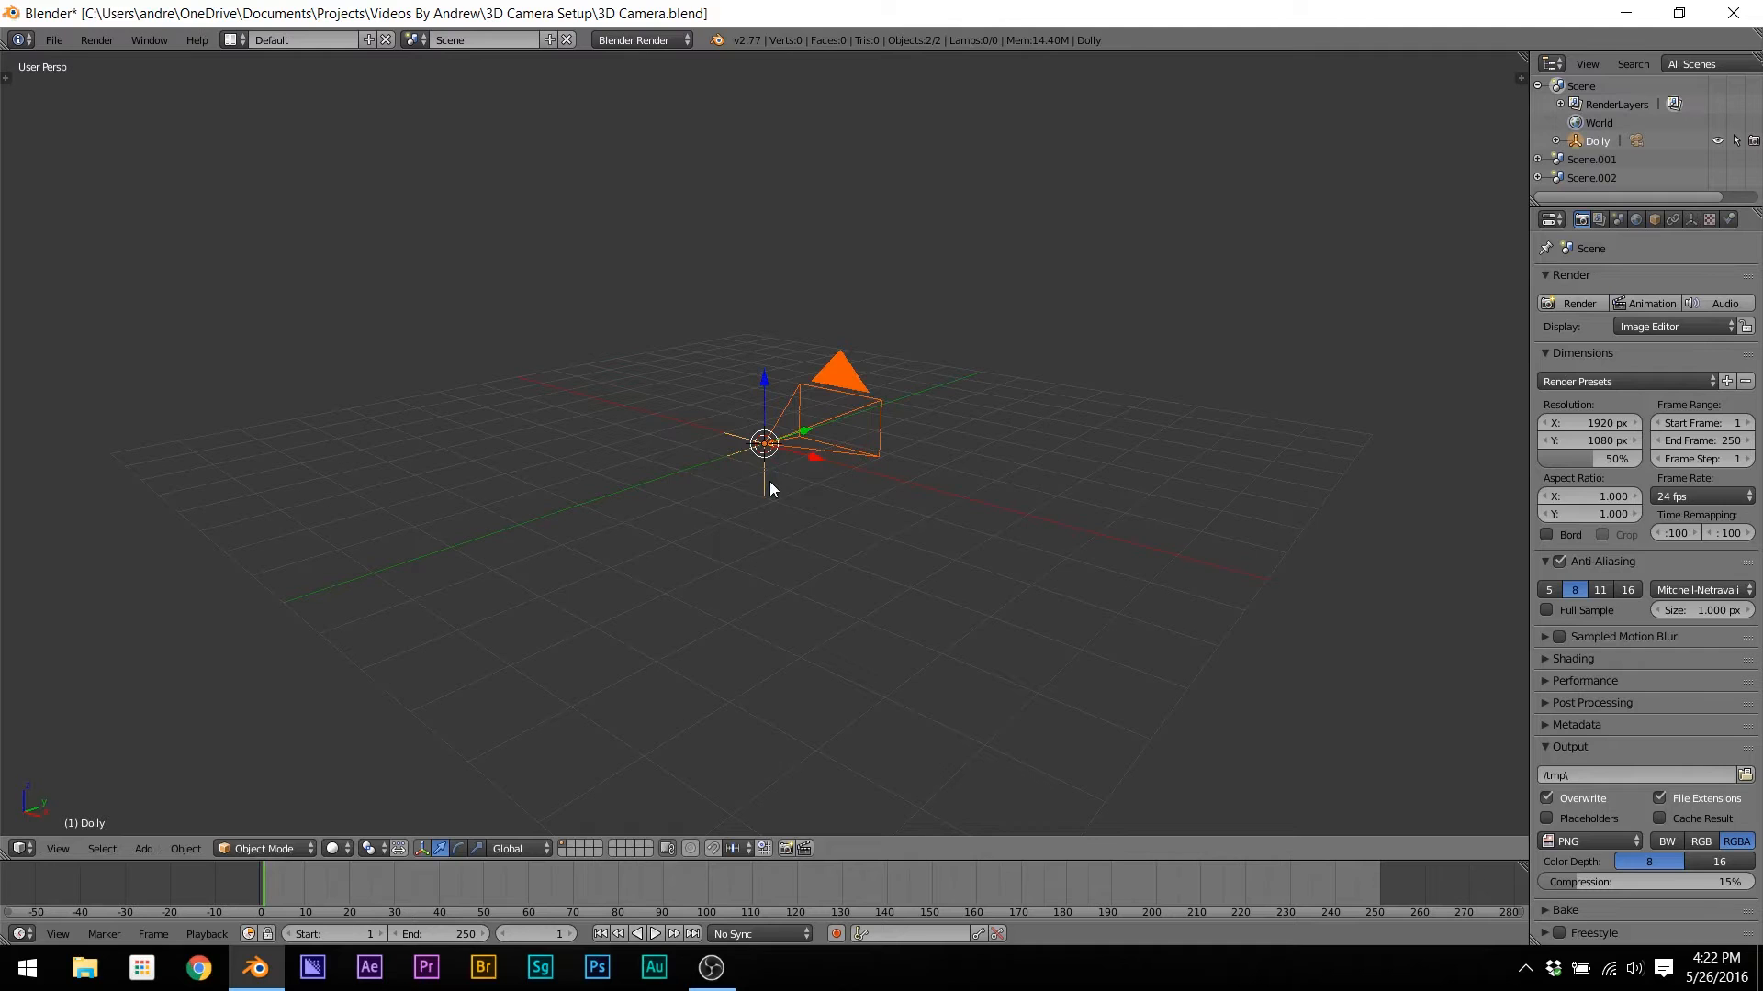
# Step: Try moving and trackball-rotating the Dolly empty to test how its parented camera follows
pyautogui.rightClick(769, 481)
pyautogui.press('g')
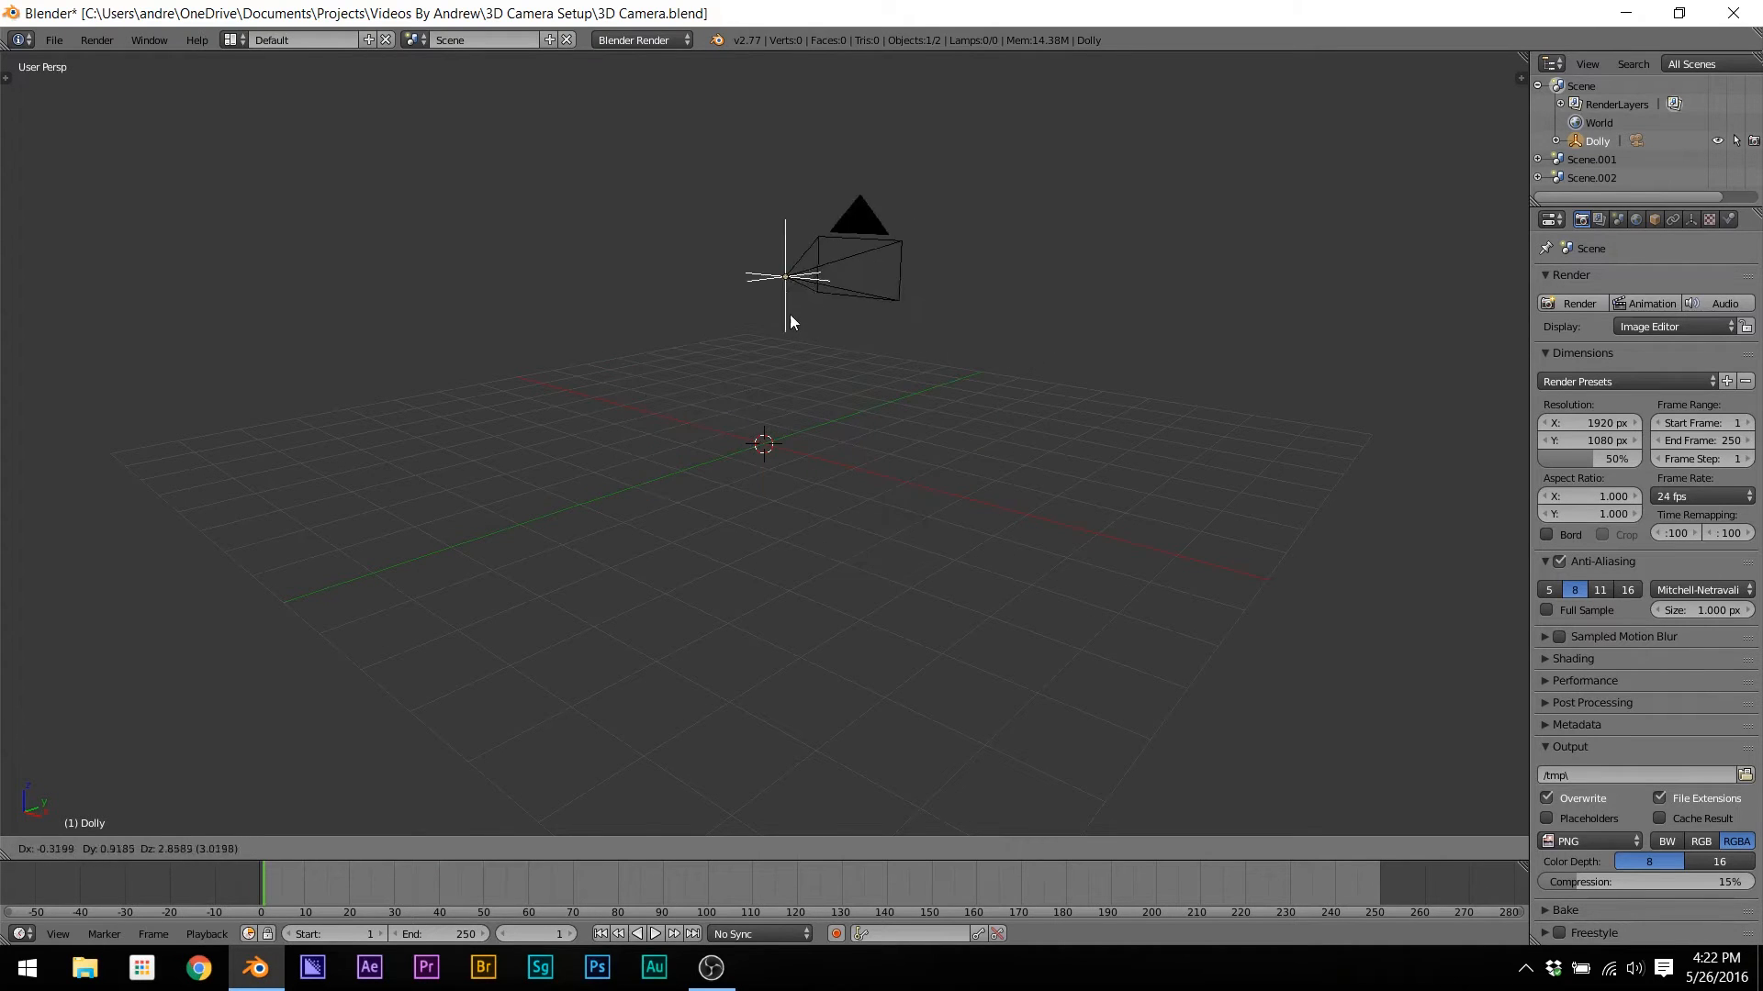
pyautogui.press('Escape')
pyautogui.press('r')
pyautogui.press('r')
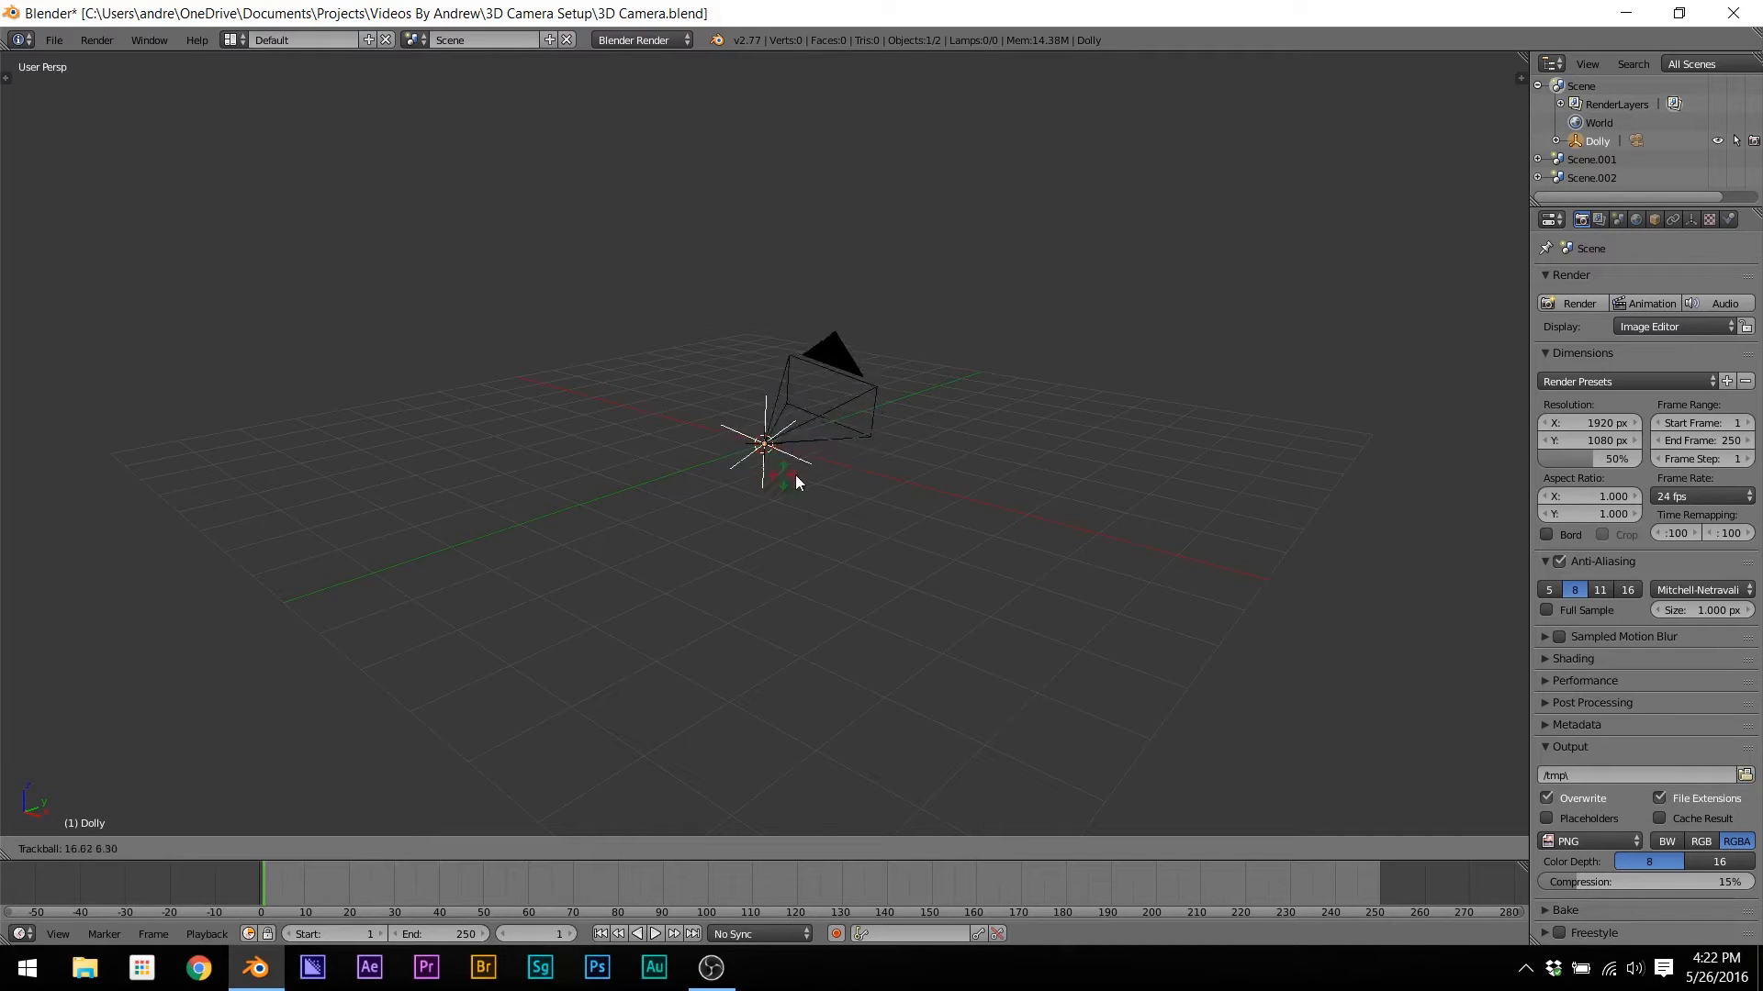
pyautogui.press('Escape')
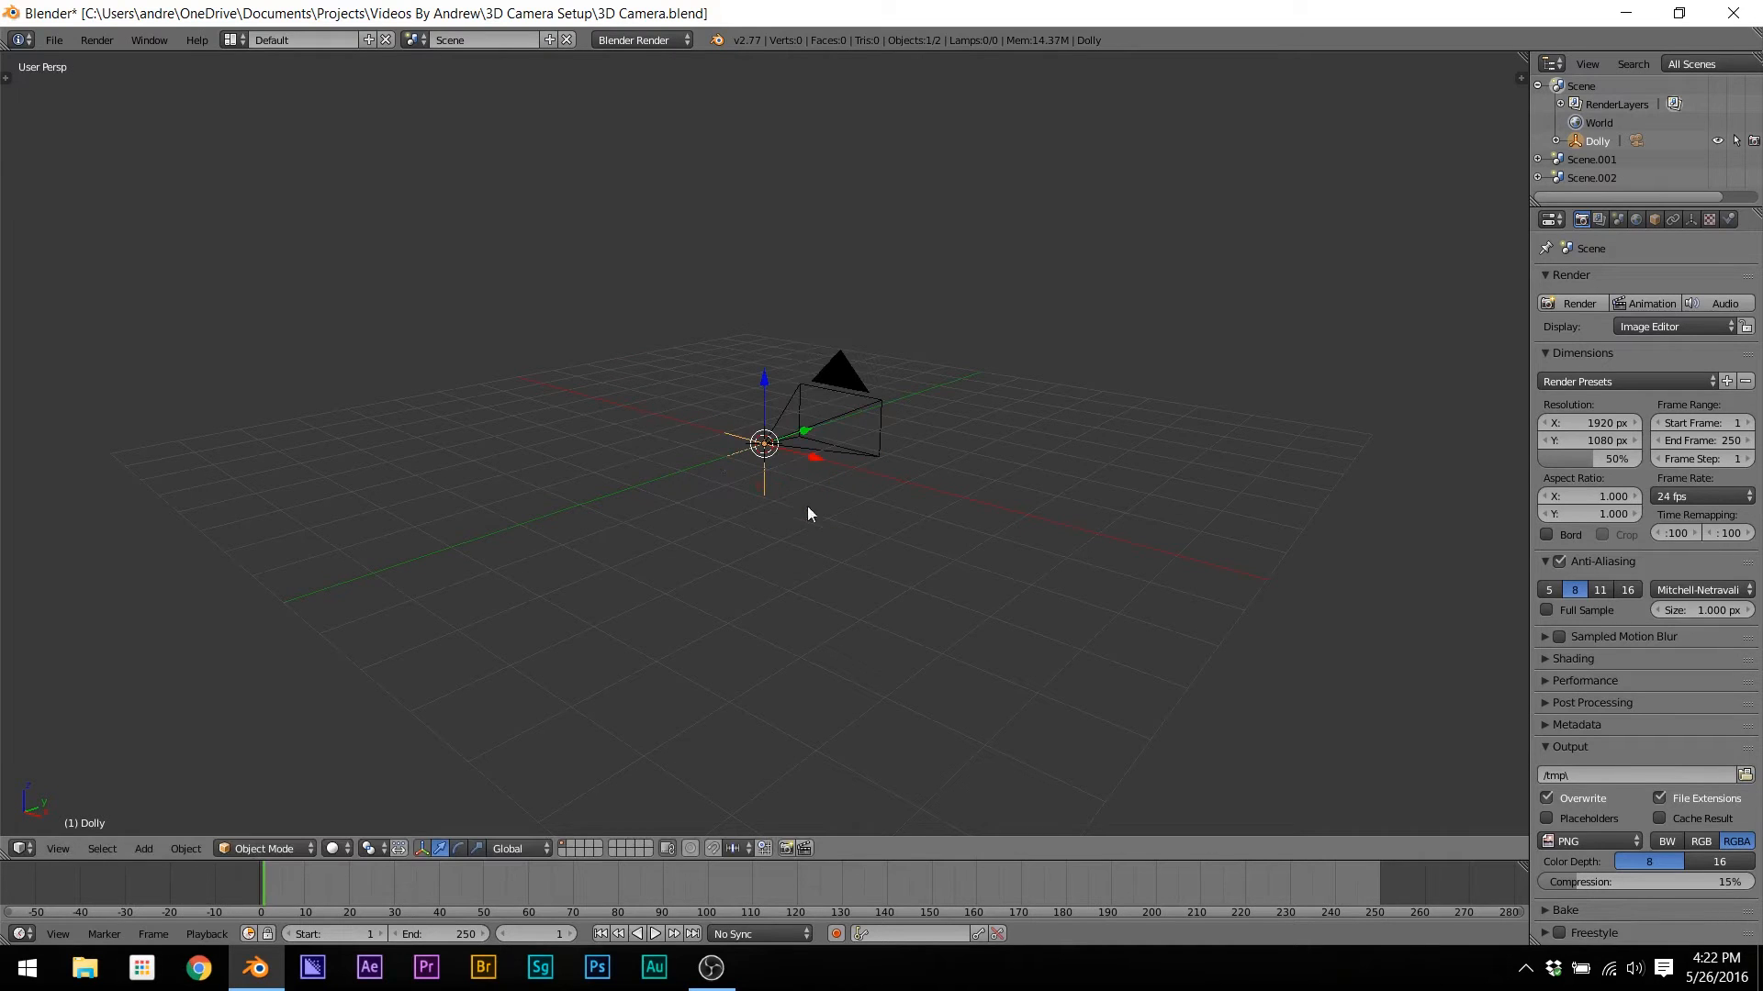
# Step: Try trackball-rotating the camera on its own, independently of the Dolly
pyautogui.rightClick(831, 414)
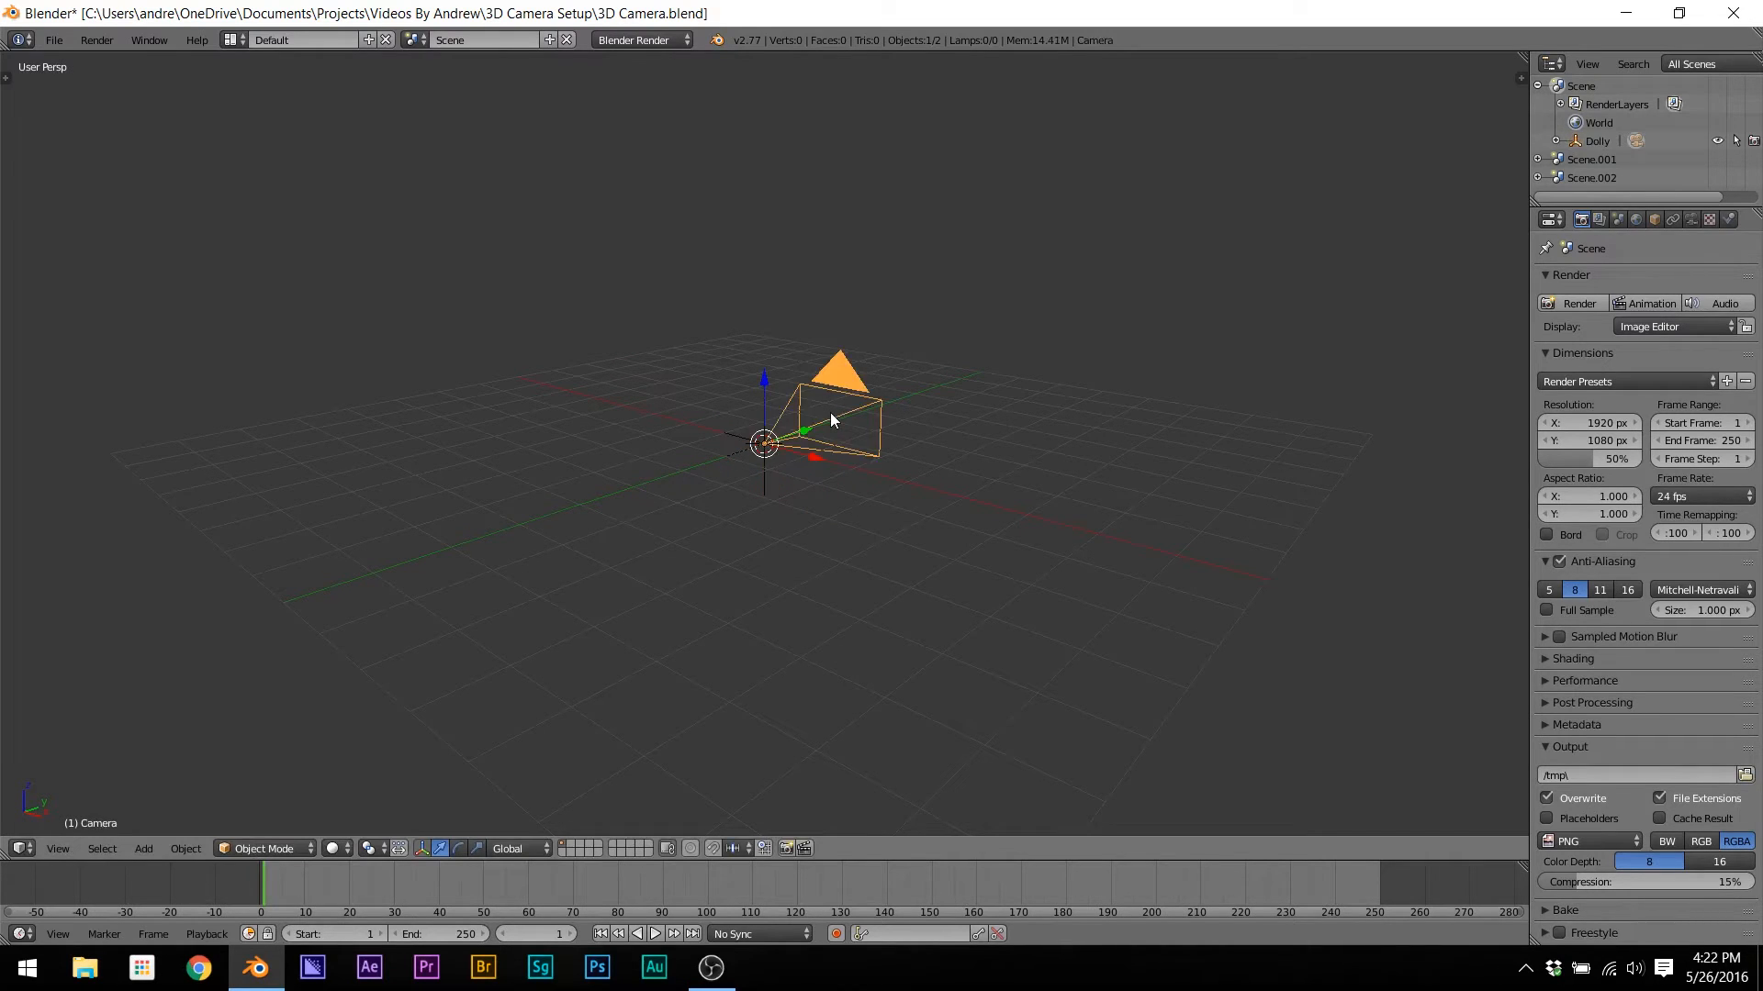
pyautogui.press('r')
pyautogui.press('r')
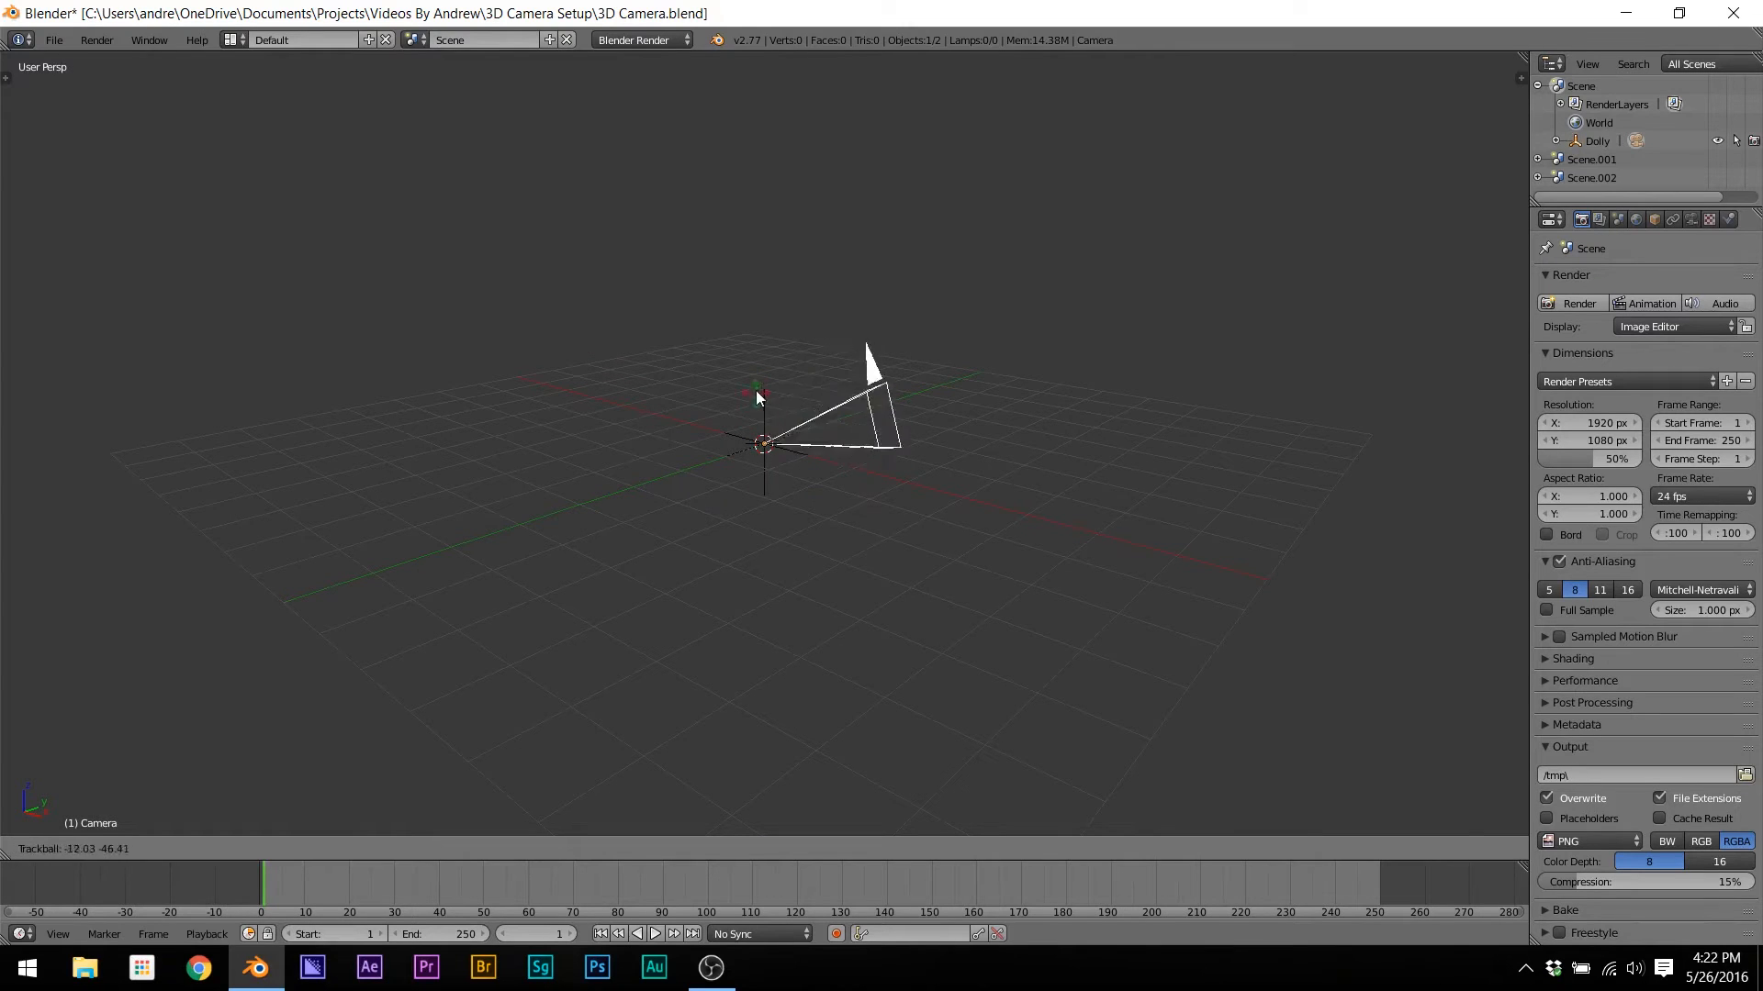
pyautogui.press('Escape')
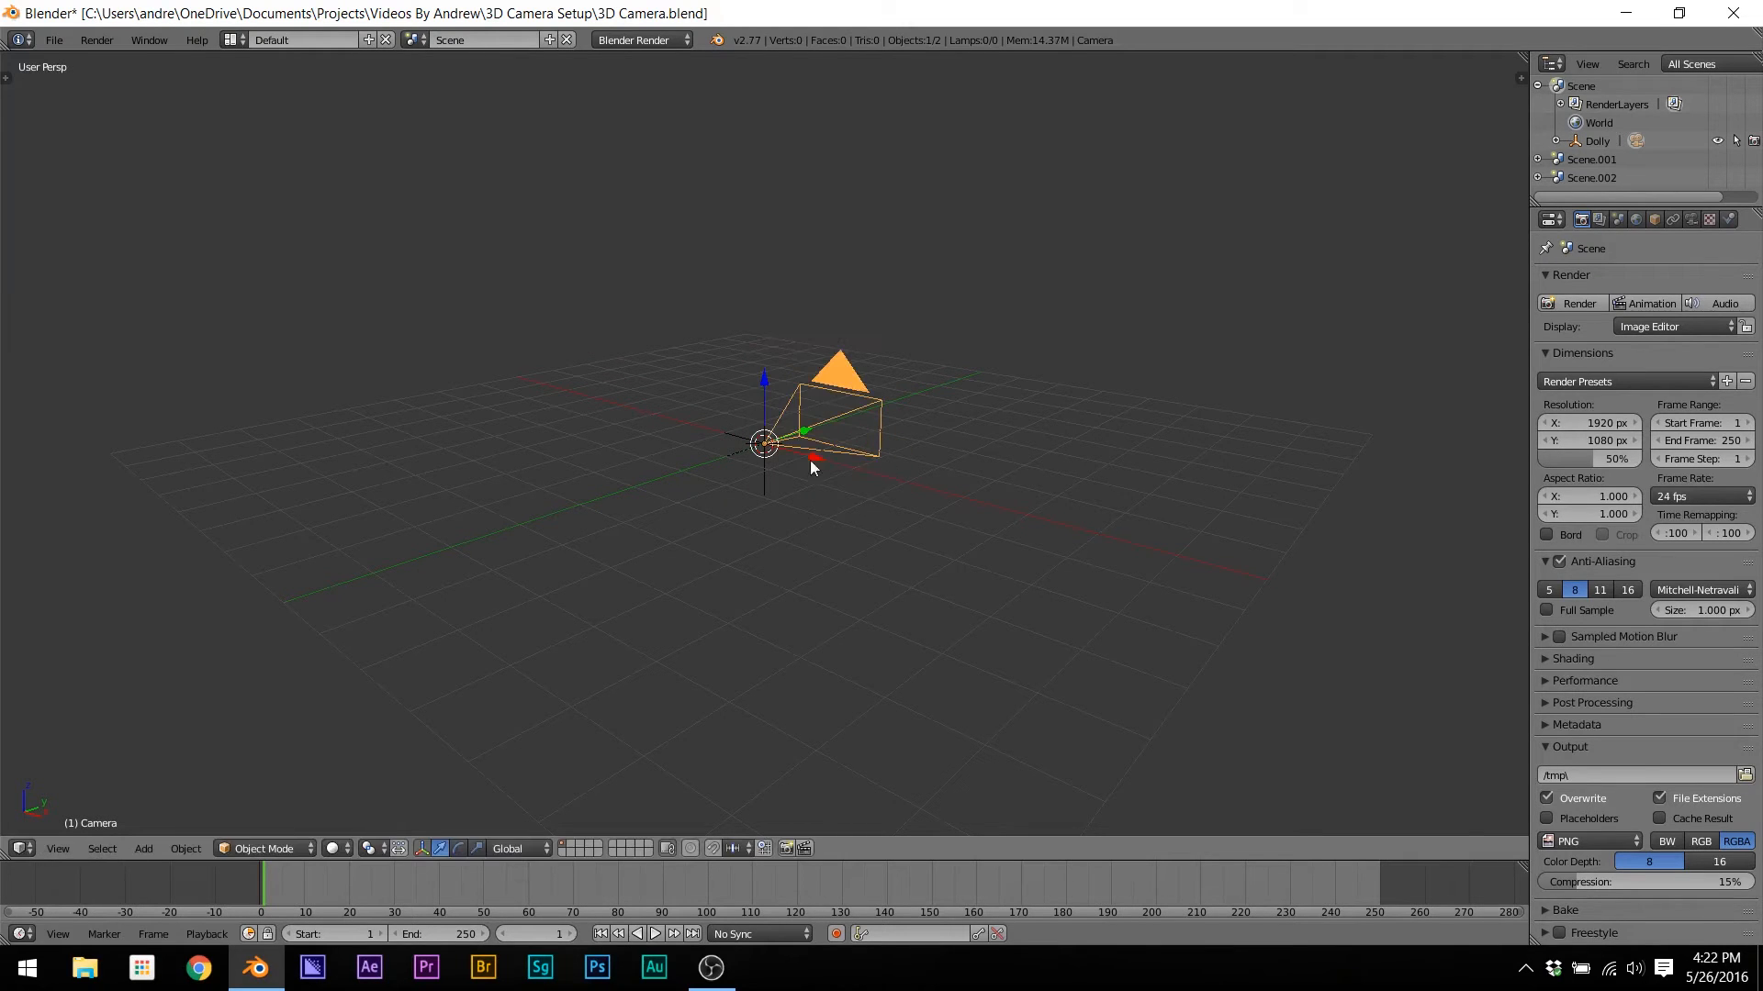
pyautogui.press('r')
pyautogui.press('Escape')
# Step: Move the camera up away from the Dolly, try rotating and moving the Dolly, and undo the camera's displacement
pyautogui.press('g')
pyautogui.click(828, 286)
pyautogui.rightClick(767, 459)
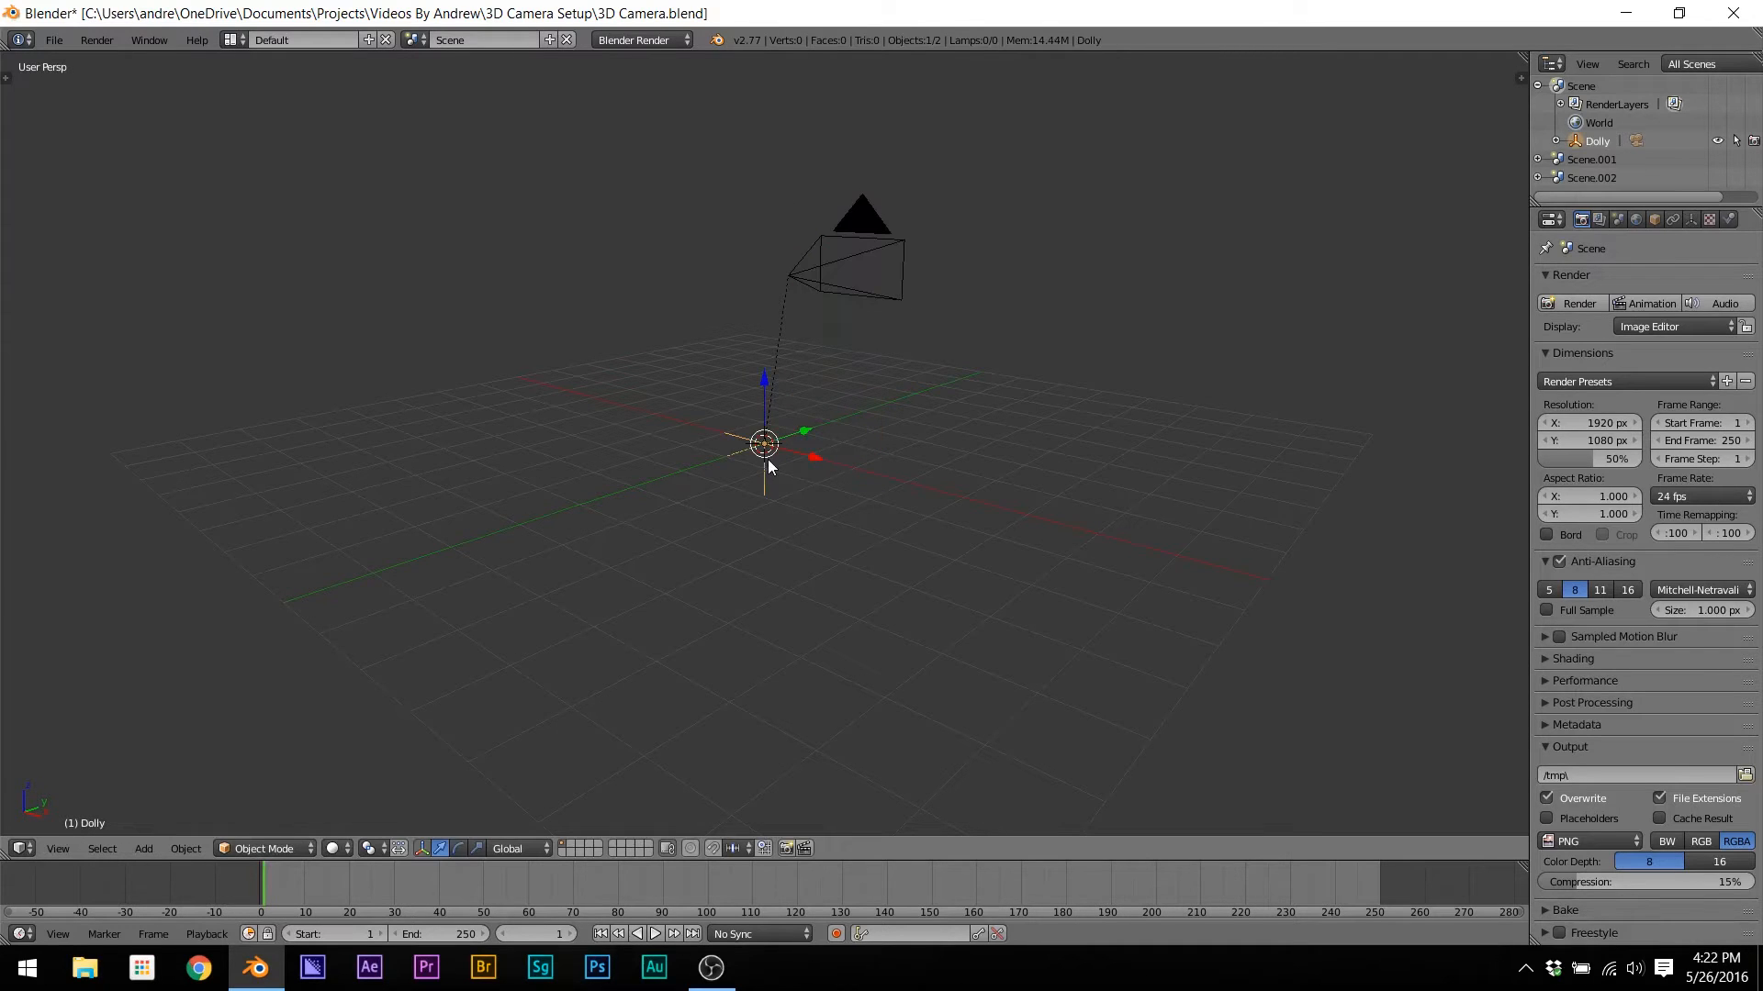
pyautogui.press('r')
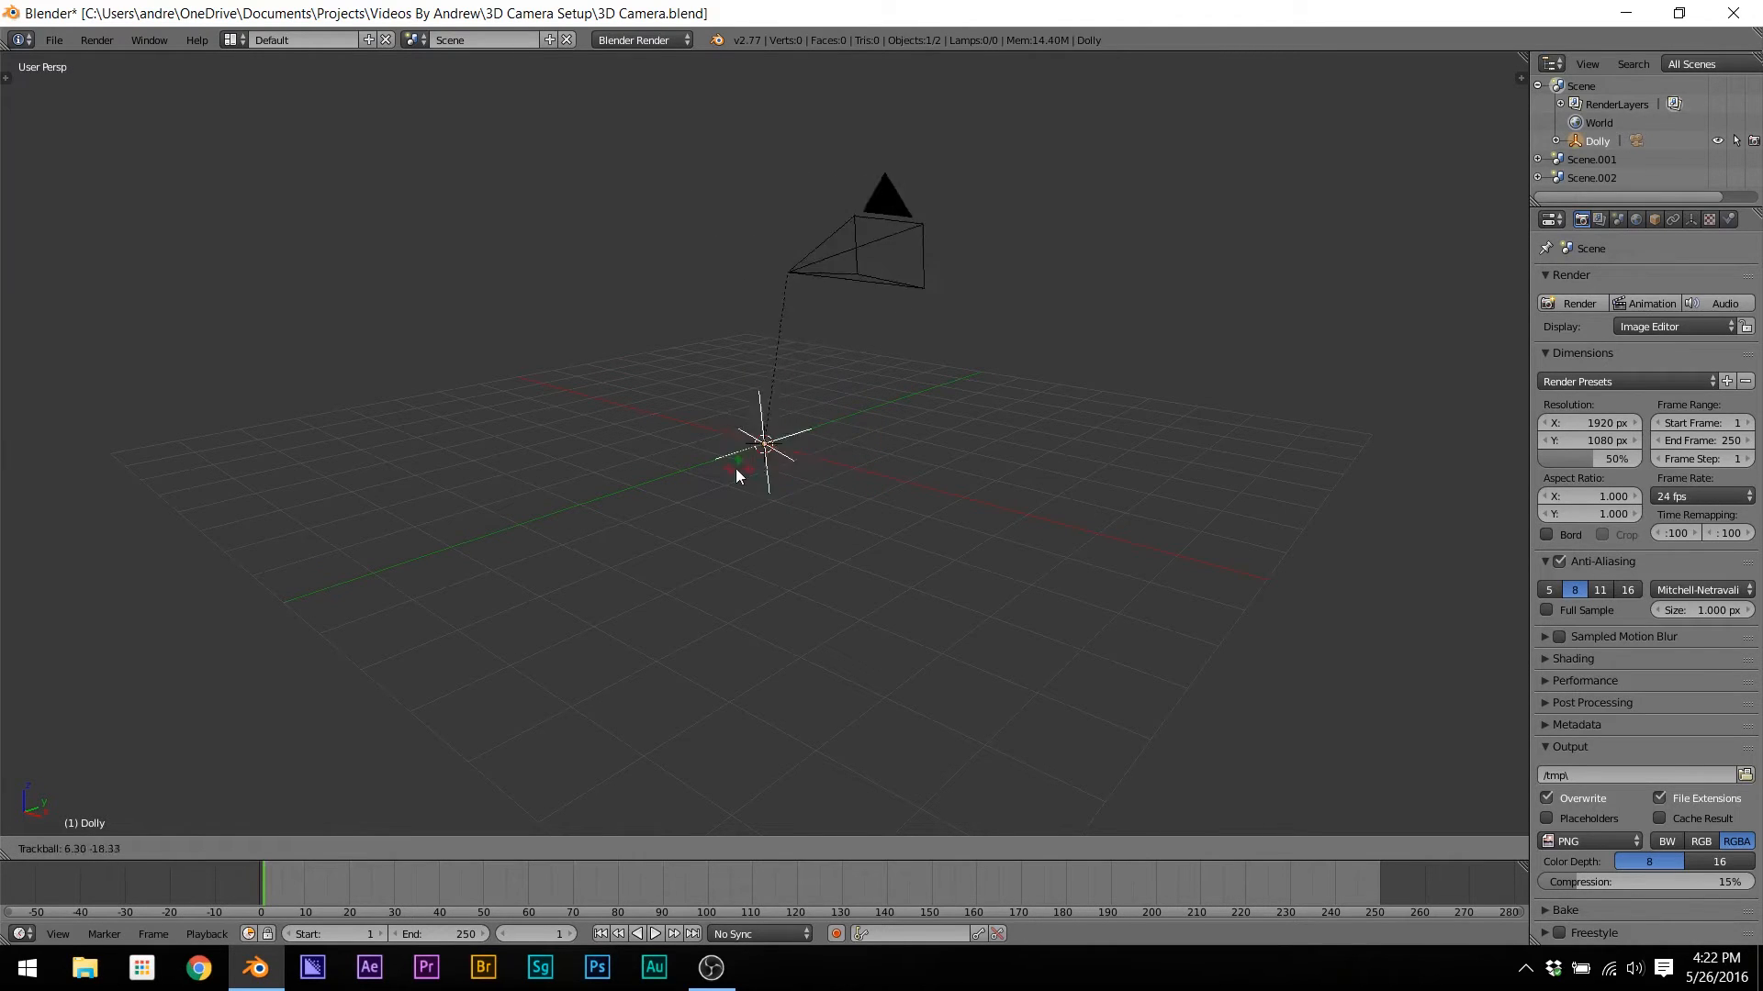
pyautogui.press('Escape')
pyautogui.press('r')
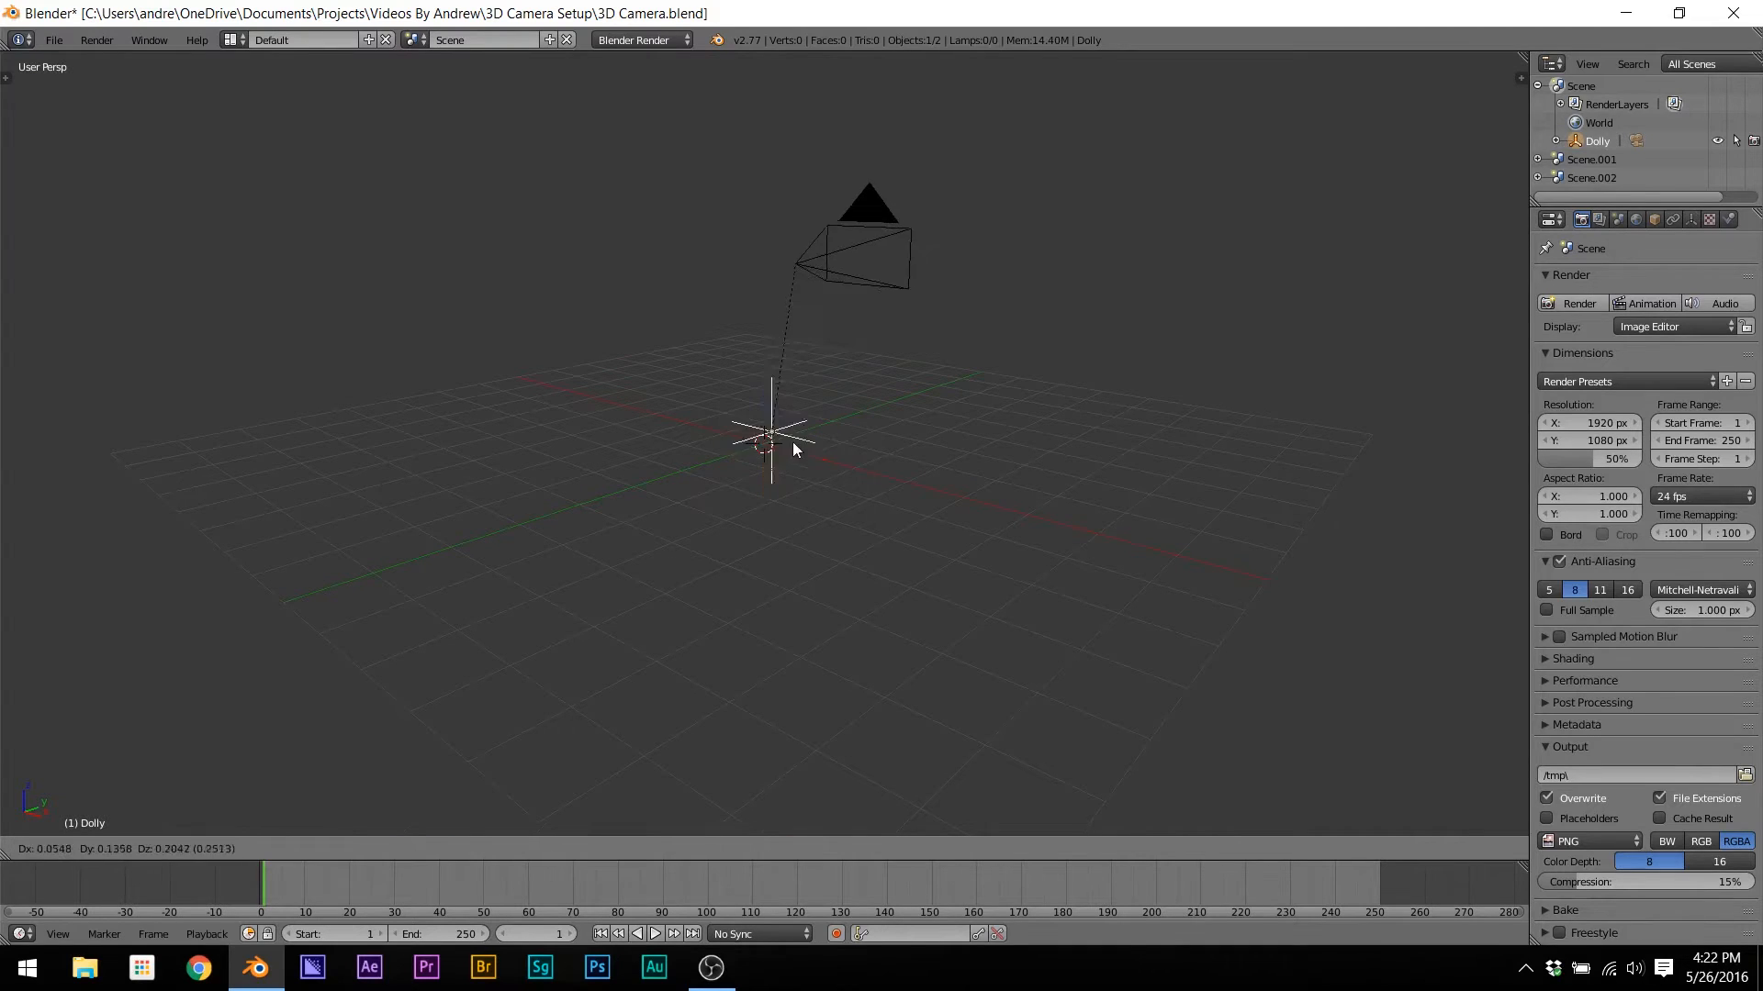
pyautogui.press('Escape')
pyautogui.hotkey('ctrl', 'z')
pyautogui.hotkey('ctrl', 'z')
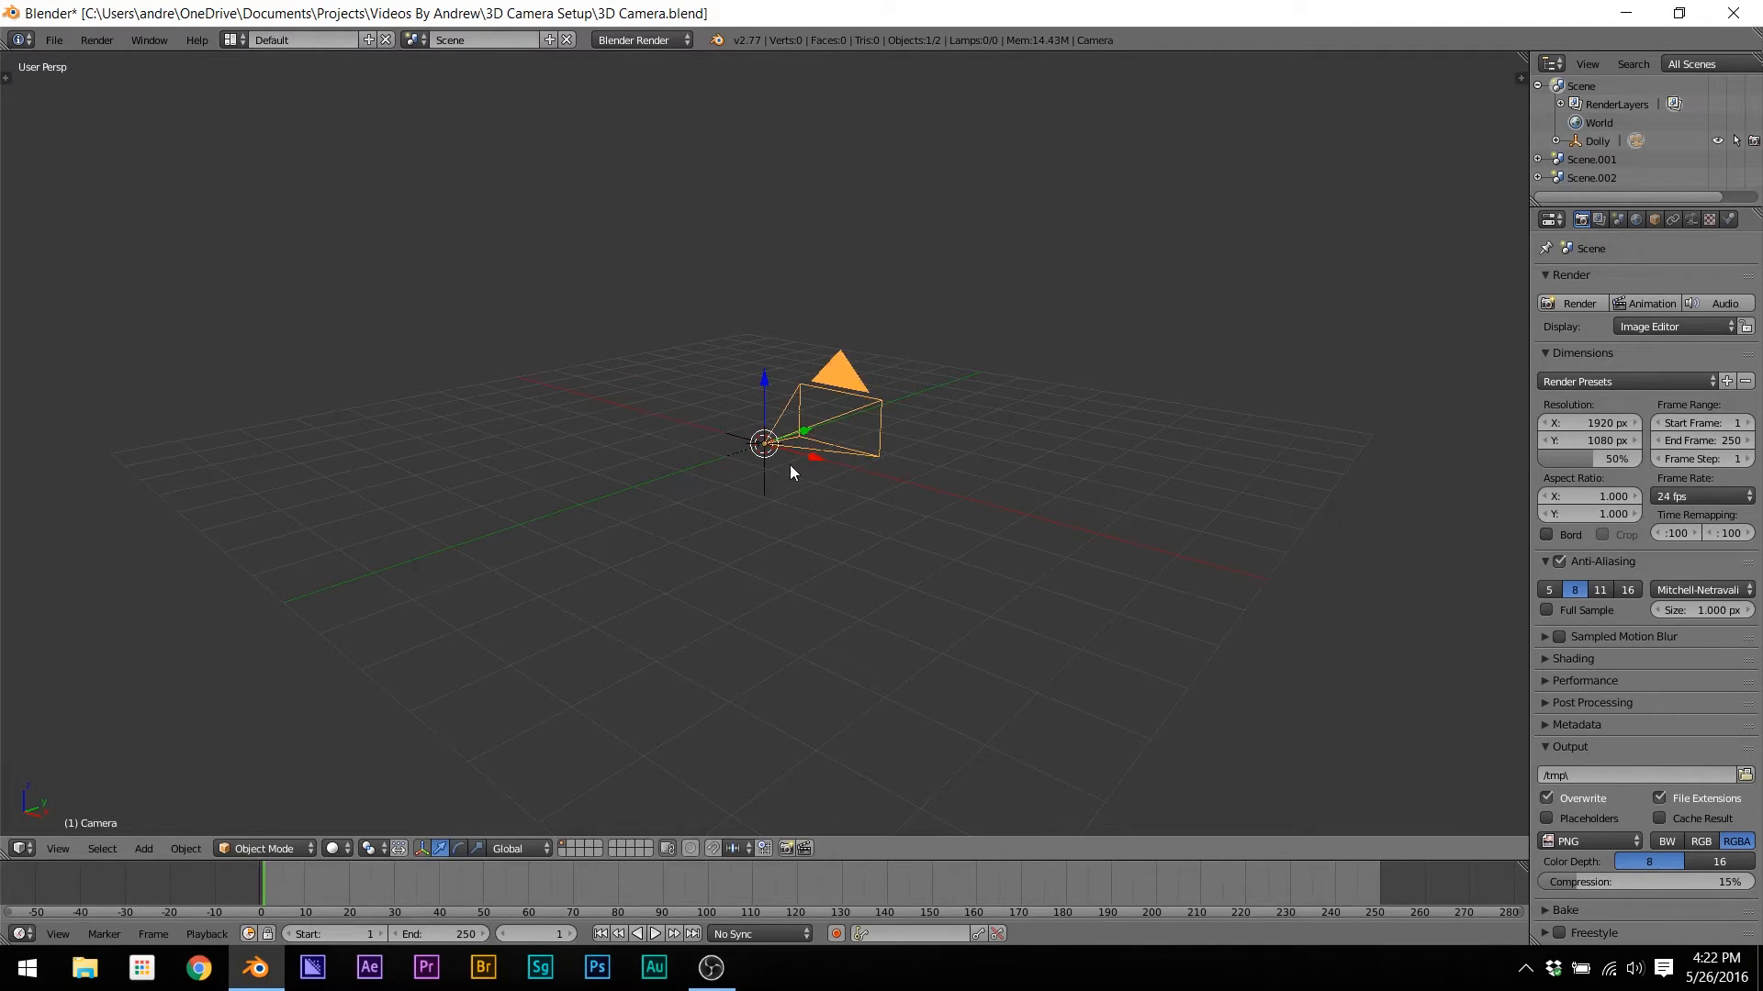
# Step: Deselect everything and add a Plain Axes empty at the 3D cursor
pyautogui.press('a')
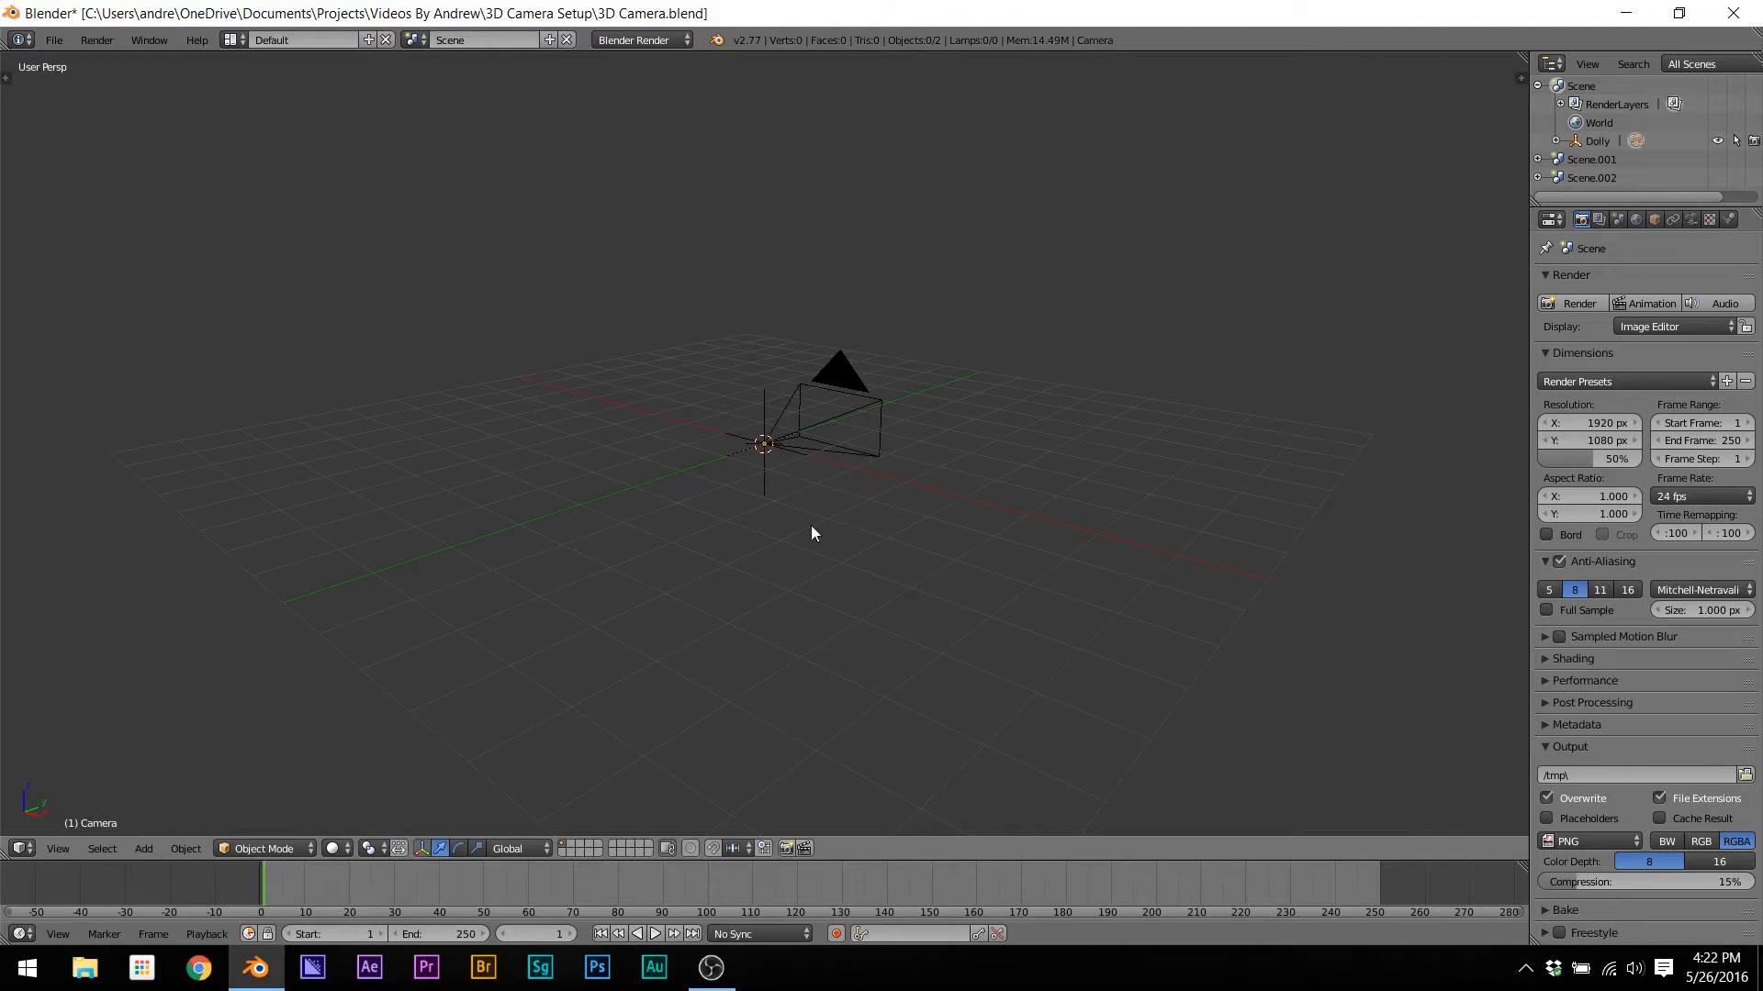
pyautogui.hotkey('shift', 'a')
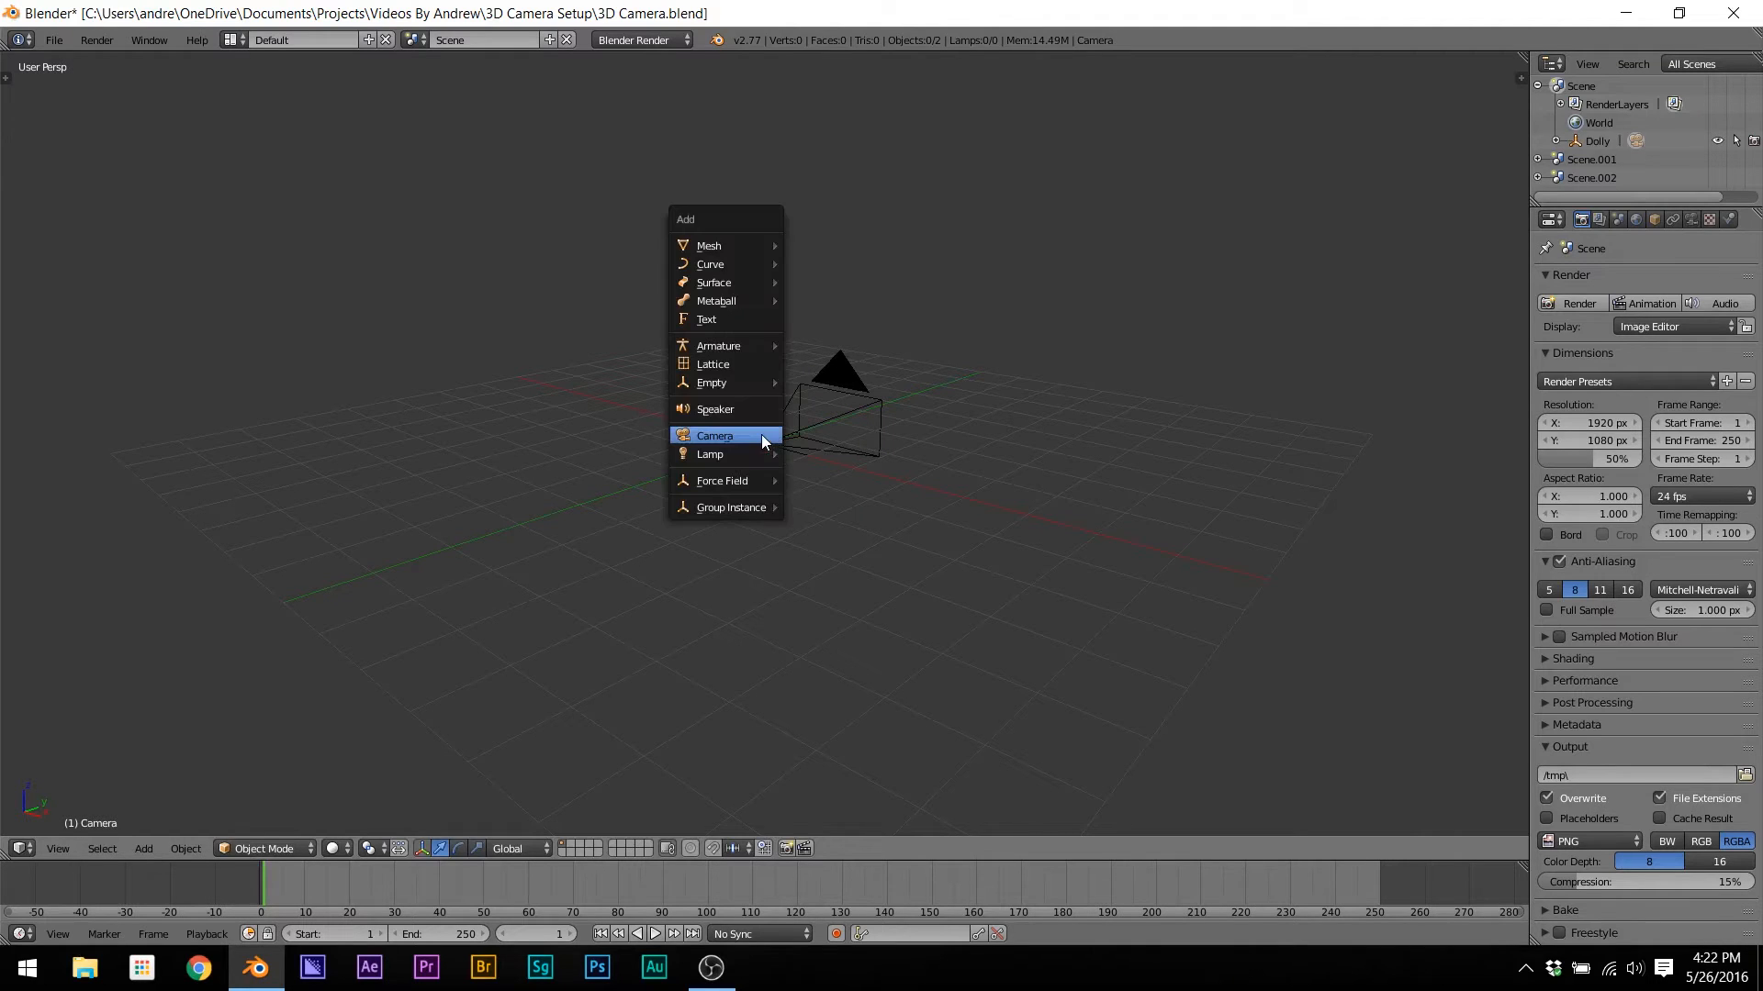
pyautogui.moveTo(749, 384)
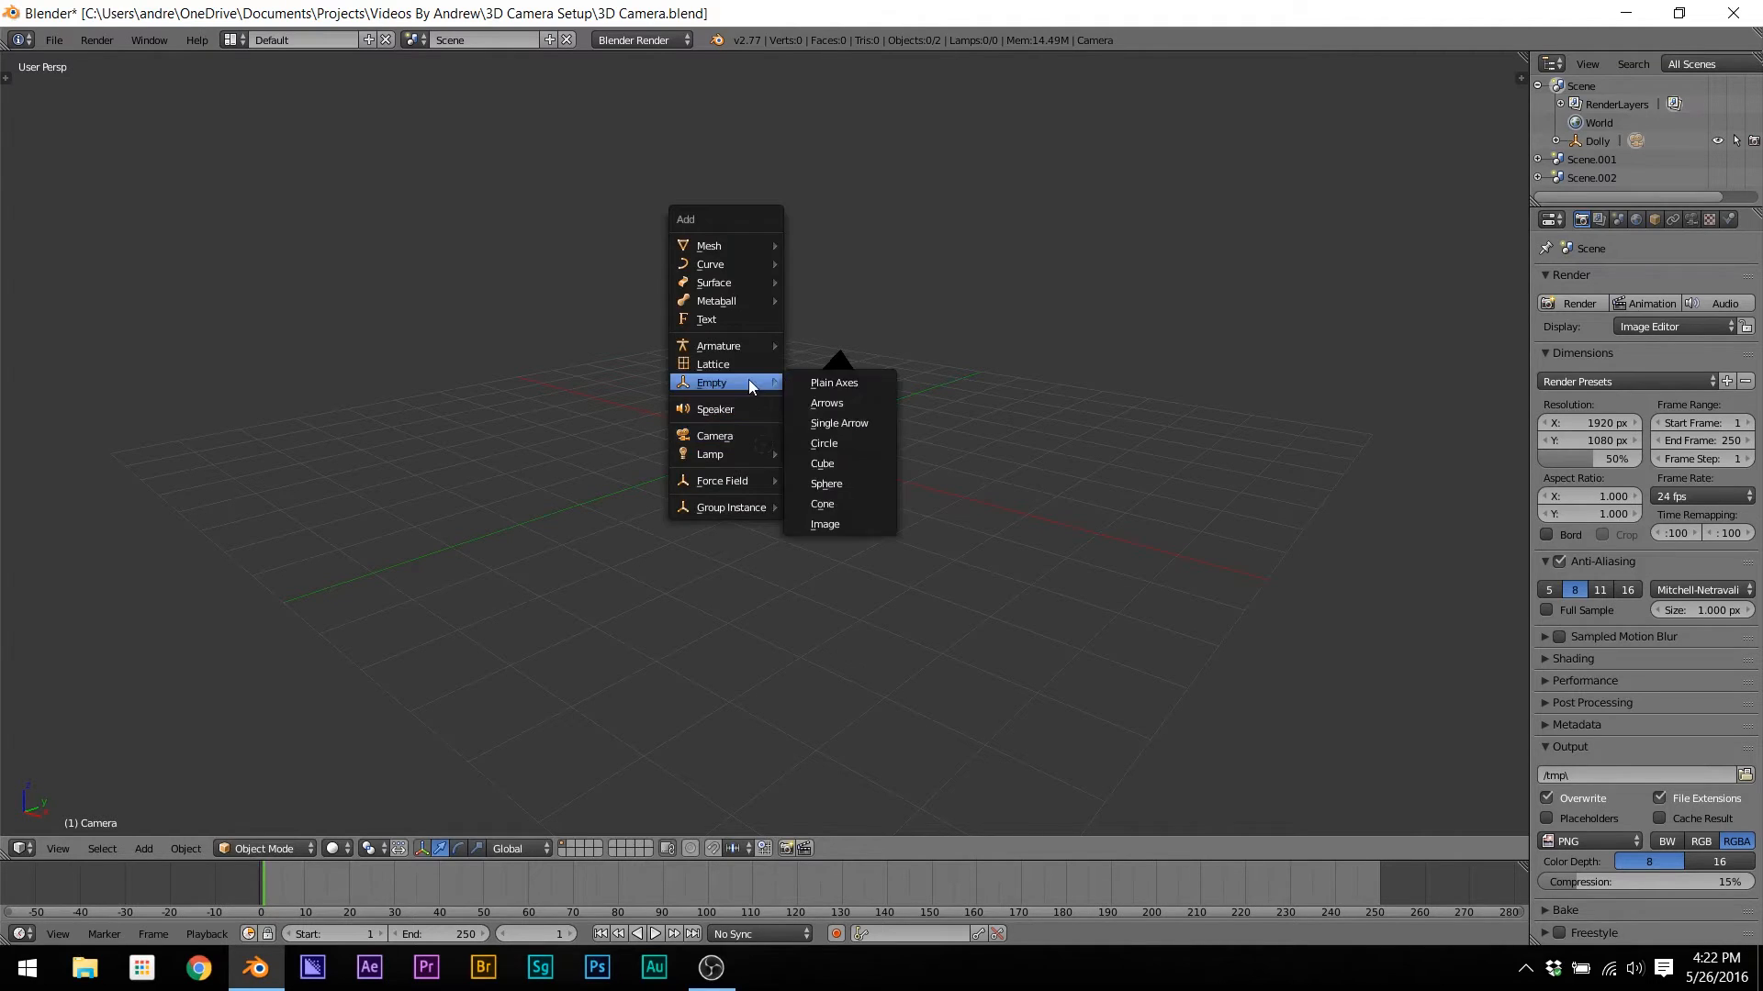
pyautogui.click(833, 385)
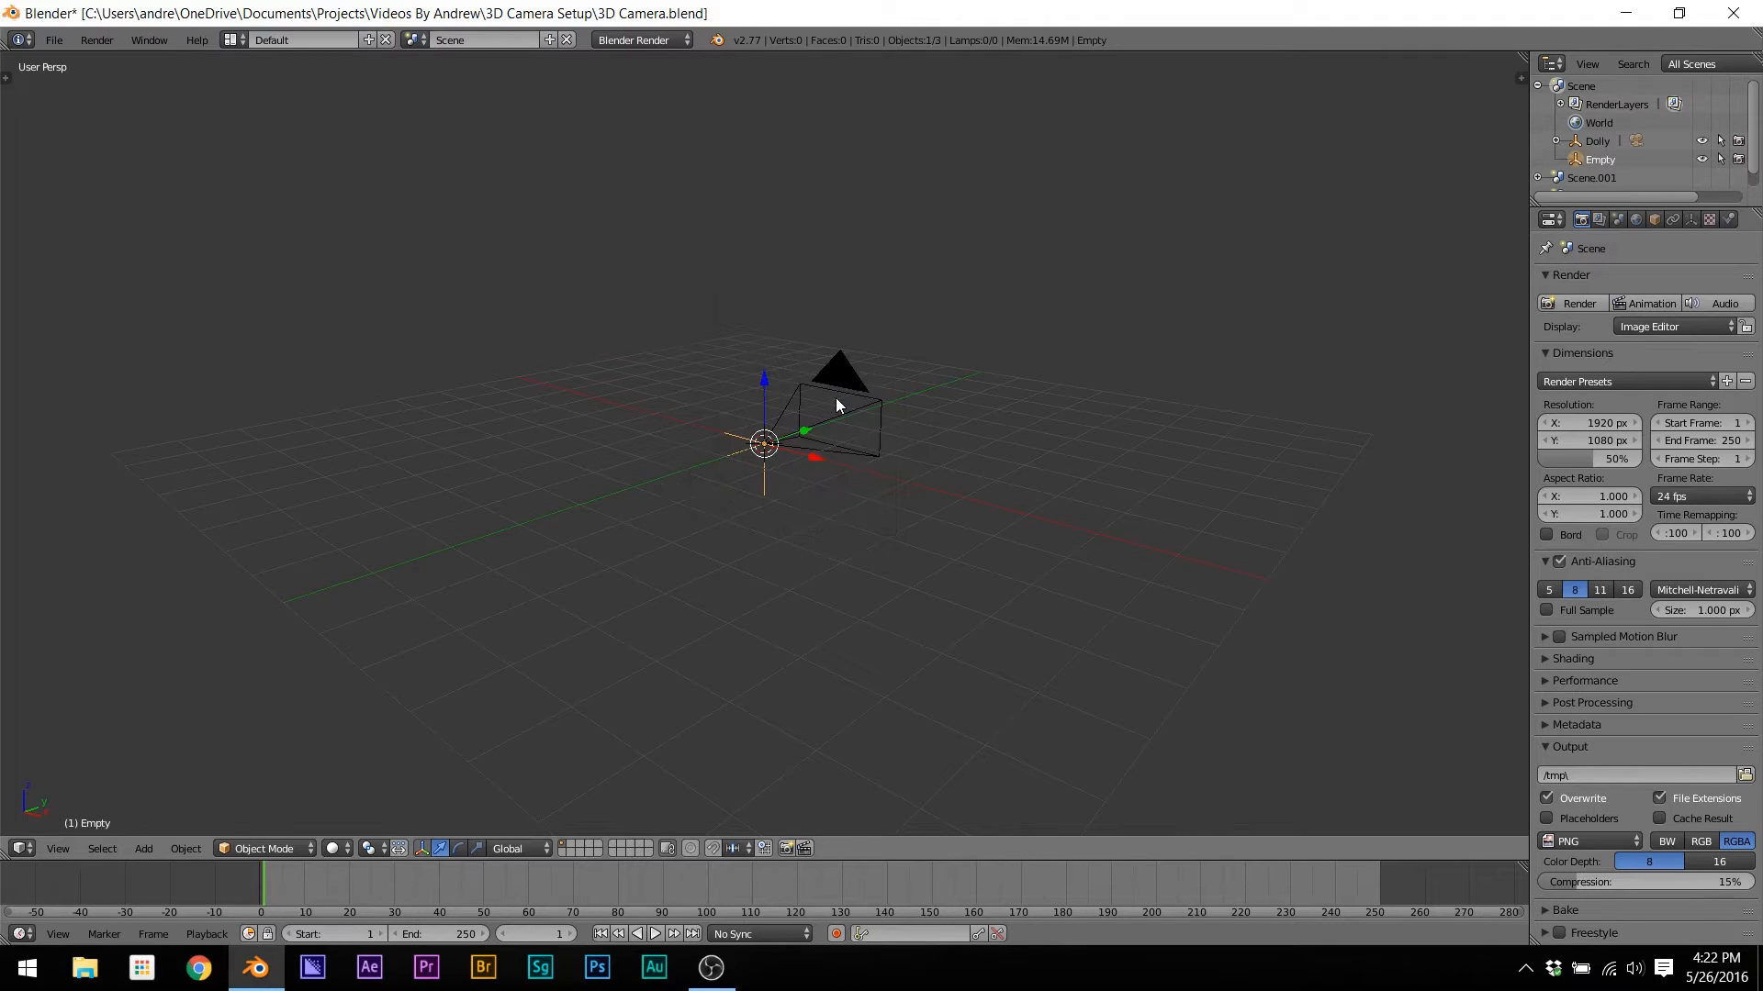
# Step: Rename the new empty as Camera Tracker and move it along the Y axis to a point in front of the camera
pyautogui.doubleClick(1598, 159)
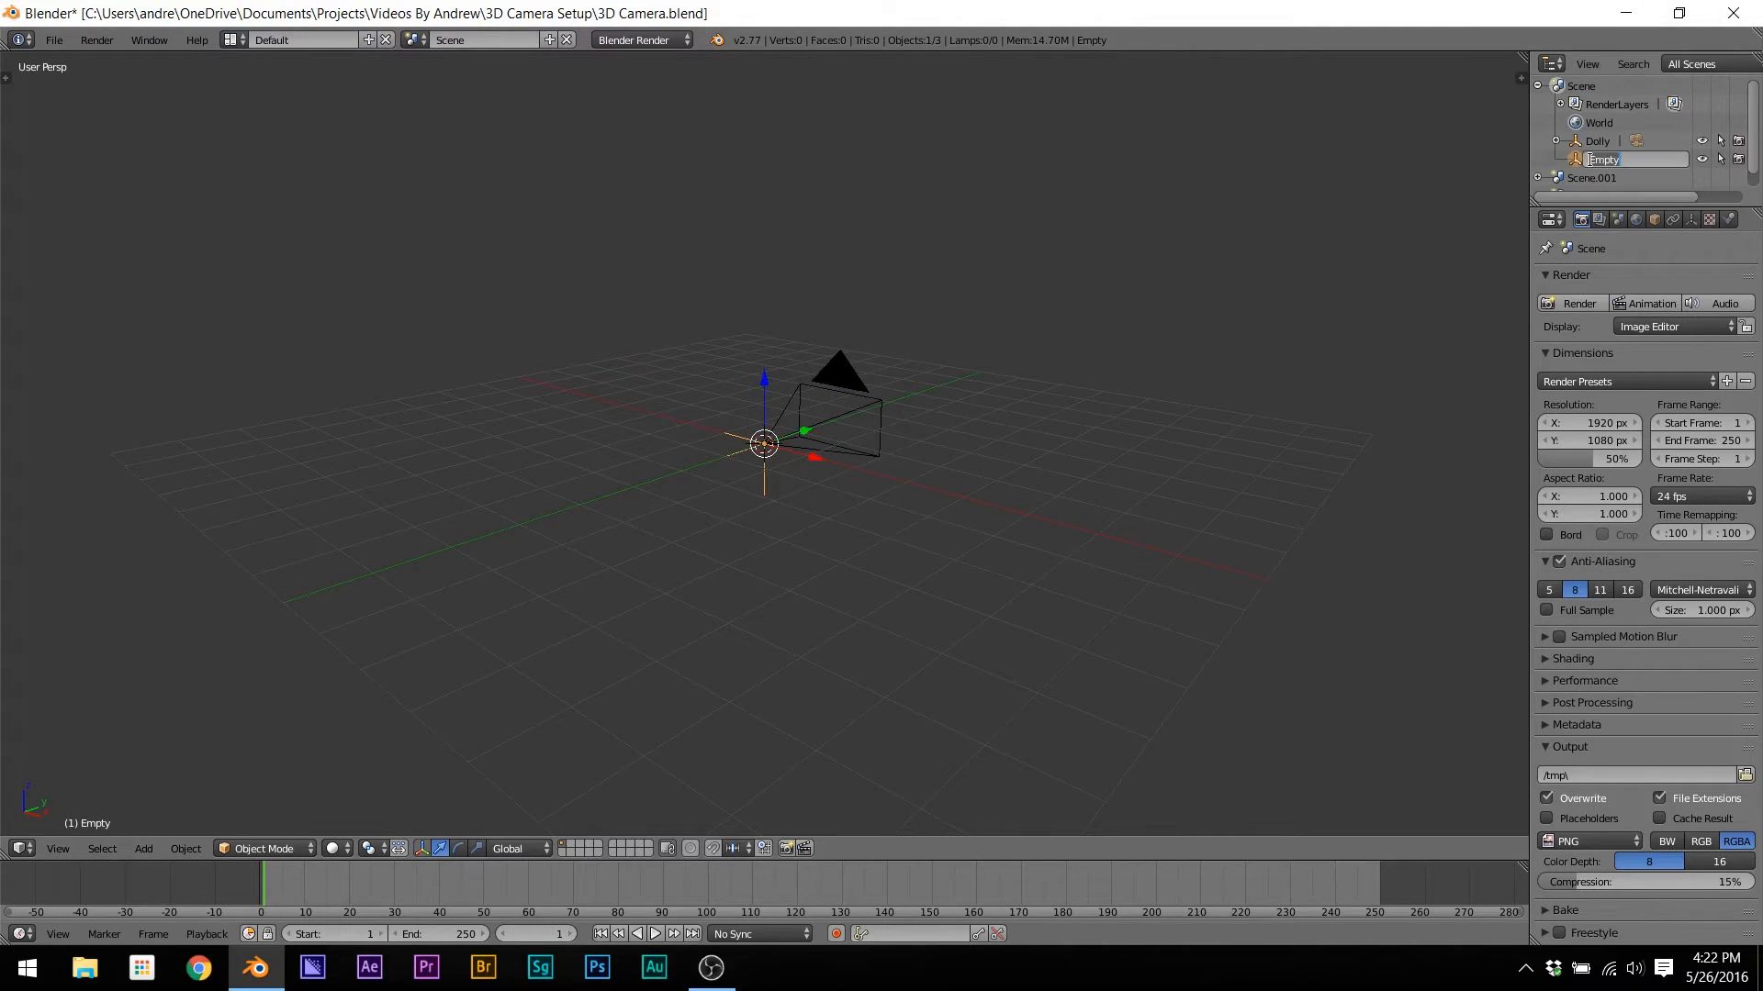
pyautogui.write('Camera Tracker')
pyautogui.press('Return')
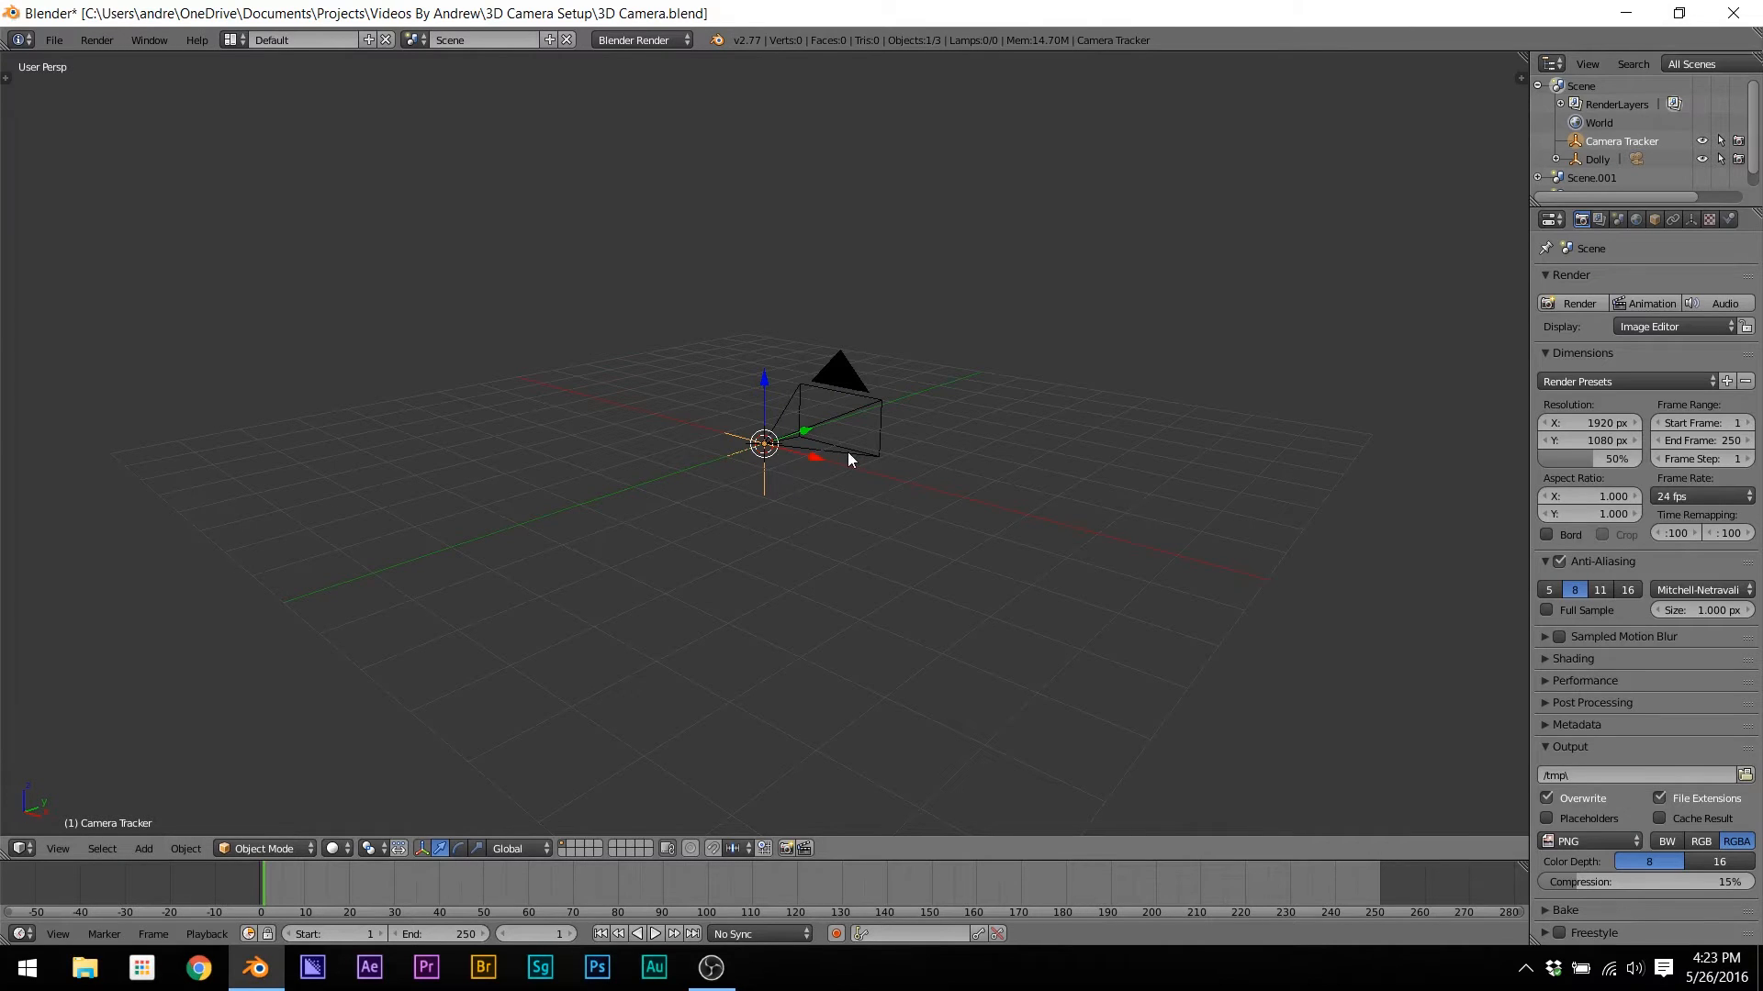
pyautogui.hotkey('ctrl', 'z')
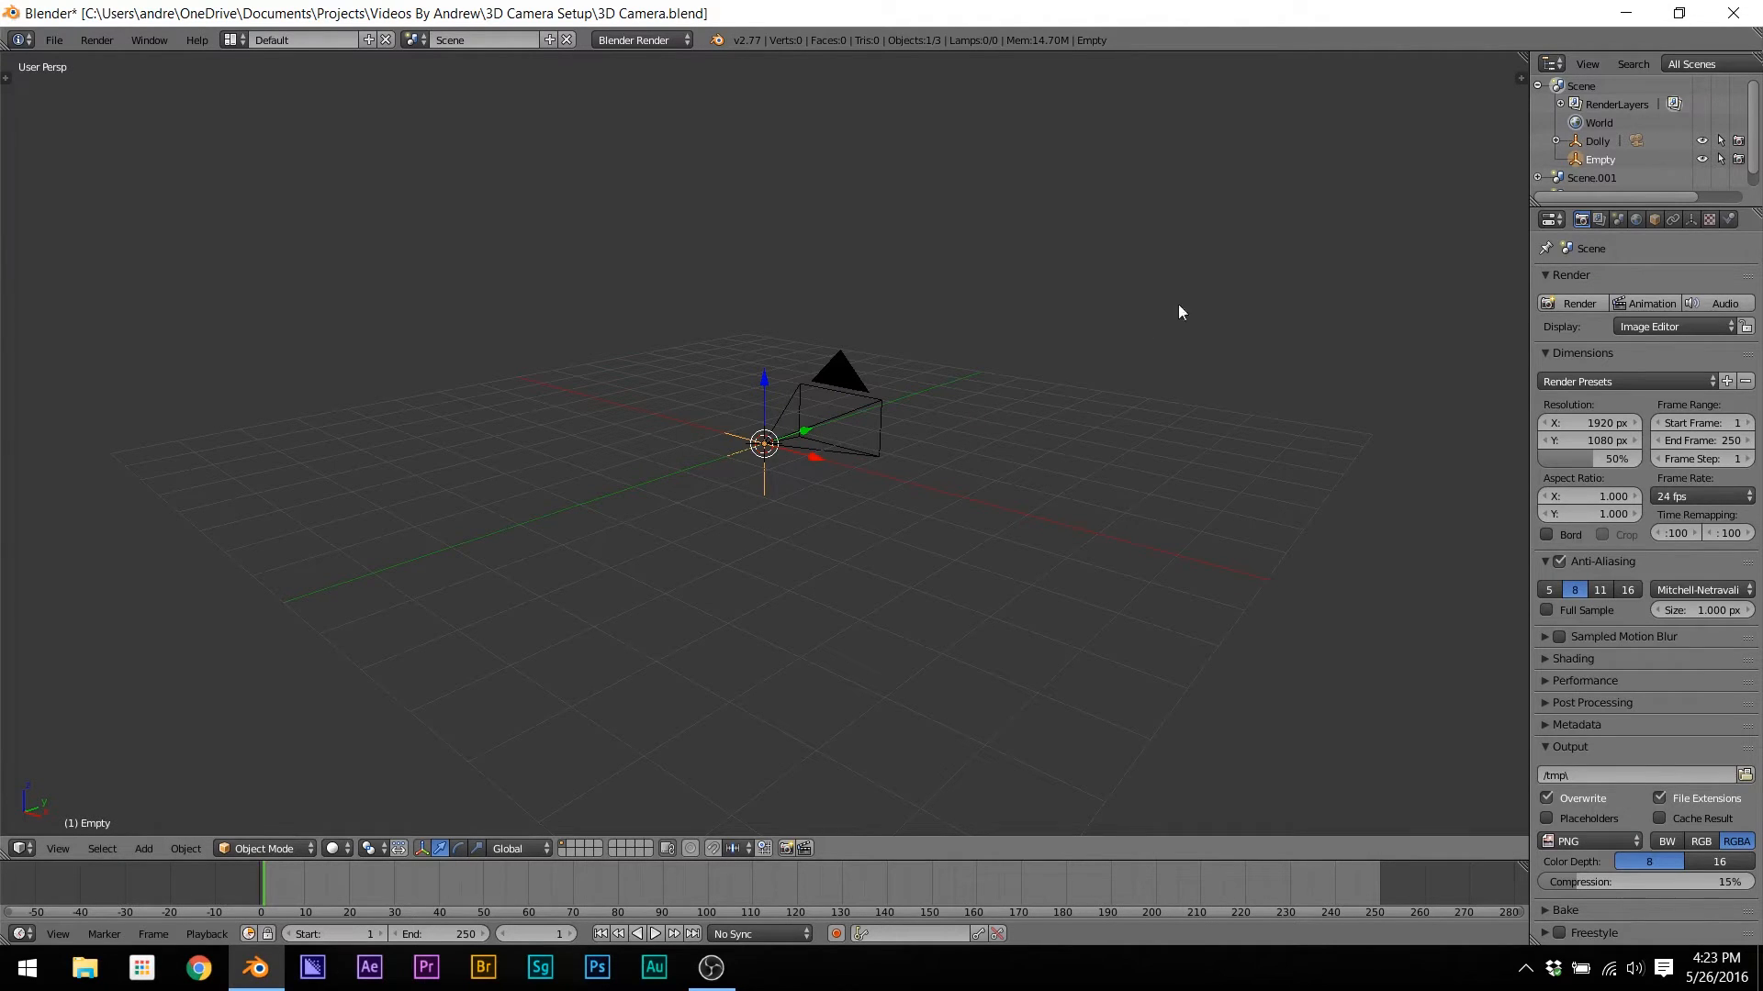
pyautogui.hotkey('ctrl', 'shift', 'z')
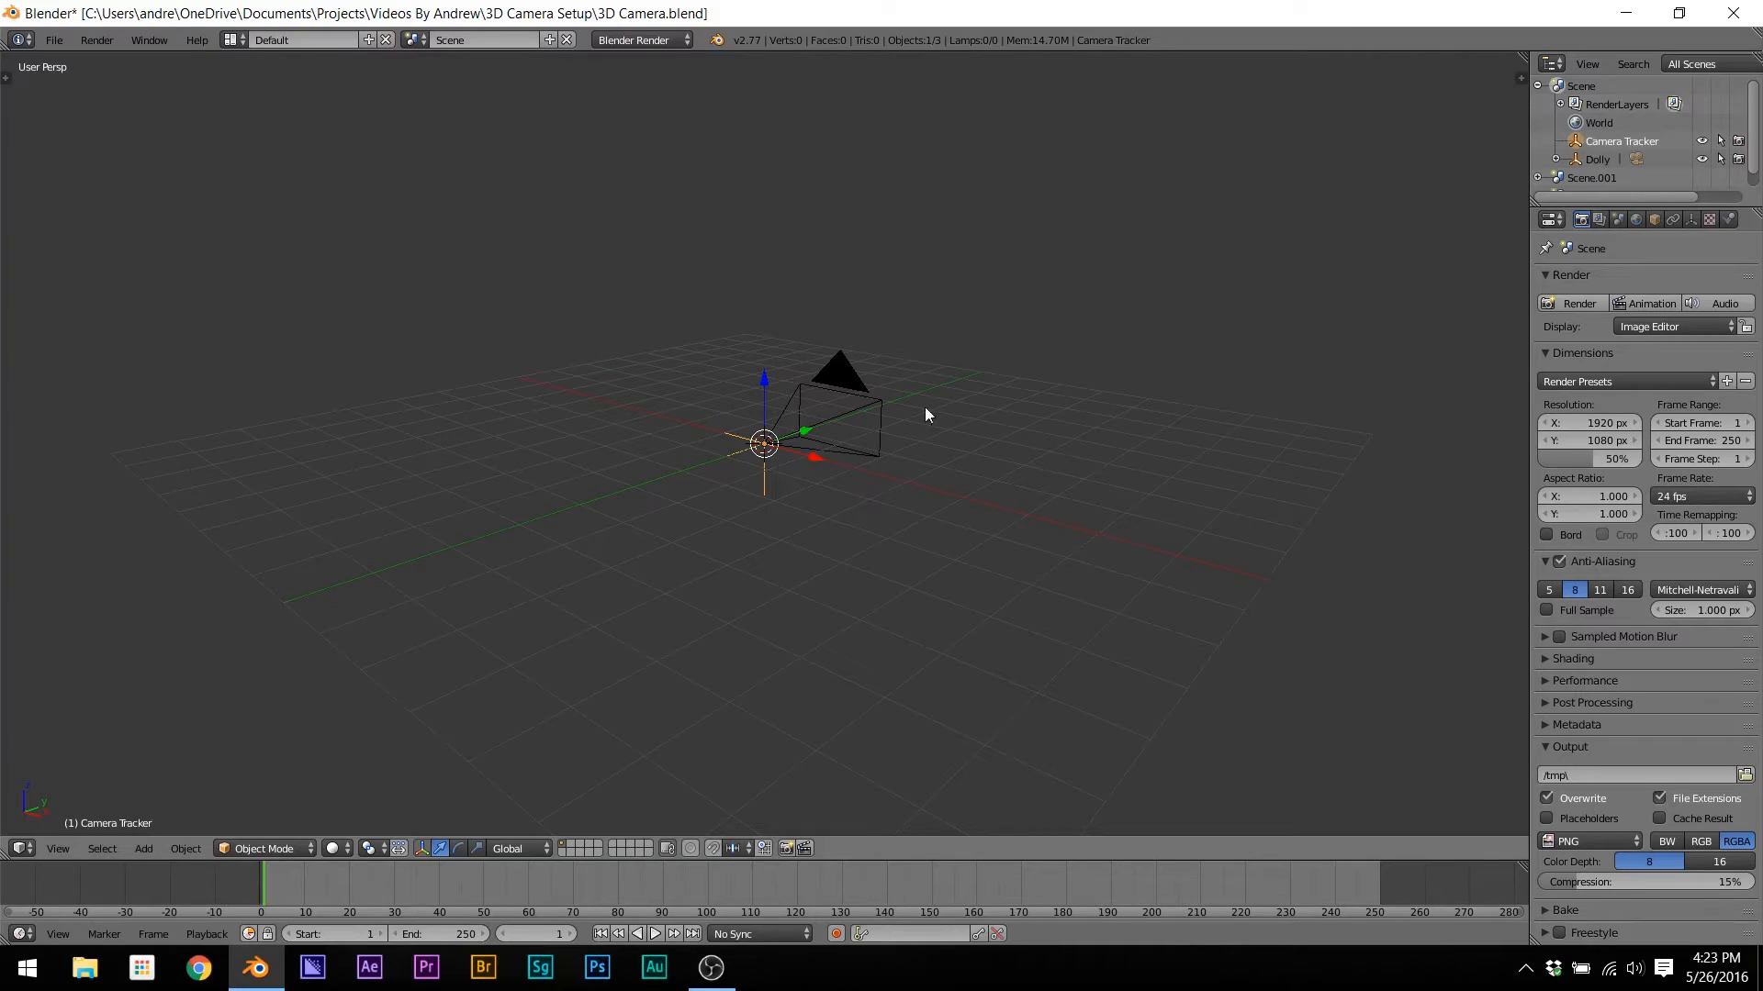
pyautogui.moveTo(803, 437); pyautogui.dragTo(1083, 343)
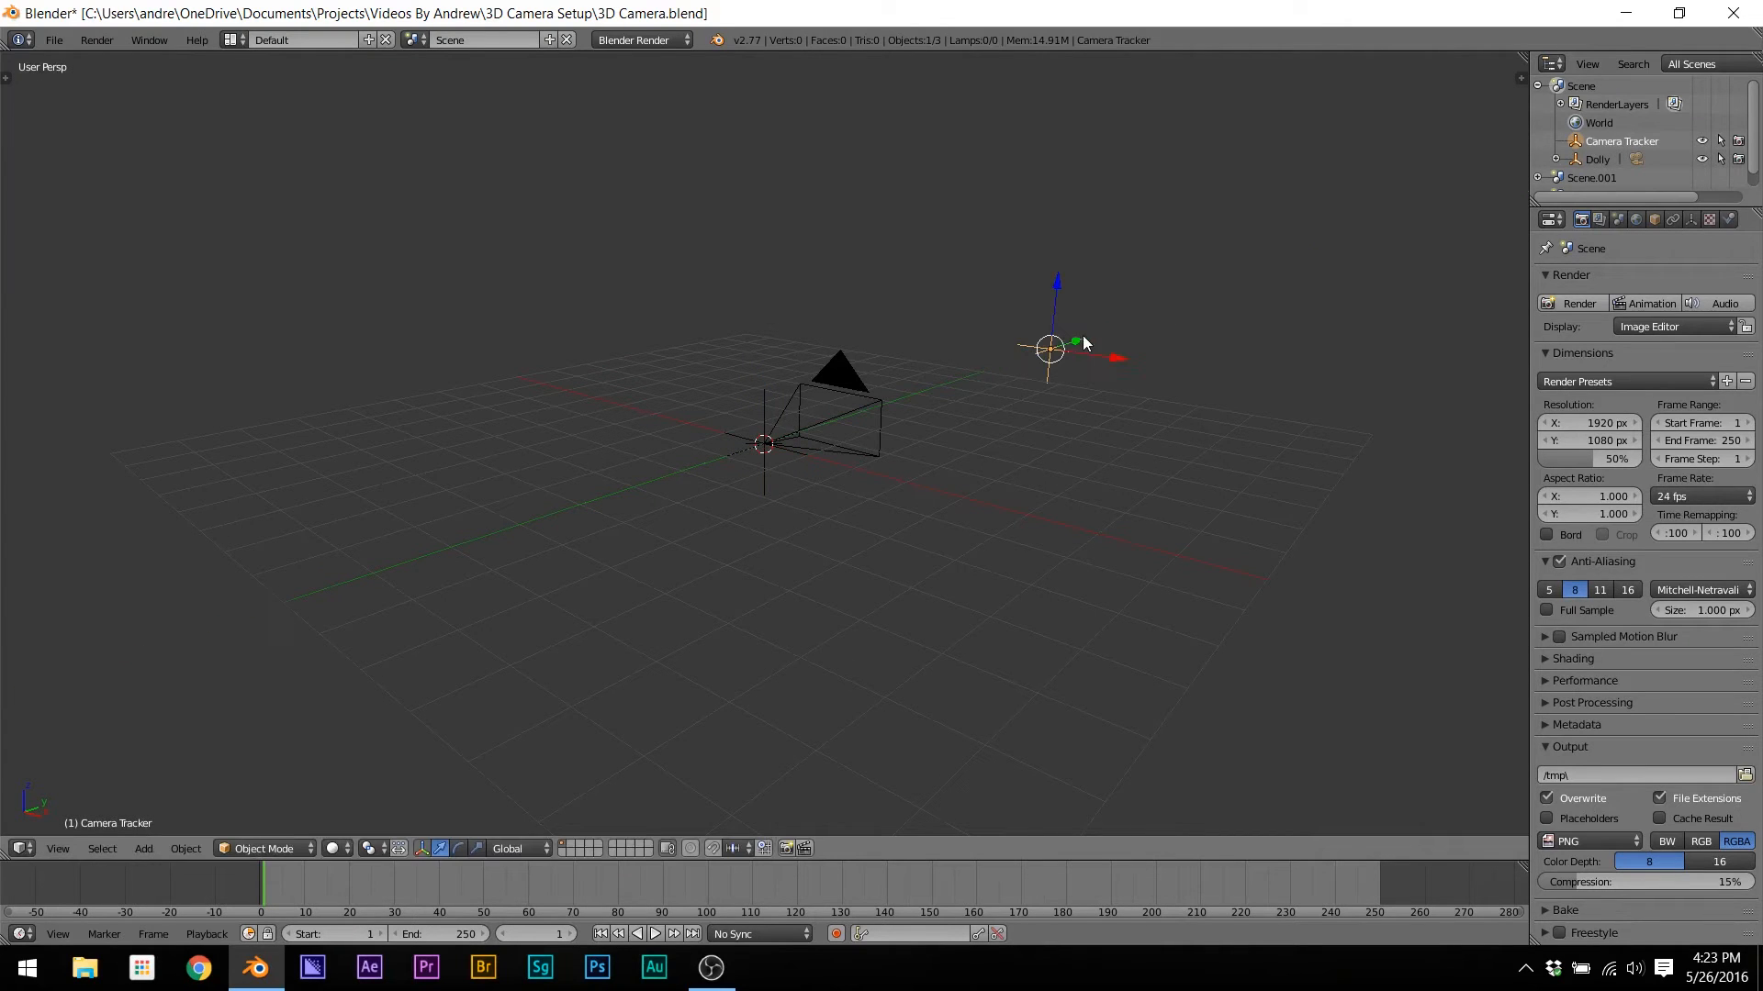
# Step: Add a Track To constraint to the Dolly empty with Camera Tracker as its target
pyautogui.rightClick(765, 406)
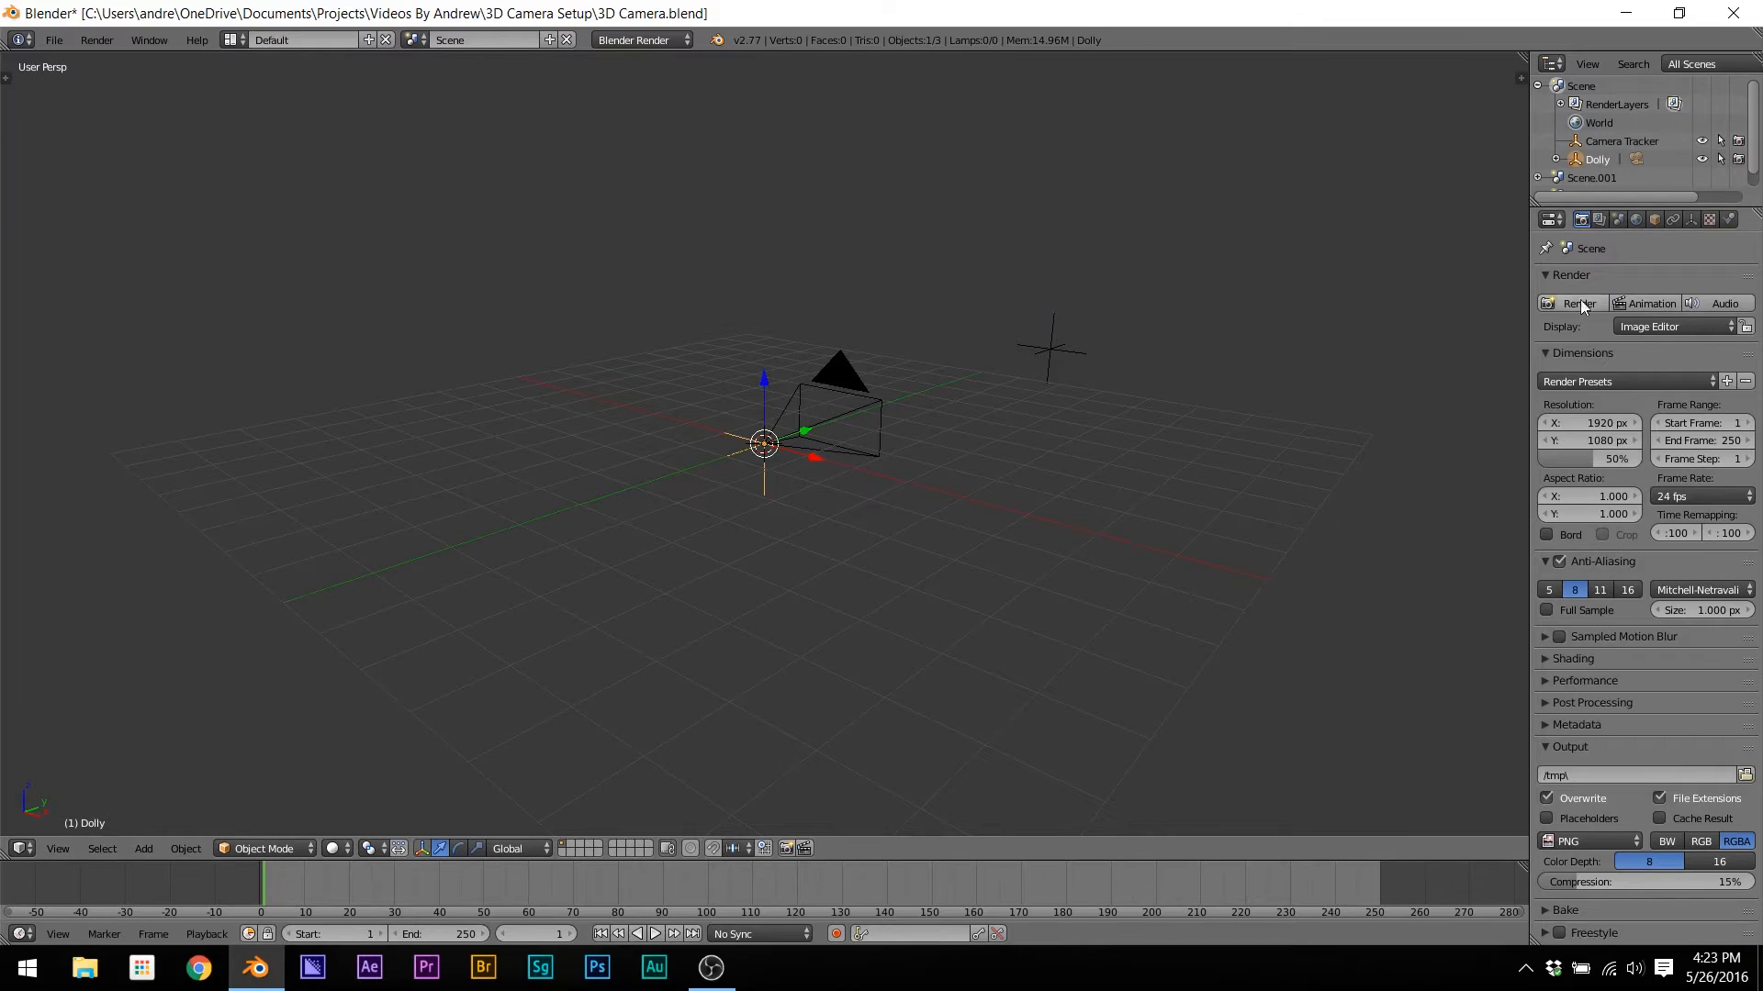
pyautogui.click(1672, 220)
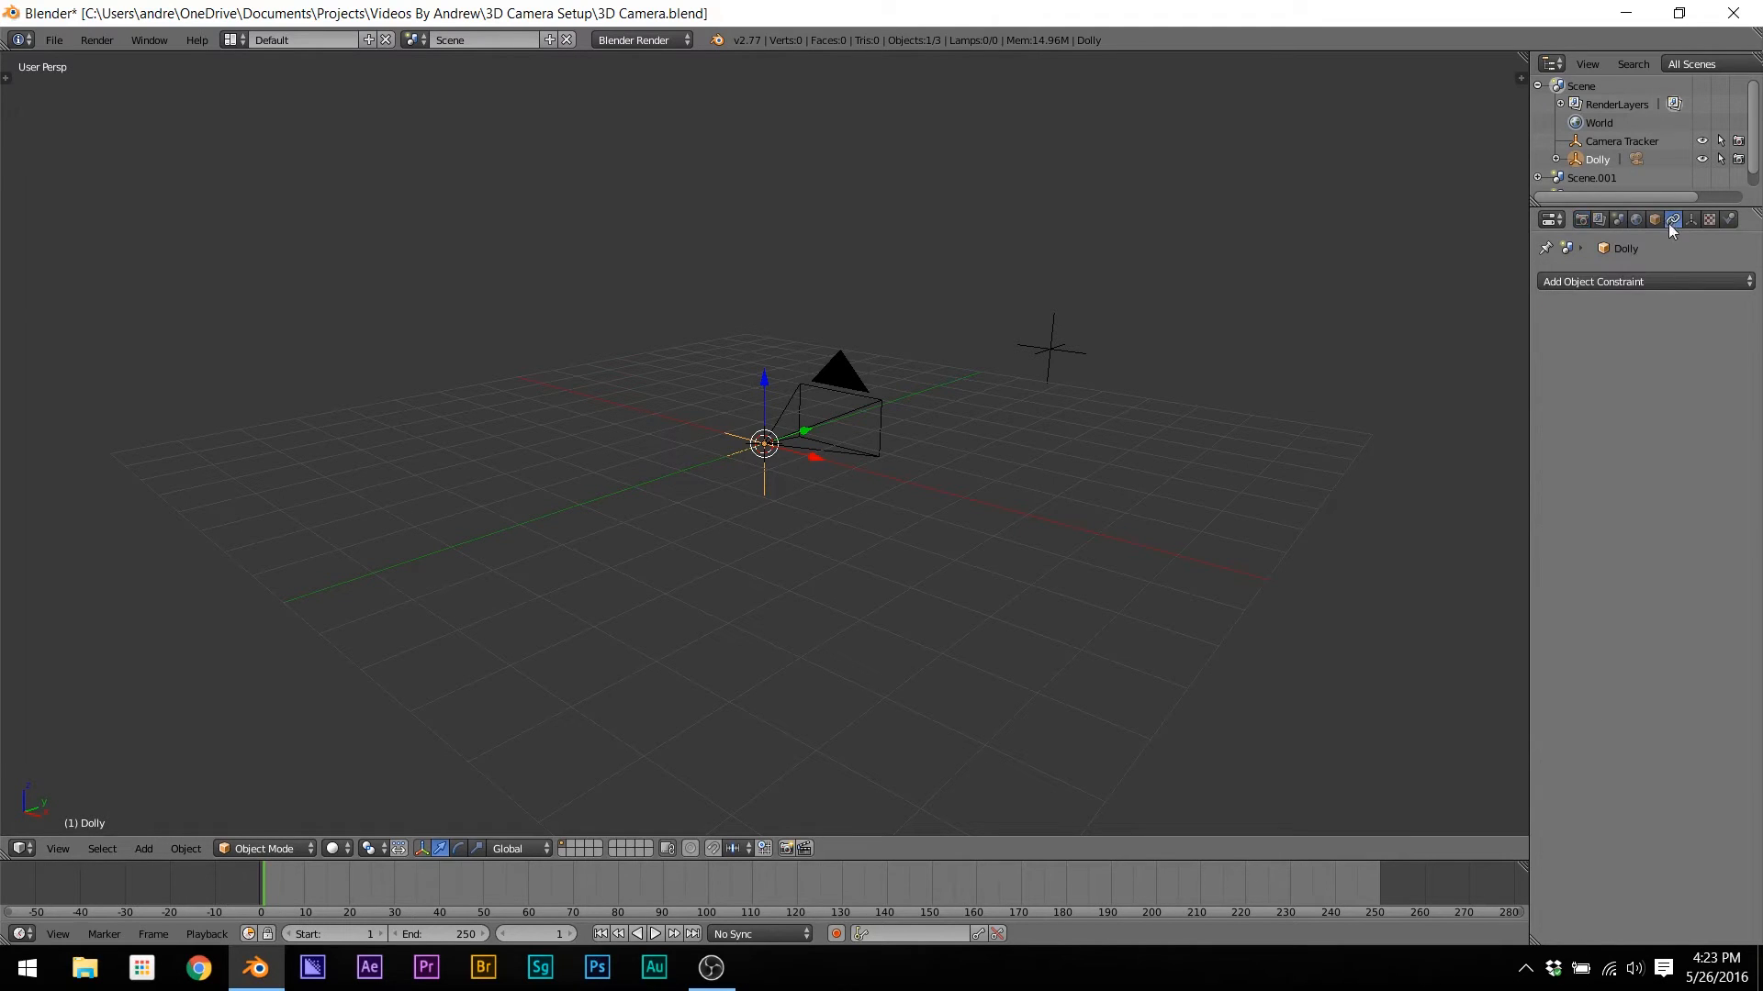
pyautogui.click(1661, 283)
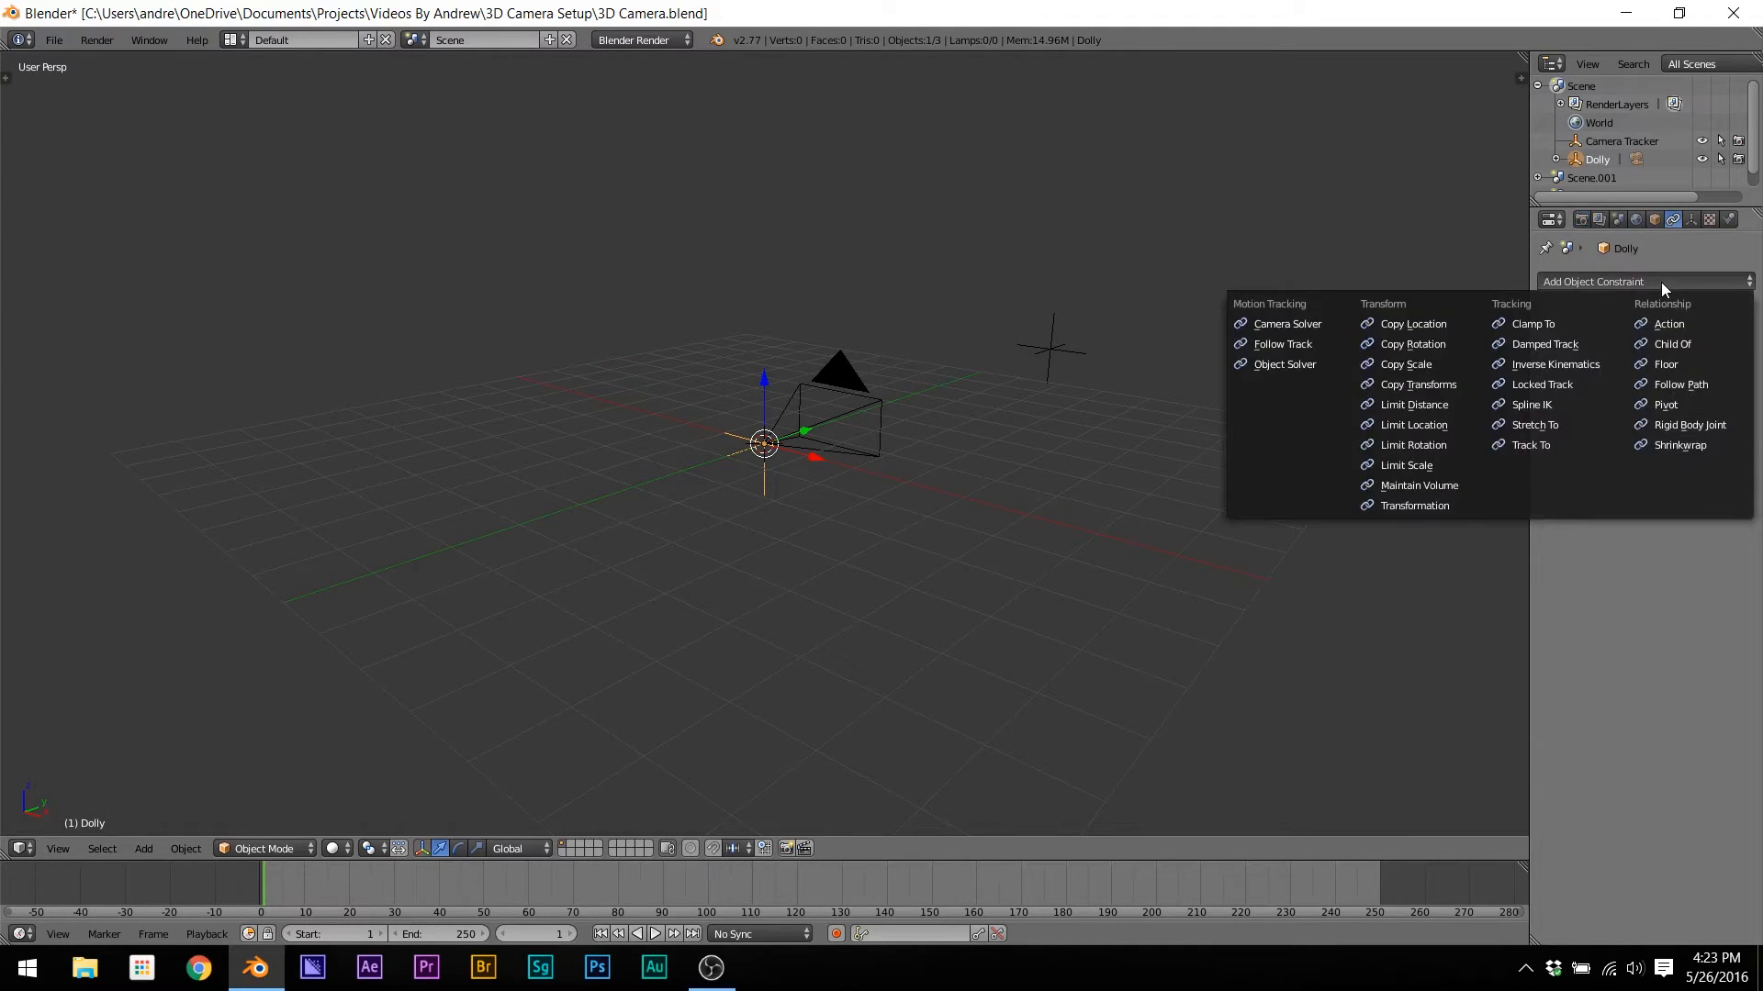
pyautogui.click(1538, 446)
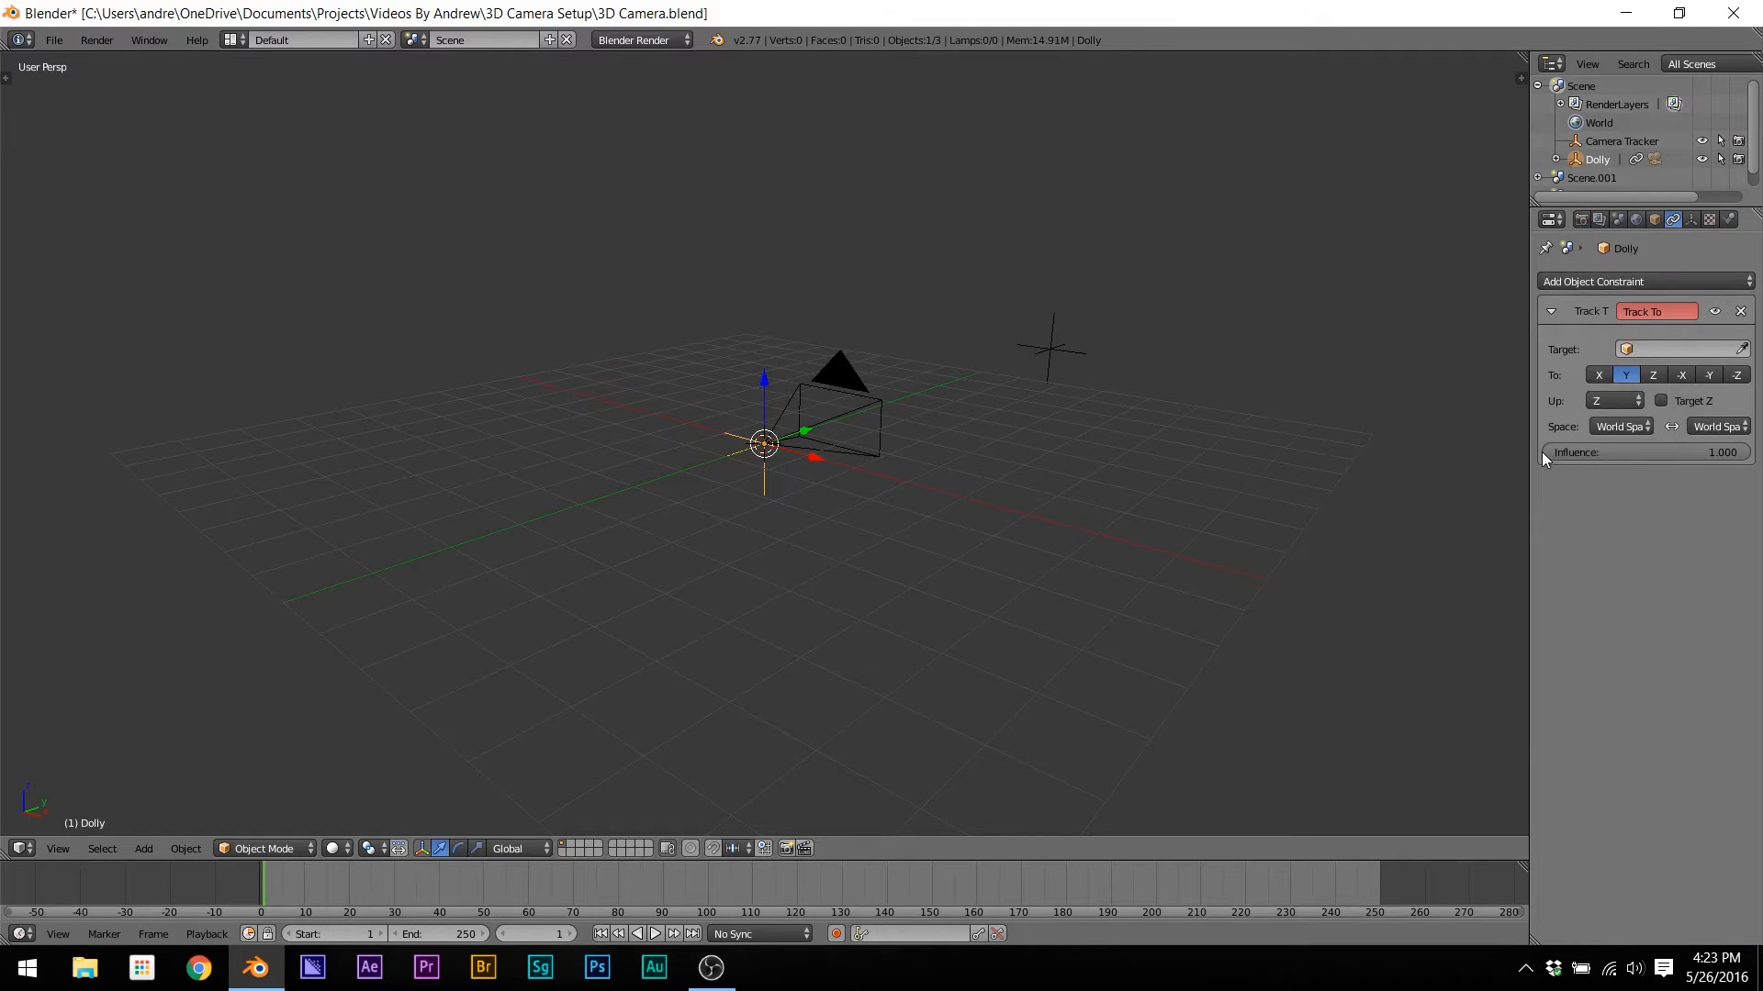
pyautogui.click(1741, 350)
pyautogui.click(1069, 349)
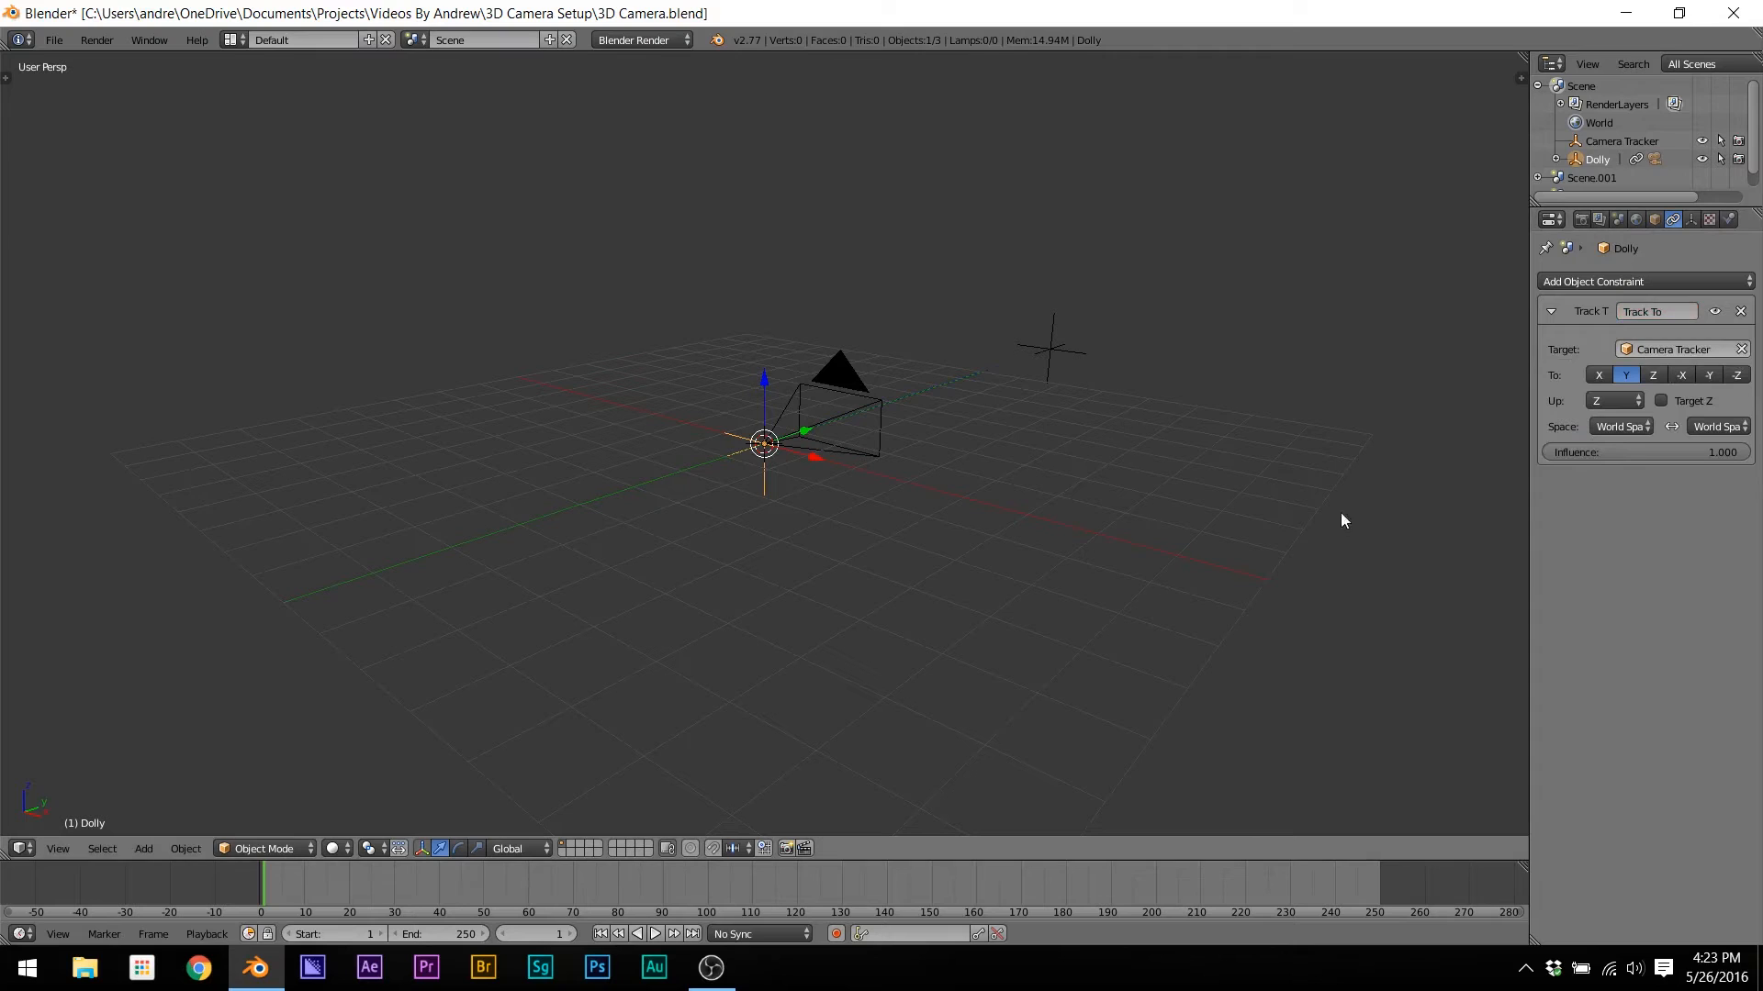
# Step: Move the Camera Tracker empty around to test the Dolly's tracking, and place it back in front of the camera
pyautogui.rightClick(1062, 356)
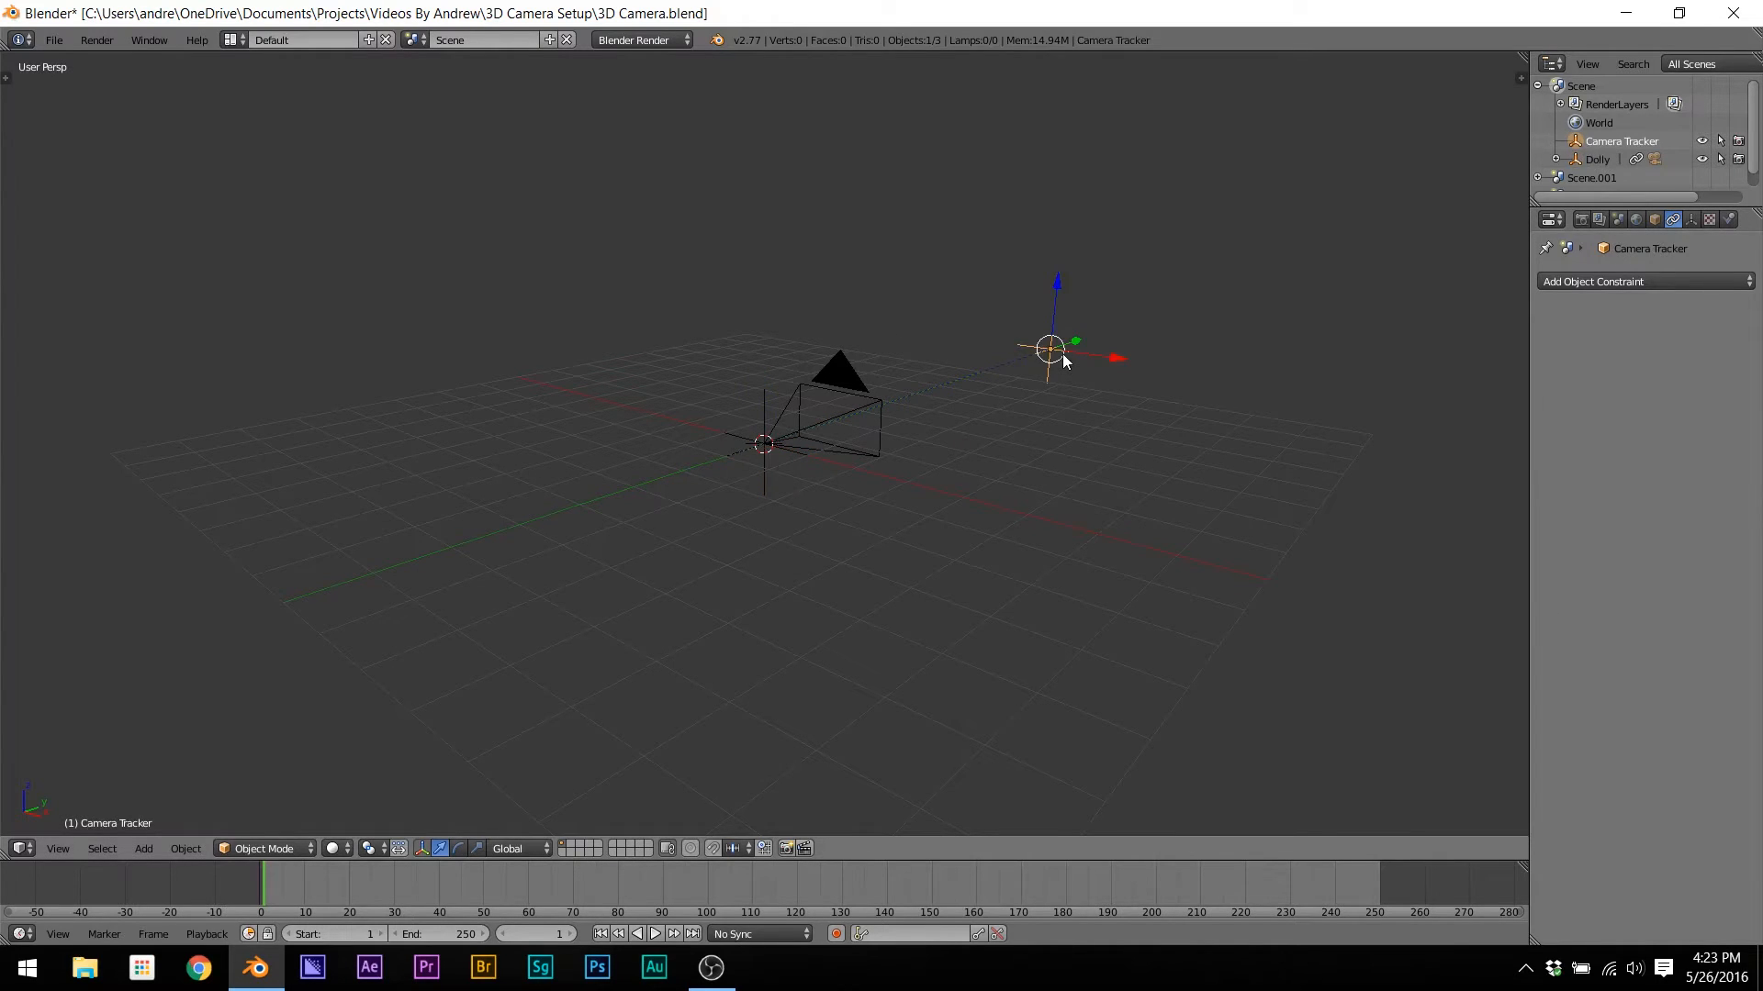
pyautogui.press('g')
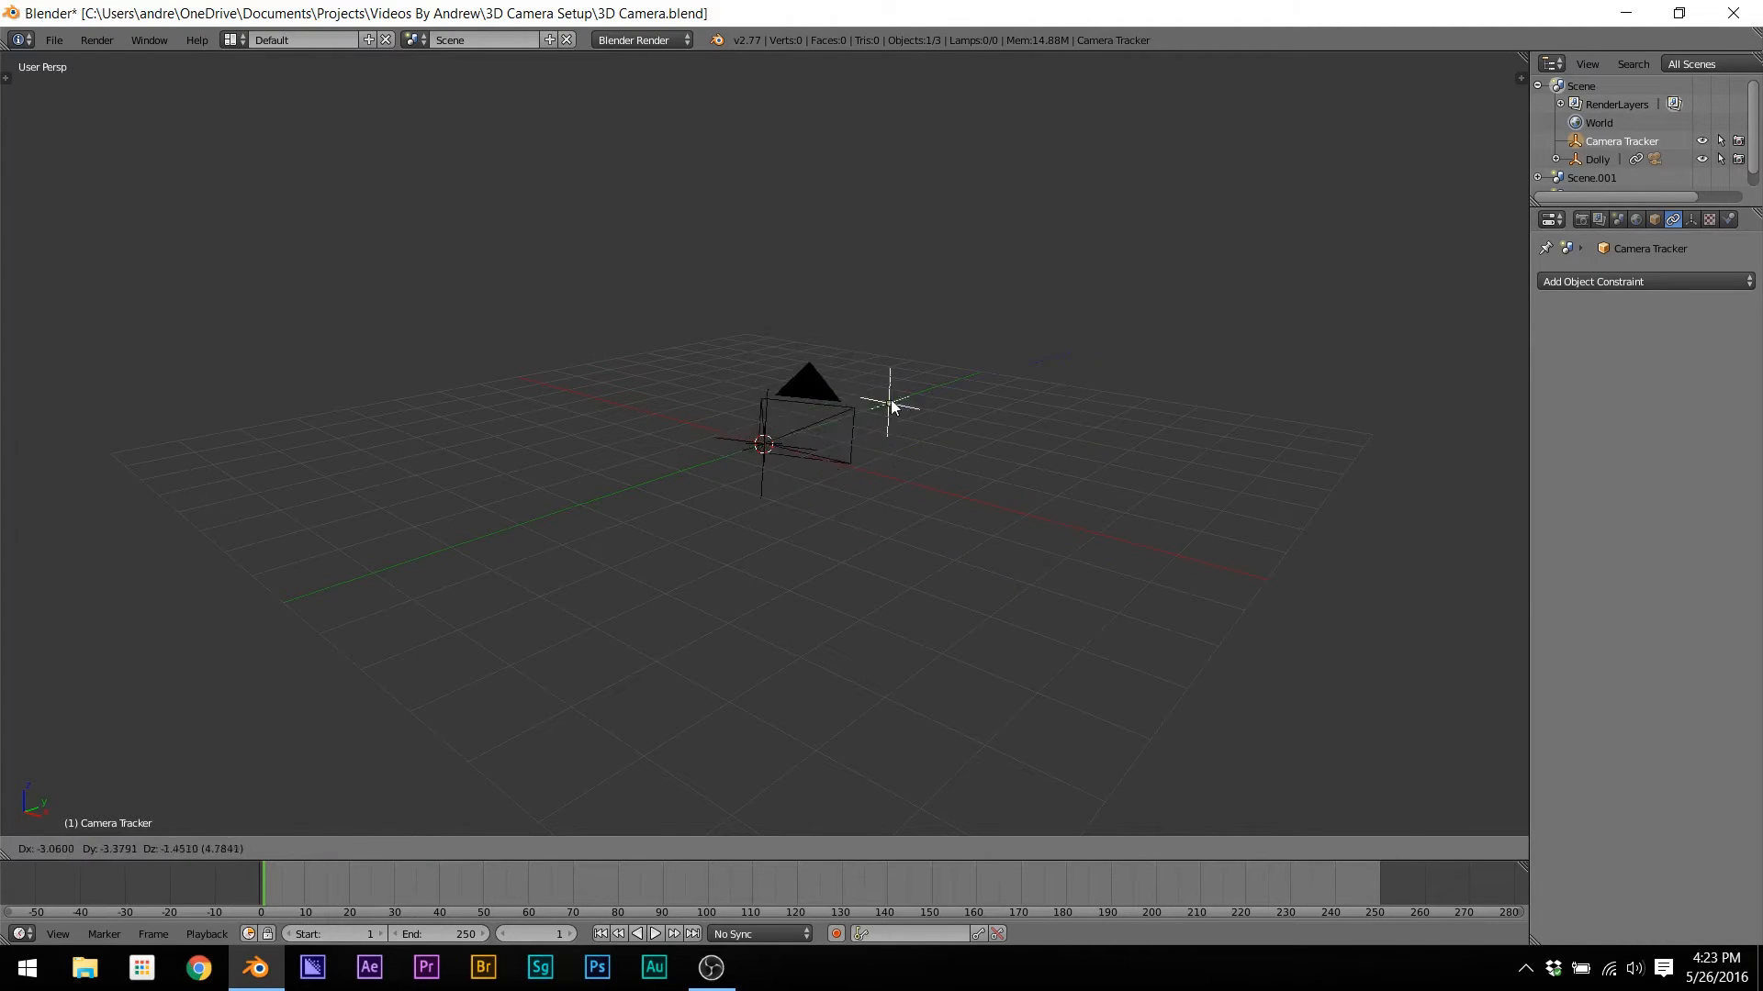
pyautogui.click(1072, 361)
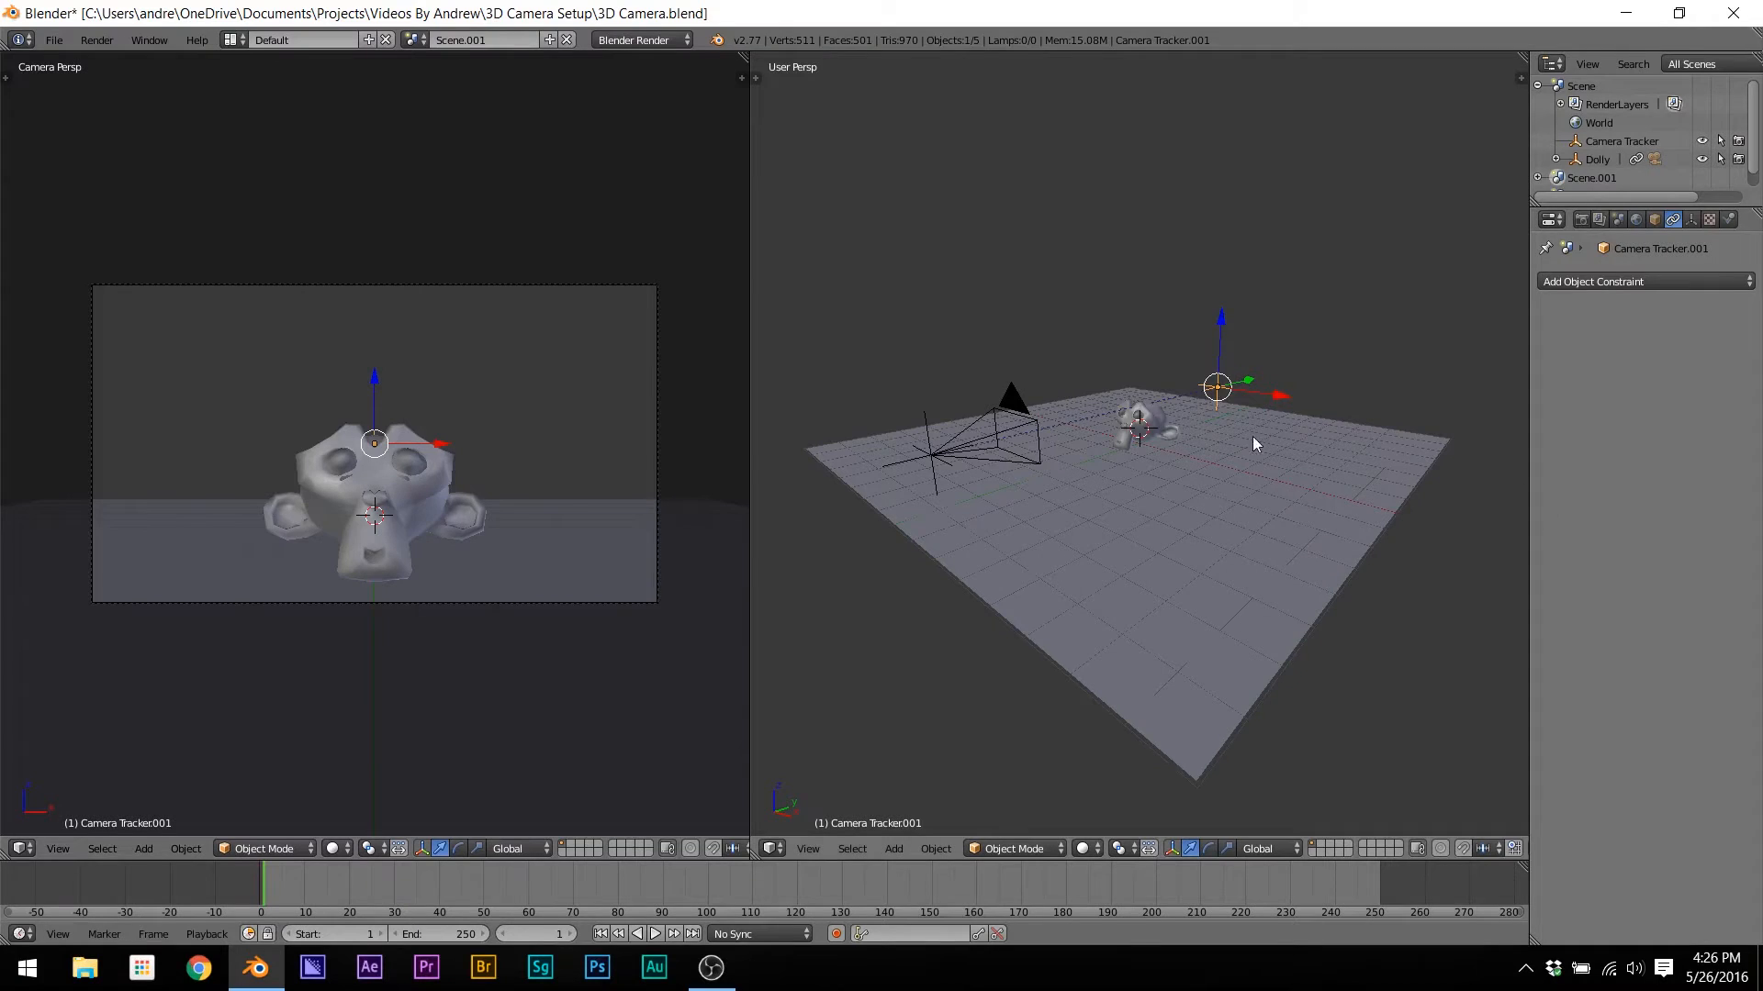
# Step: Snap the 3D cursor to the monkey head and snap the Camera Tracker empty to the cursor
pyautogui.rightClick(1149, 429)
pyautogui.hotkey('shift', 's')
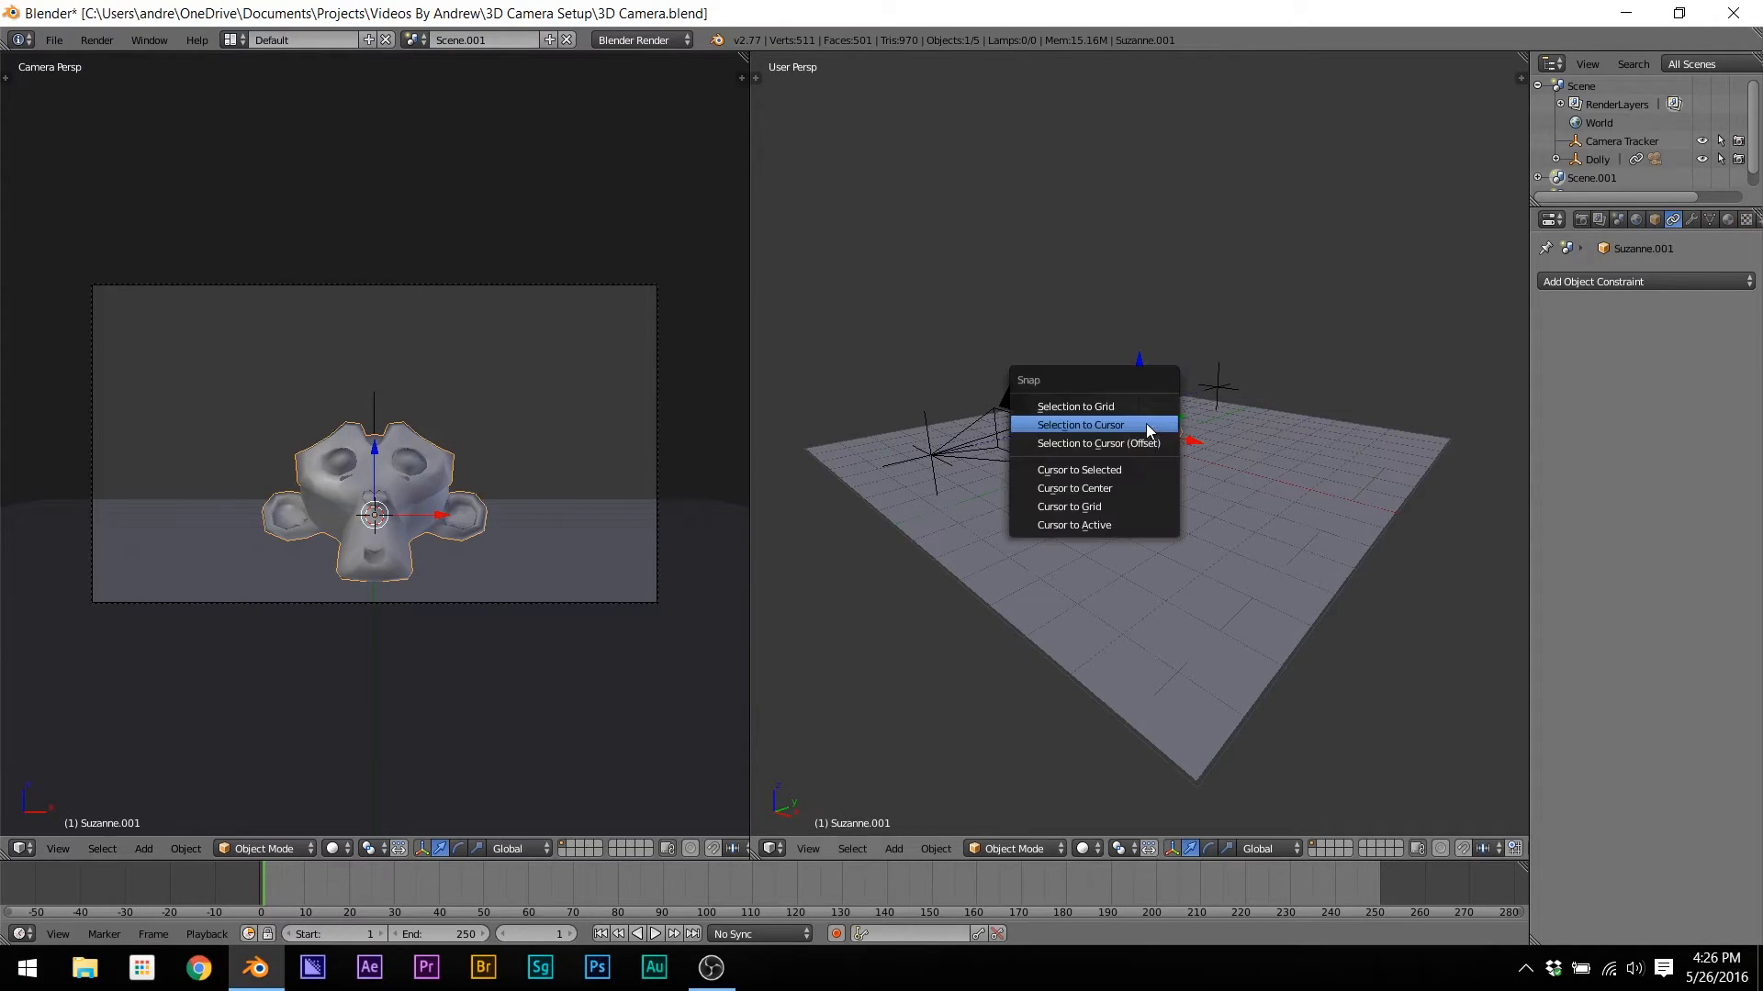
pyautogui.click(1142, 470)
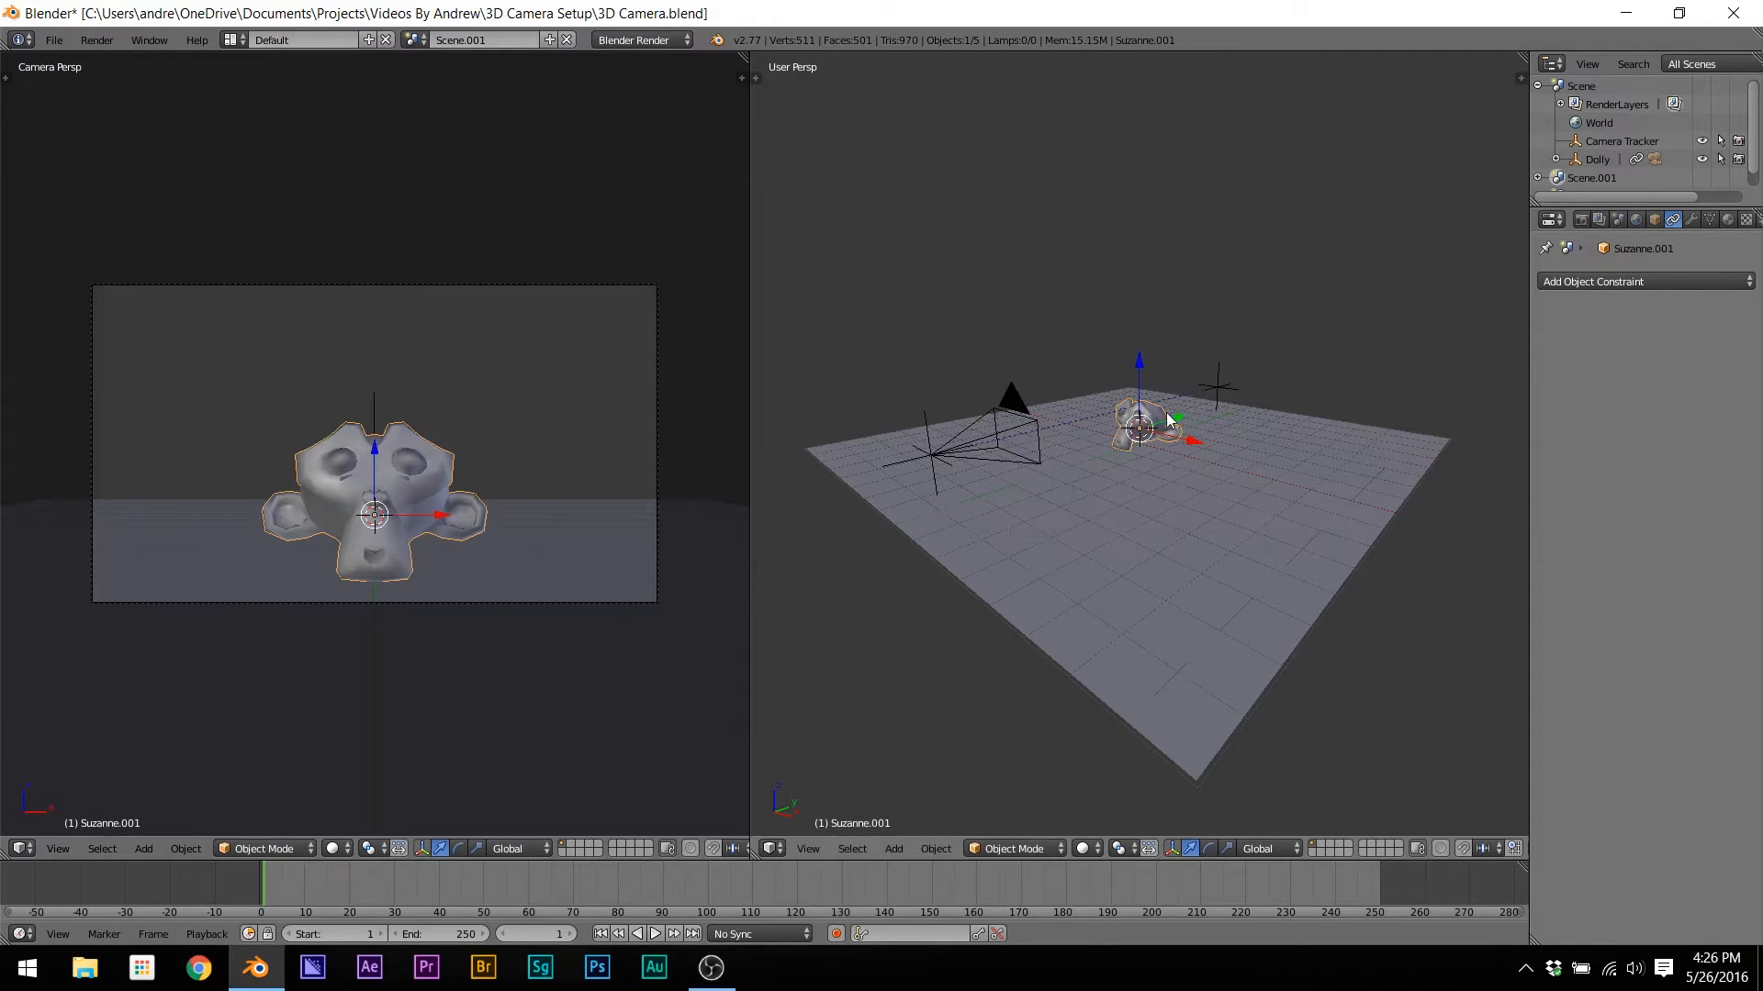
pyautogui.rightClick(1220, 390)
pyautogui.hotkey('shift', 's')
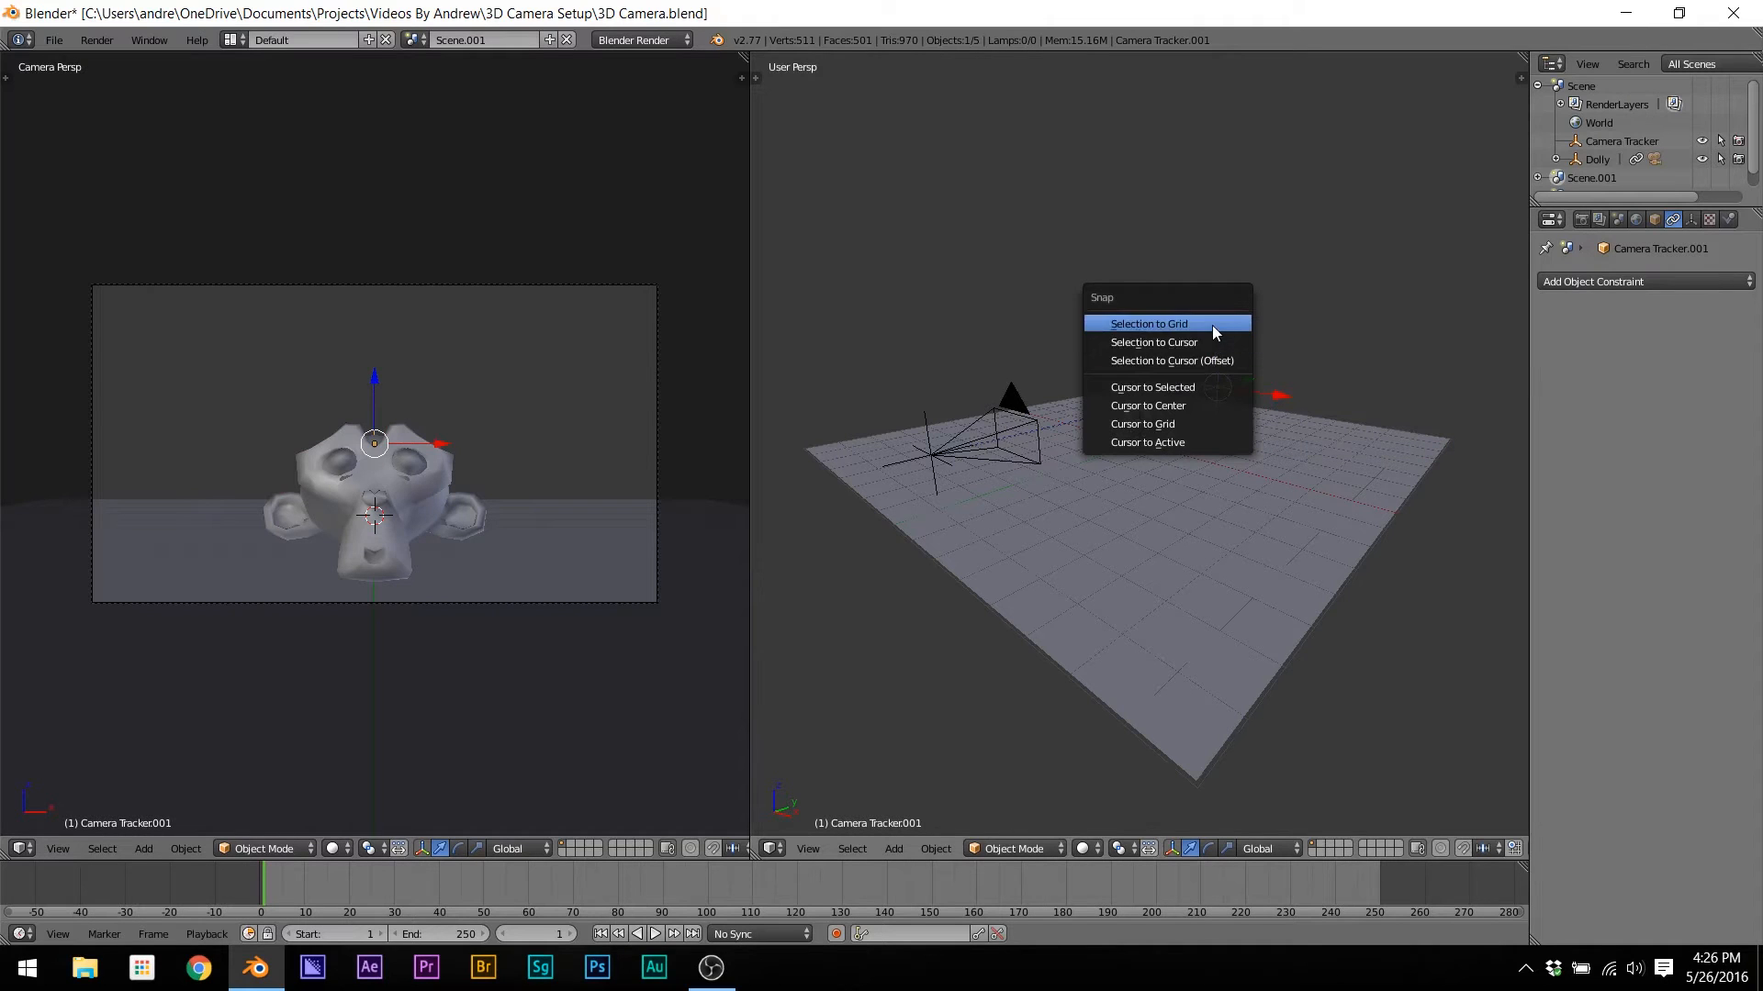
pyautogui.click(1155, 341)
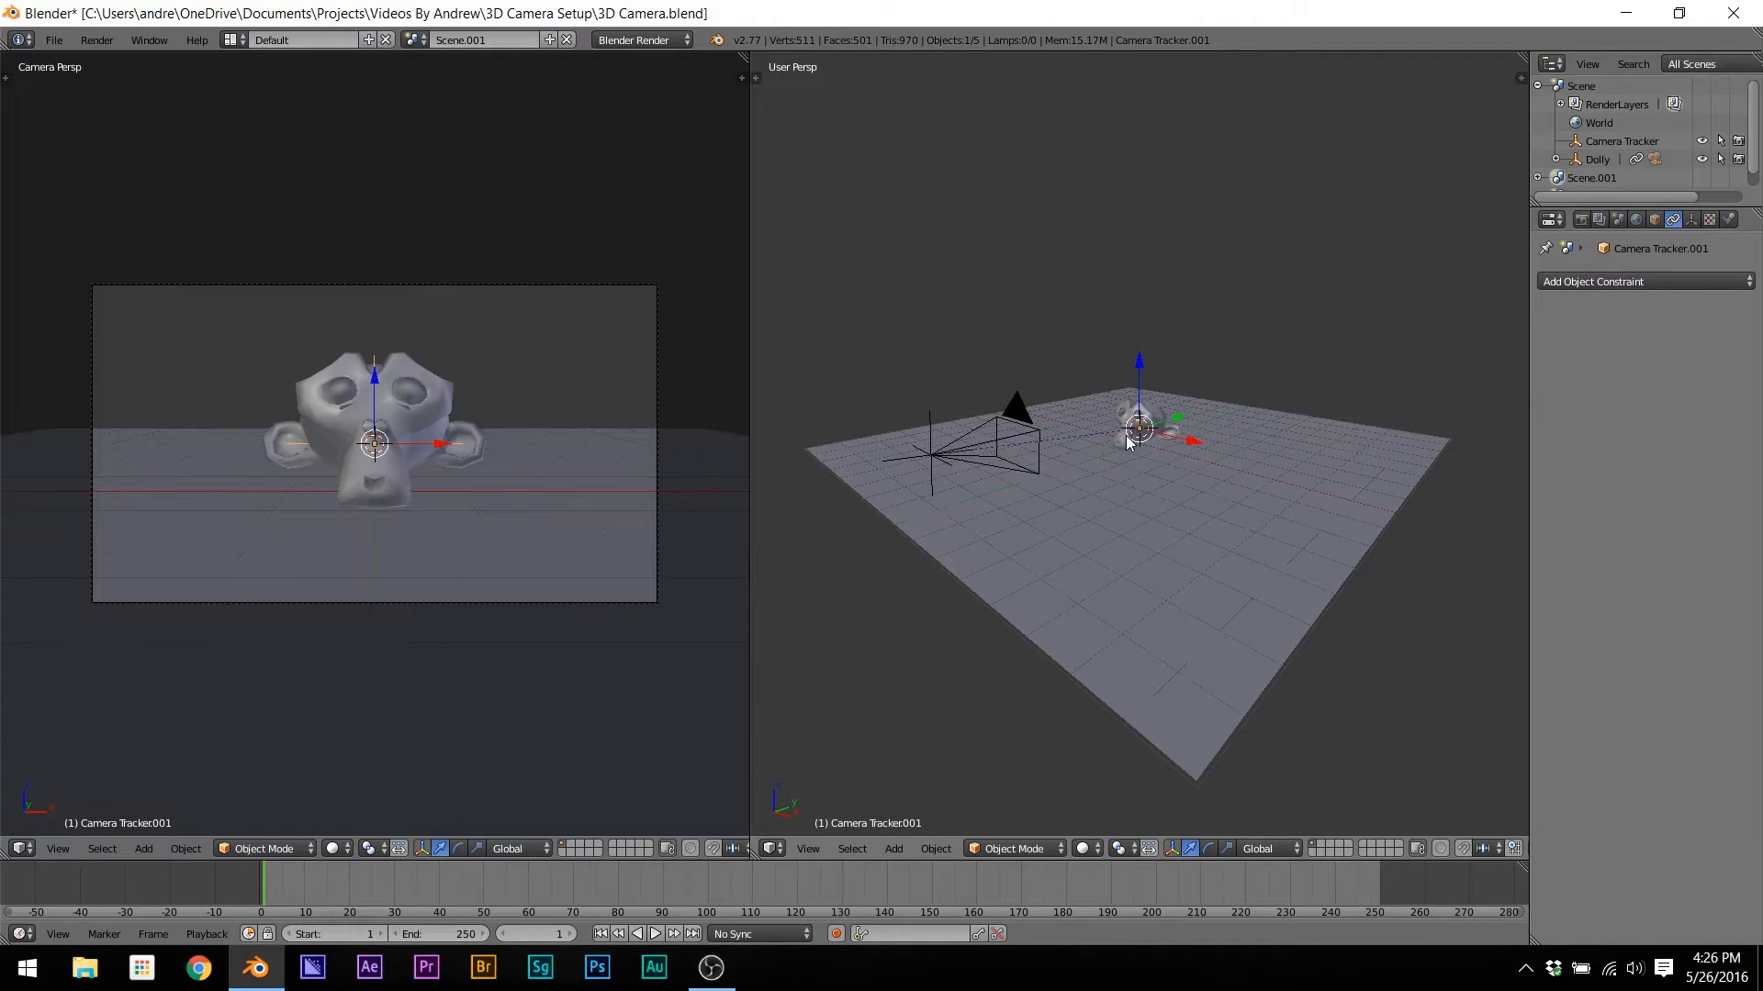
# Step: Move the Dolly empty along the X axis to test its tracking of the monkey head, and cancel the move
pyautogui.rightClick(933, 455)
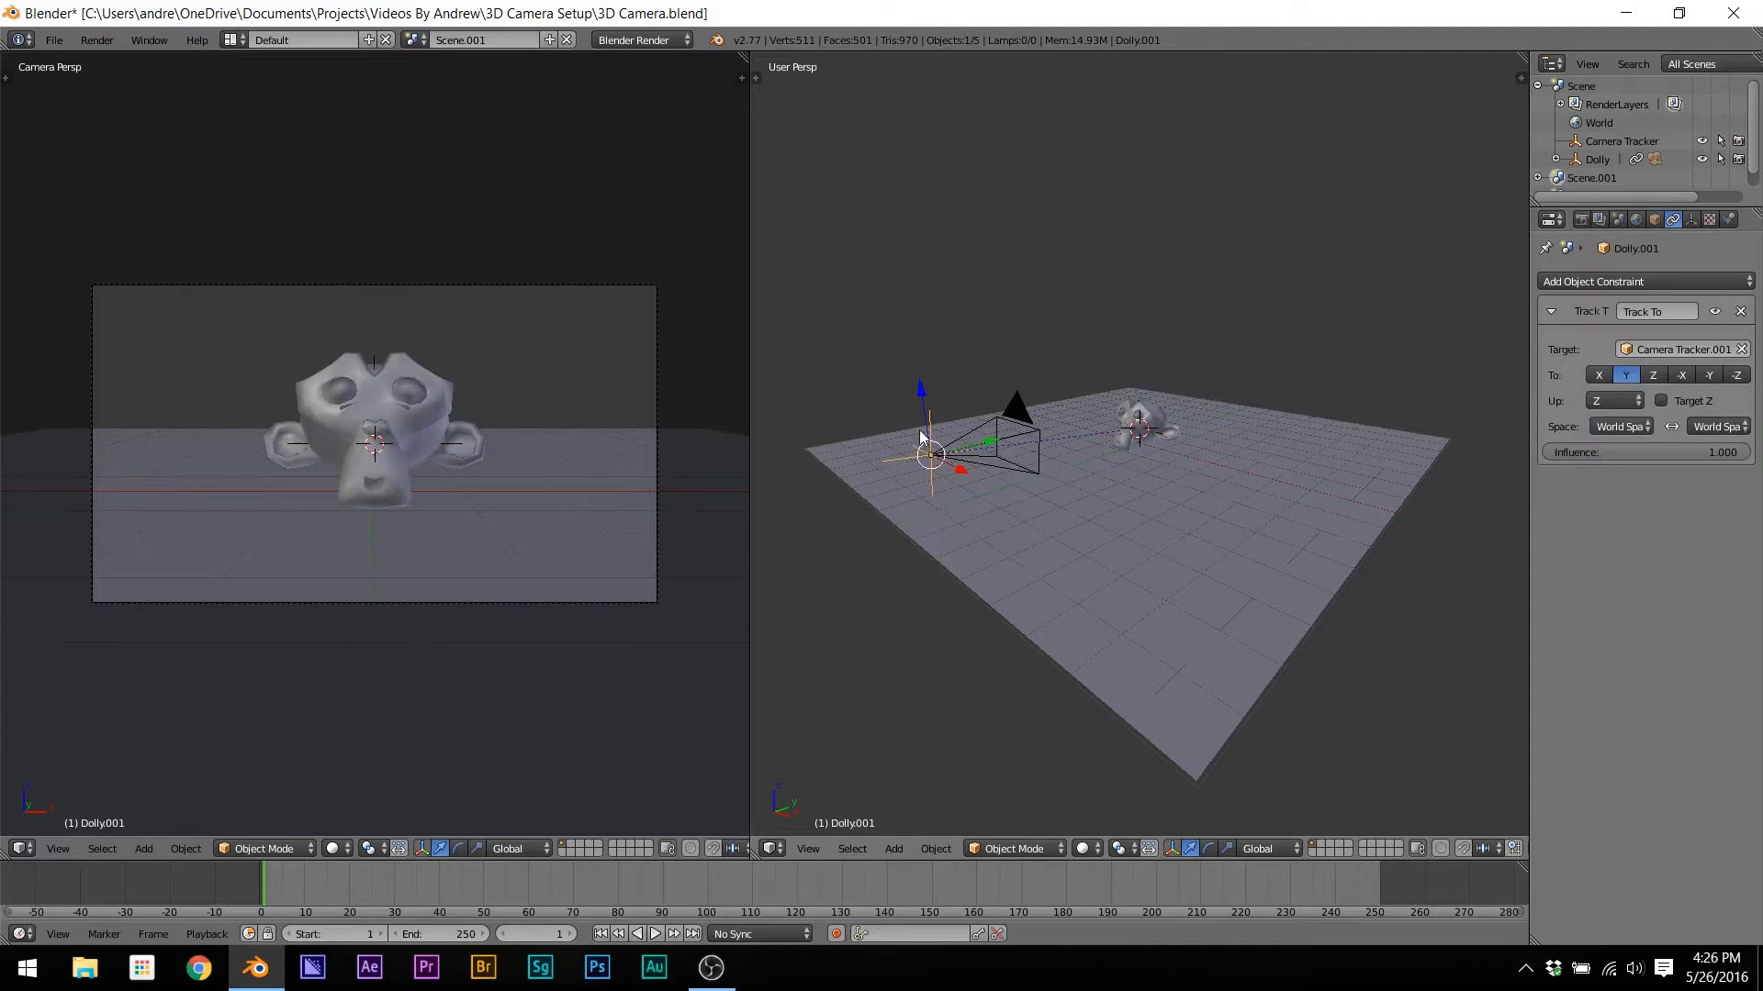
pyautogui.moveTo(956, 468); pyautogui.dragTo(1121, 532)
pyautogui.rightClick(1121, 533)
# Step: Parent the Camera Tracker empty to the monkey head with the Object option
pyautogui.rightClick(1158, 423)
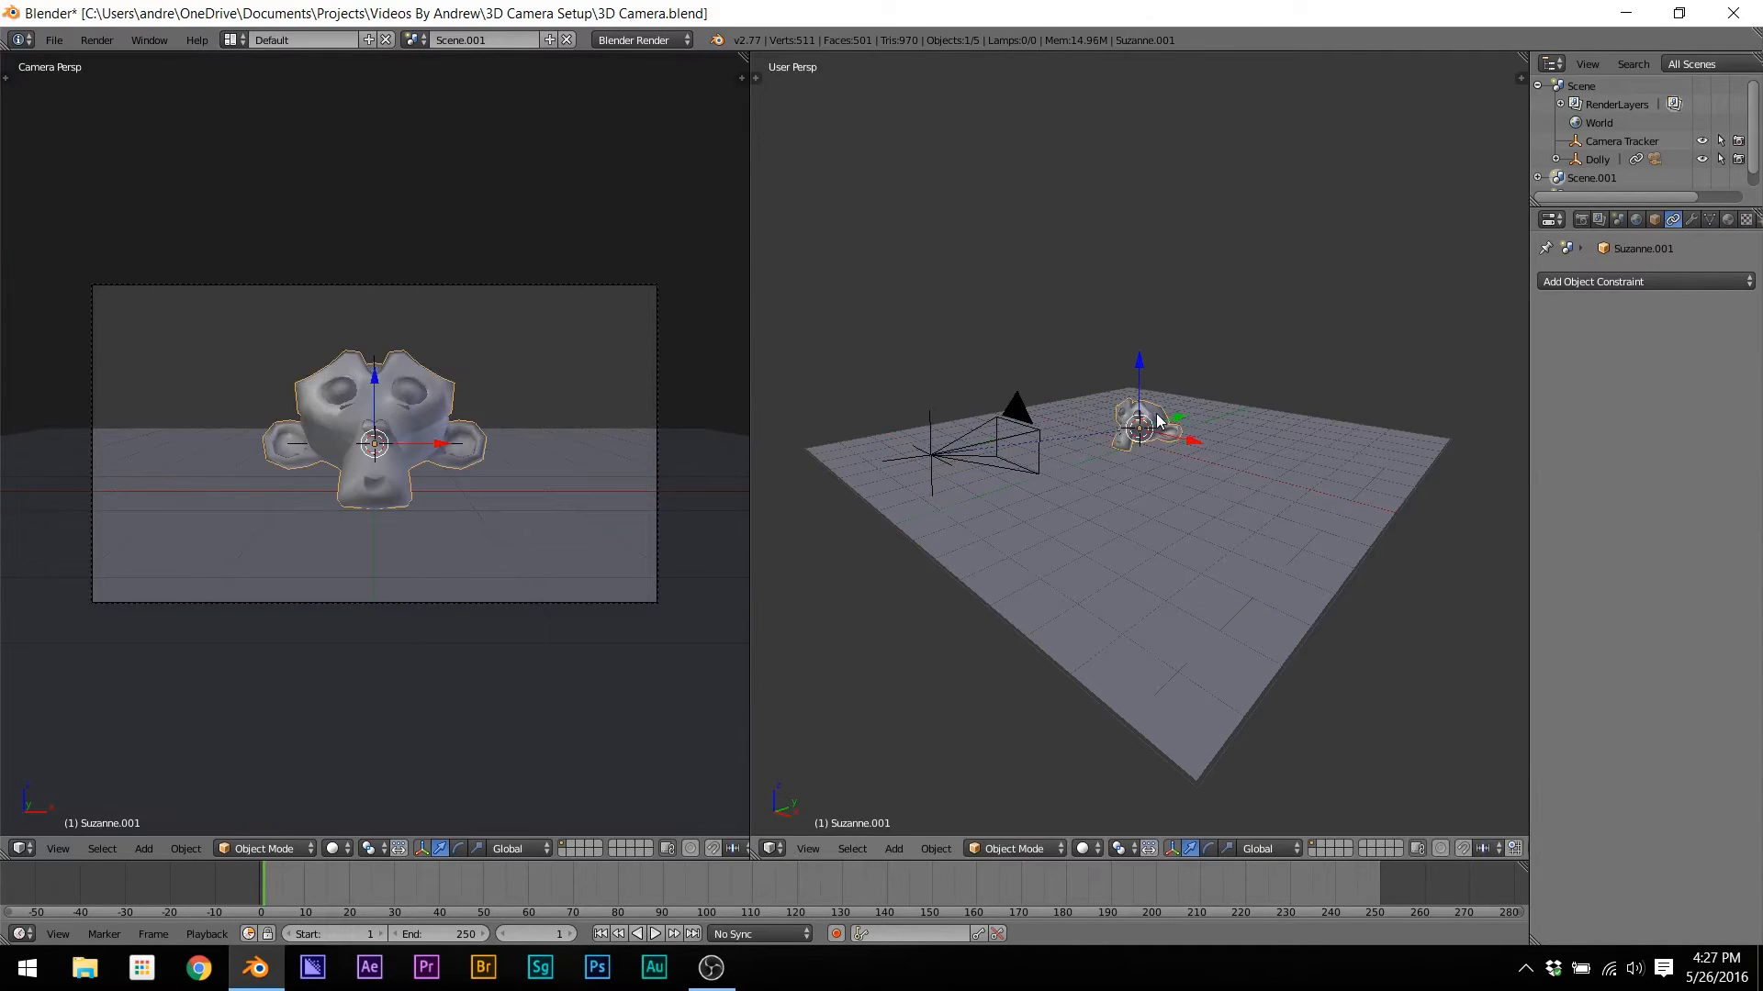
pyautogui.hotkey('ctrl', 'p')
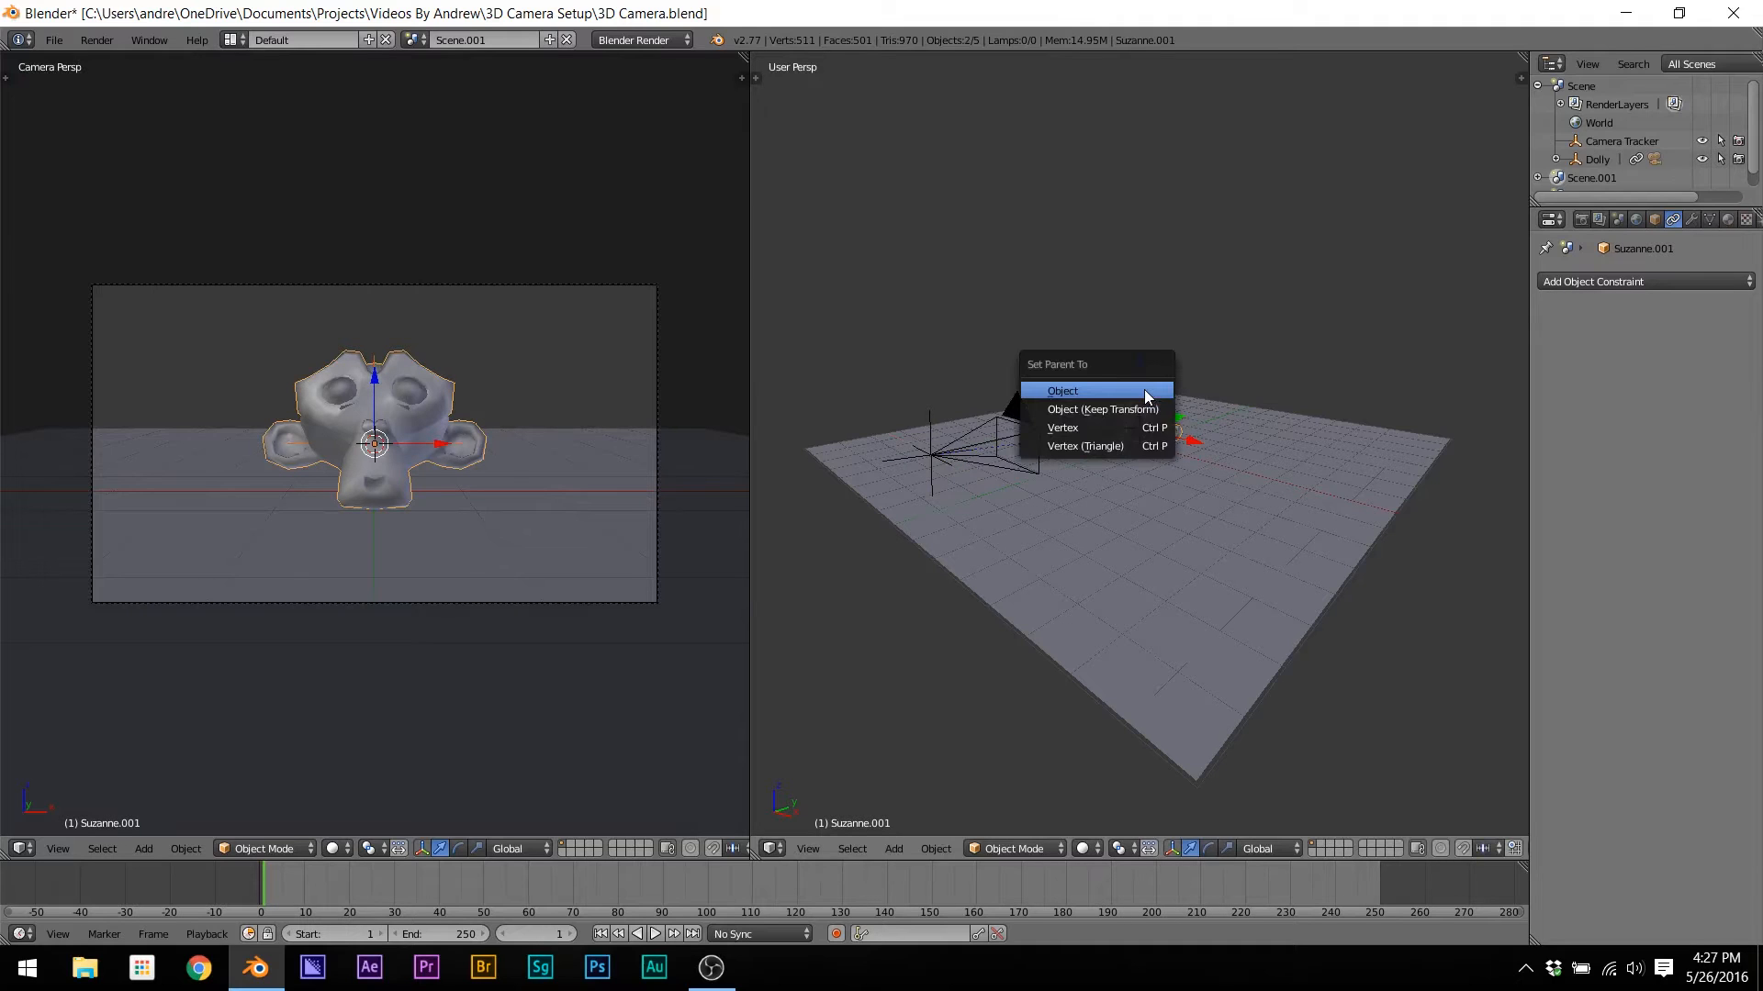
pyautogui.click(1145, 396)
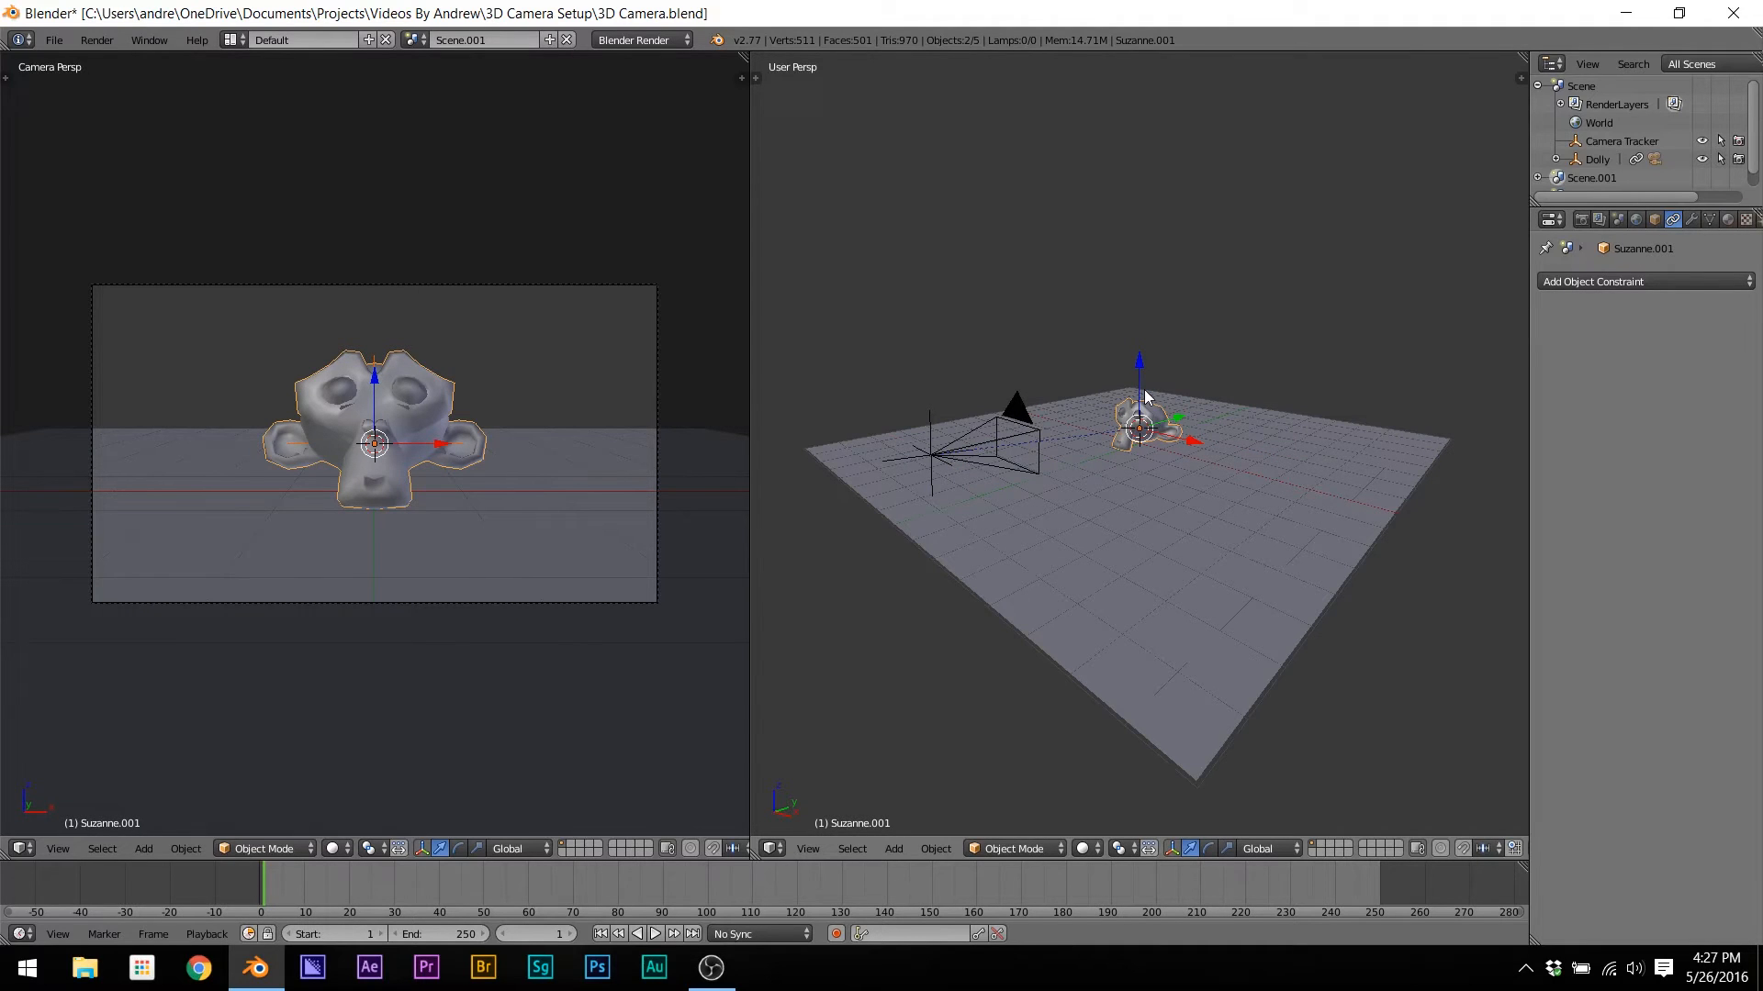
# Step: Move the monkey head around to test that the camera follows it, and cancel the move
pyautogui.press('g')
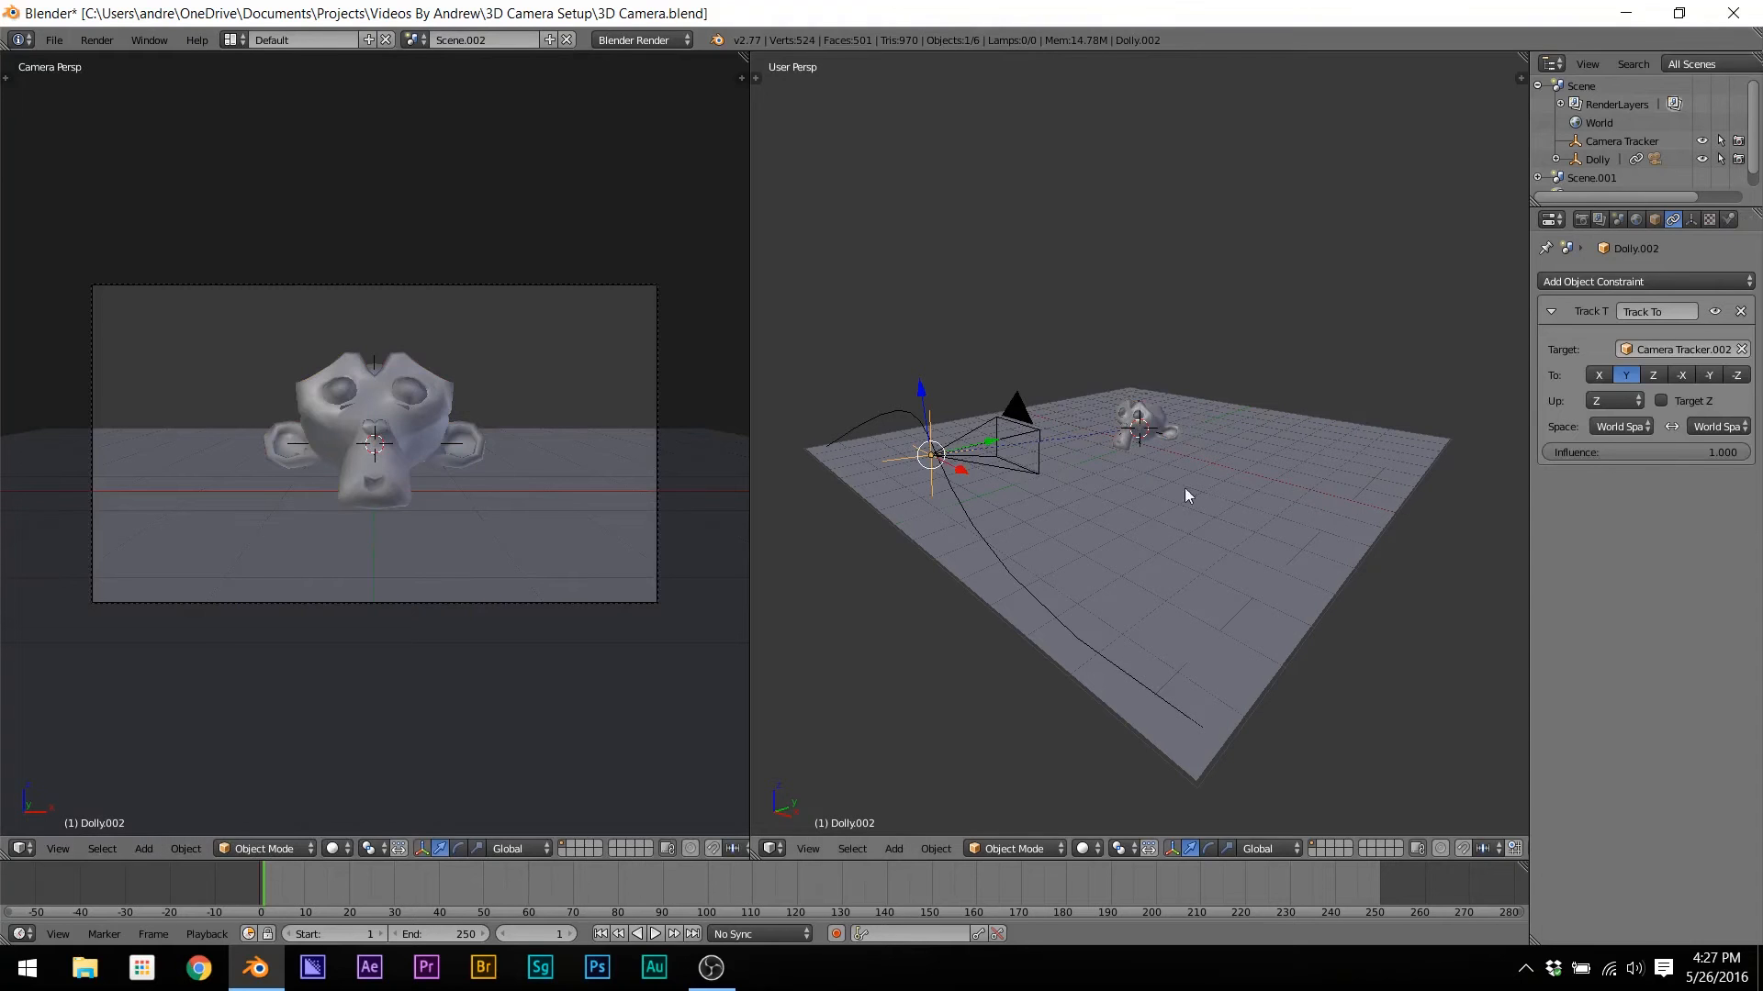
pyautogui.rightClick(1159, 426)
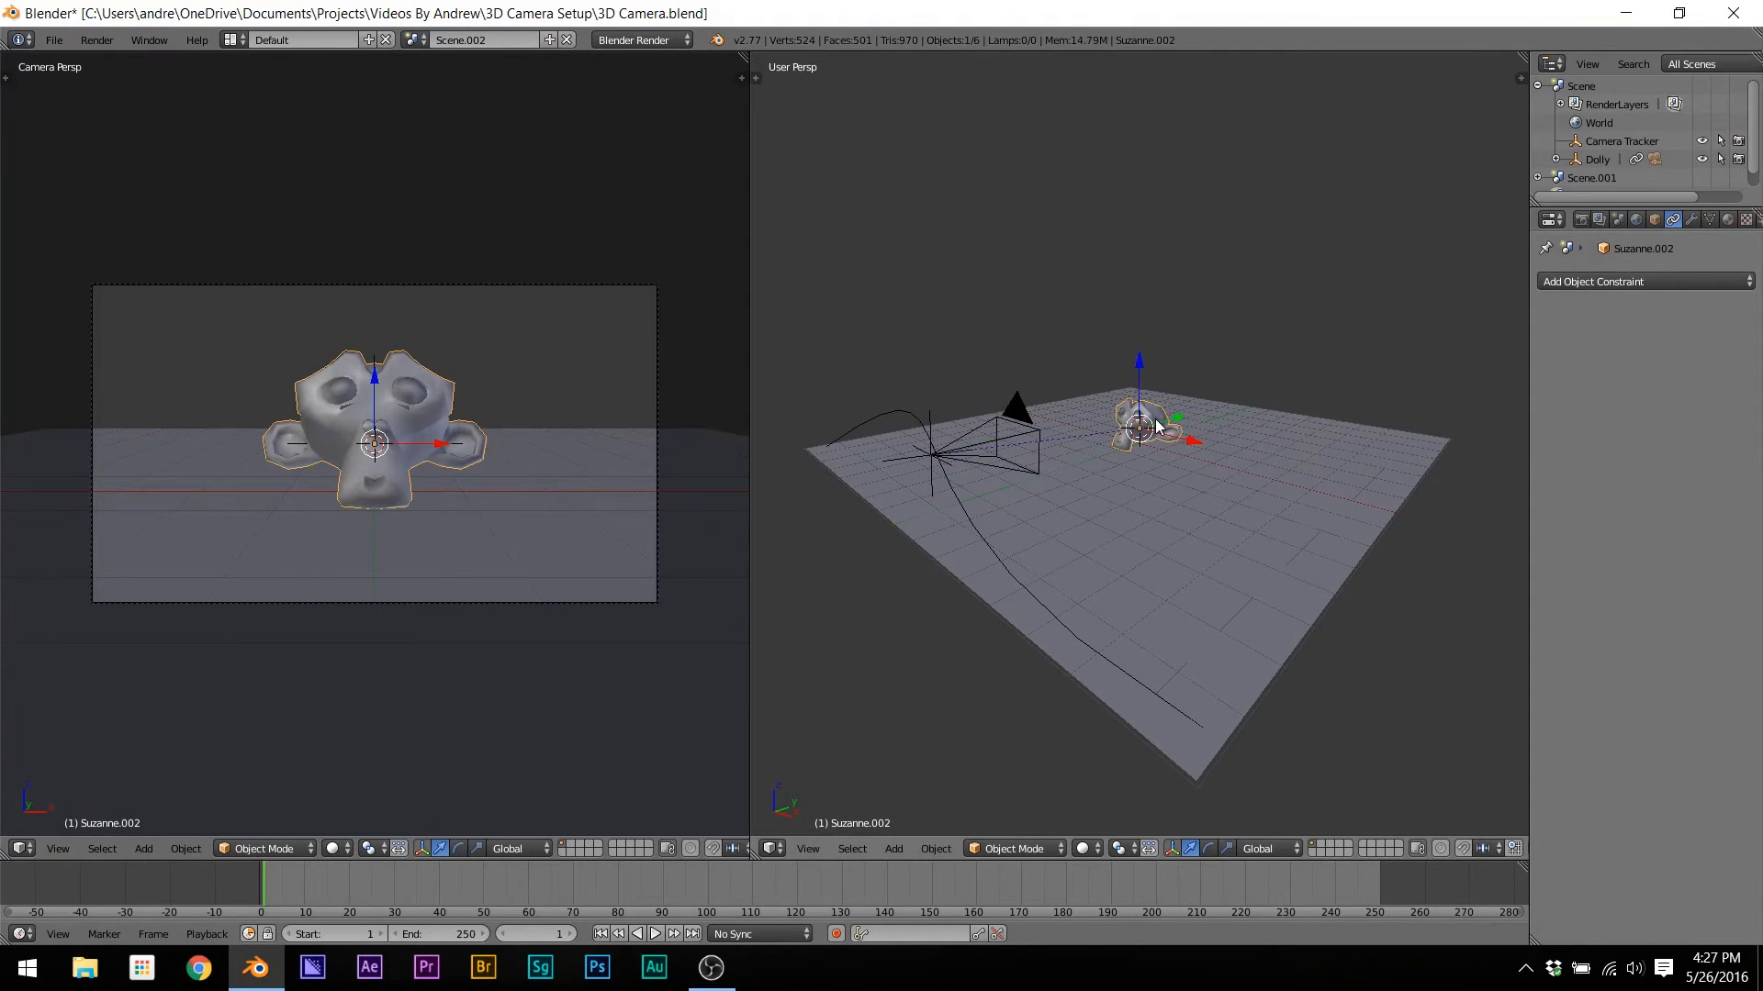
pyautogui.press('g')
pyautogui.rightClick(1228, 473)
# Step: Add a Follow Path constraint to the Dolly empty with BezierCurve as its target
pyautogui.rightClick(974, 525)
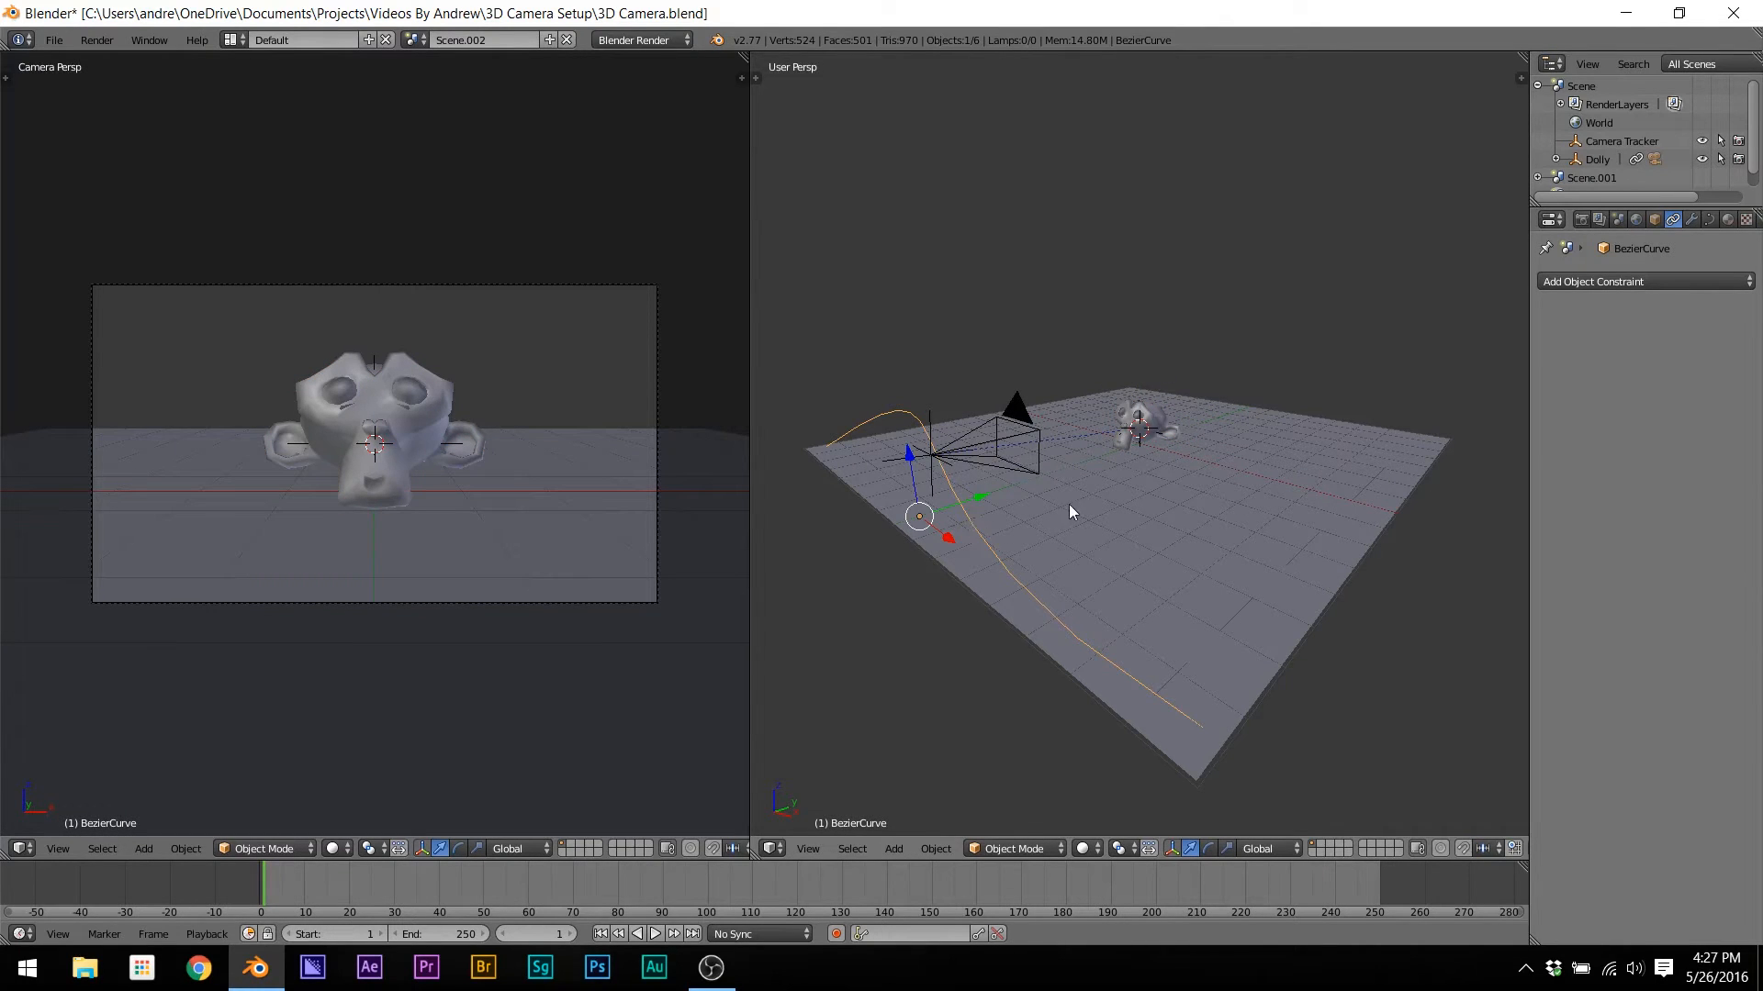
pyautogui.rightClick(934, 486)
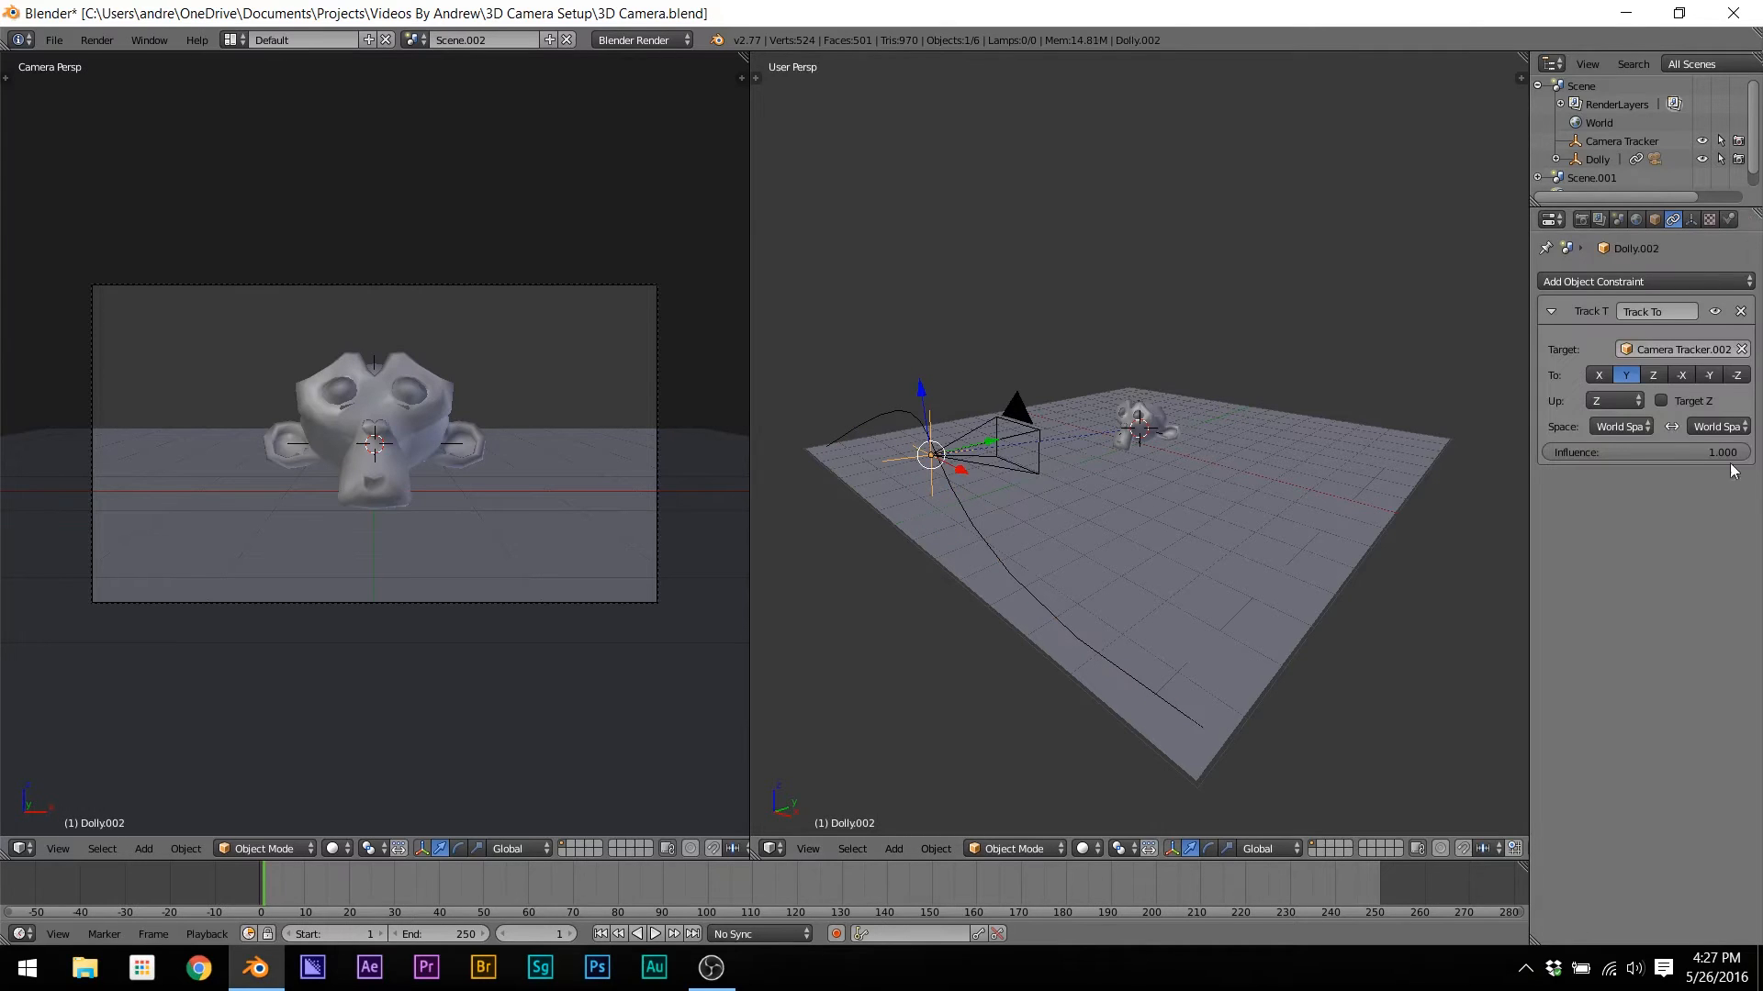
pyautogui.click(1706, 281)
pyautogui.click(1689, 378)
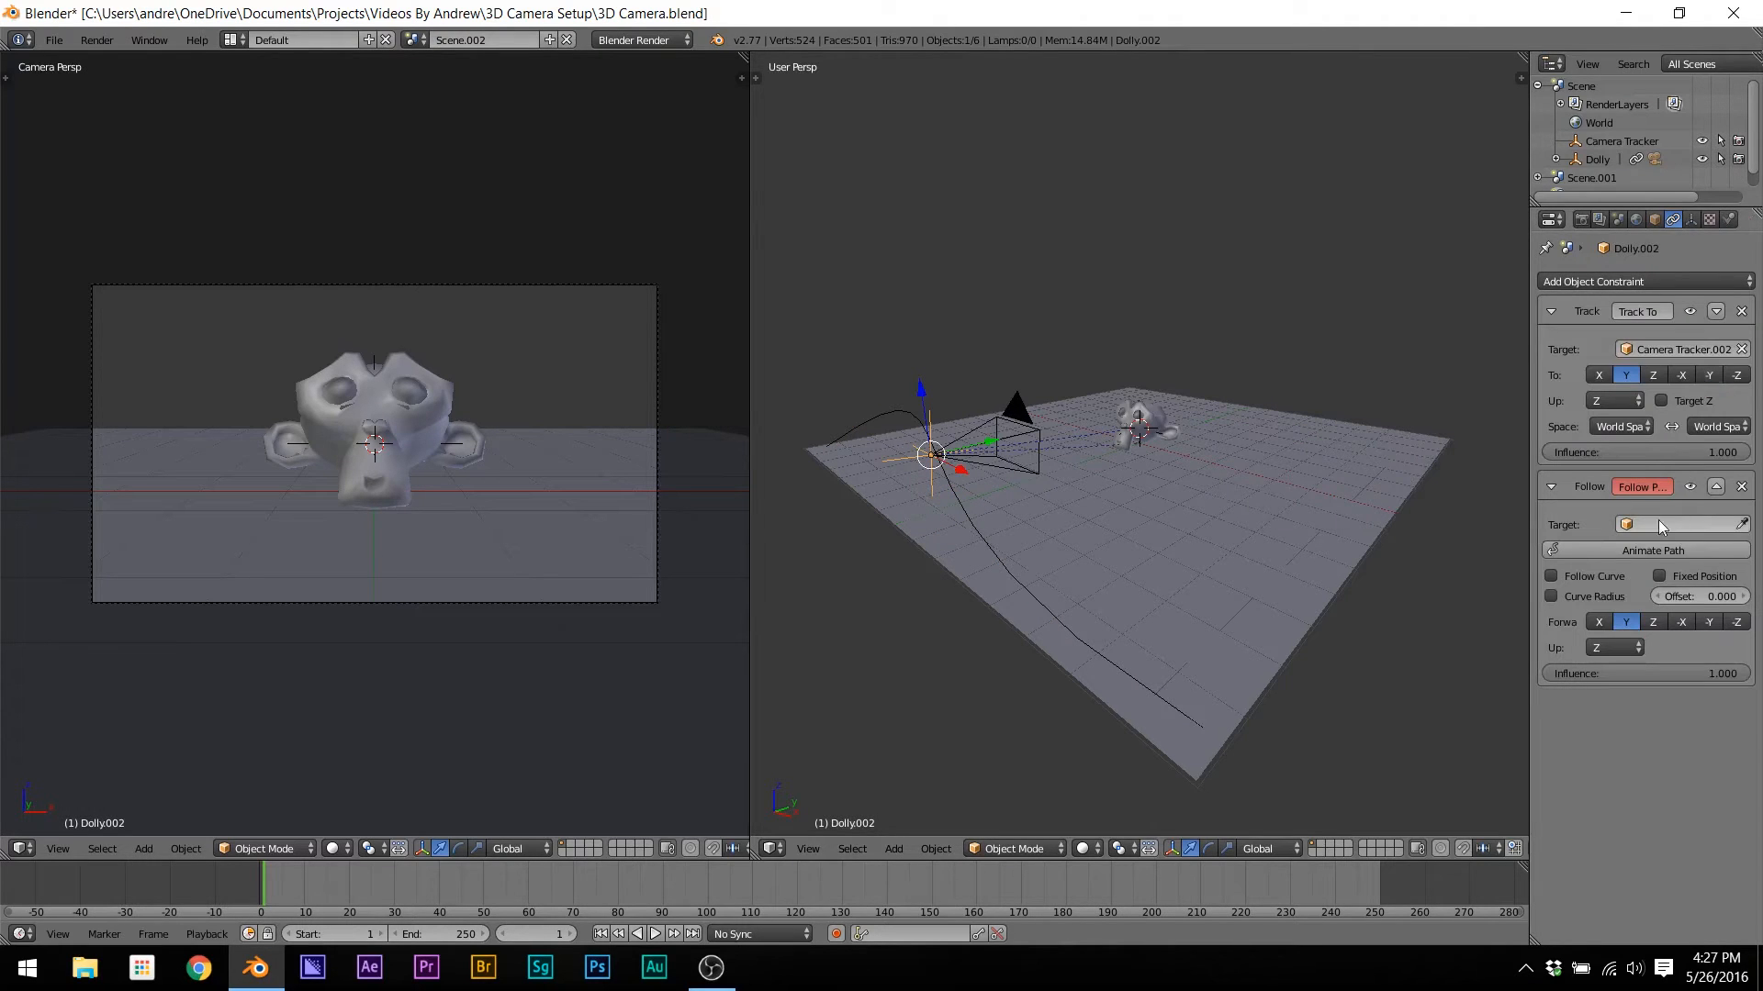
pyautogui.click(1743, 524)
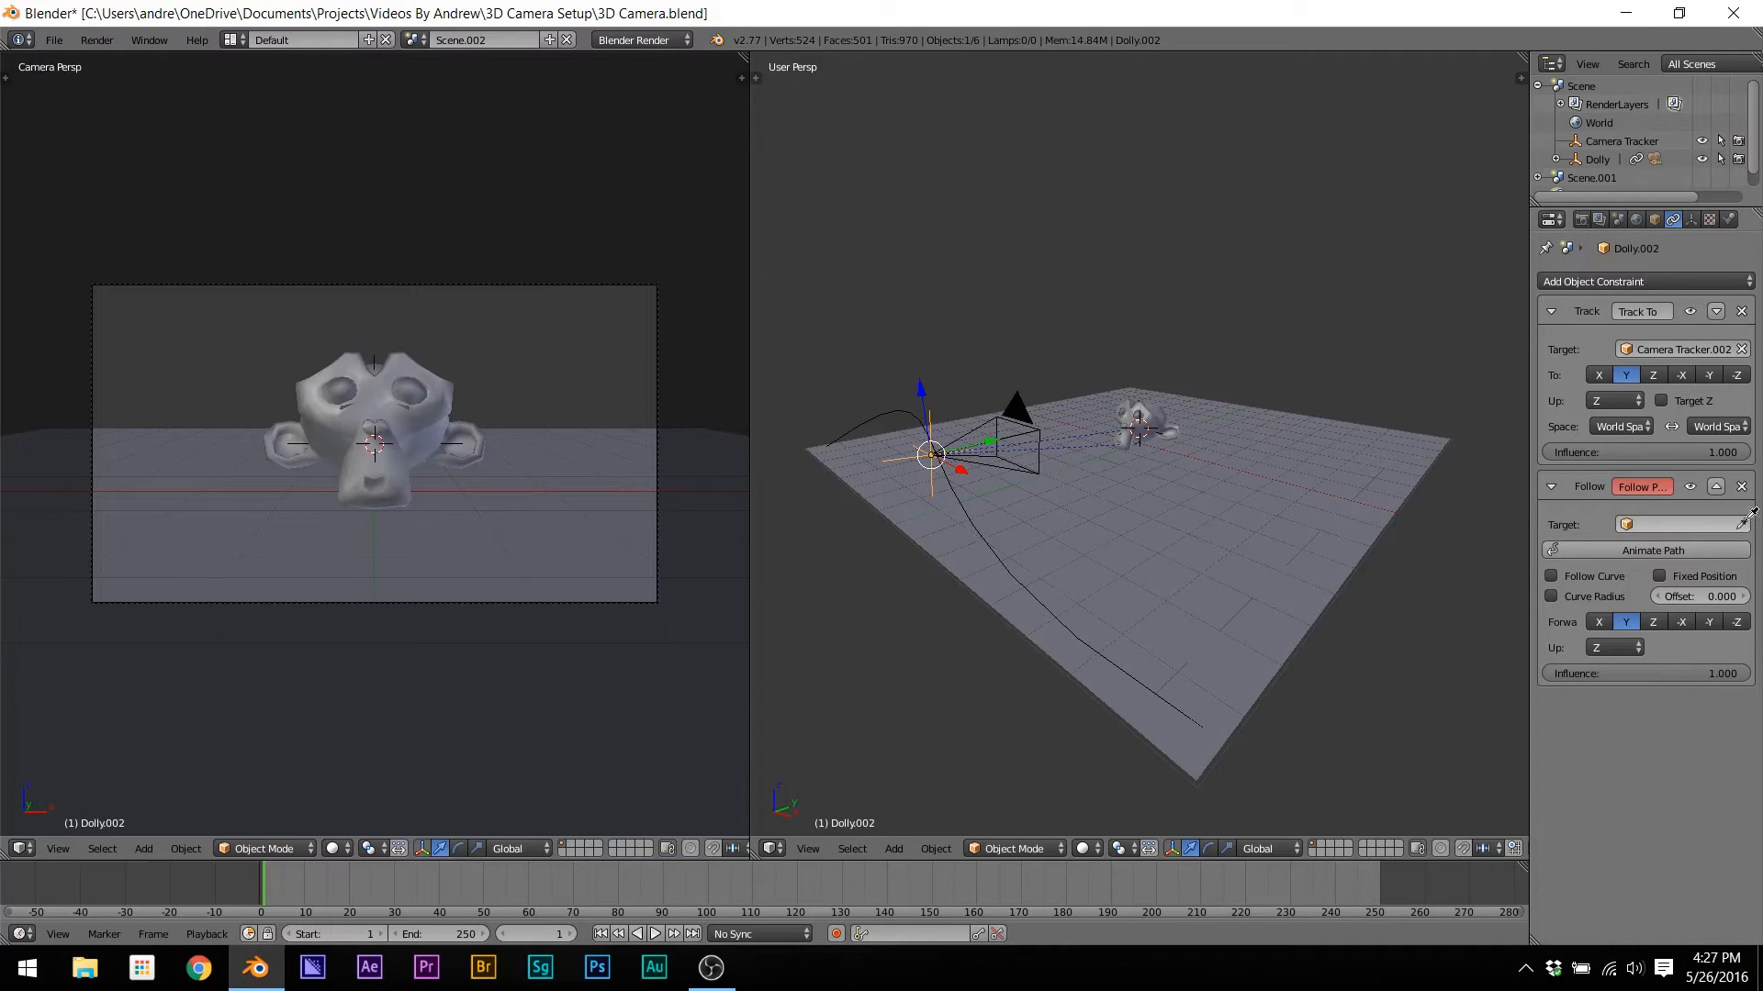
pyautogui.click(960, 500)
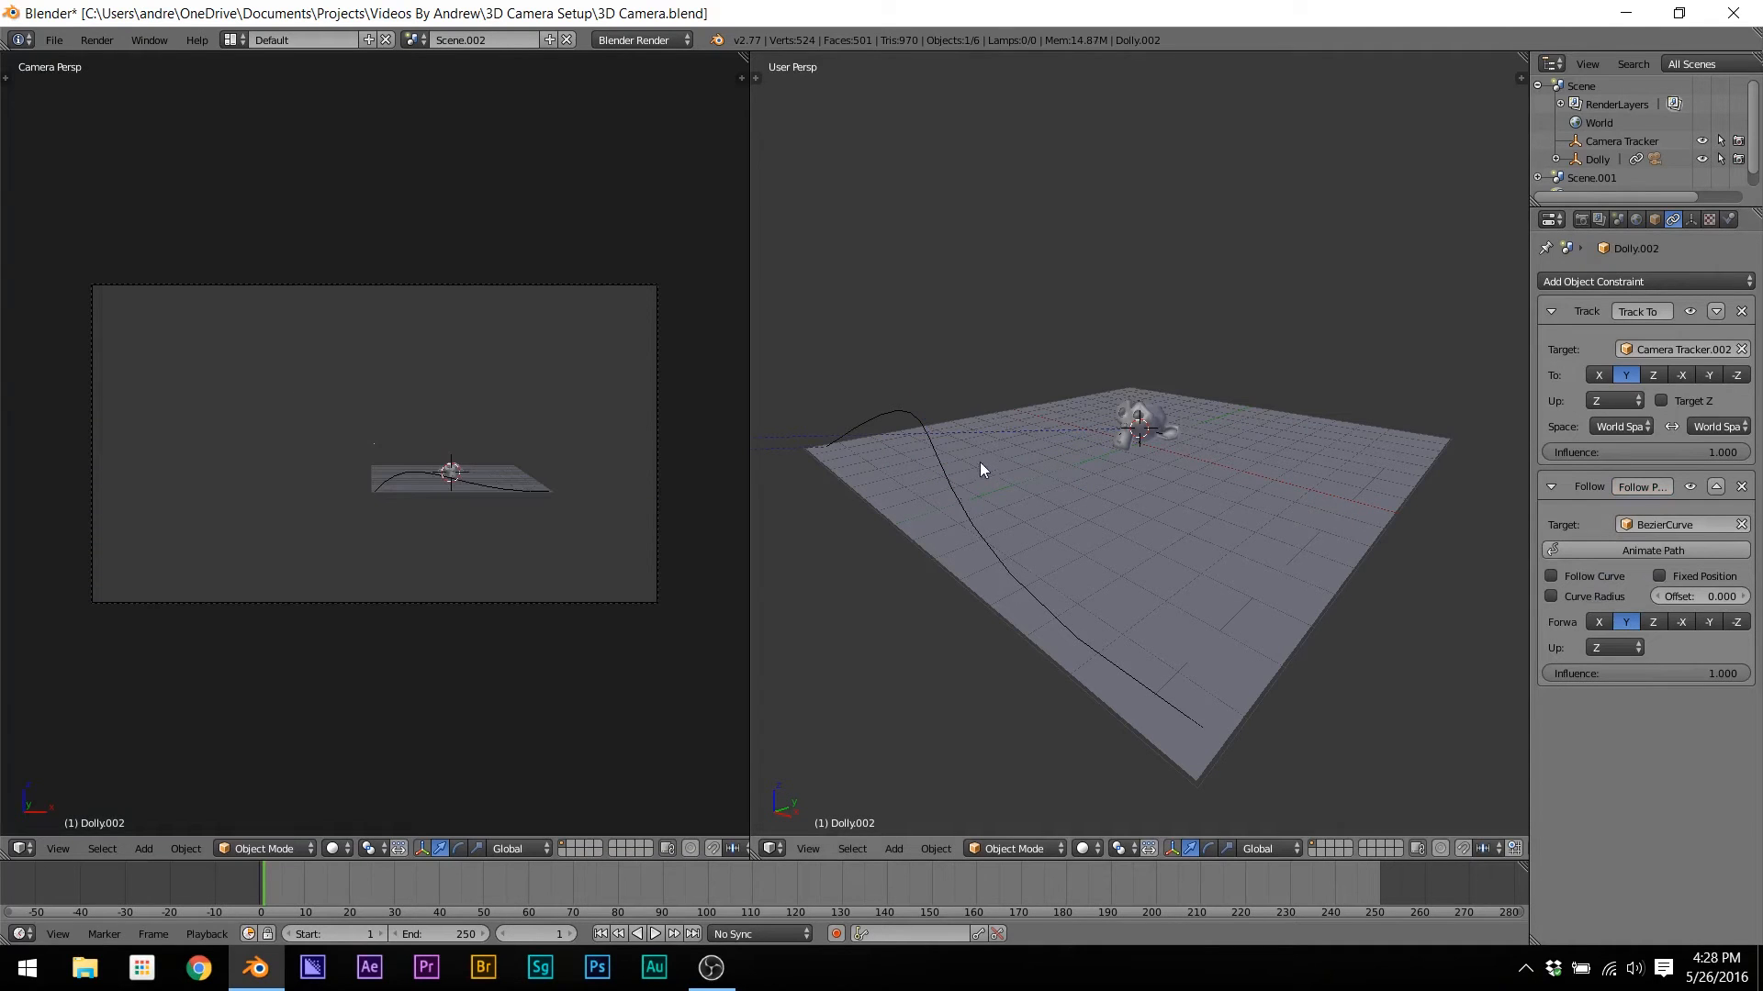
# Step: Clear the Dolly empty's location to place it at the start of the curve
pyautogui.moveTo(979, 461); pyautogui.dragTo(879, 437, button='middle')
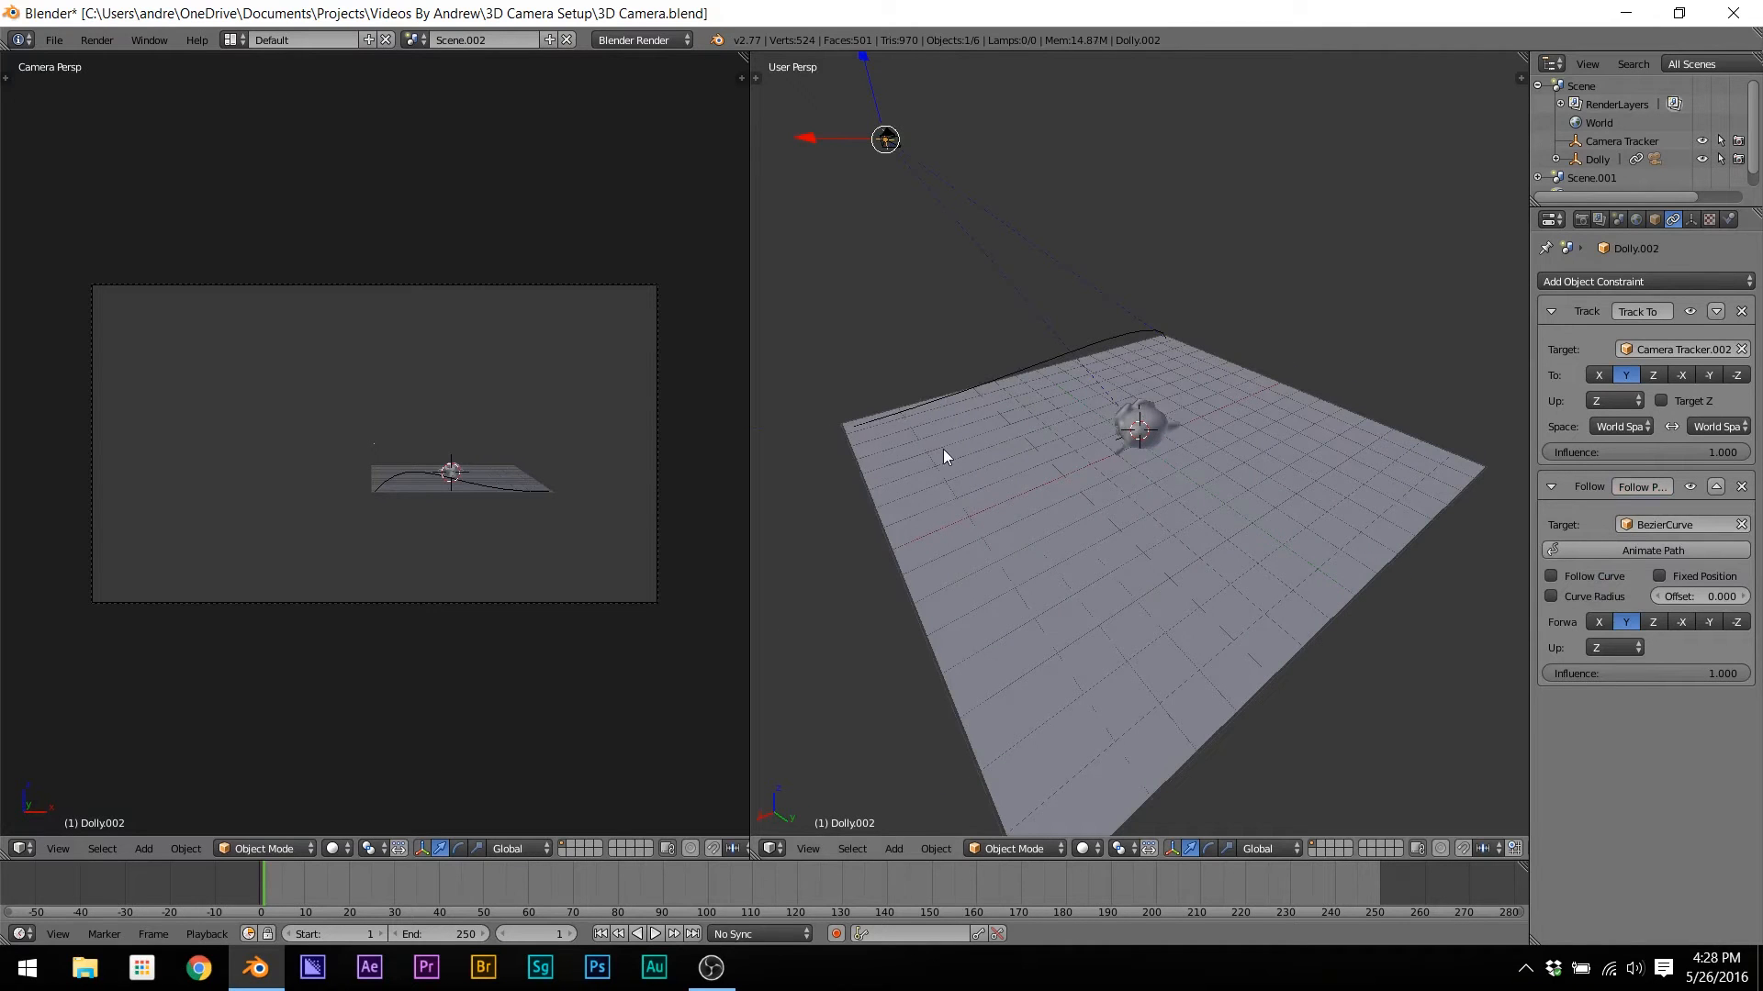
pyautogui.hotkey('alt', 'g')
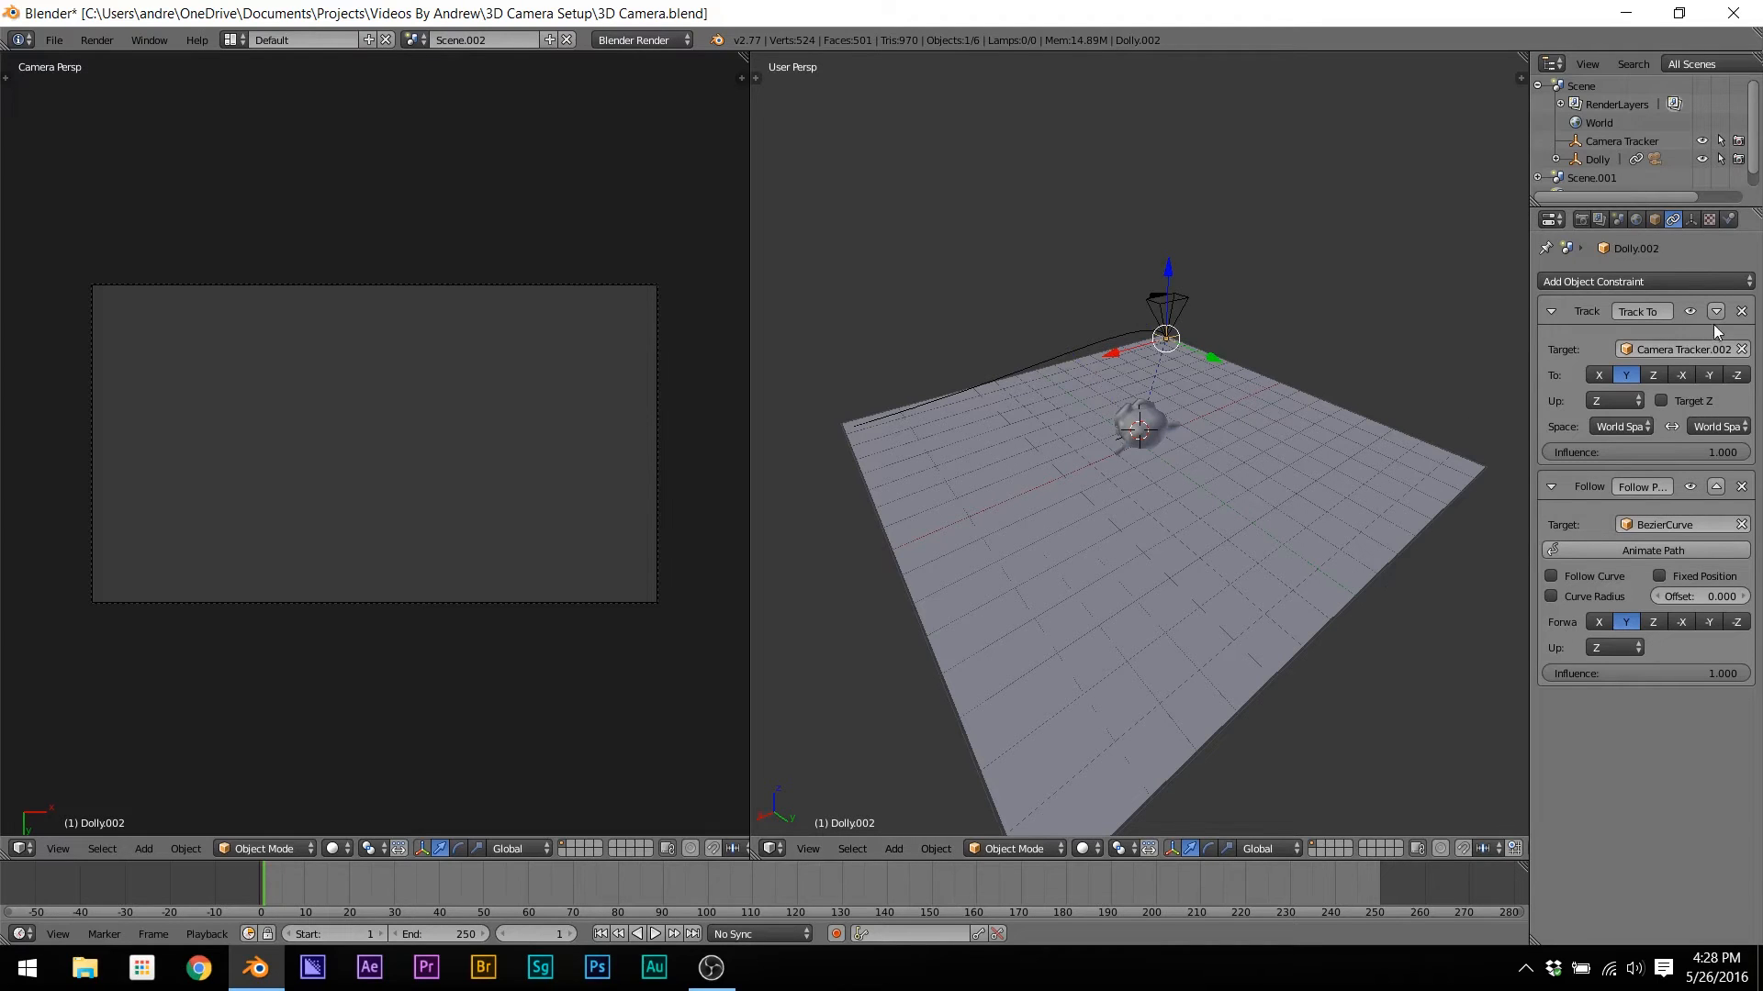
# Step: Place the Track To constraint below Follow Path and change the Follow Path offset to slide the Dolly along the curve
pyautogui.moveTo(1495, 330); pyautogui.dragTo(1362, 382, button='middle')
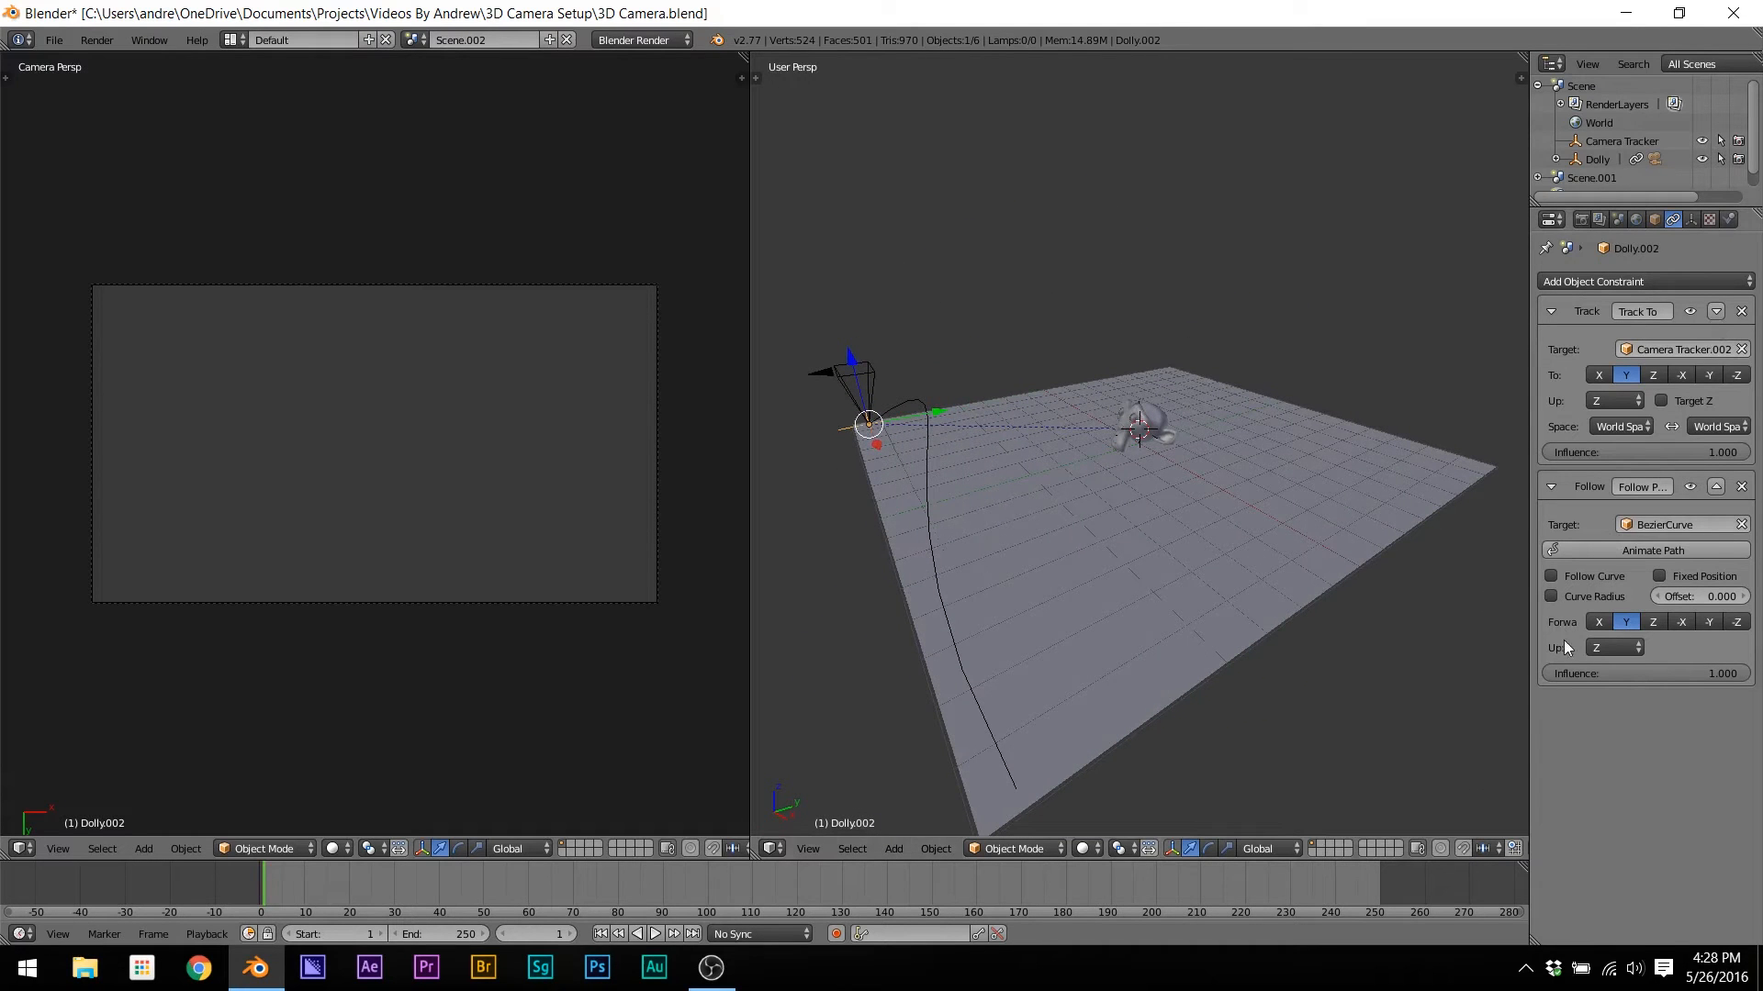
pyautogui.click(1714, 312)
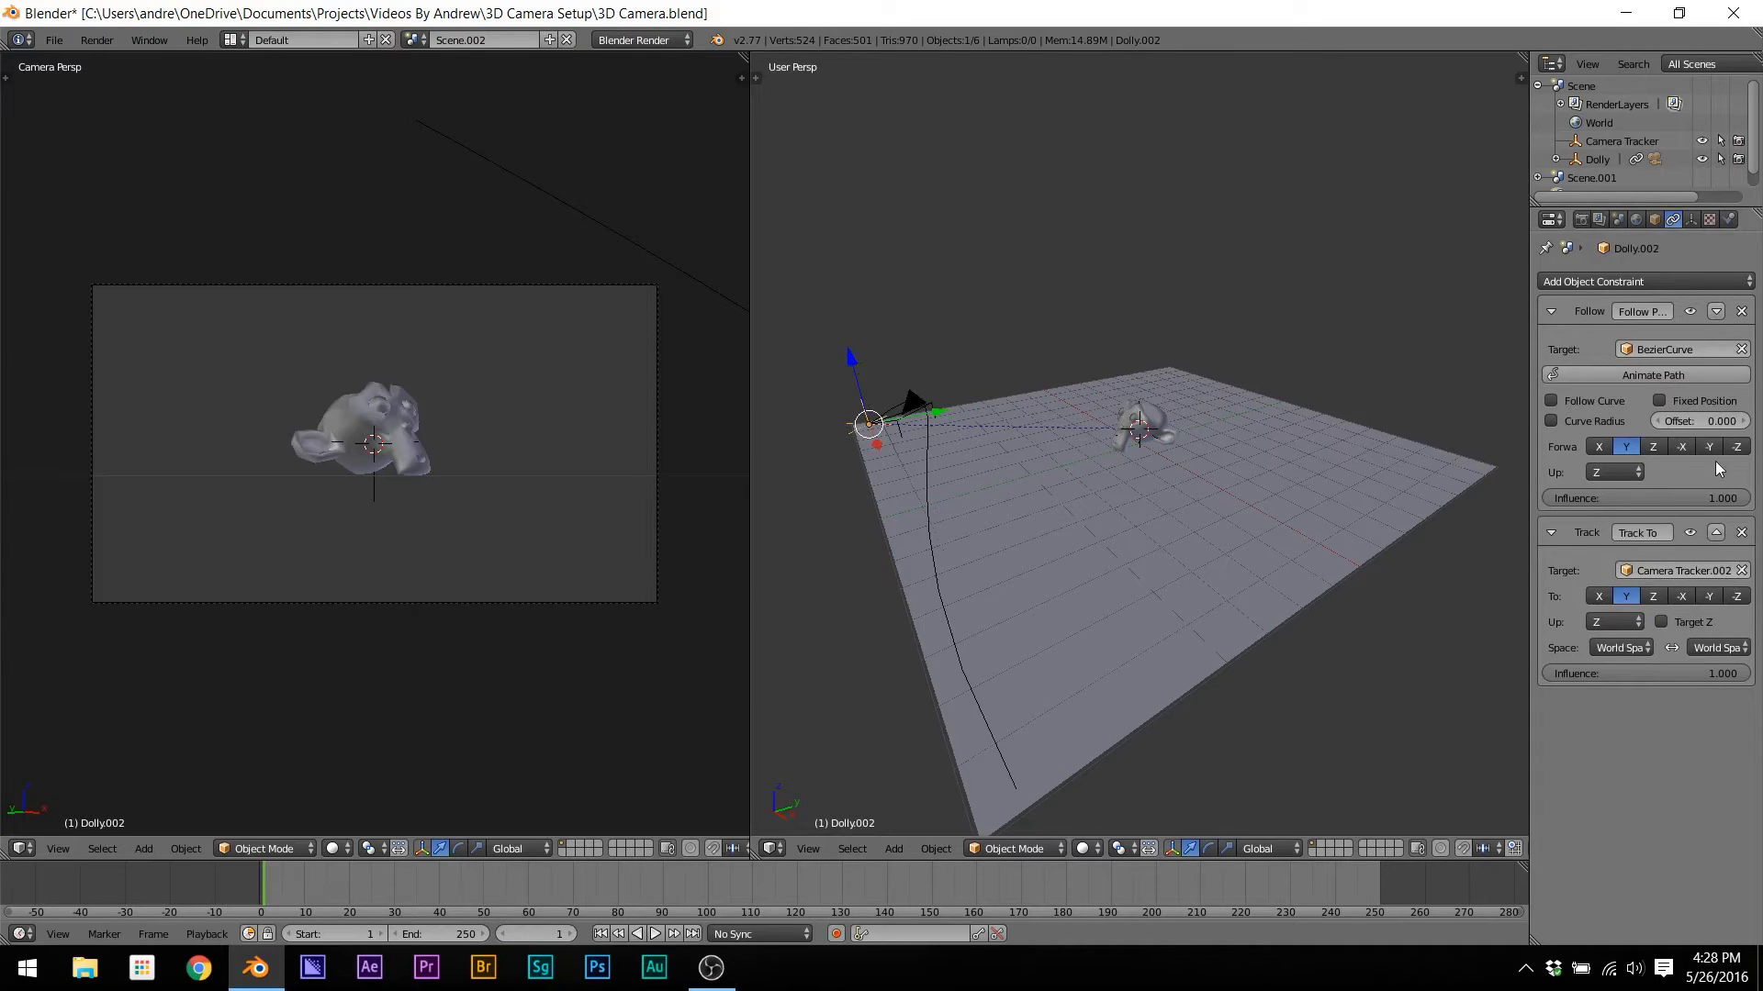
pyautogui.moveTo(1719, 431); pyautogui.dragTo(1505, 431)
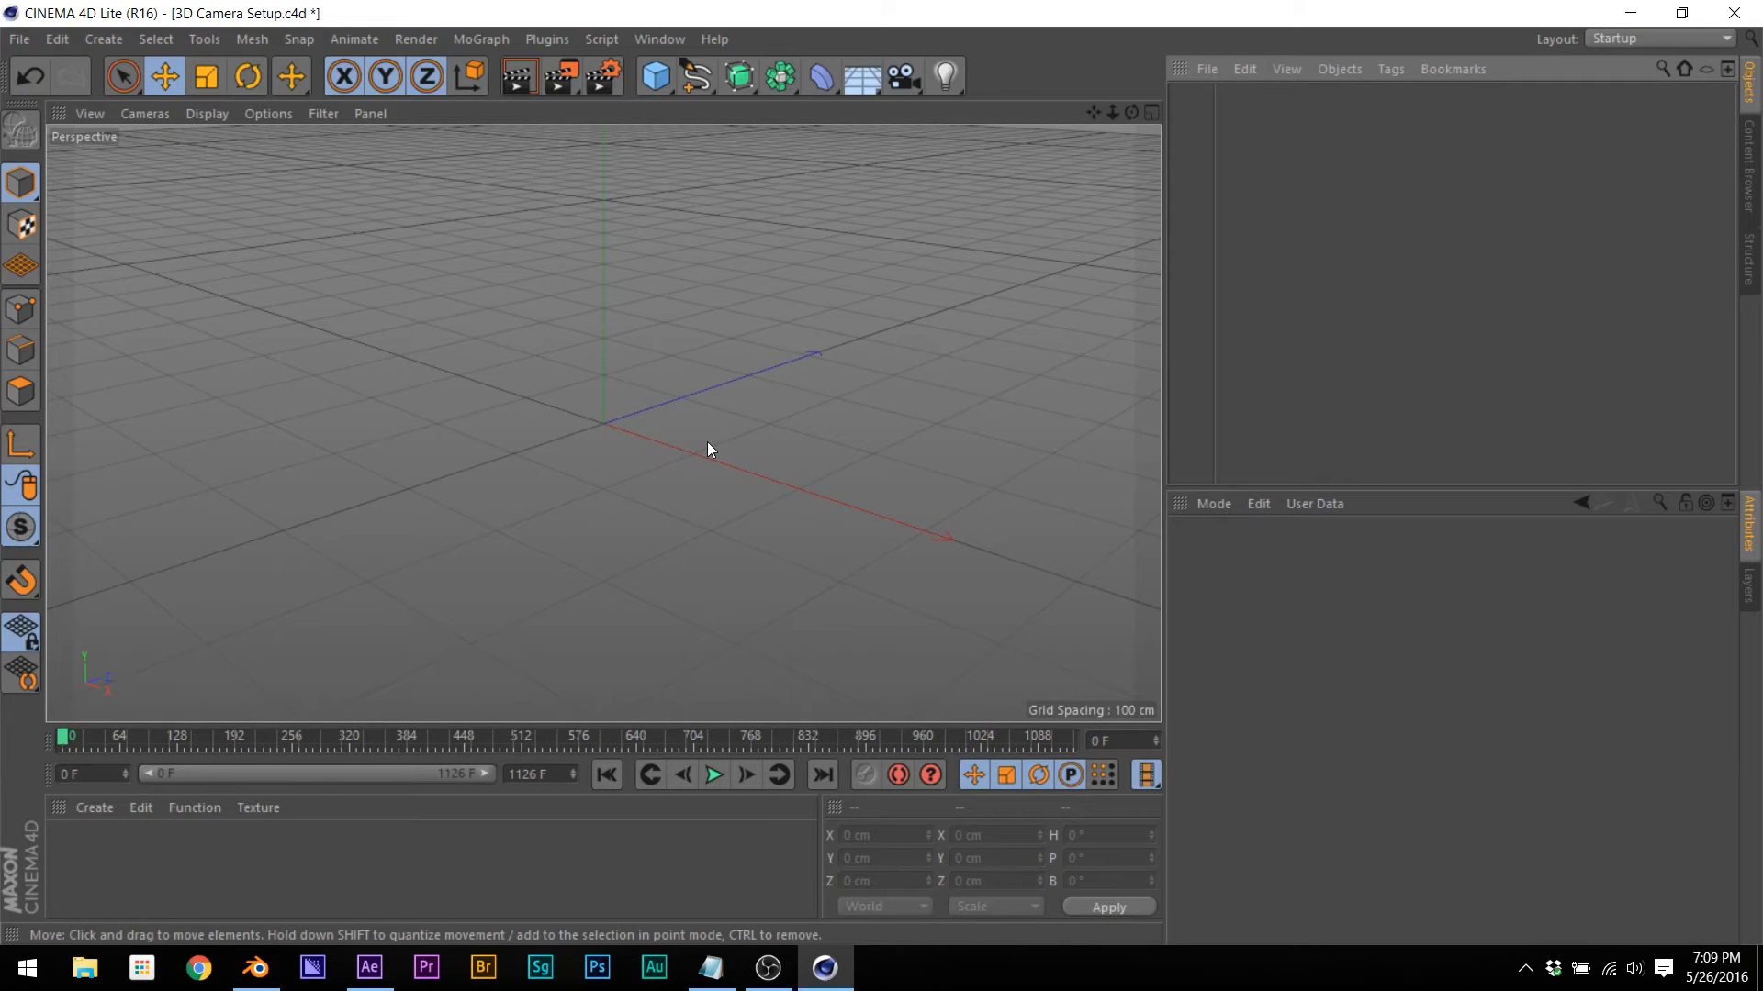
# Step: In Cinema 4D, add a null object and rename it as Dolly
pyautogui.moveTo(669, 74); pyautogui.dragTo(696, 119)
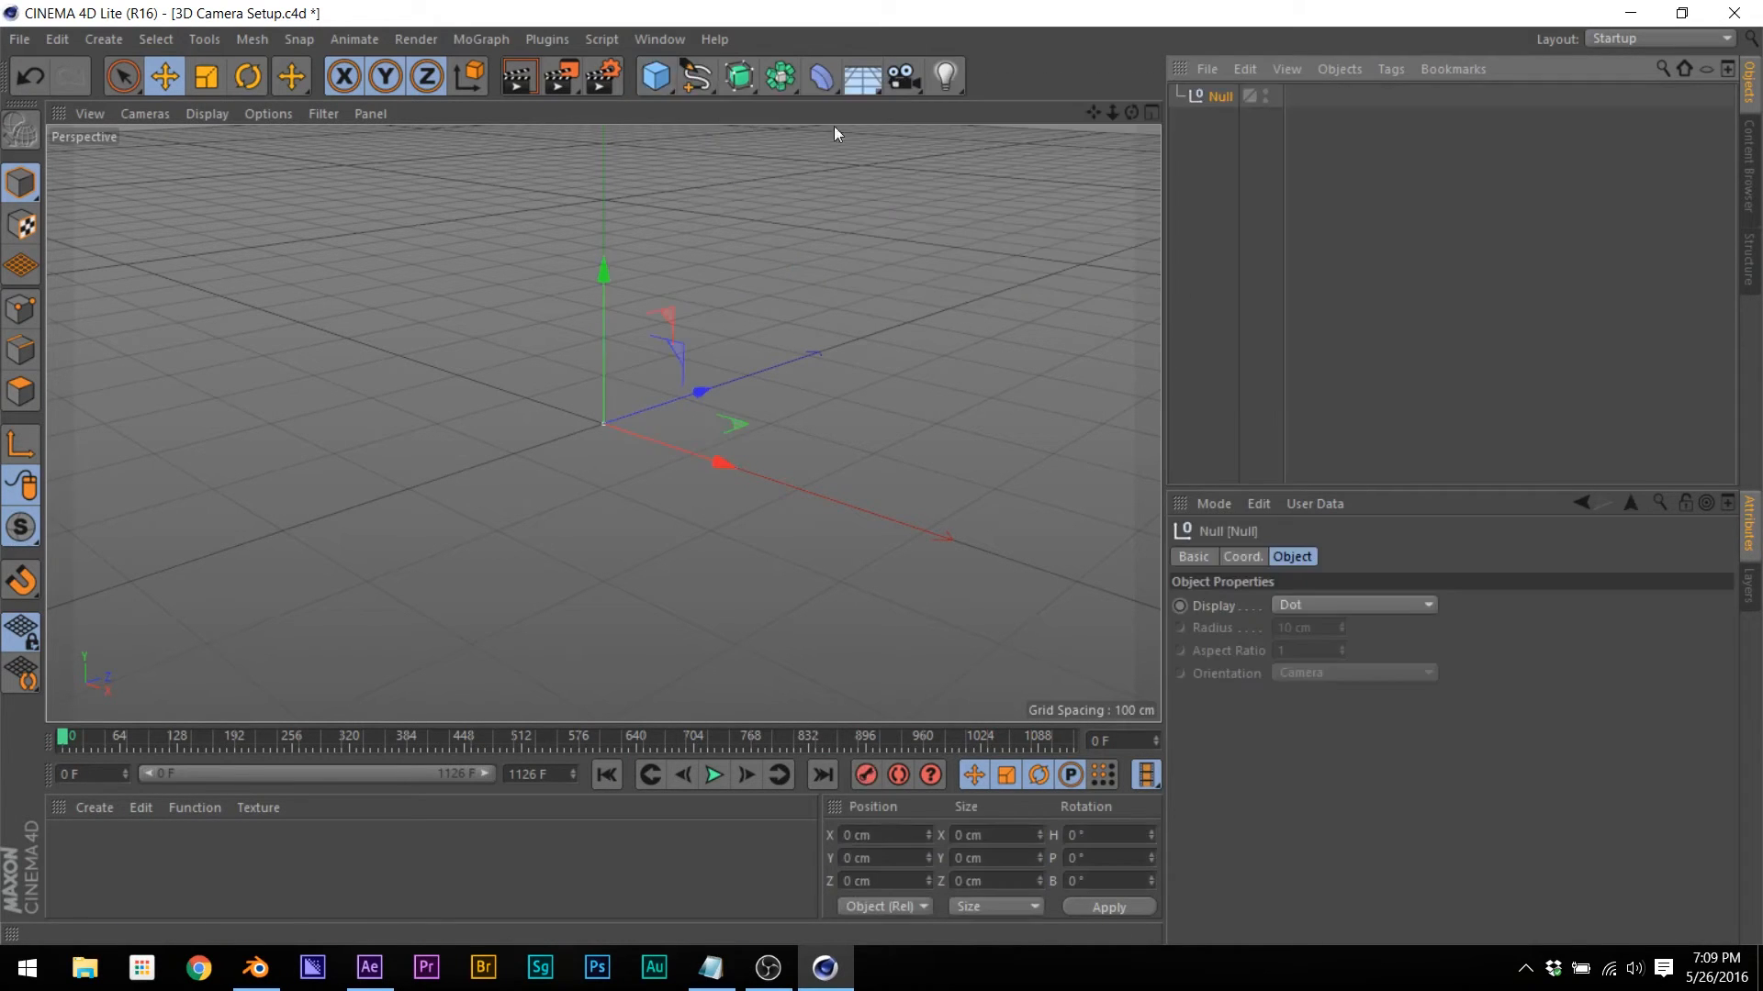
pyautogui.doubleClick(1229, 97)
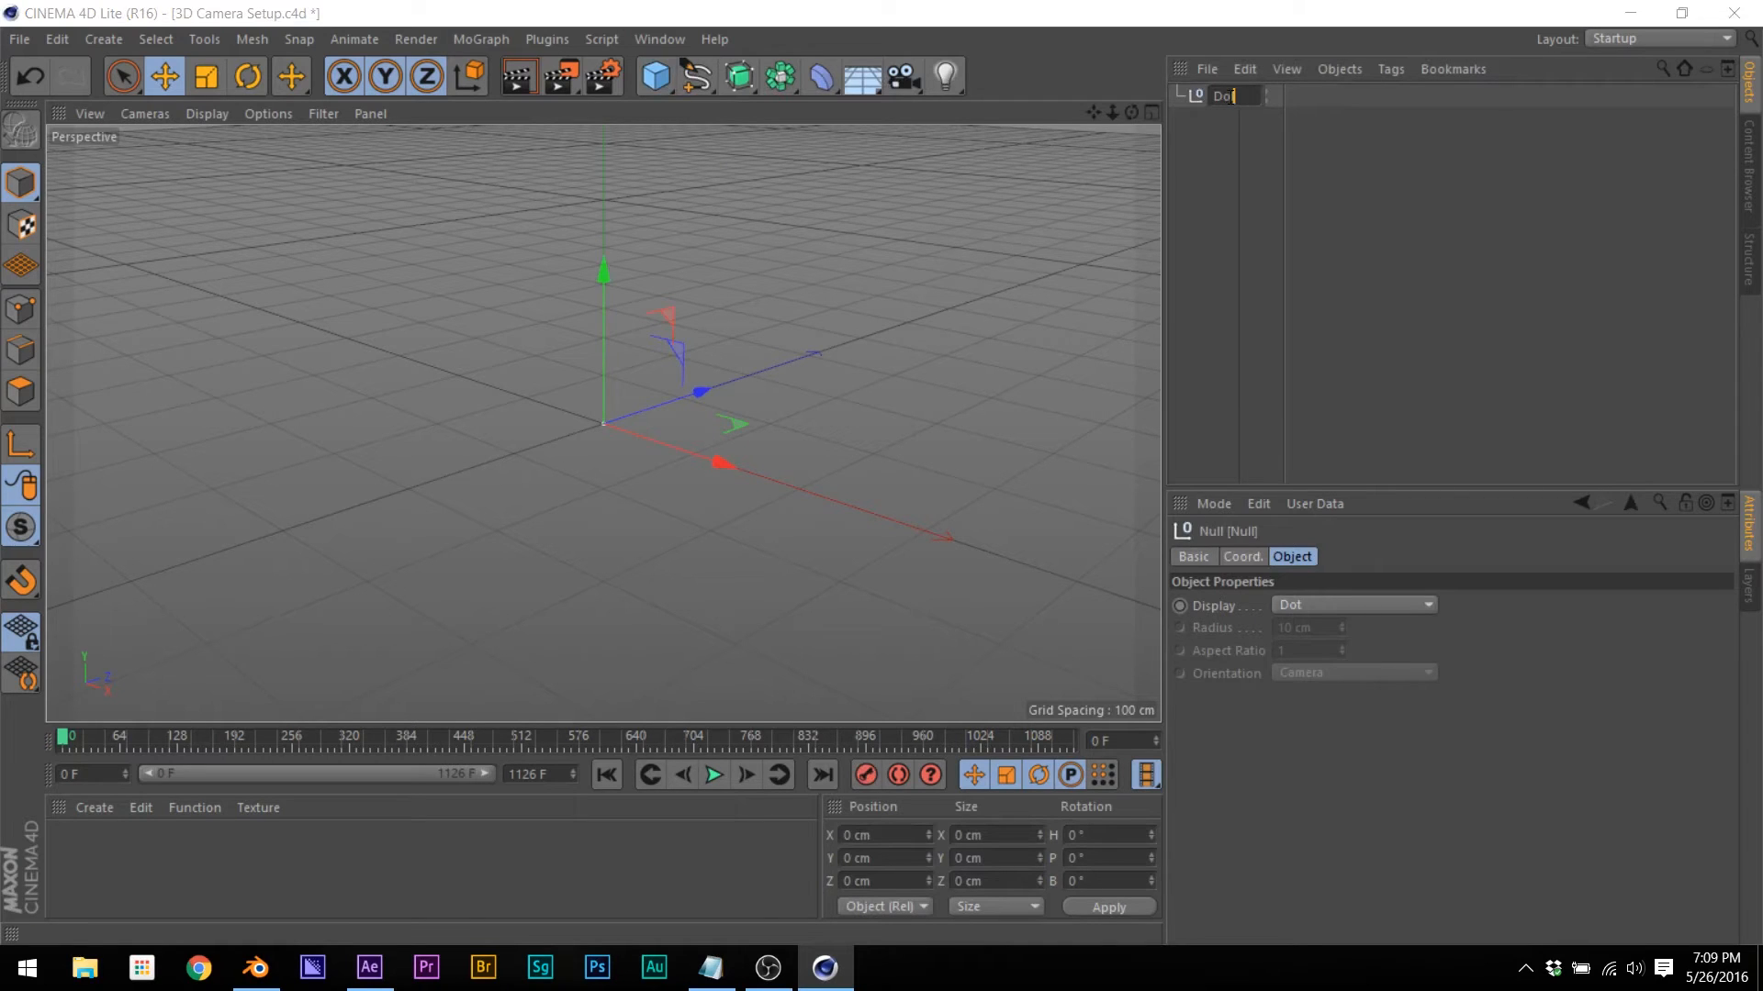
pyautogui.press('Return')
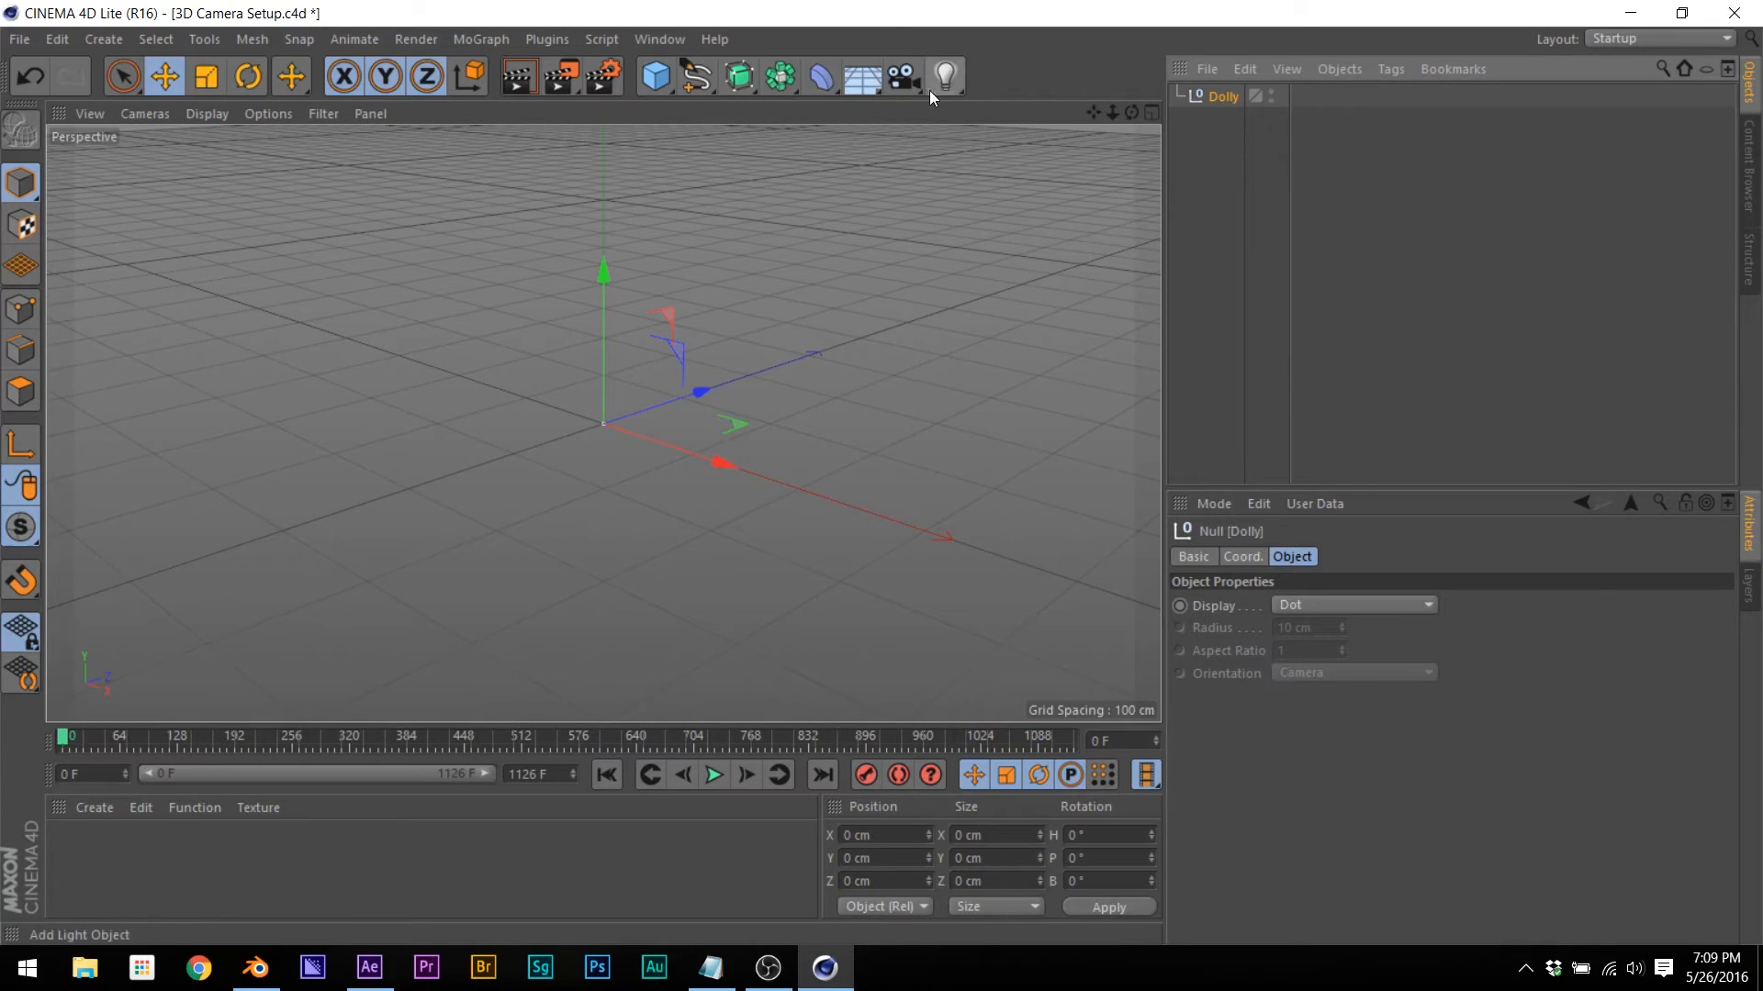
# Step: Add a camera object and show the scene in all four viewports
pyautogui.click(903, 78)
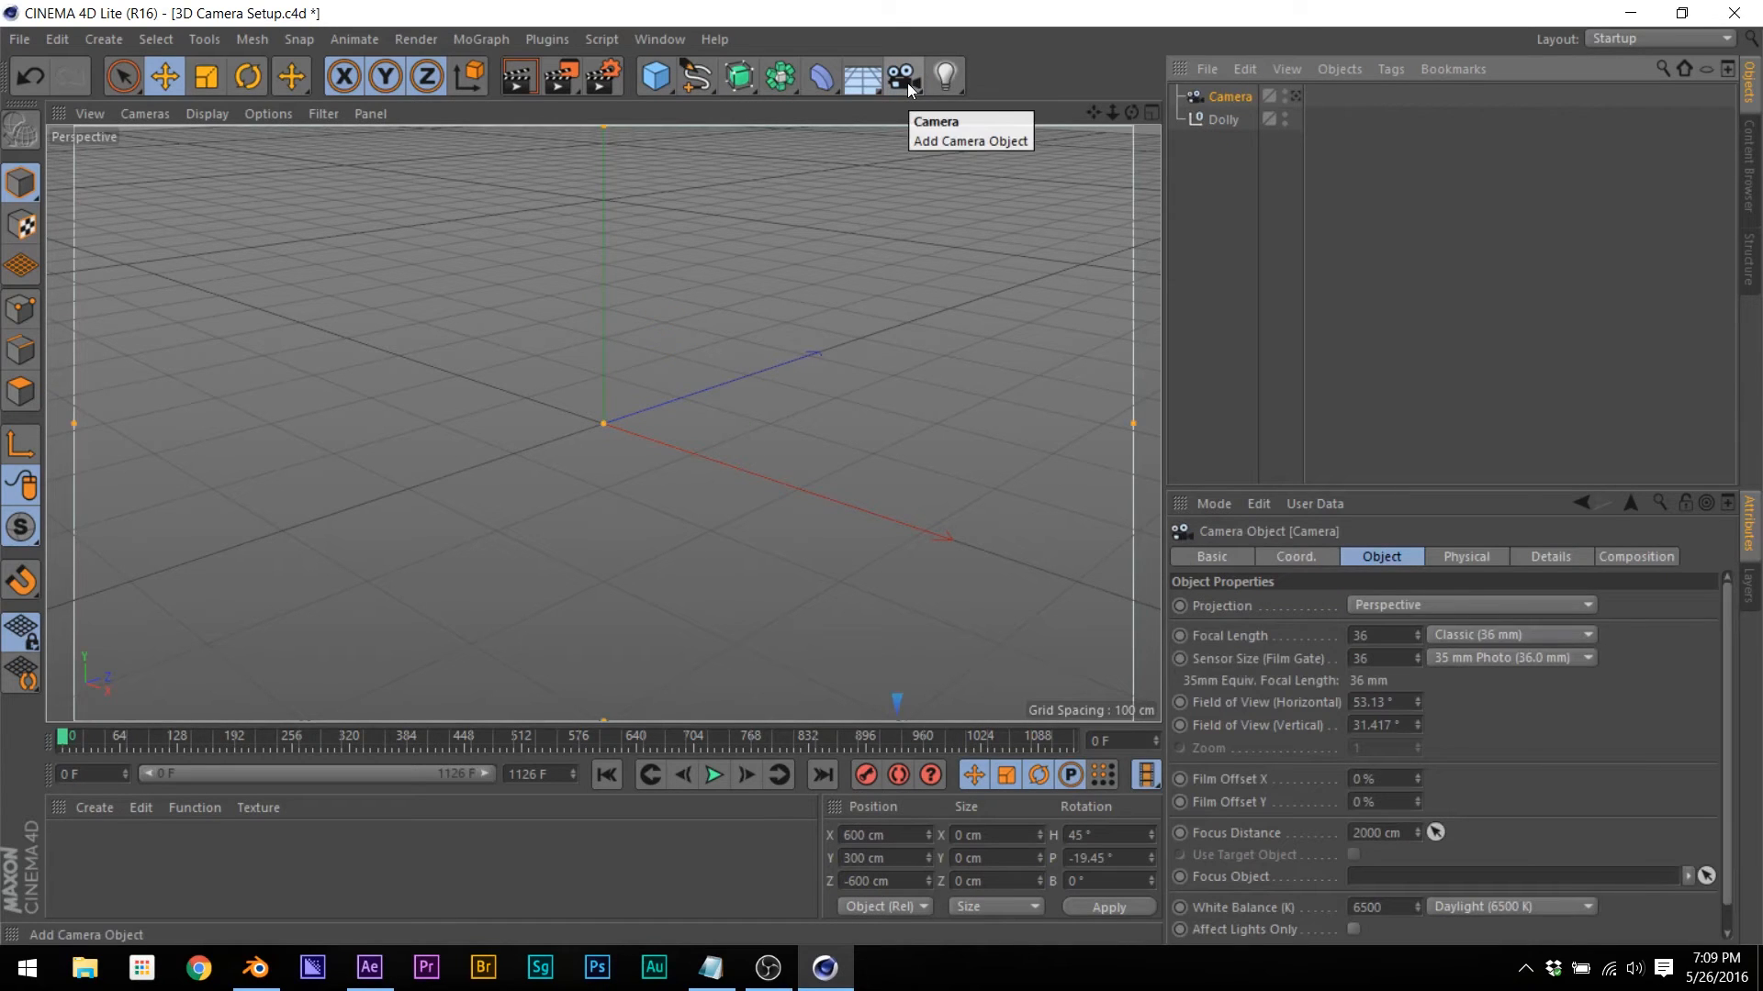
pyautogui.click(1153, 112)
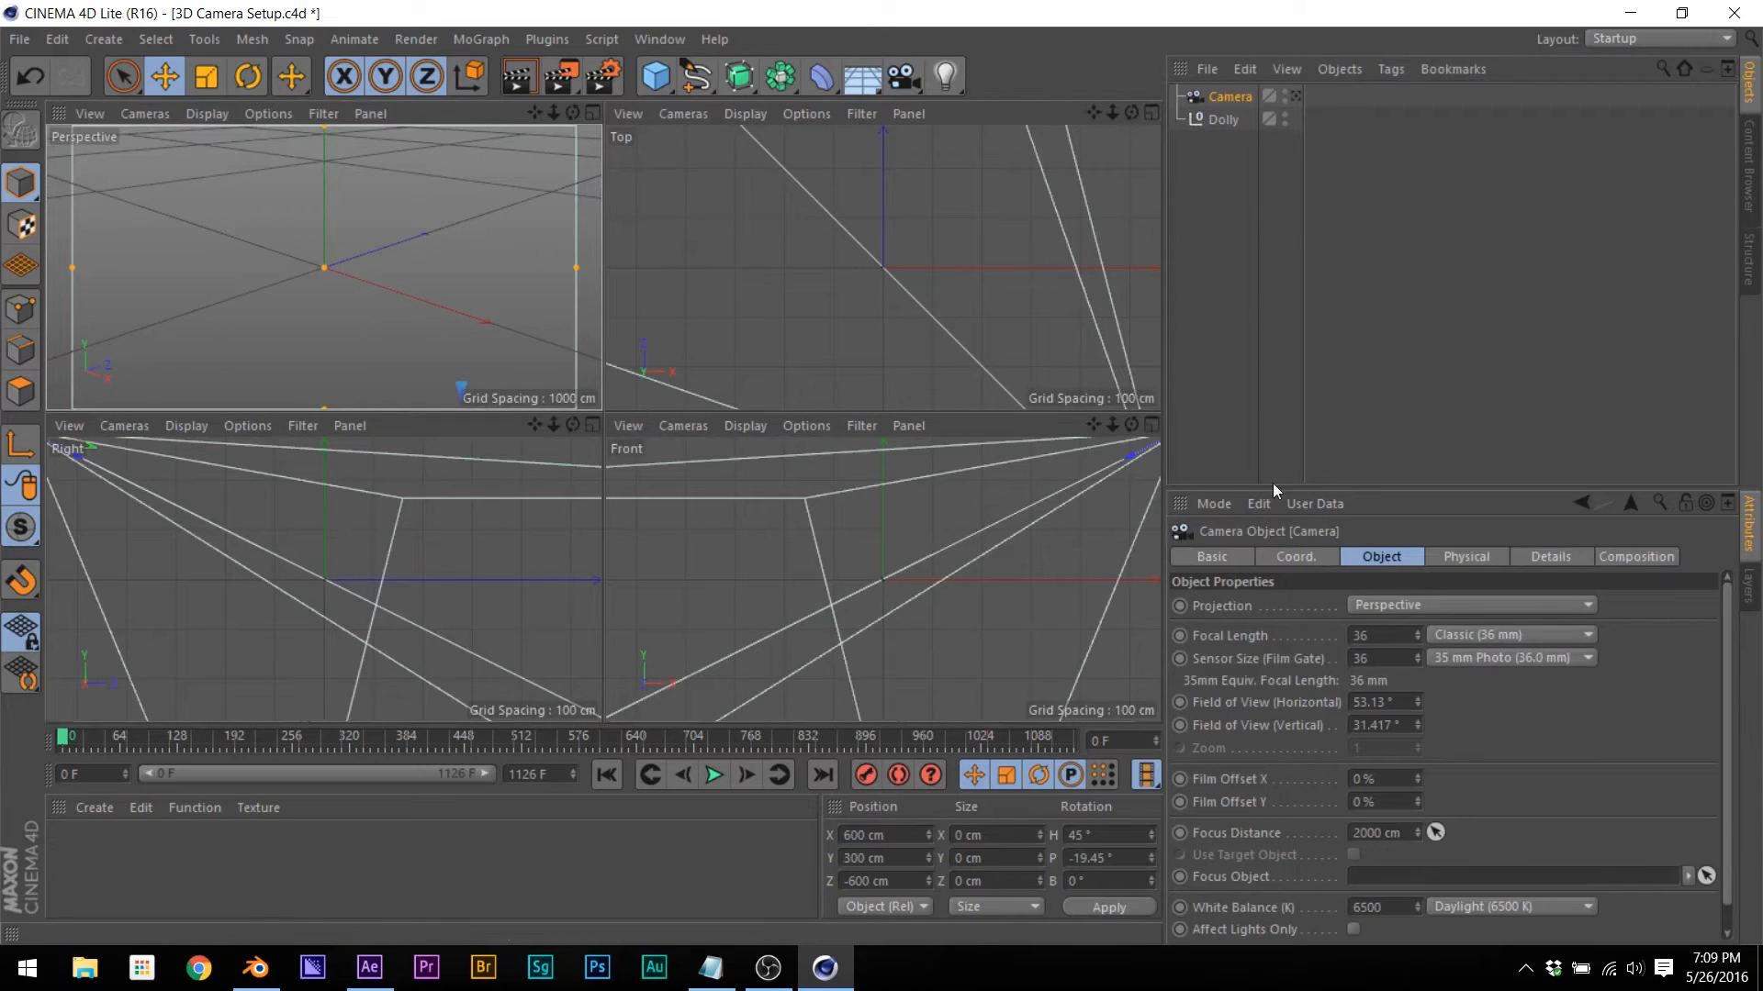
# Step: Set the camera's X, Y and Z position to 0 cm
pyautogui.click(1212, 558)
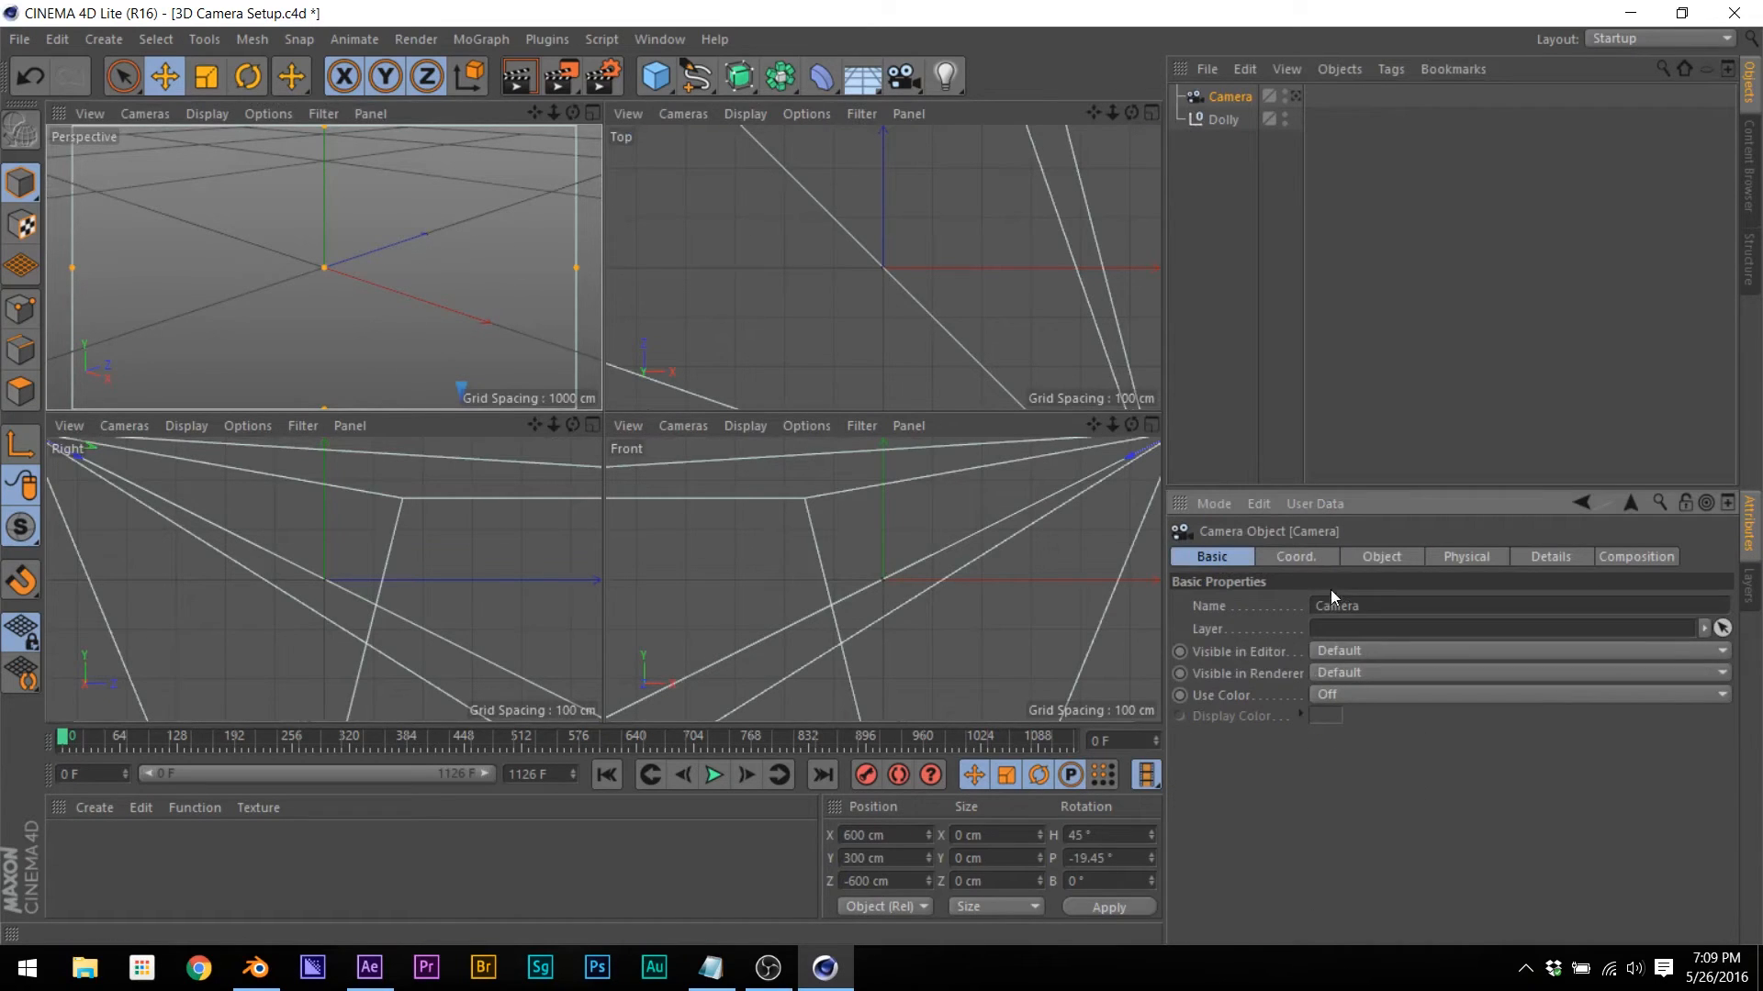
pyautogui.click(1322, 557)
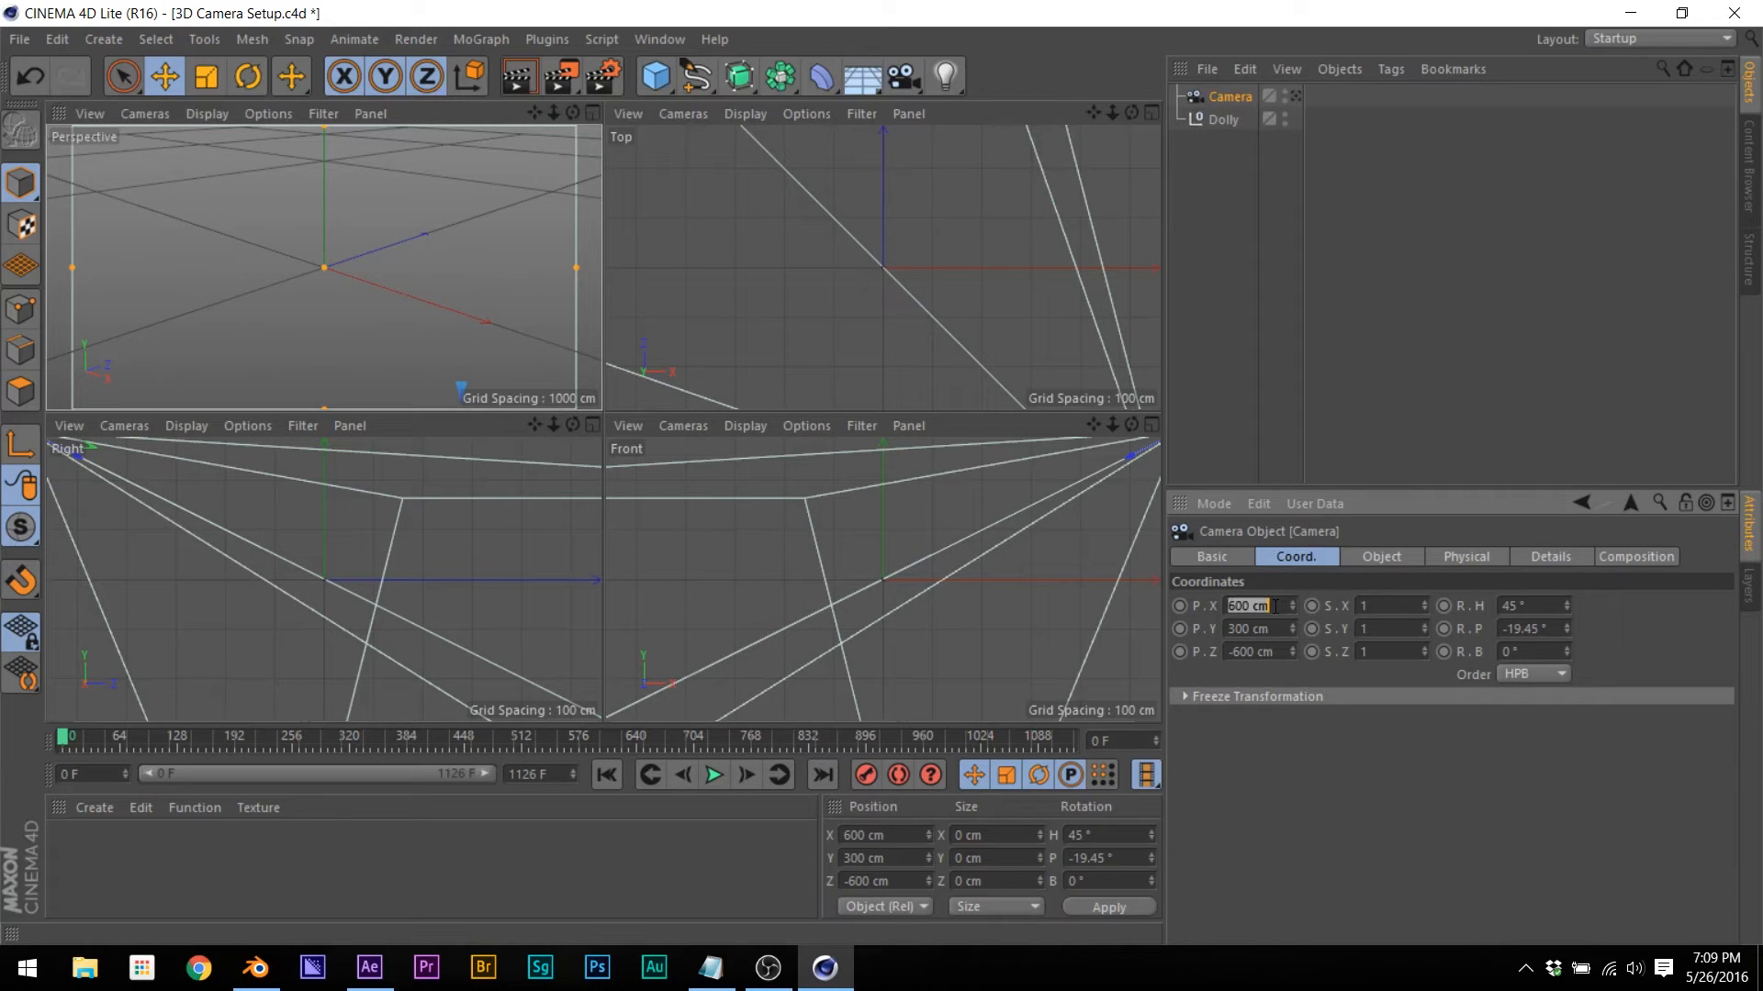
pyautogui.press('Tab')
pyautogui.write('0')
pyautogui.press('Tab')
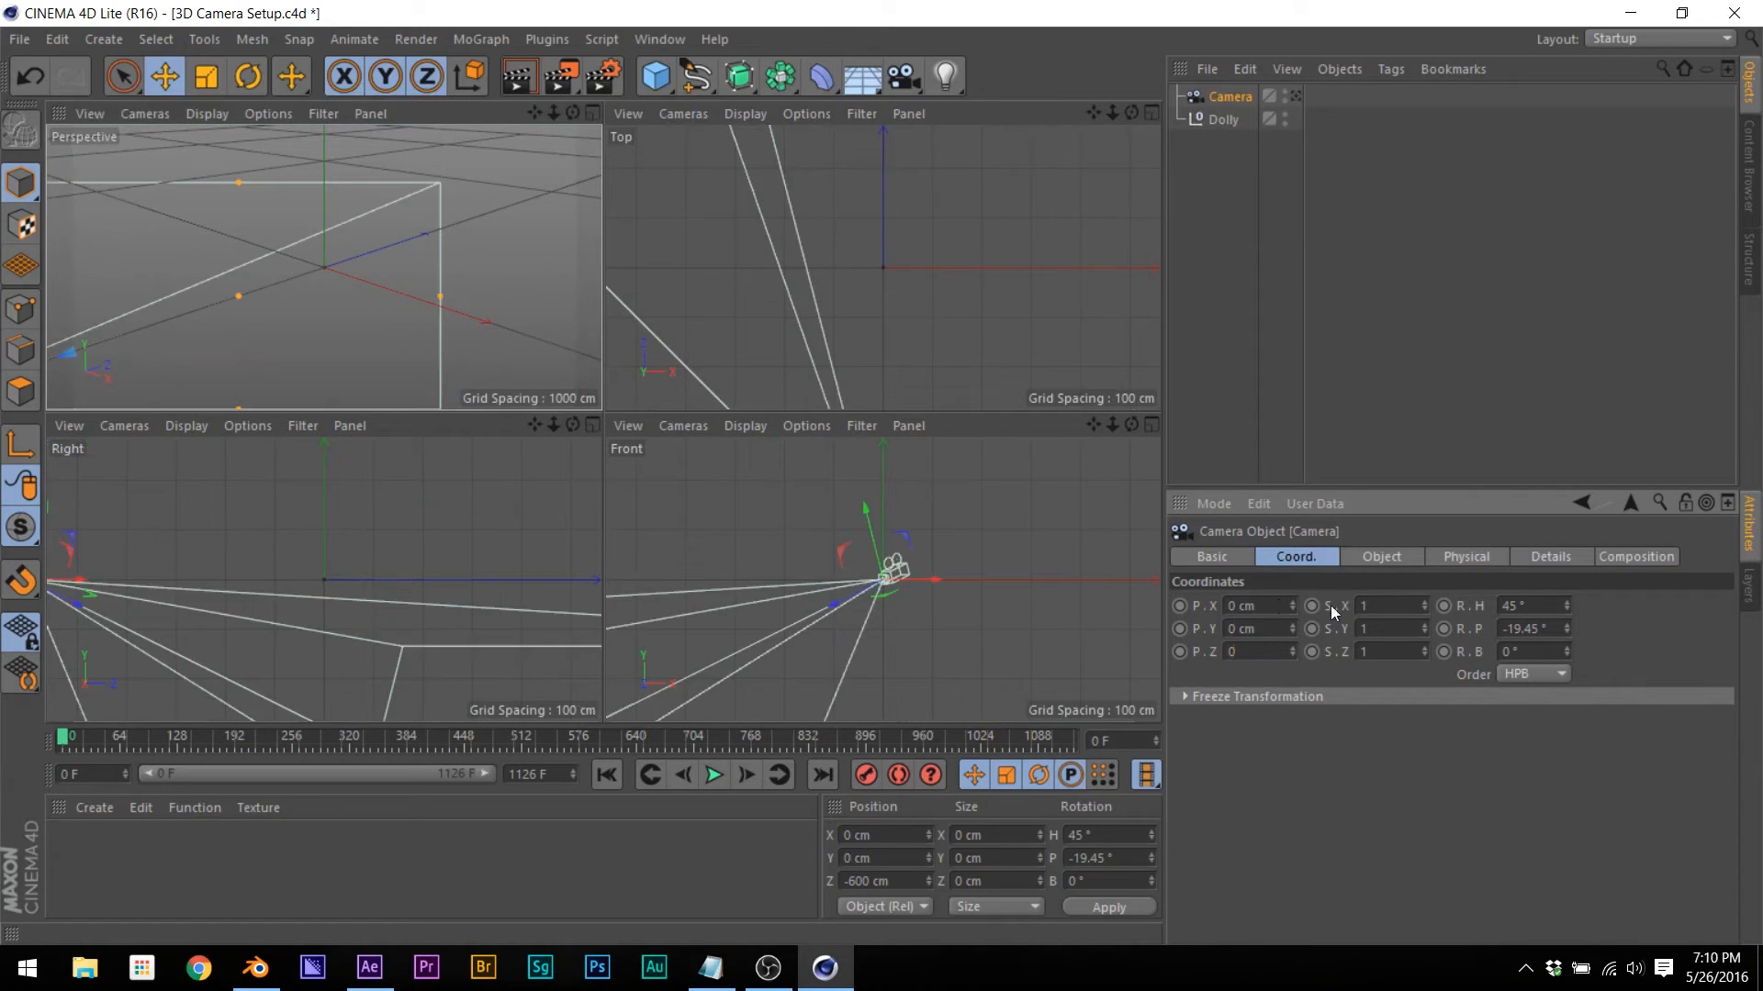
pyautogui.write('0')
pyautogui.press('Tab')
# Step: Set the camera's heading and pitch rotation to 0° and deselect it
pyautogui.write('0')
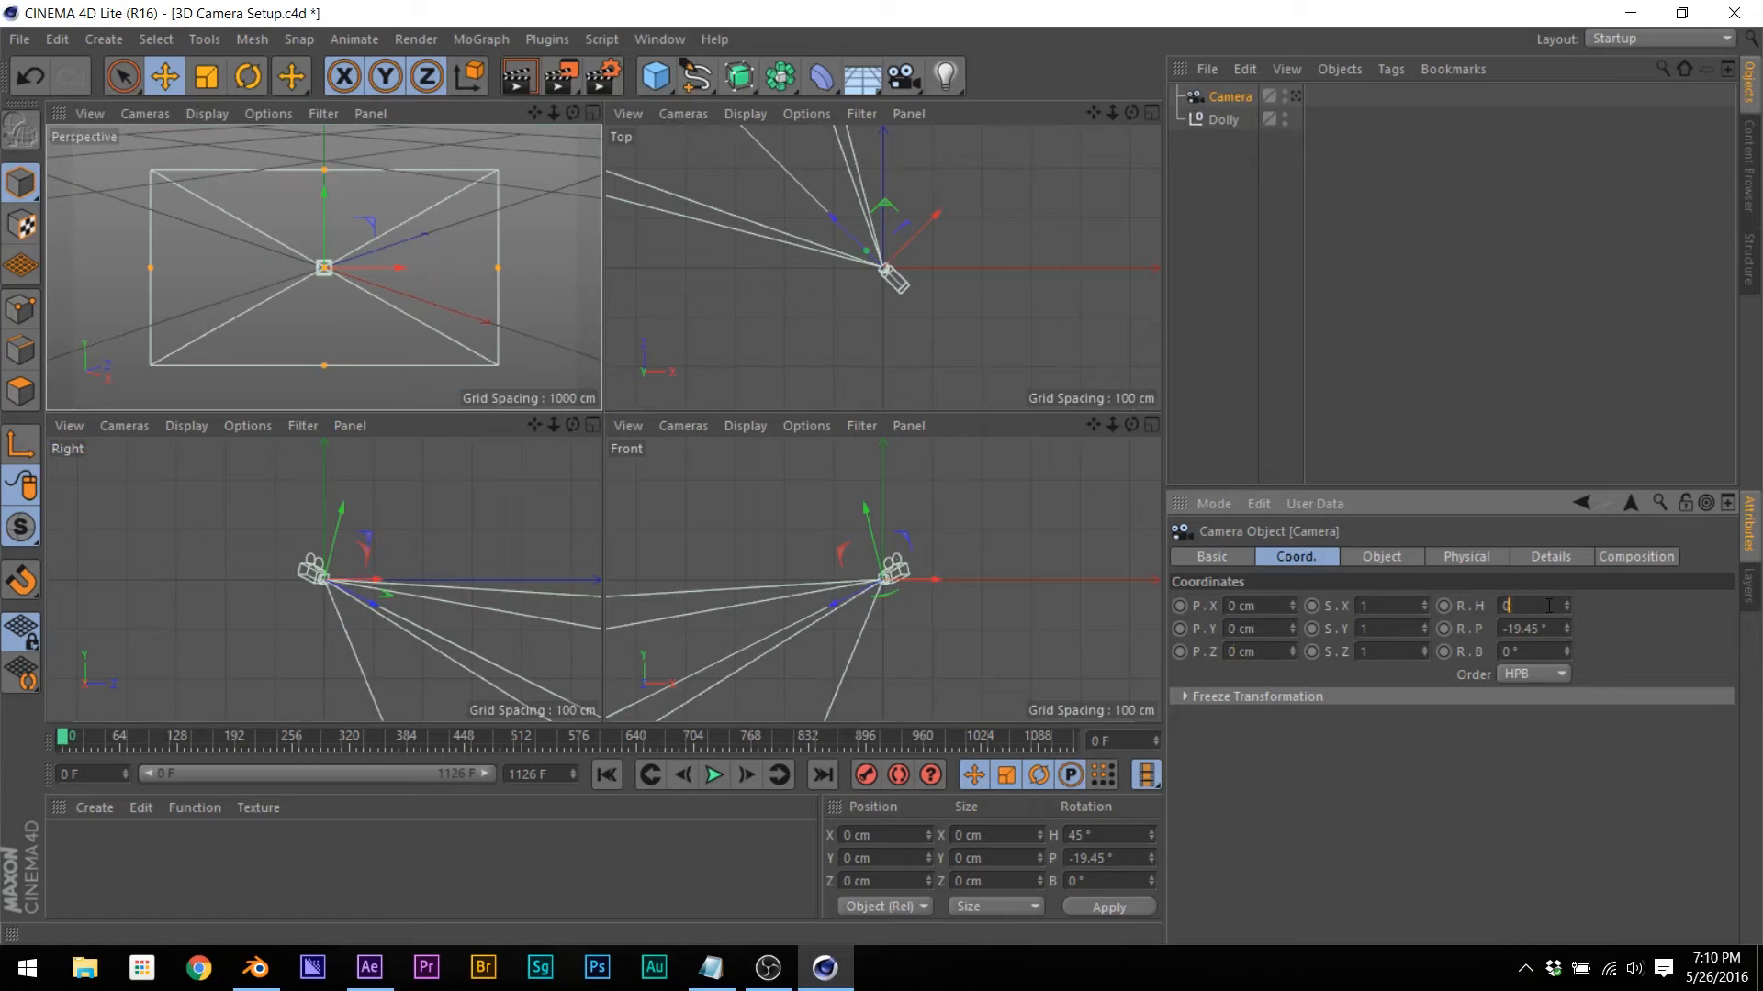
pyautogui.press('Tab')
pyautogui.write('0')
pyautogui.press('Tab')
pyautogui.click(1460, 403)
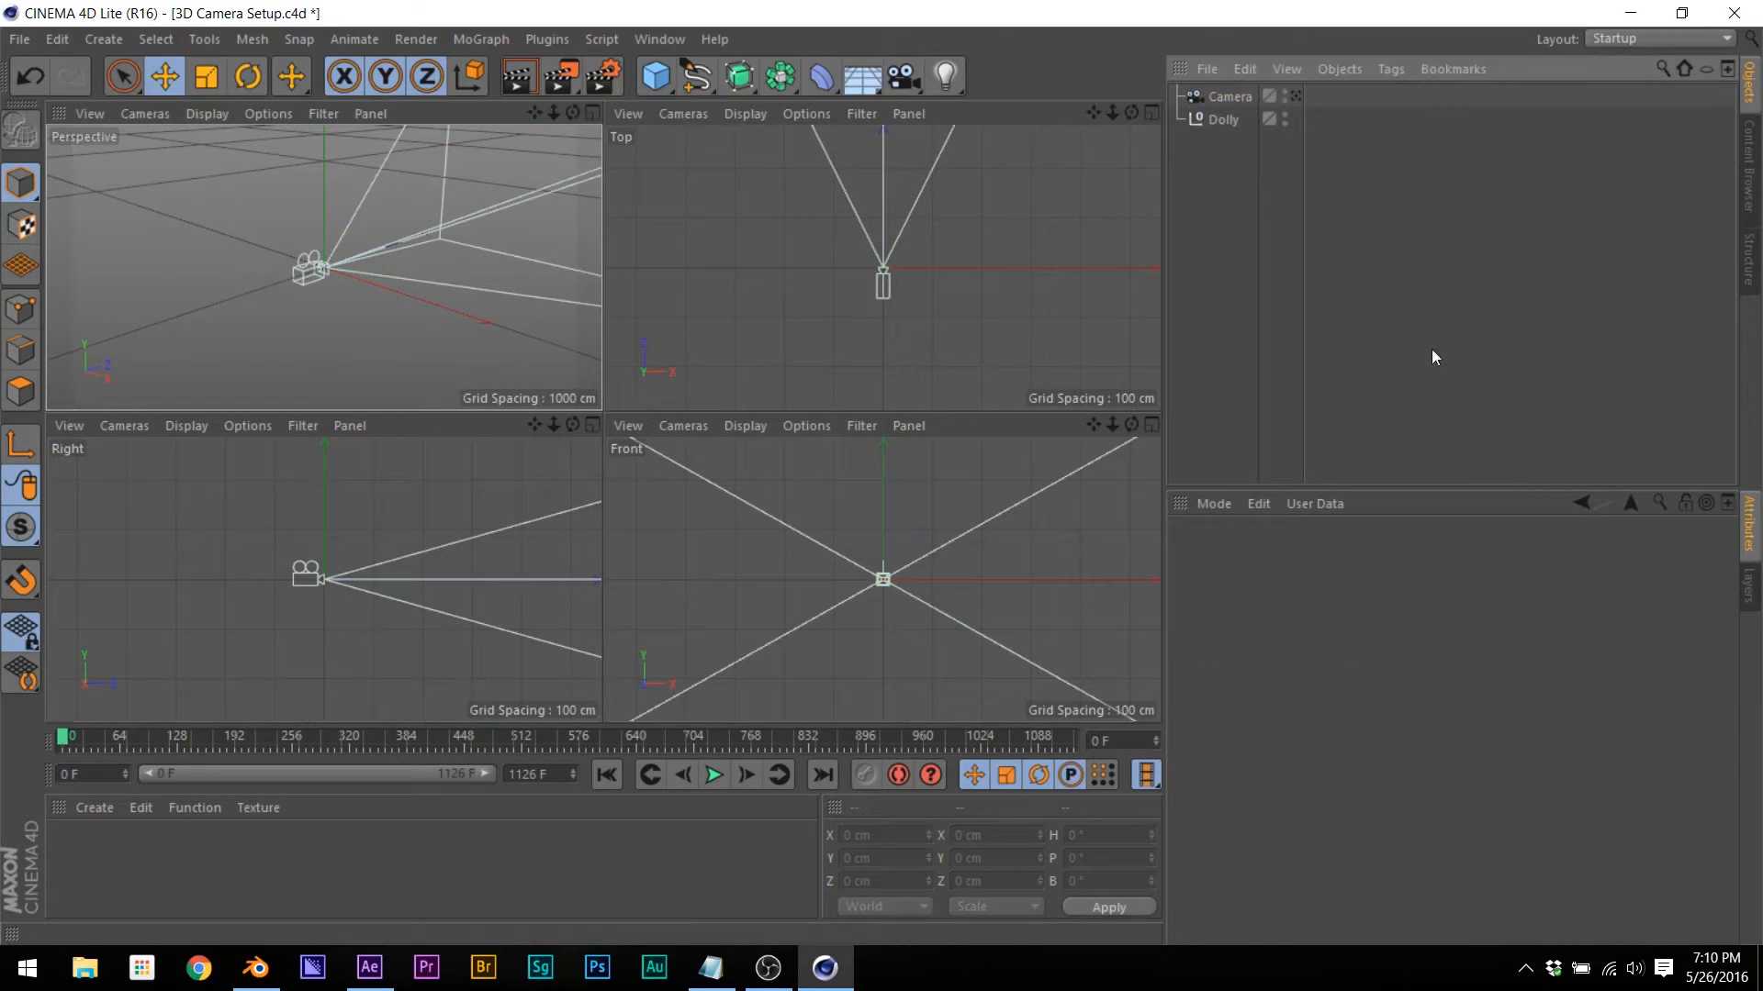
# Step: Make the Camera a child of the Dolly null in the object hierarchy
pyautogui.click(1227, 121)
pyautogui.moveTo(1231, 118); pyautogui.dragTo(1230, 114)
pyautogui.click(1231, 165)
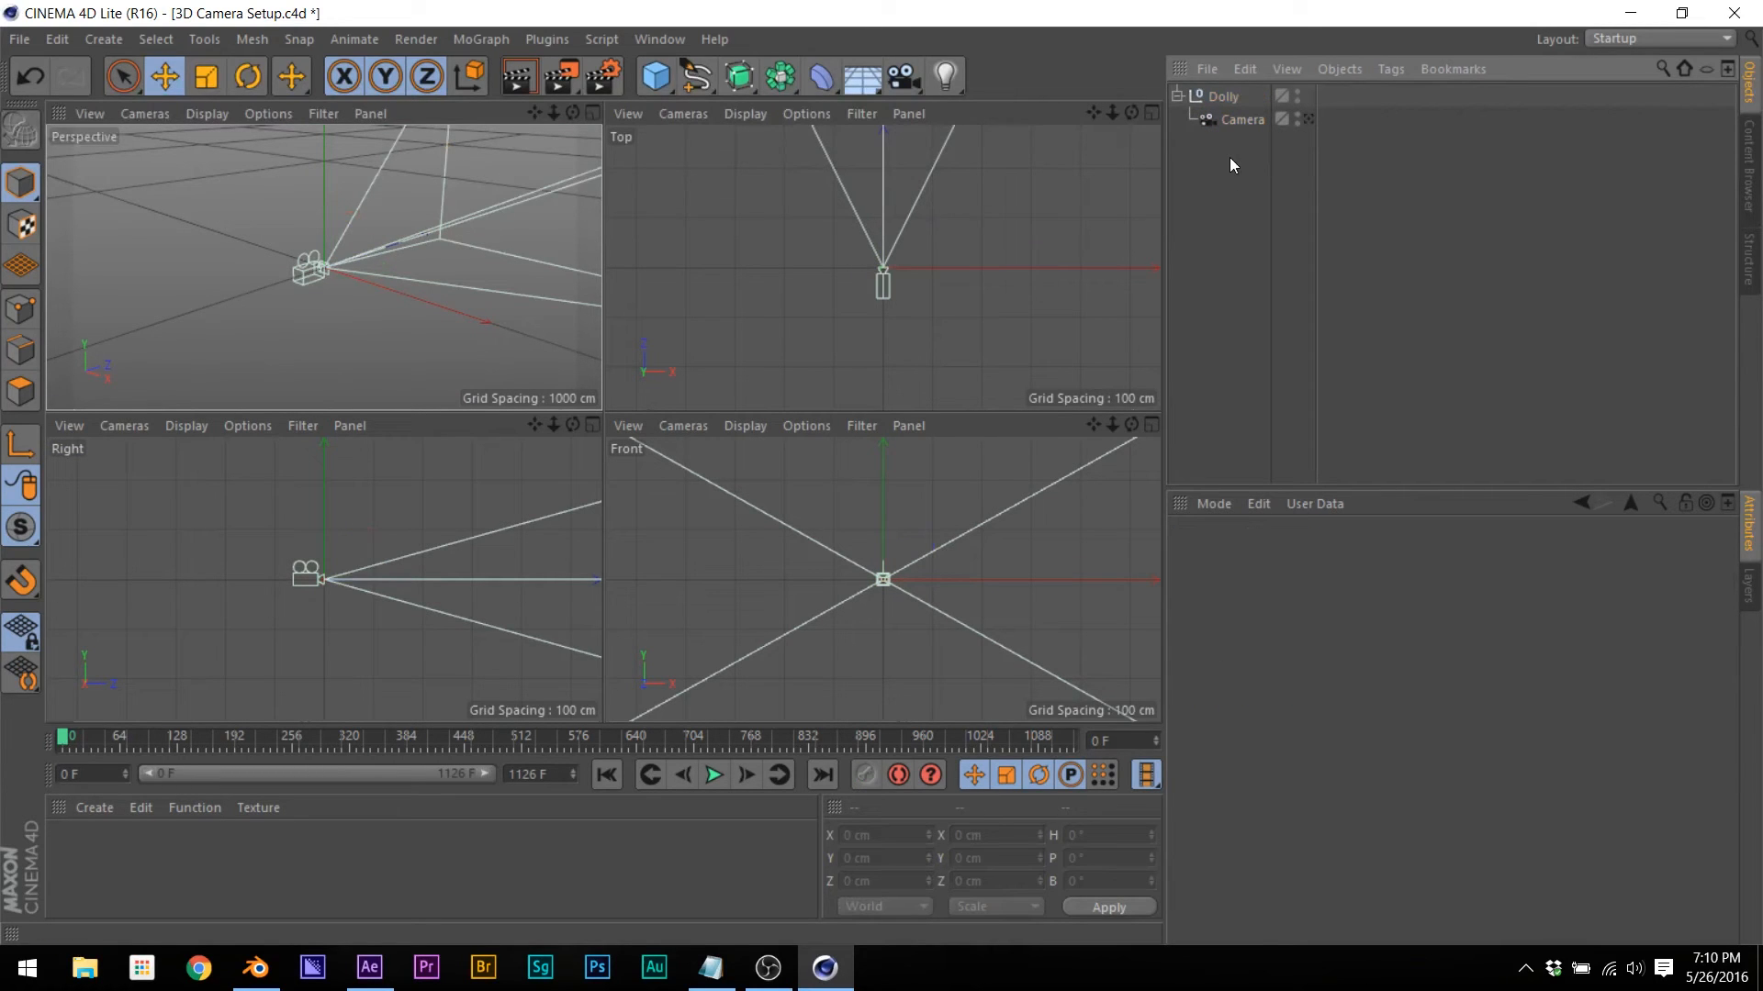
# Step: Move the Dolly null along the X axis and rotate it to test that the camera follows, undoing both changes
pyautogui.click(1230, 103)
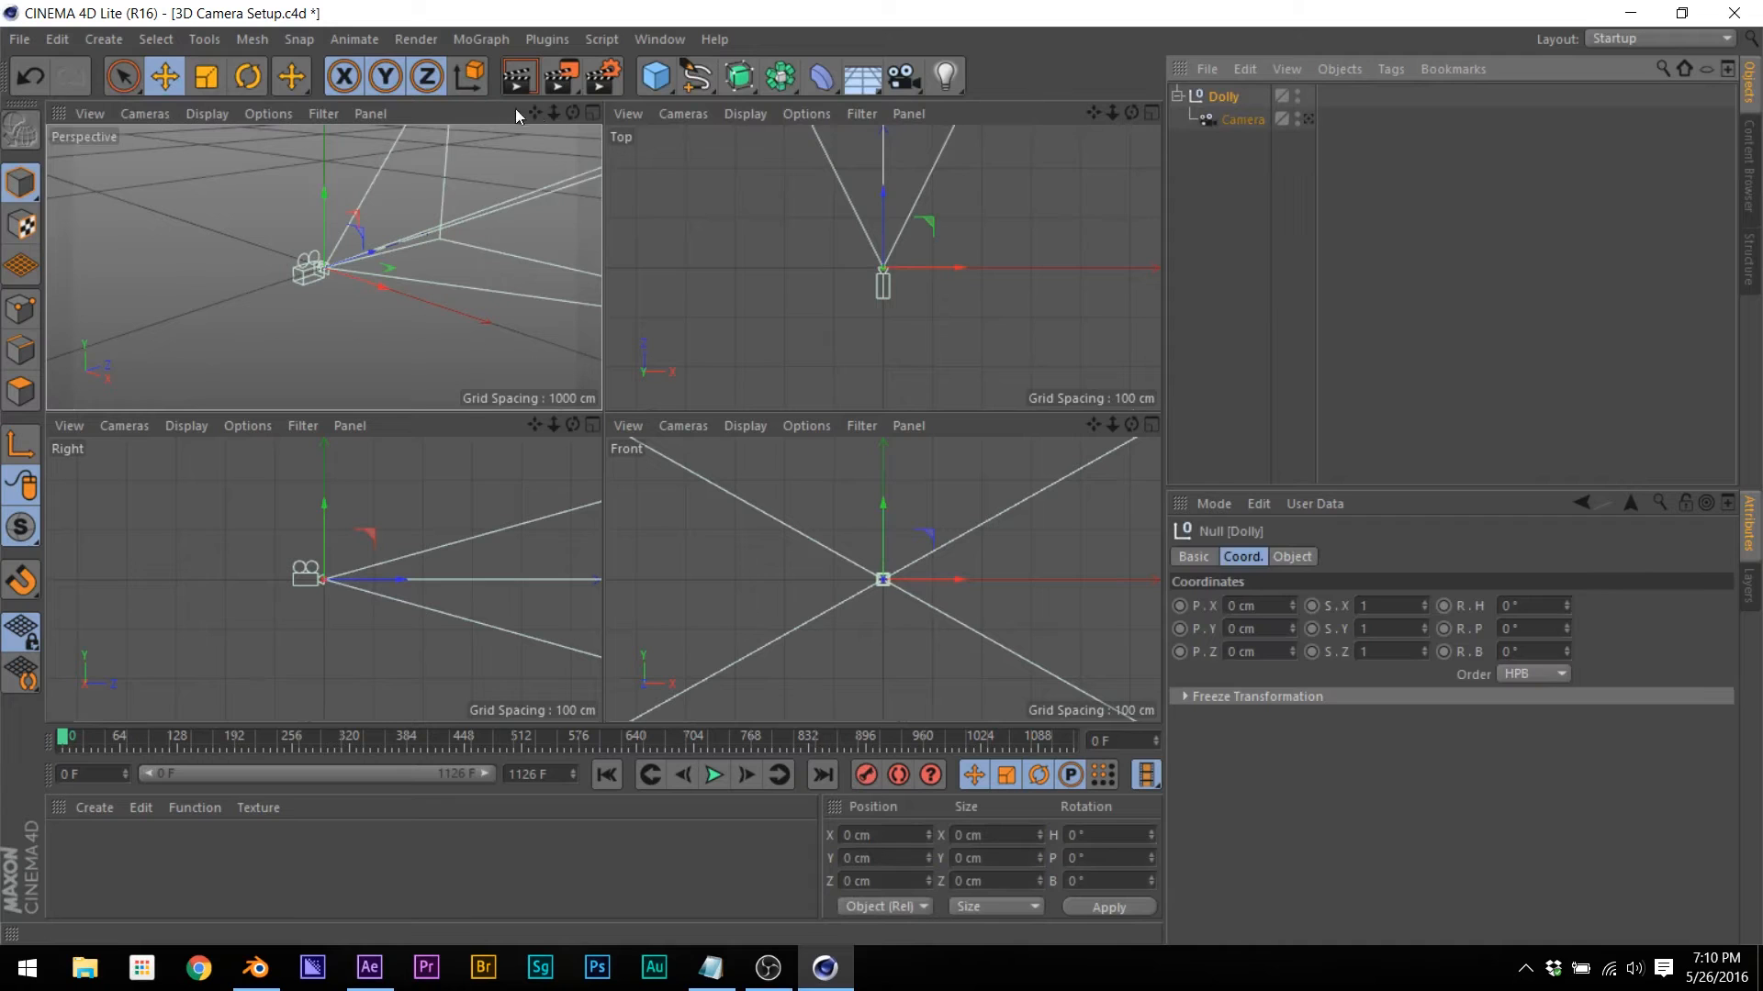
pyautogui.click(301, 83)
pyautogui.moveTo(365, 296); pyautogui.dragTo(296, 280)
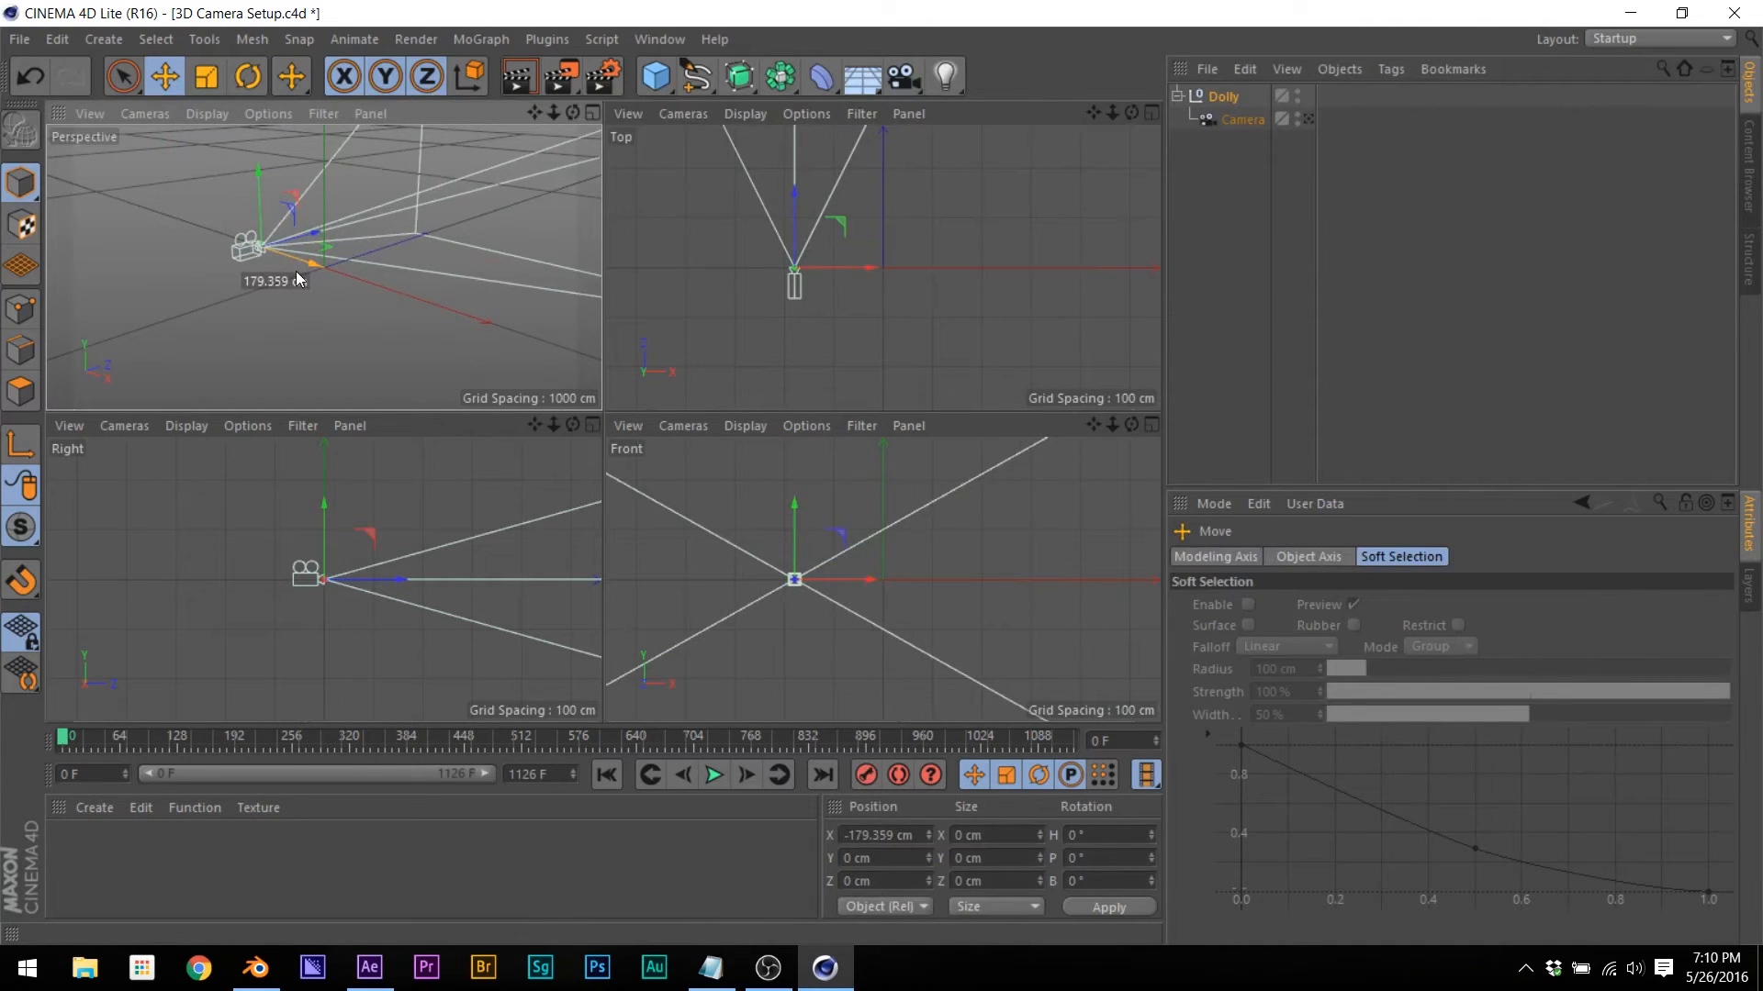
pyautogui.moveTo(759, 295)
pyautogui.mouseDown()
pyautogui.moveTo(933, 276)
pyautogui.moveTo(849, 276)
pyautogui.moveTo(916, 346)
pyautogui.moveTo(889, 260)
pyautogui.moveTo(755, 293)
pyautogui.mouseUp()
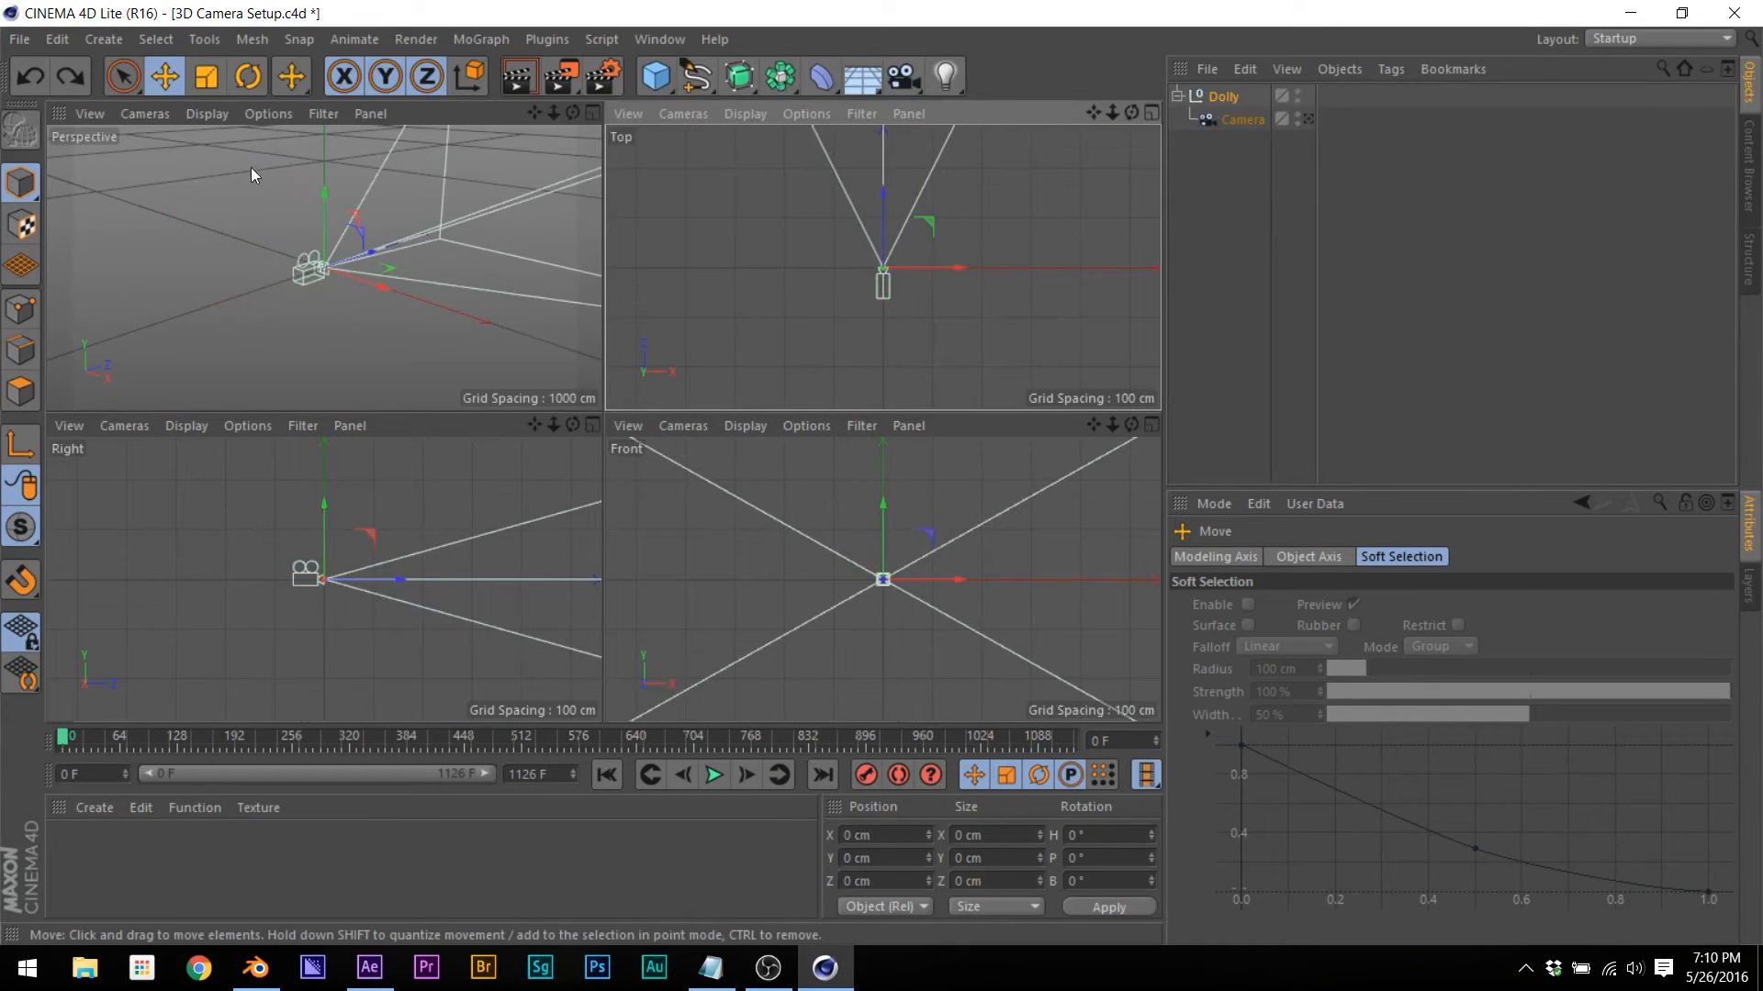
pyautogui.click(248, 77)
pyautogui.moveTo(298, 314); pyautogui.dragTo(349, 310)
pyautogui.hotkey('ctrl', 'z')
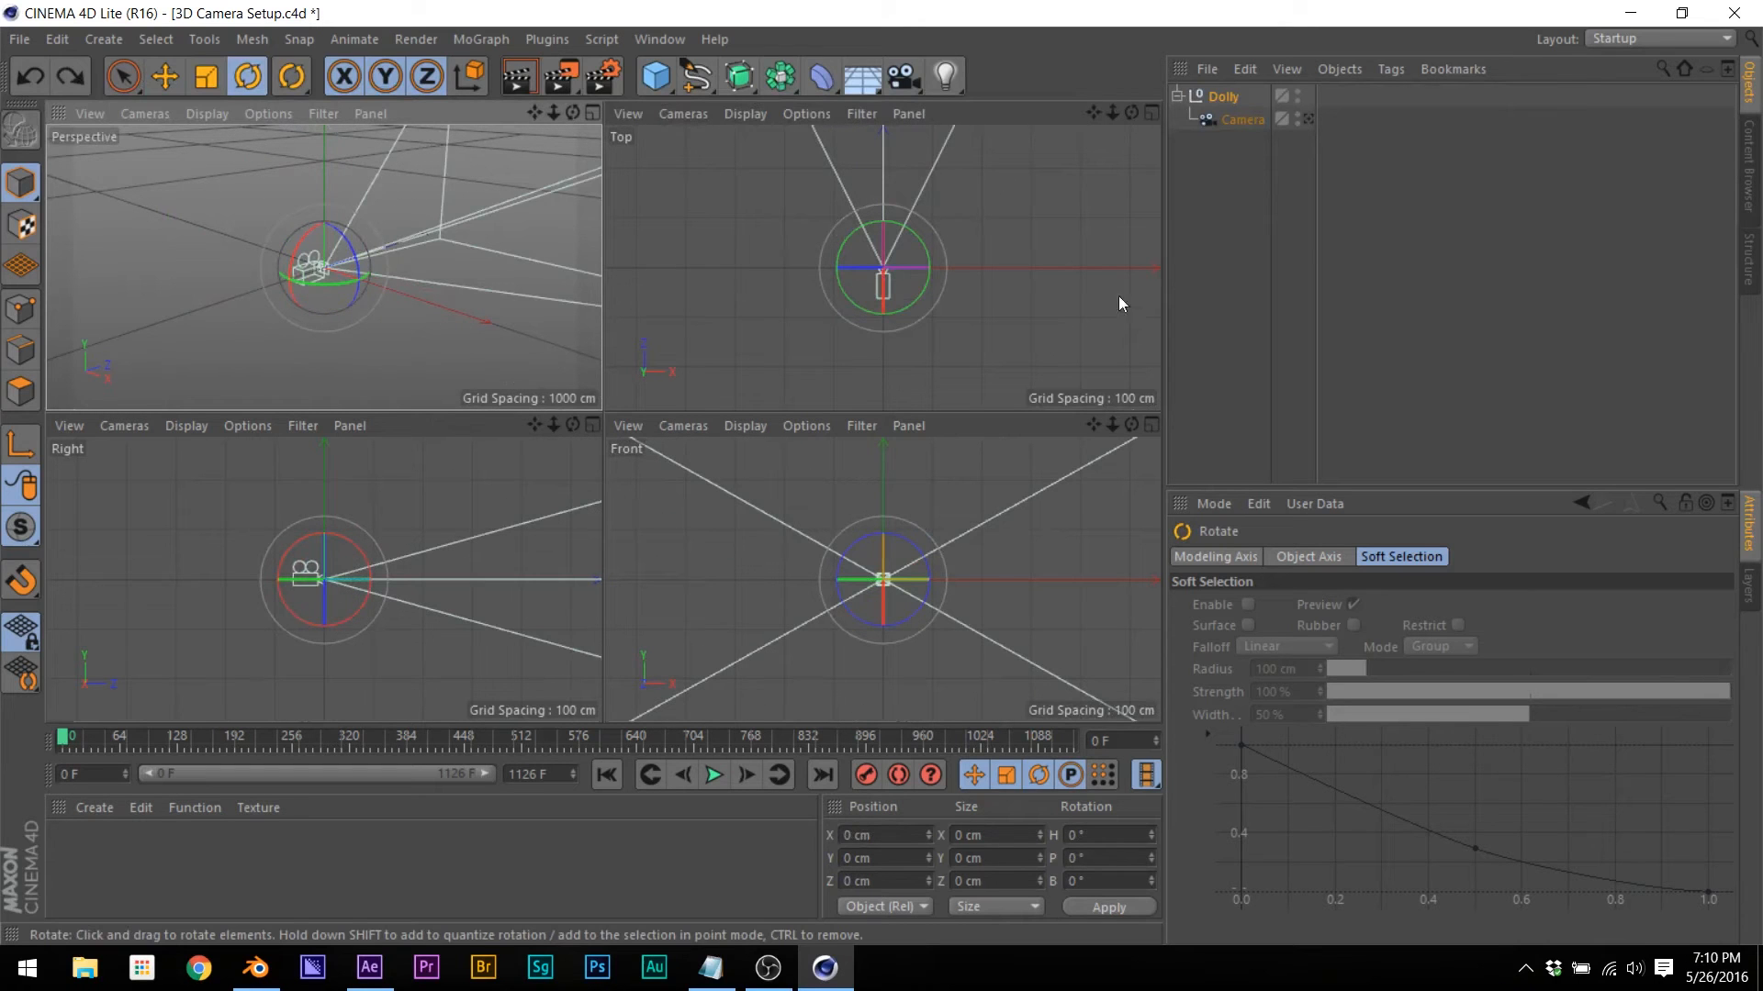
# Step: Add a null object named Target and move it about 4408 cm along the Z axis in front of the camera
pyautogui.click(165, 77)
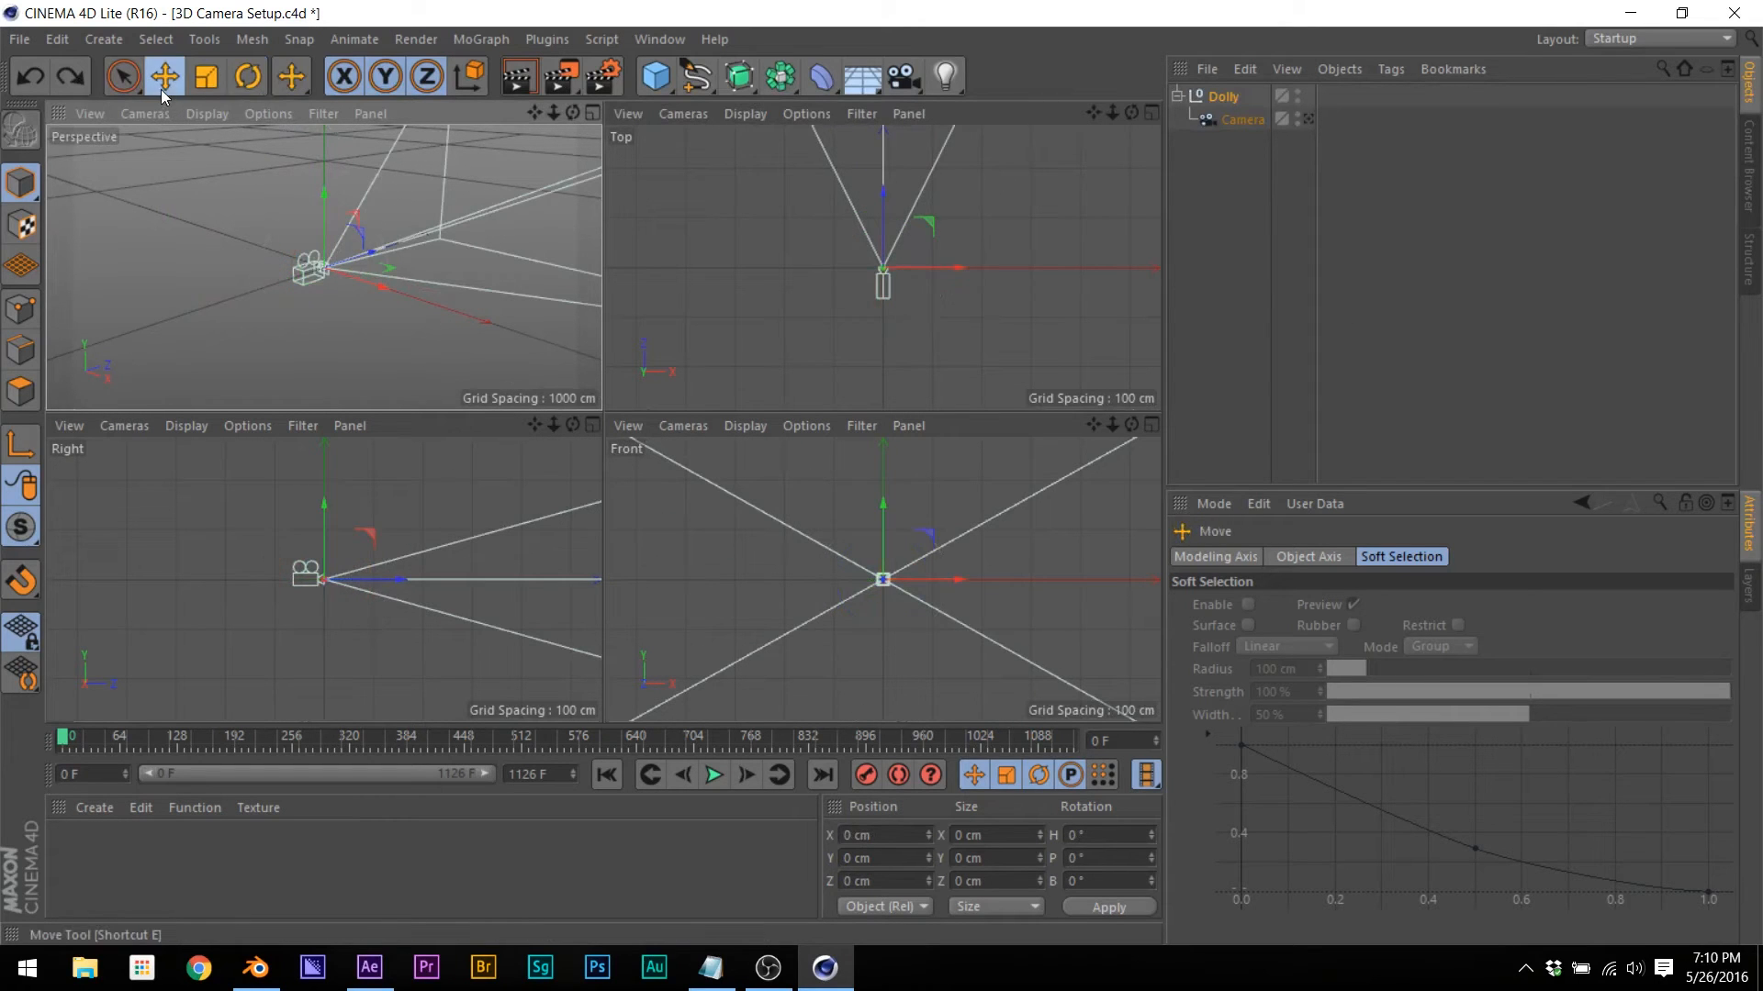
pyautogui.click(1230, 235)
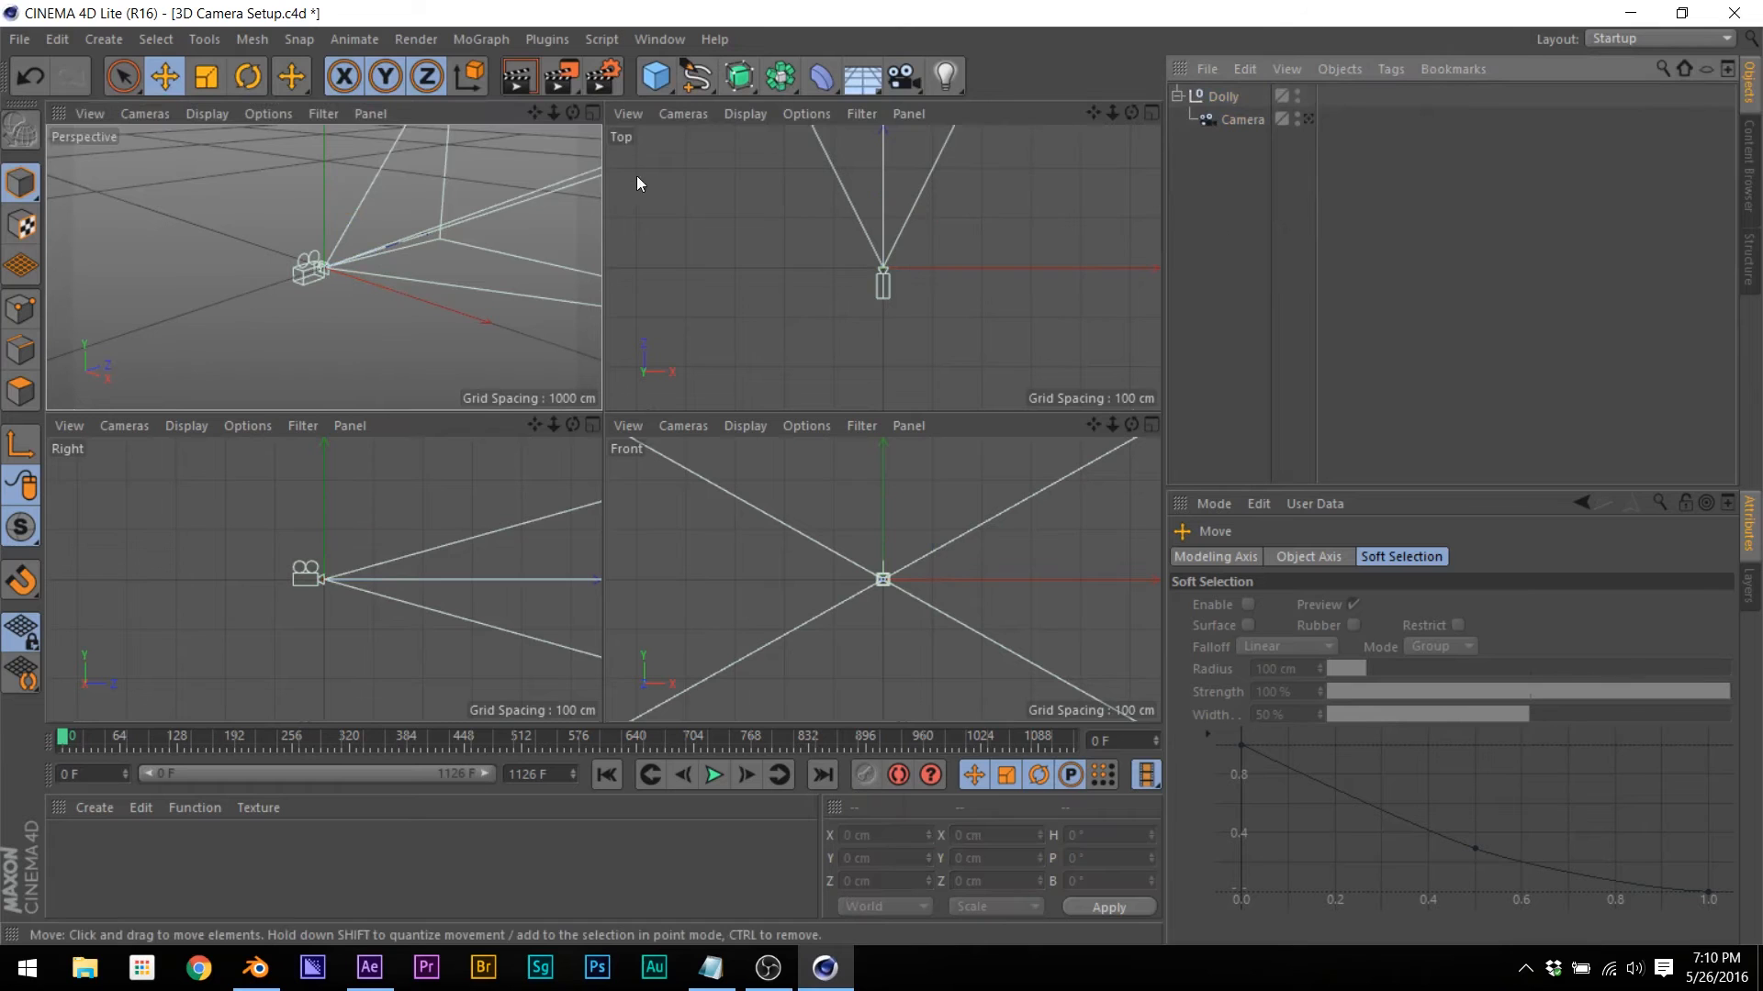
pyautogui.moveTo(656, 77); pyautogui.dragTo(687, 108)
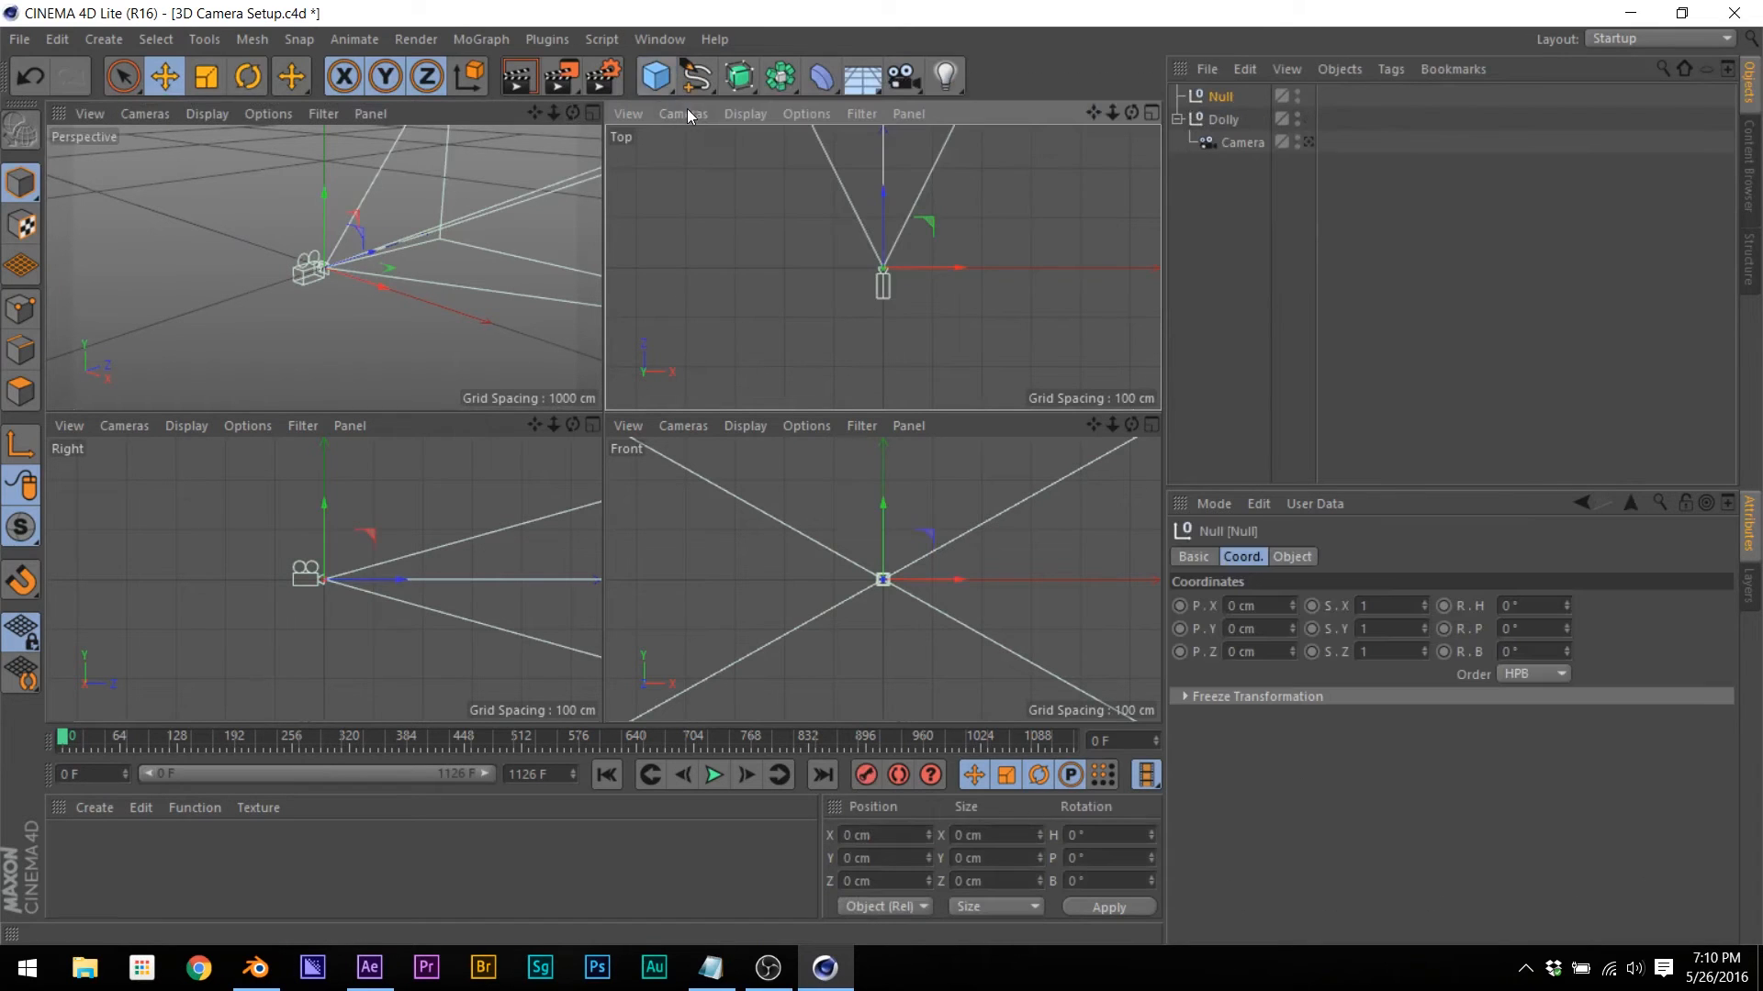
pyautogui.doubleClick(1224, 97)
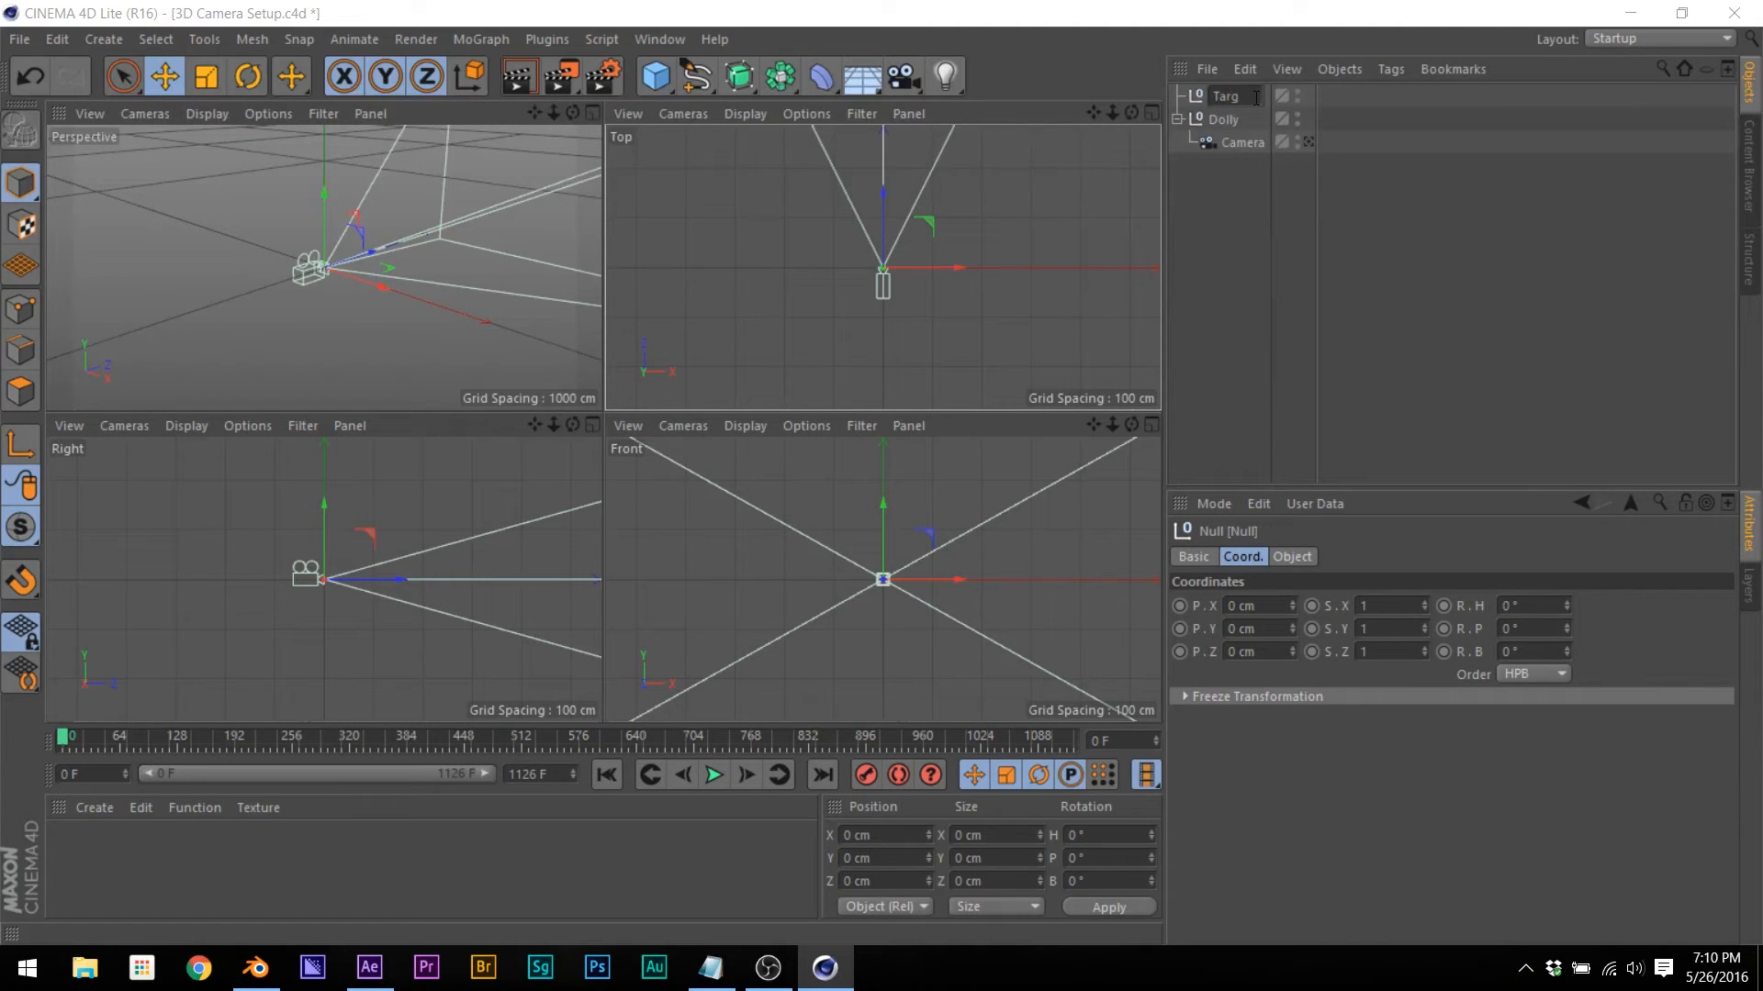
pyautogui.press('Return')
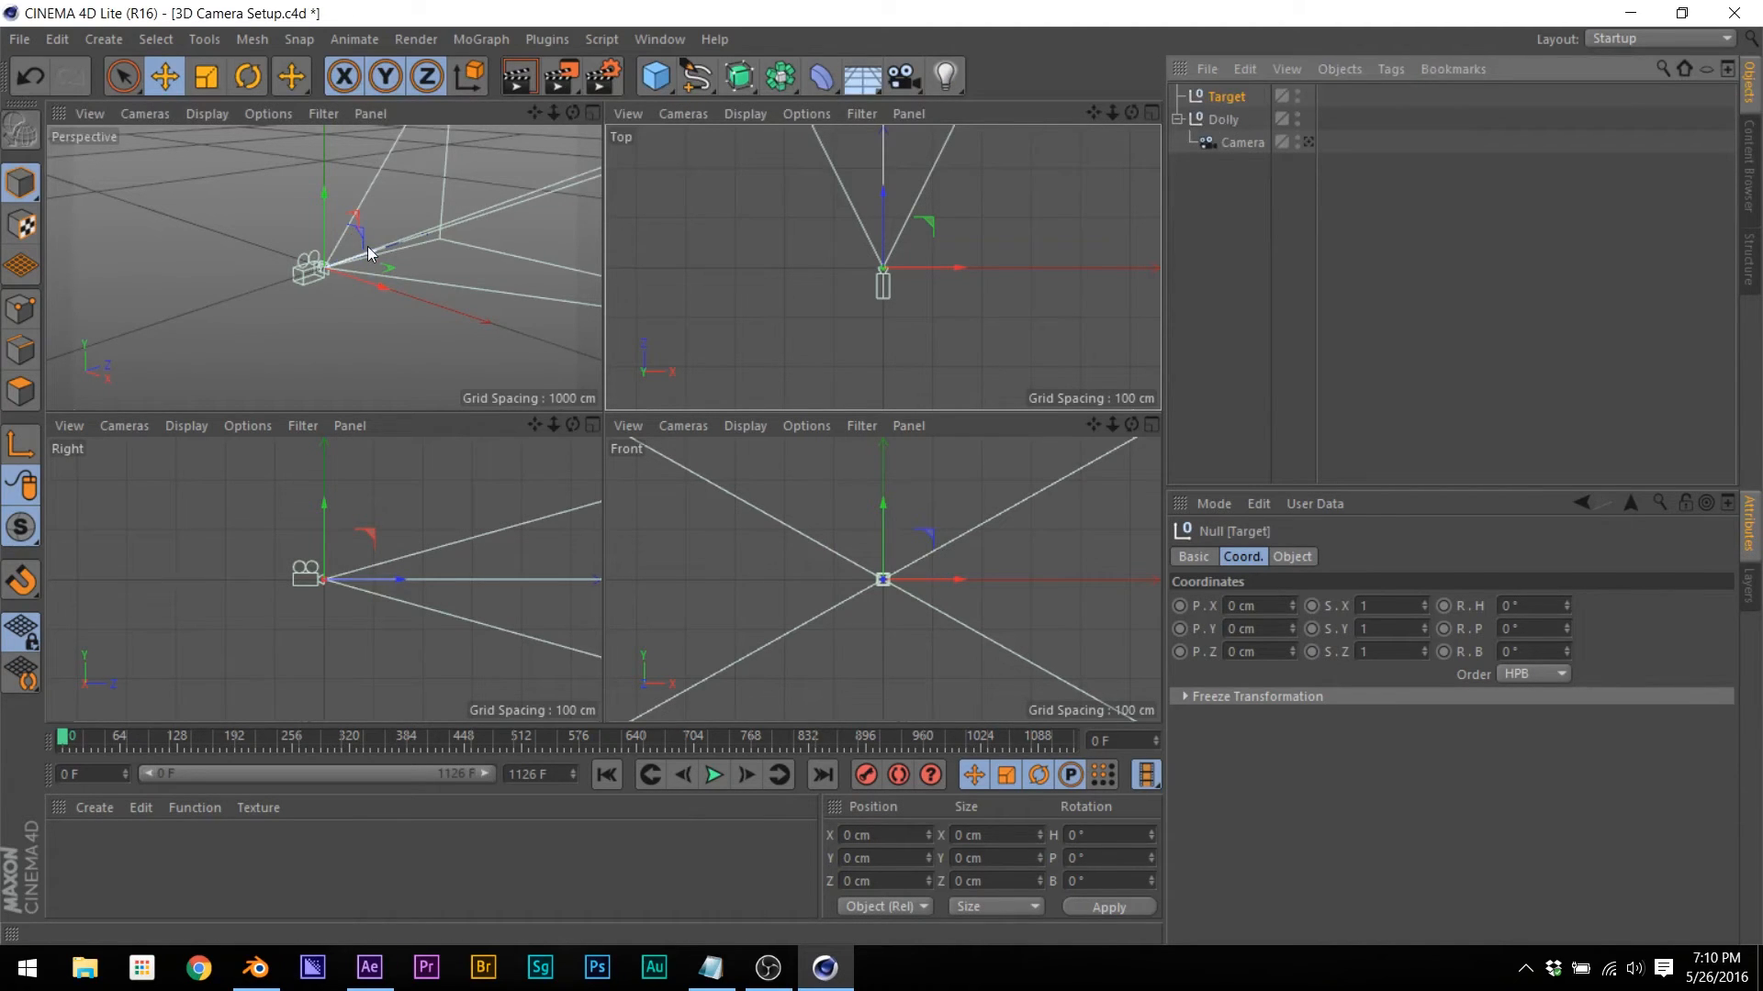
pyautogui.moveTo(368, 260); pyautogui.dragTo(495, 179)
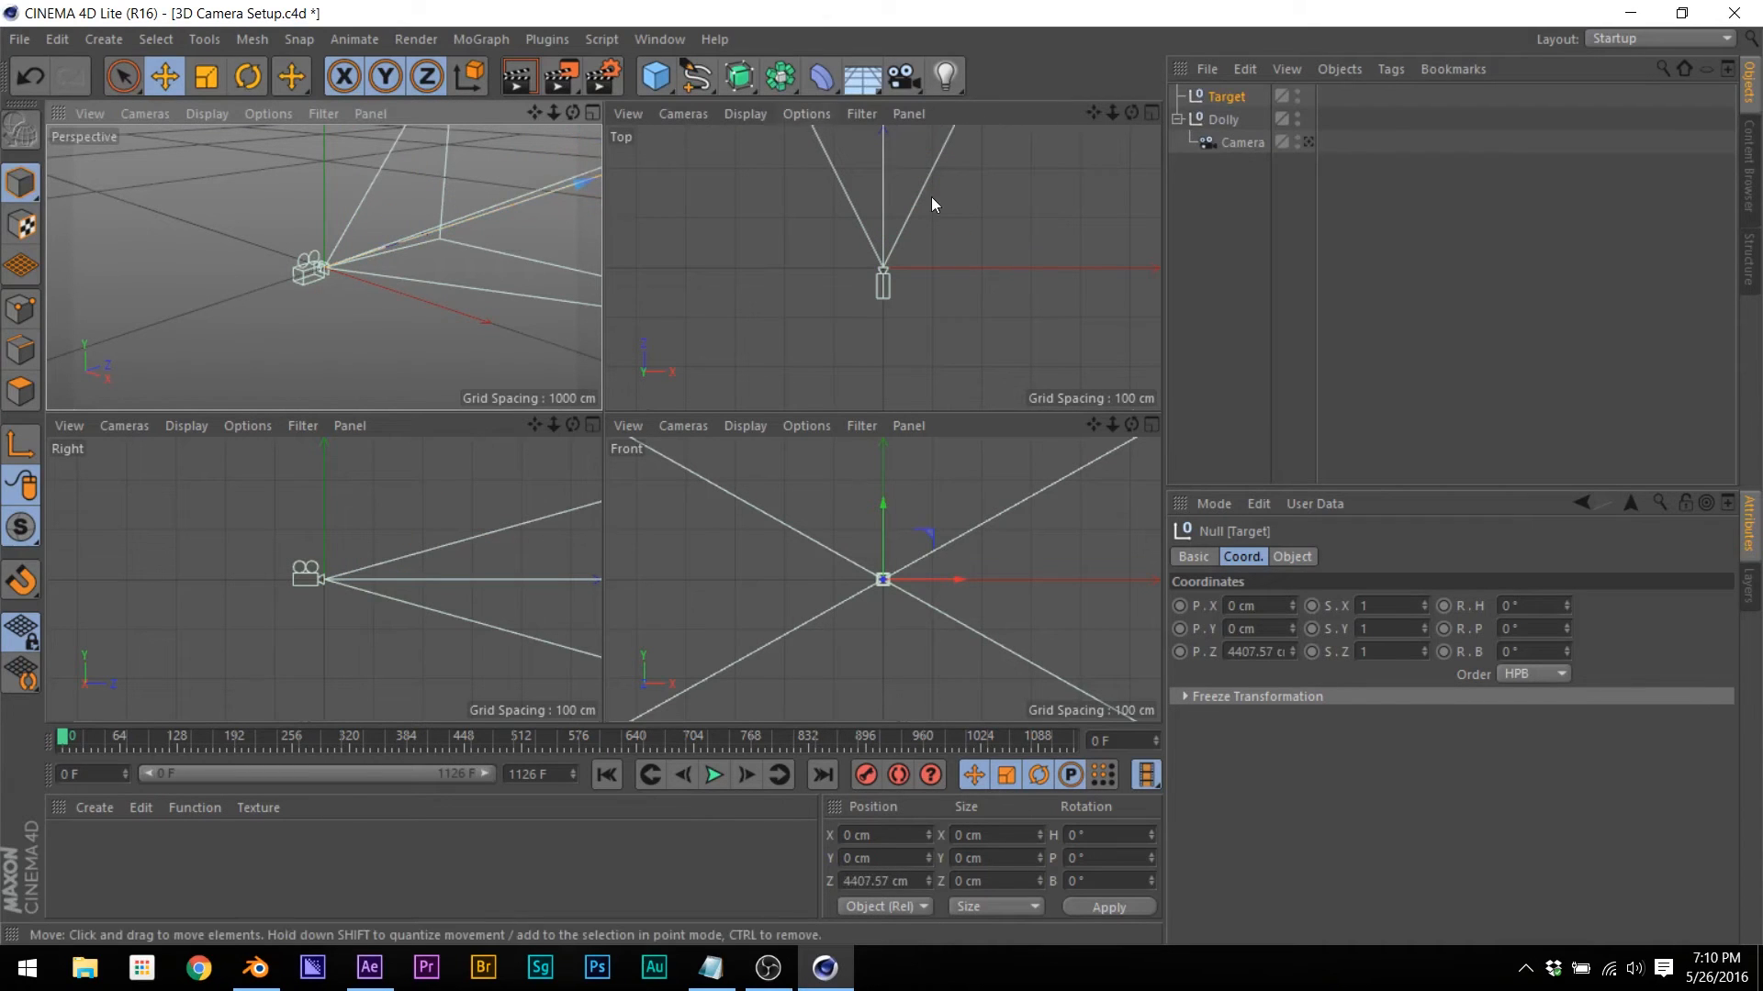
# Step: Add a Target tag to the Dolly null with the Target null as its target object, and move Target to test the tracking
pyautogui.press('F1')
pyautogui.click(1221, 120)
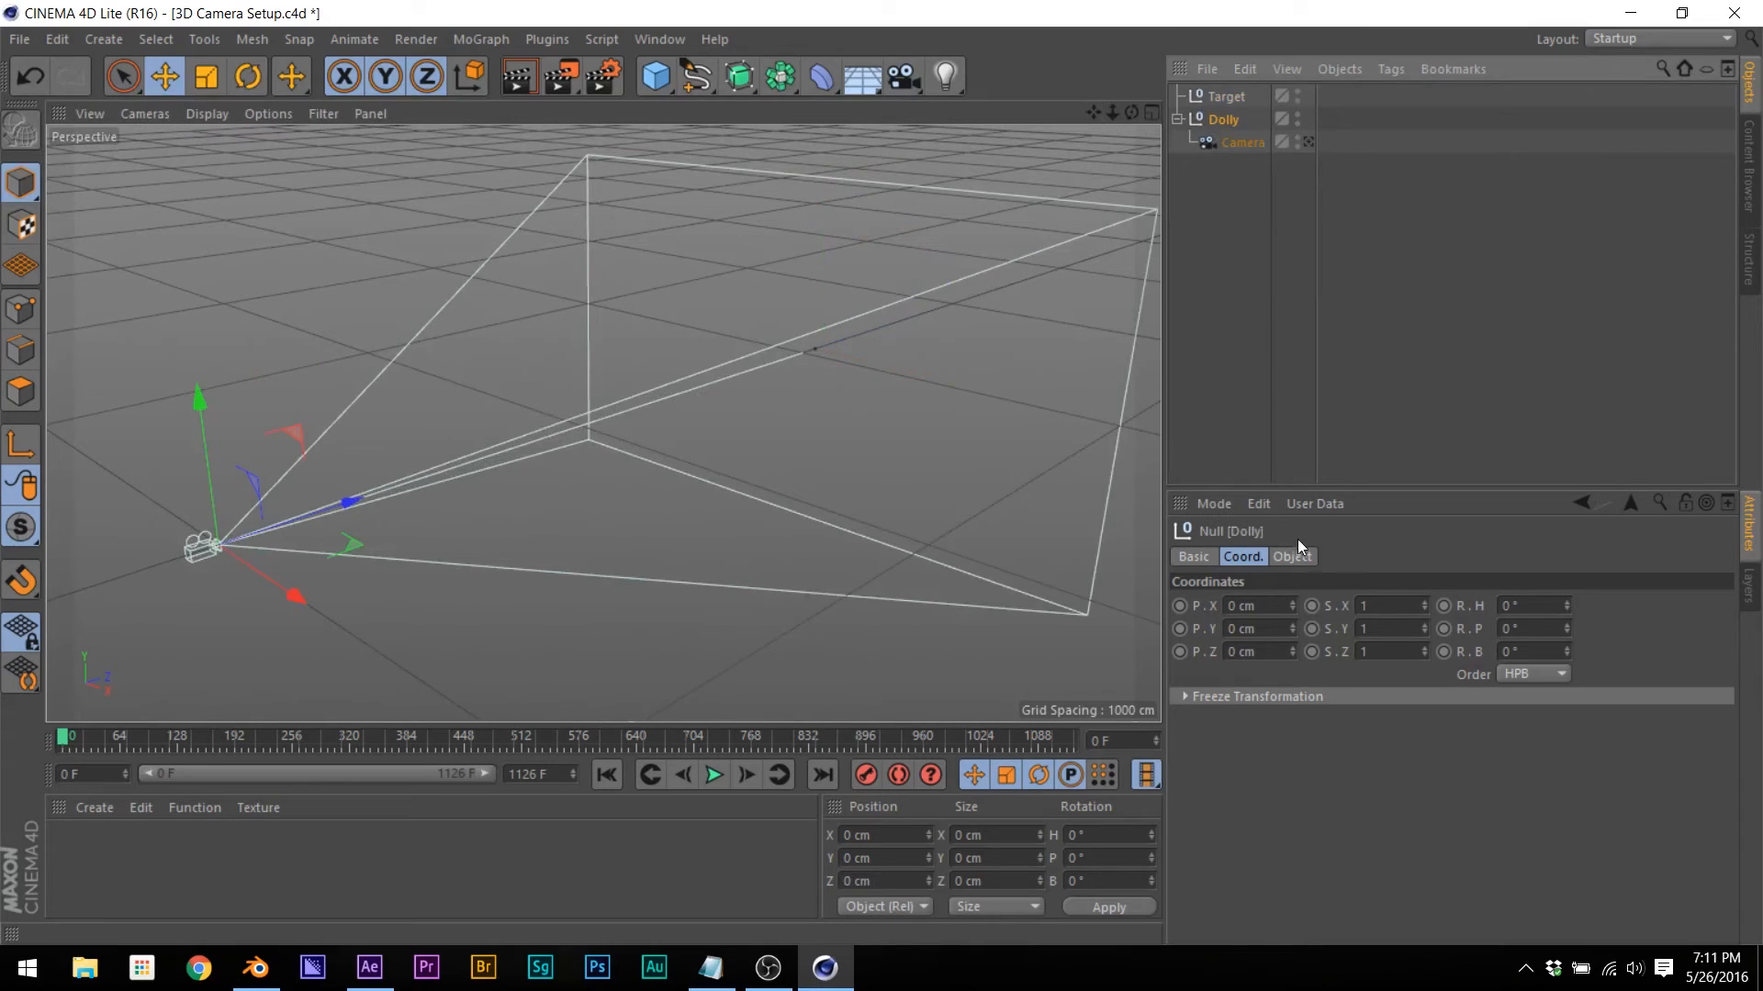
pyautogui.click(1395, 70)
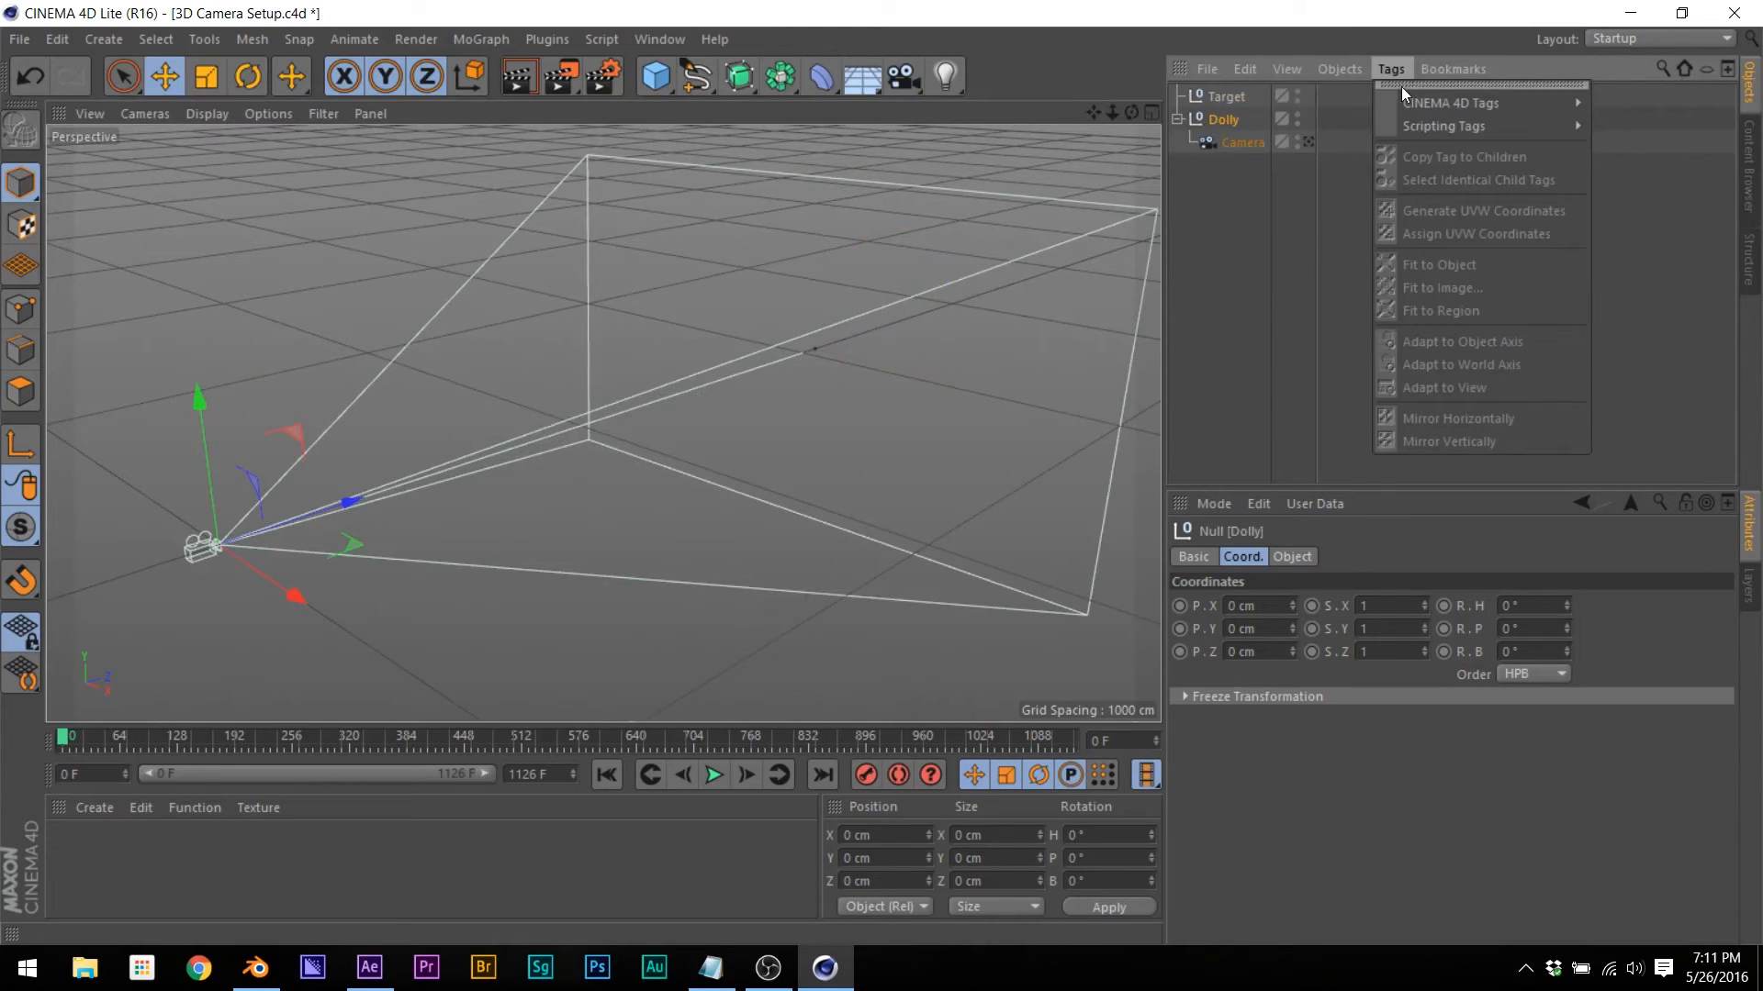
pyautogui.moveTo(1401, 102)
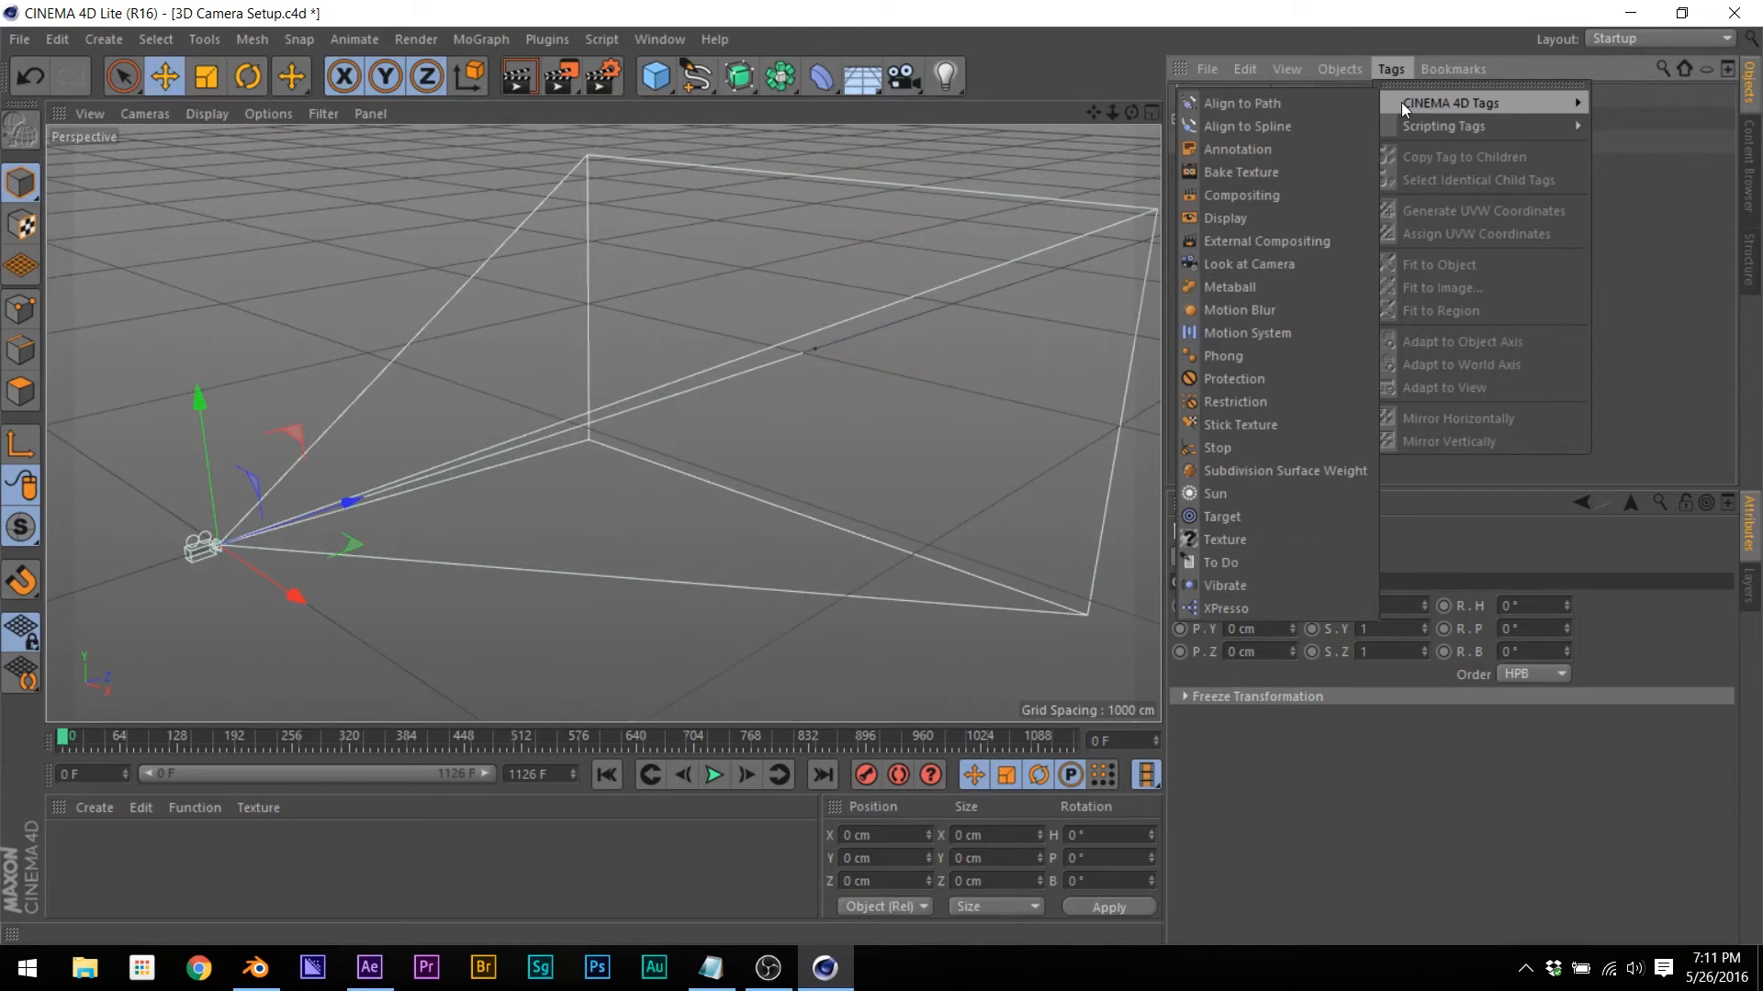
pyautogui.click(1243, 514)
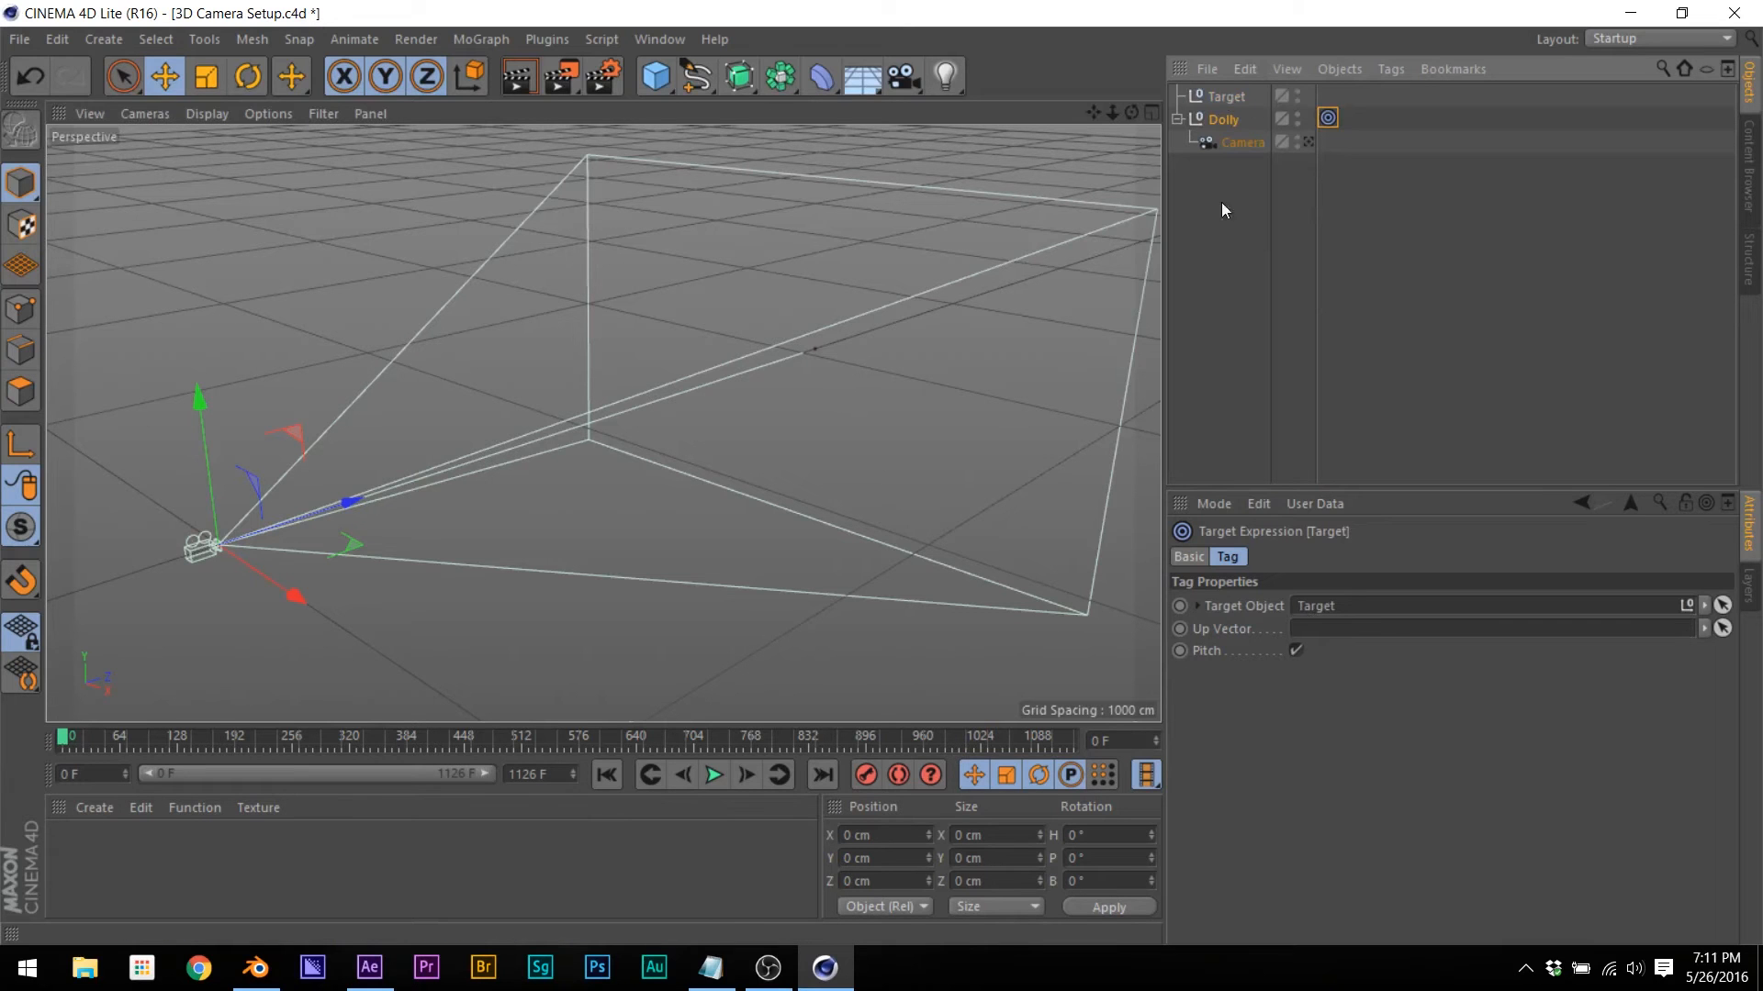
pyautogui.click(1225, 95)
pyautogui.moveTo(913, 266); pyautogui.dragTo(922, 179)
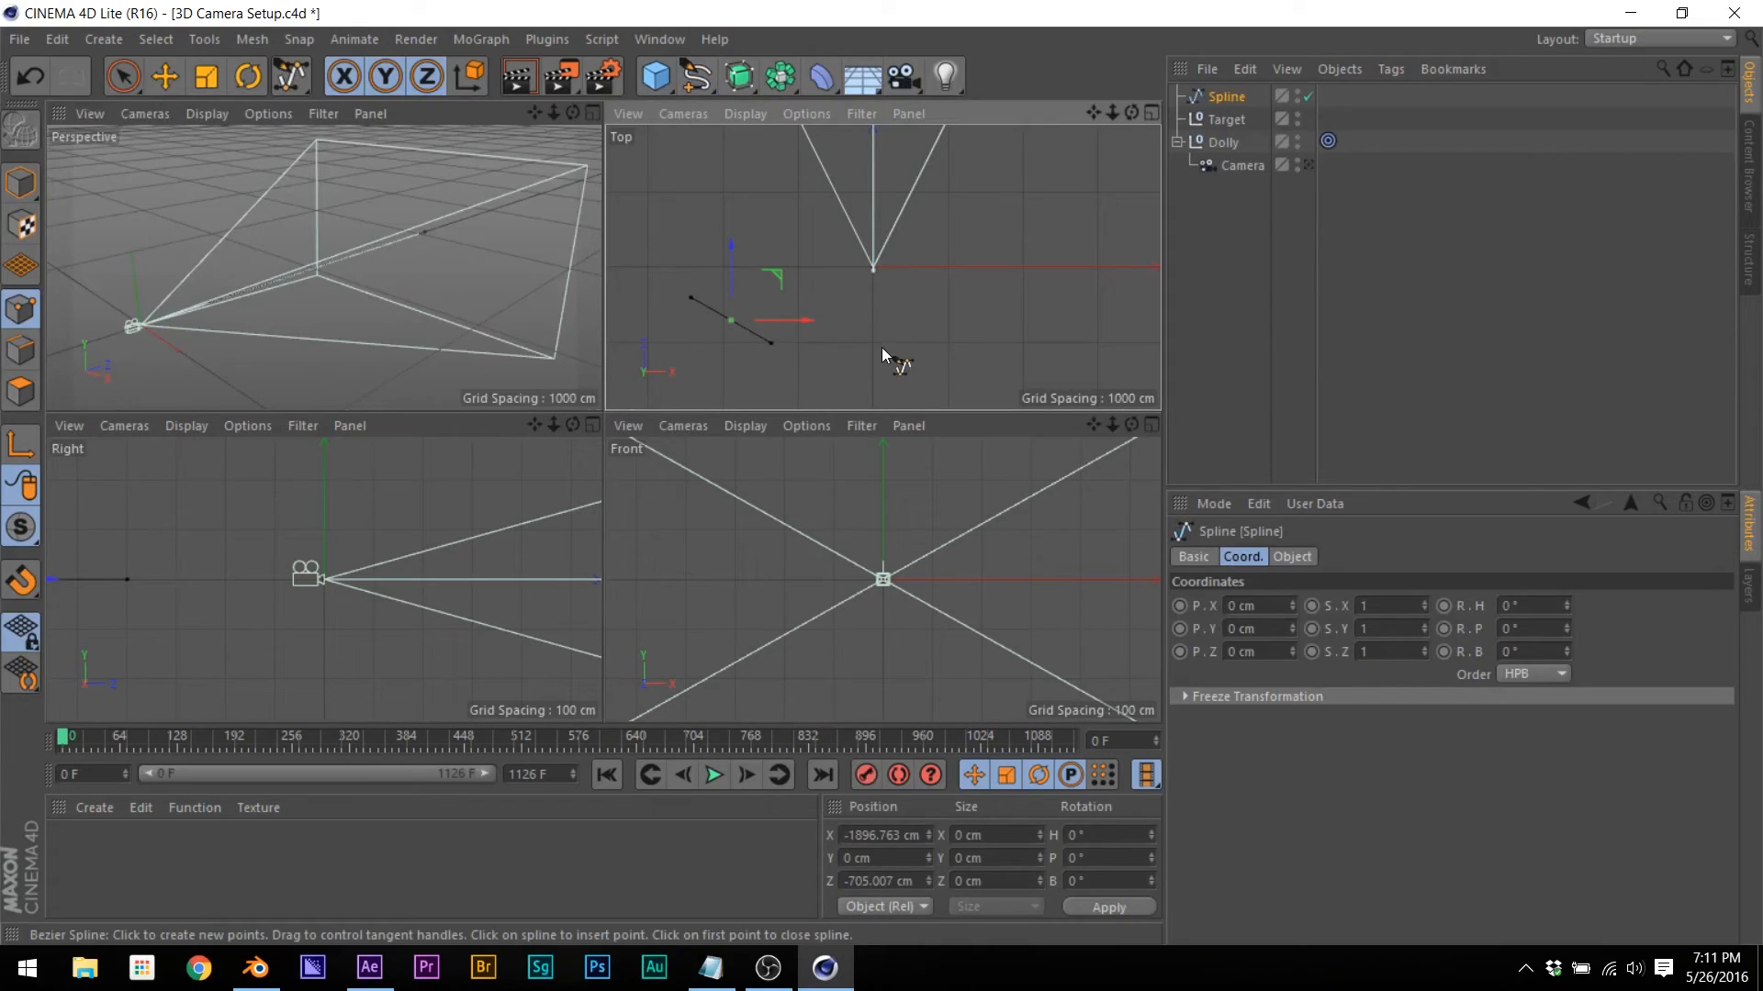
# Step: Draw a curved three-point Bezier spline in the Top view behind the camera, ending at about X 2239 cm, Z -766 cm, and deselect it
pyautogui.moveTo(881, 347); pyautogui.dragTo(906, 340)
pyautogui.moveTo(1019, 302); pyautogui.dragTo(1036, 308)
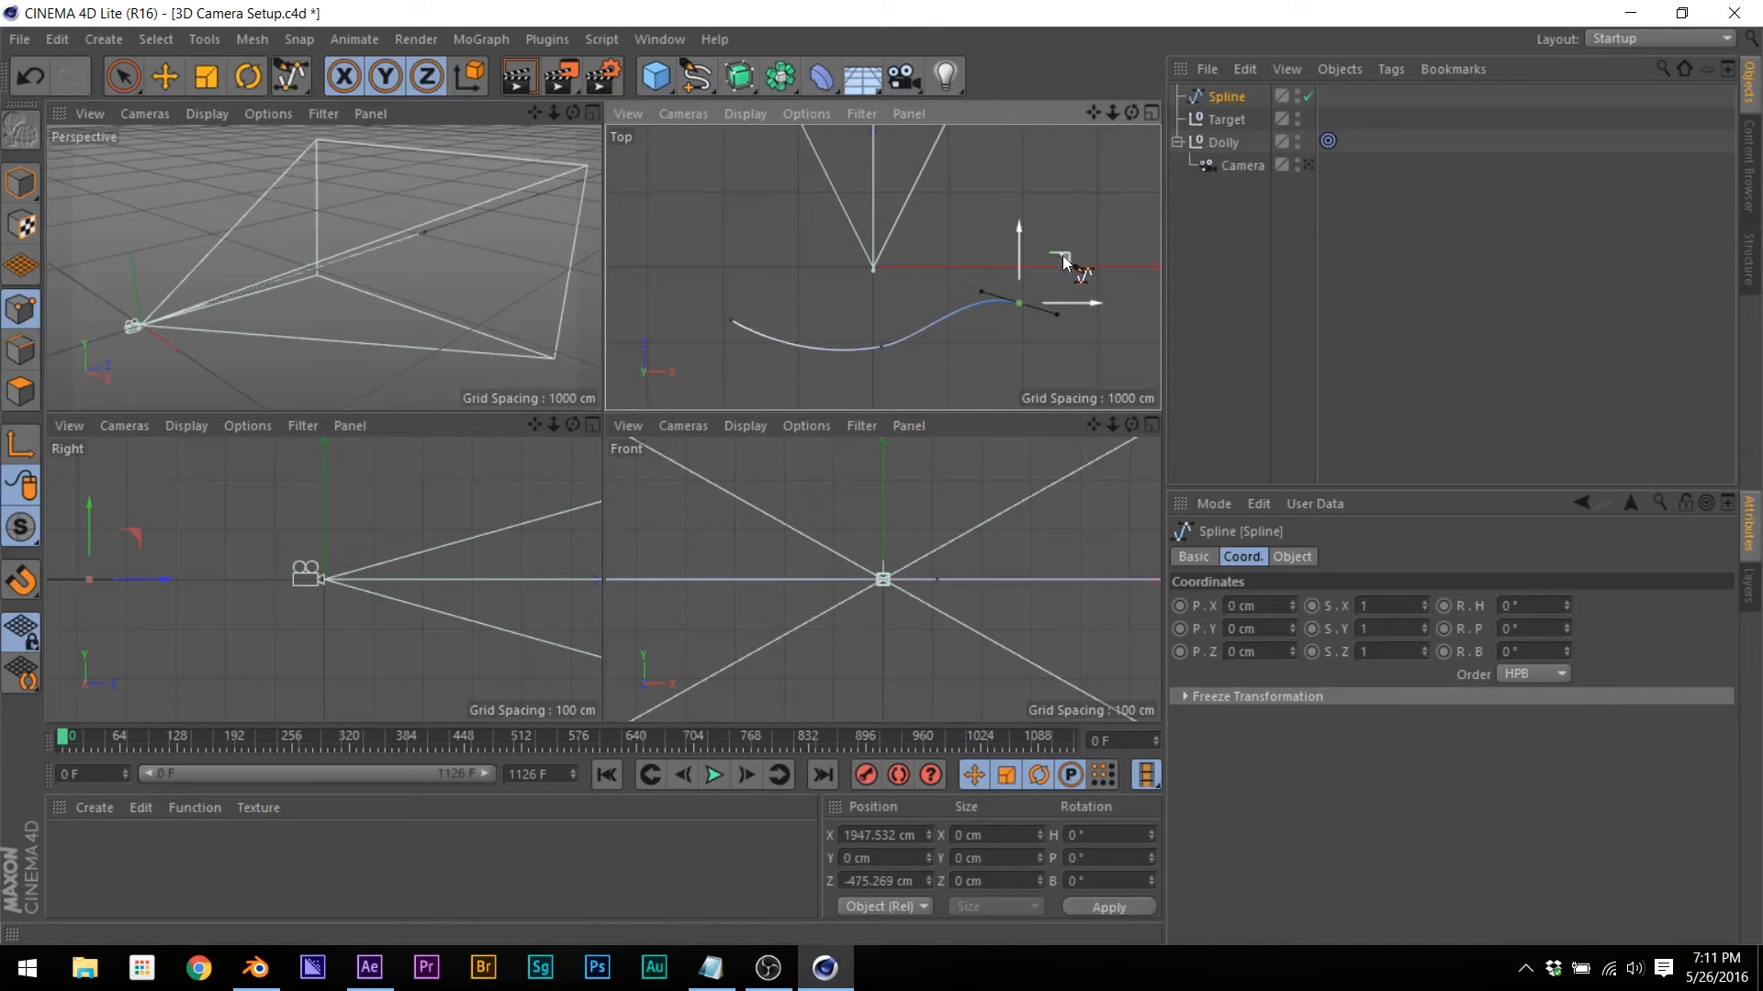
pyautogui.moveTo(1065, 257); pyautogui.dragTo(1085, 278)
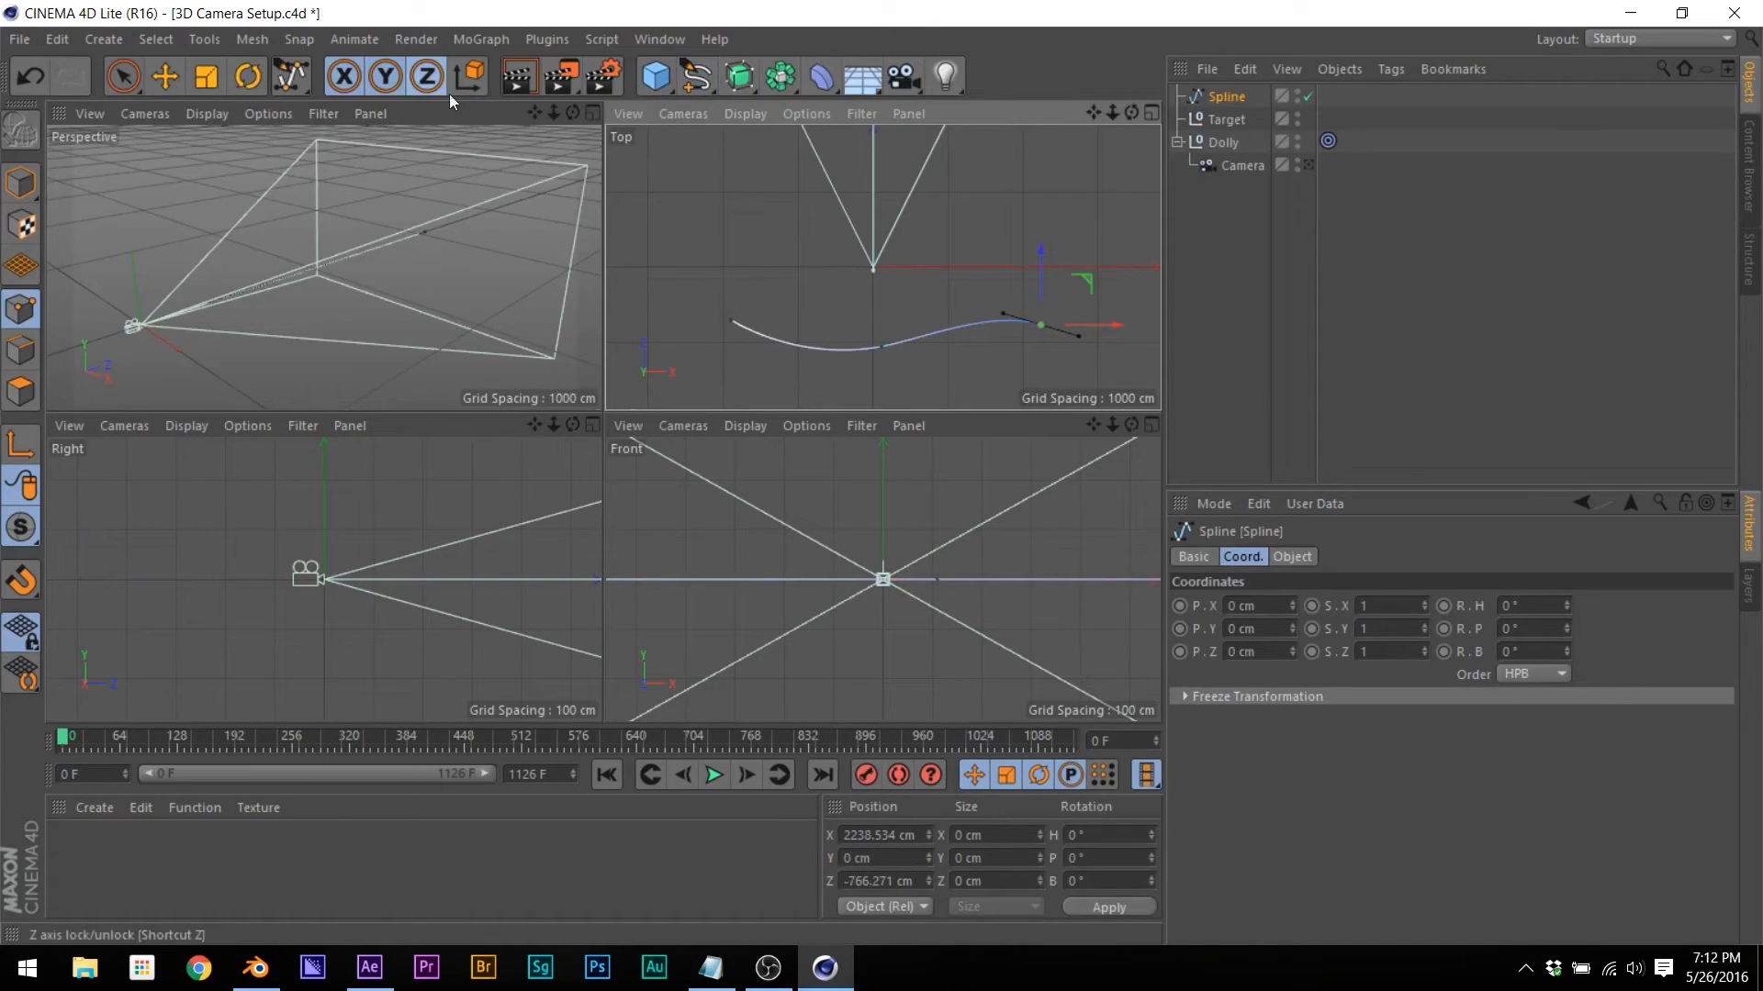
pyautogui.click(165, 76)
pyautogui.click(1424, 356)
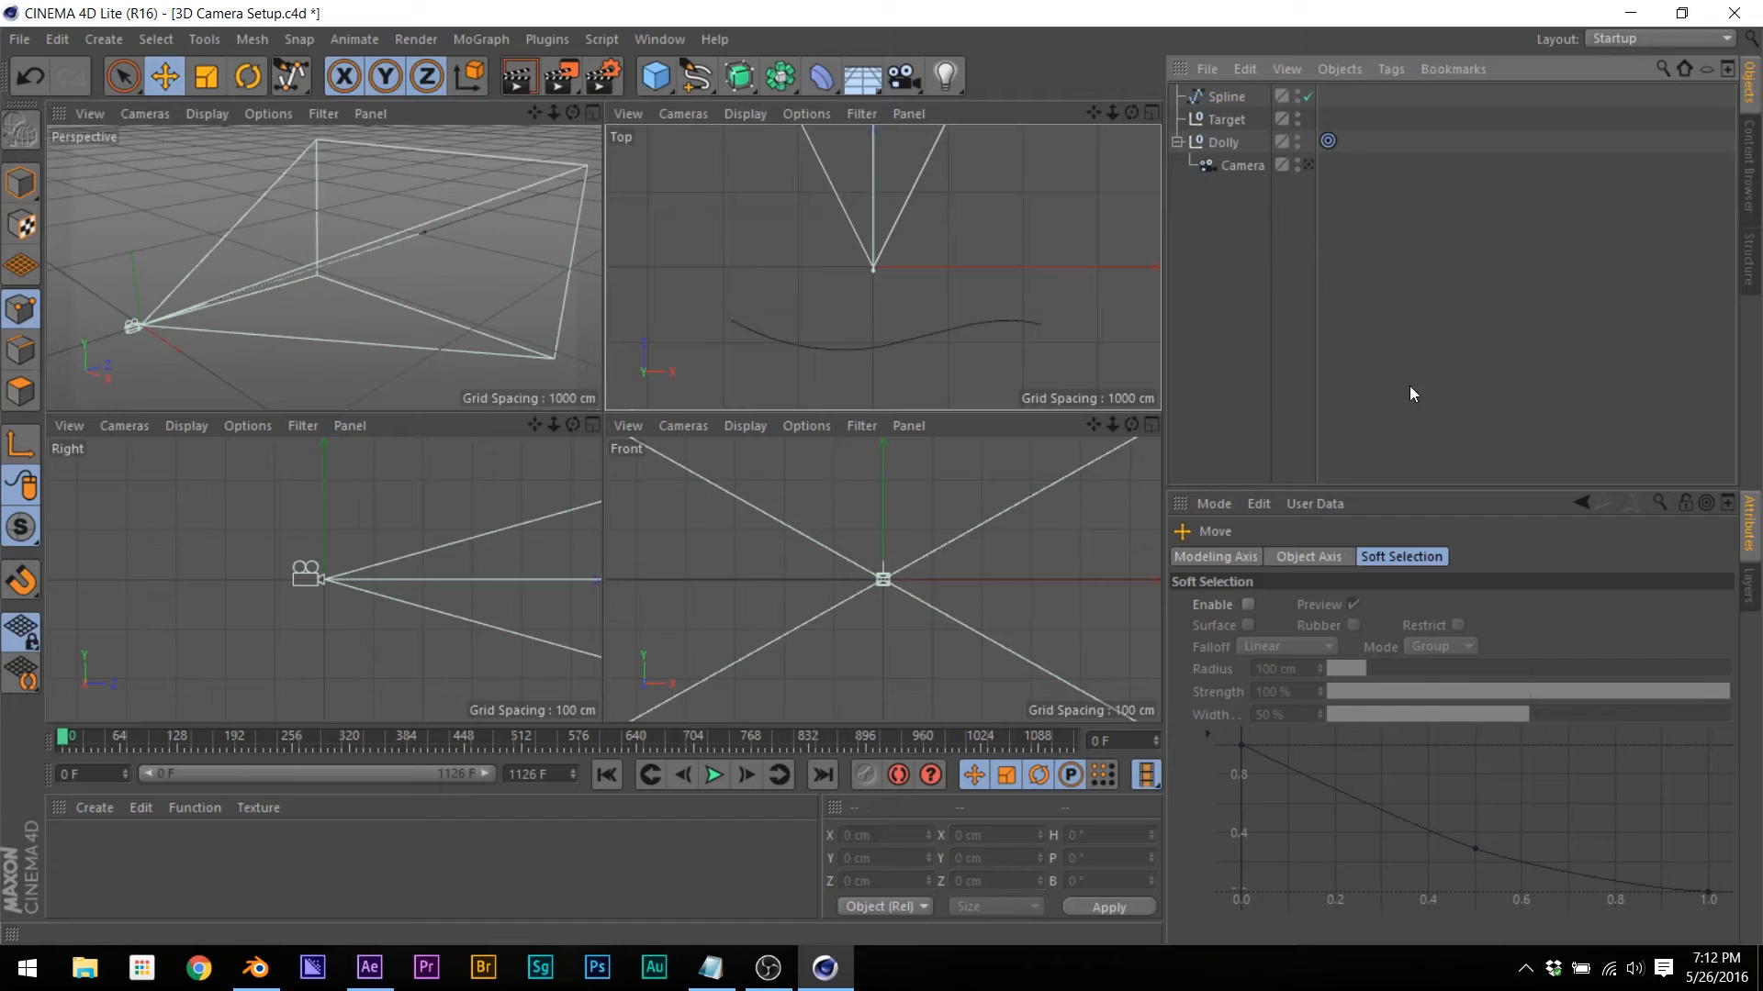
# Step: Add an Align to Spline tag to the Dolly null, assign Spline as its spline path, and vary the Position value to test the motion
pyautogui.click(1230, 144)
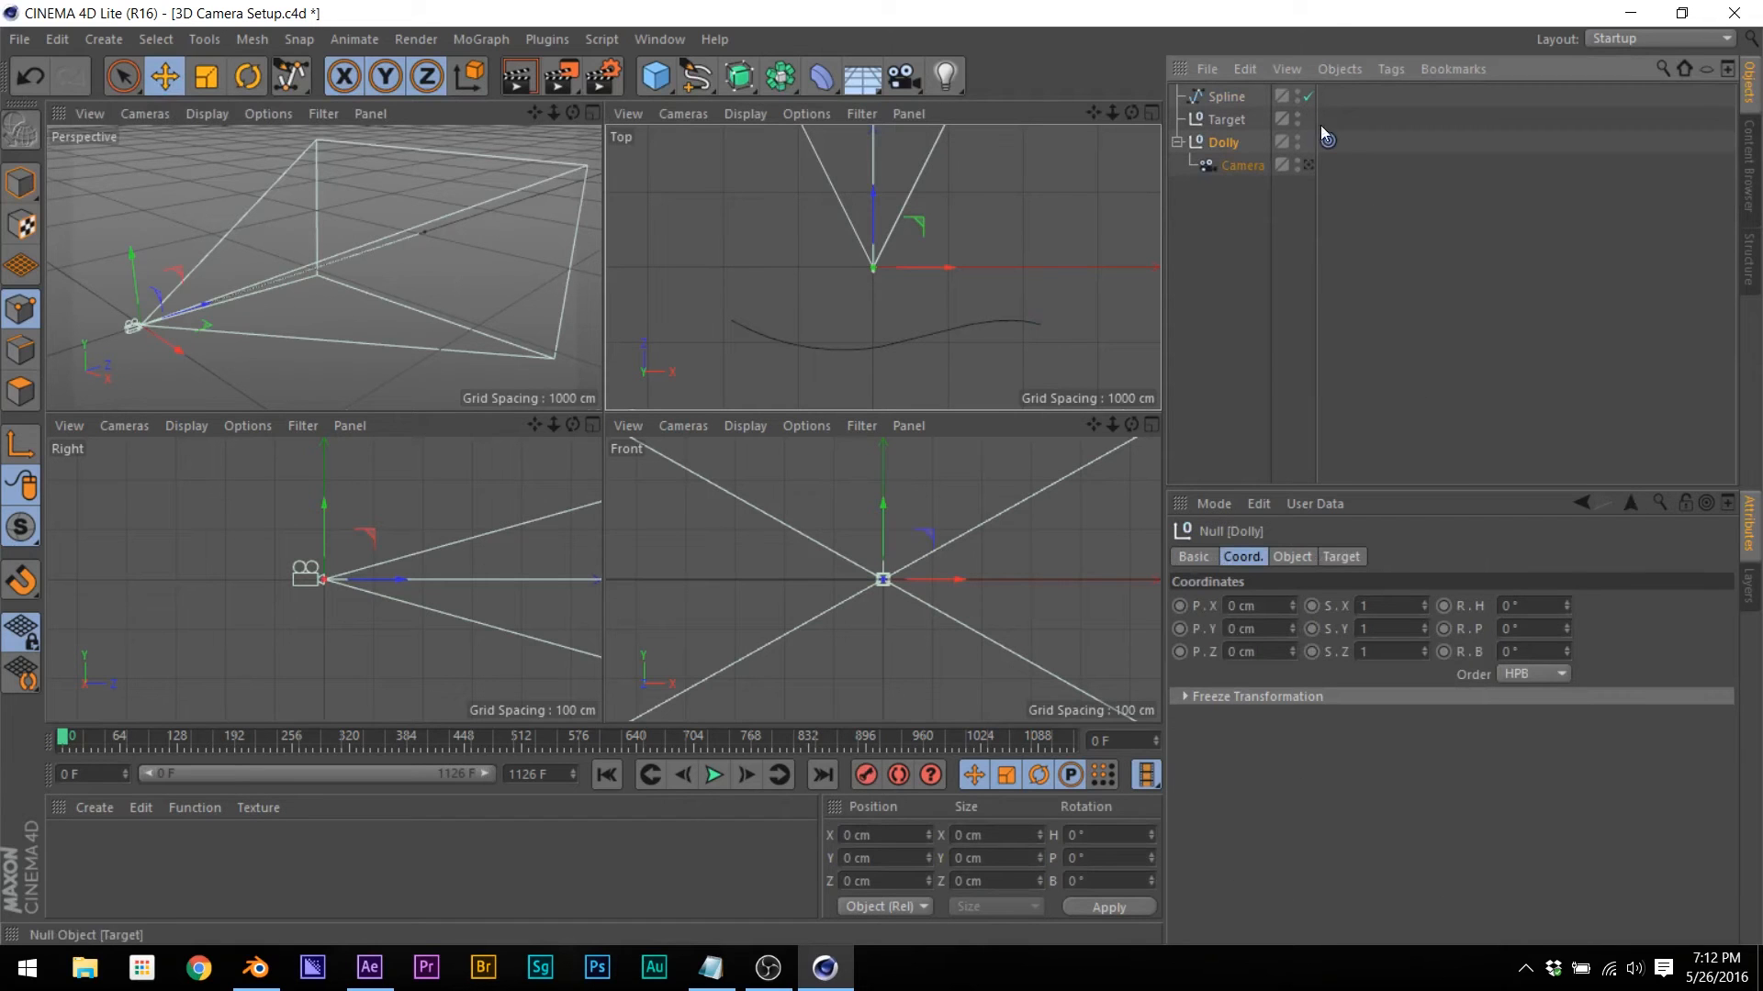
pyautogui.click(1390, 70)
pyautogui.moveTo(1411, 110)
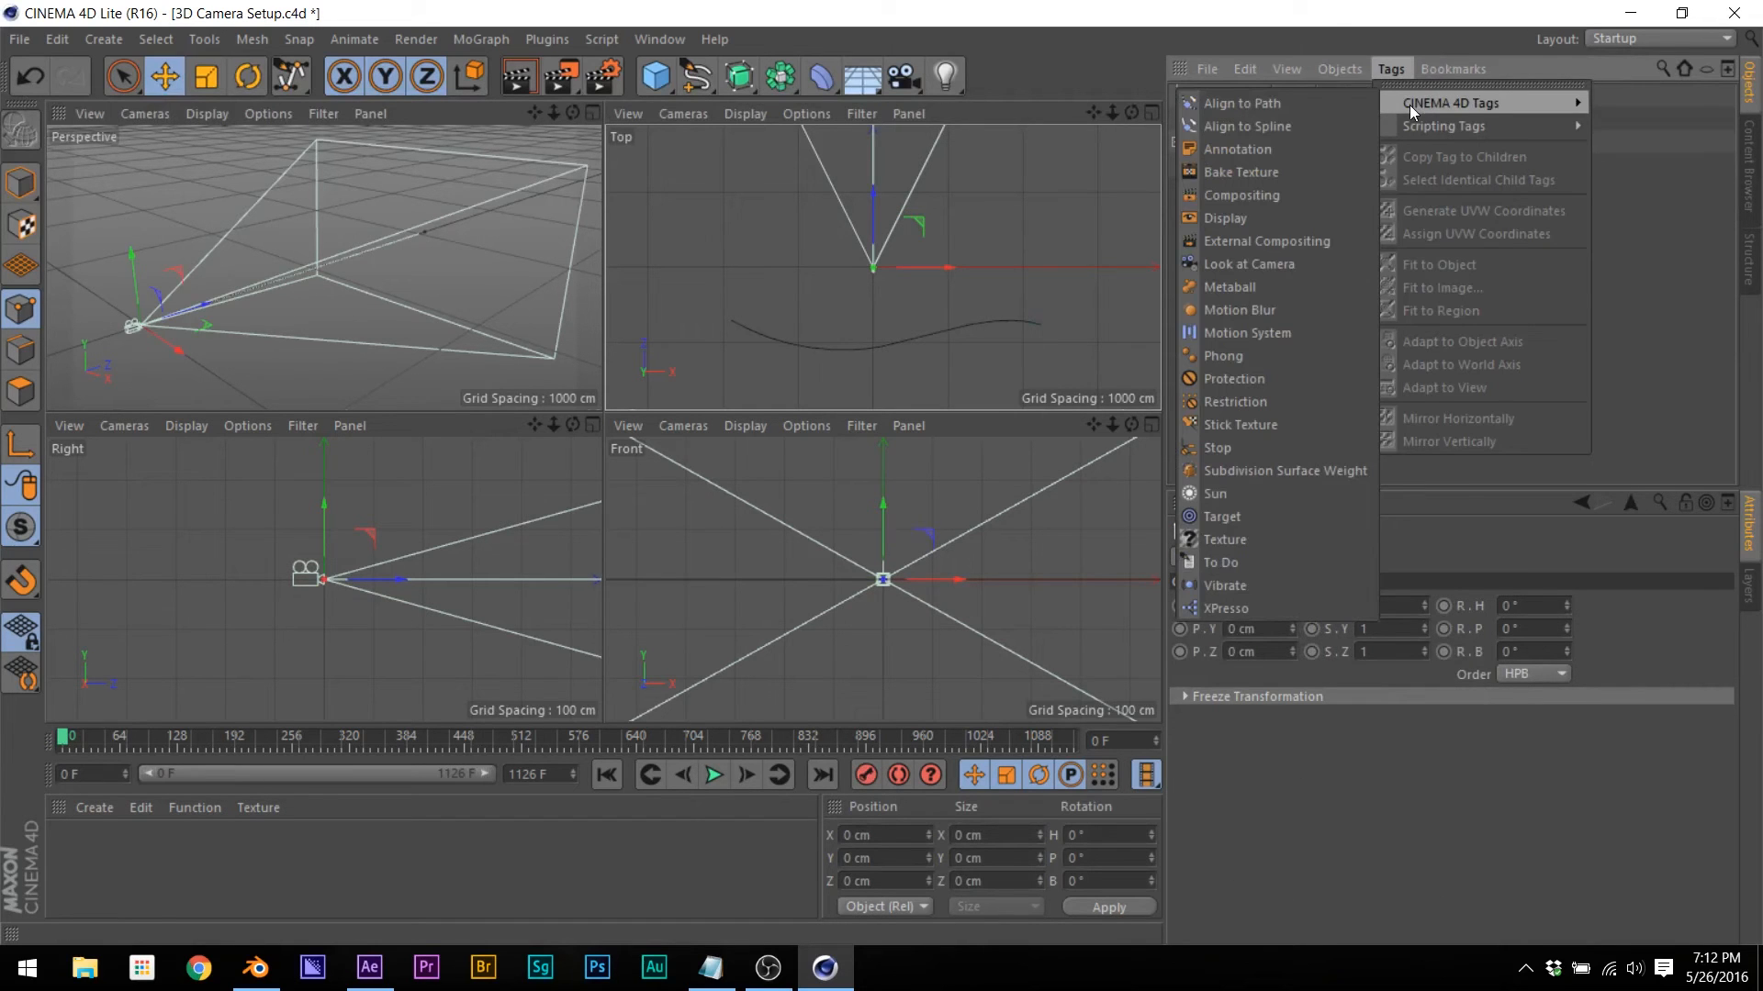
pyautogui.click(1303, 121)
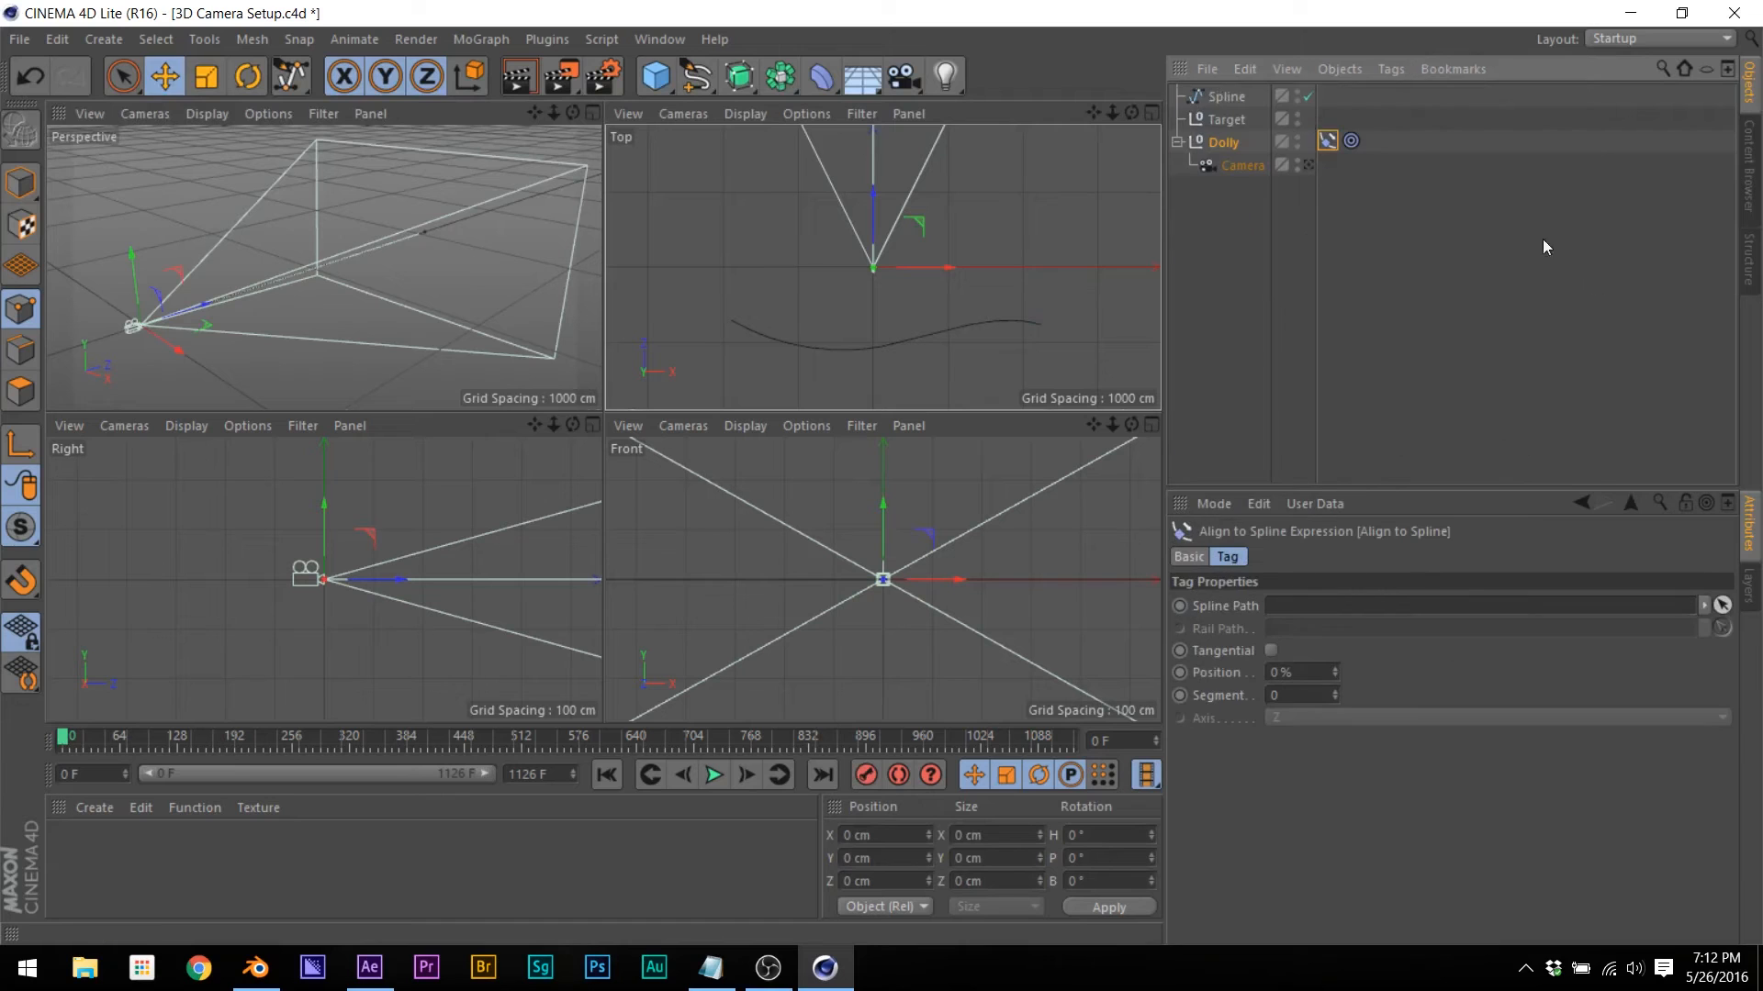
pyautogui.moveTo(1235, 98); pyautogui.dragTo(1348, 597)
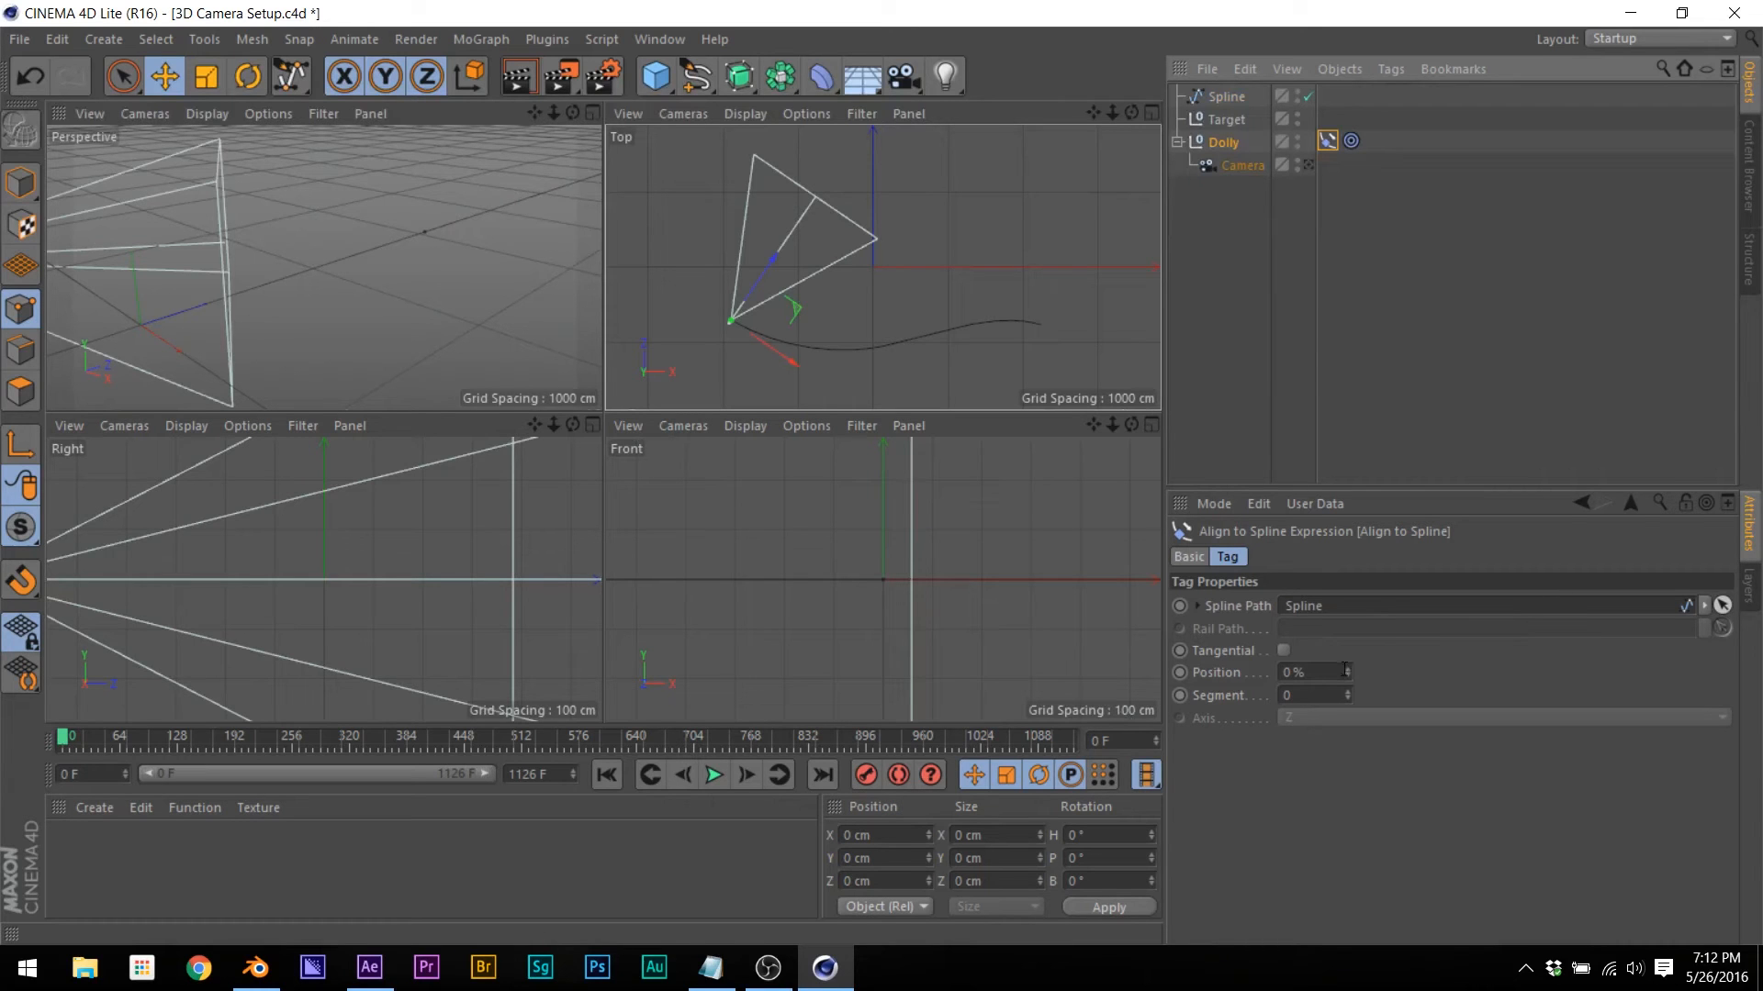
pyautogui.moveTo(1346, 675)
pyautogui.mouseDown()
pyautogui.moveTo(1456, 670)
pyautogui.moveTo(1319, 674)
pyautogui.moveTo(1346, 674)
pyautogui.mouseUp()
pyautogui.middleClick(944, 326)
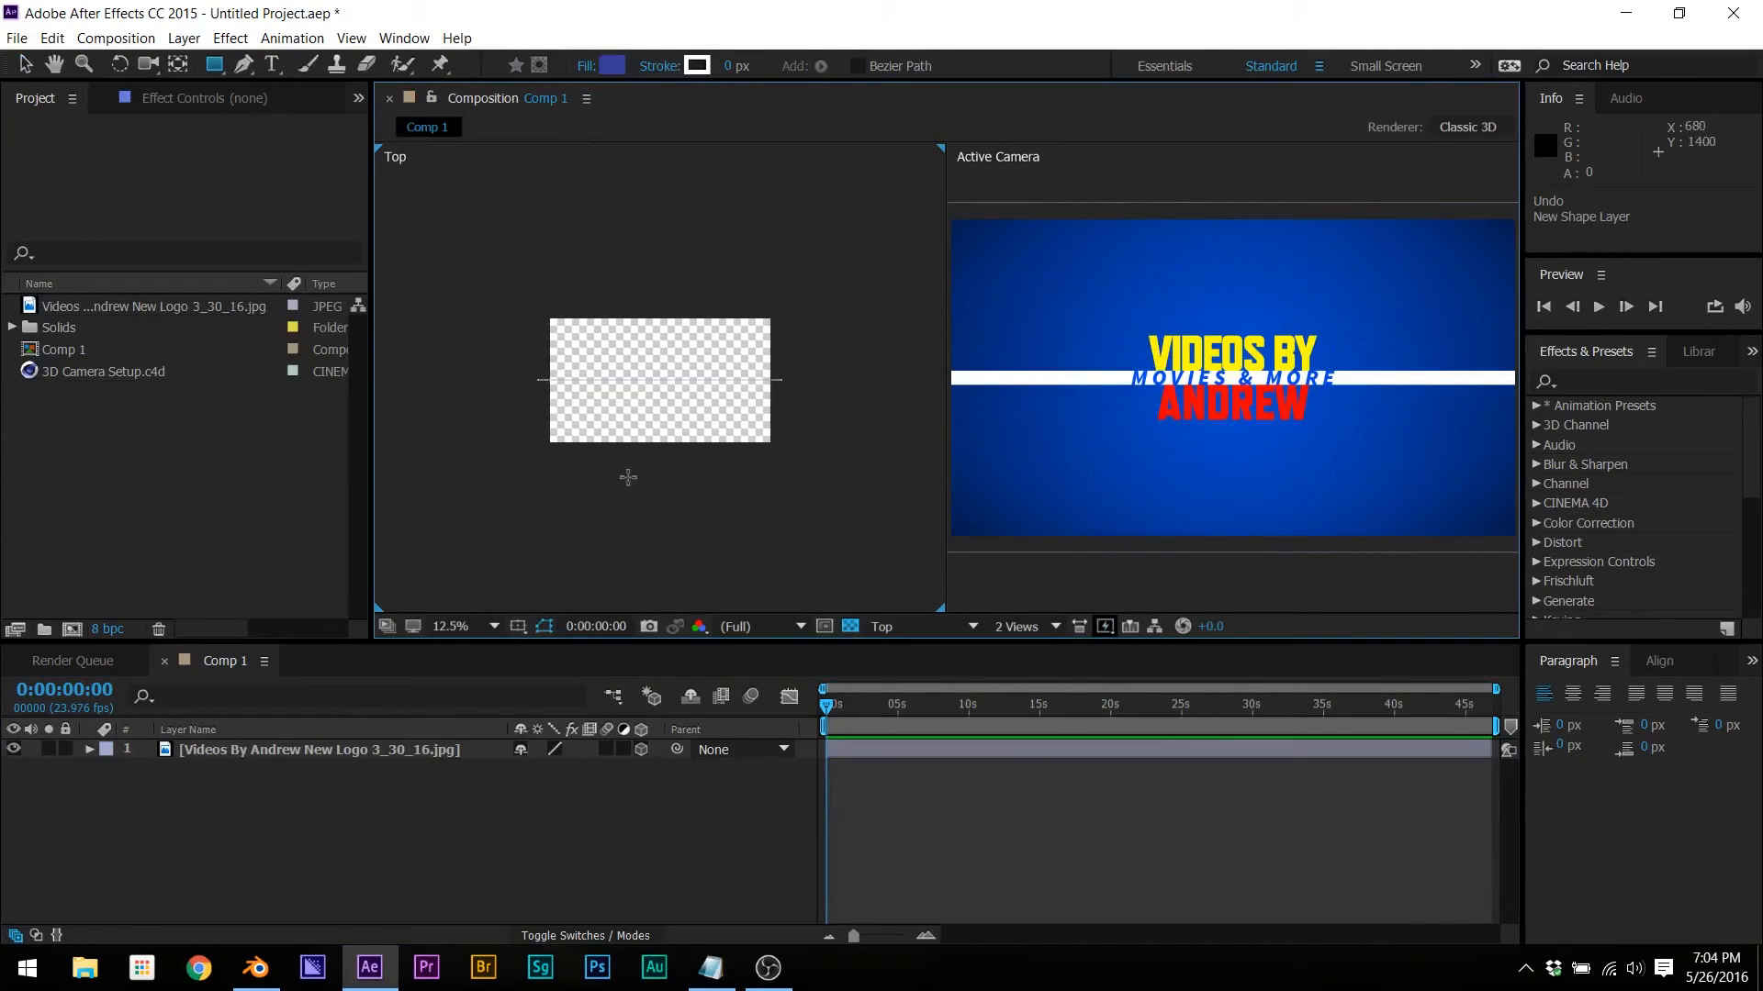
# Step: In After Effects, add a null object to Comp 1, make it a 3D layer and rename it Dolly
pyautogui.click(621, 820)
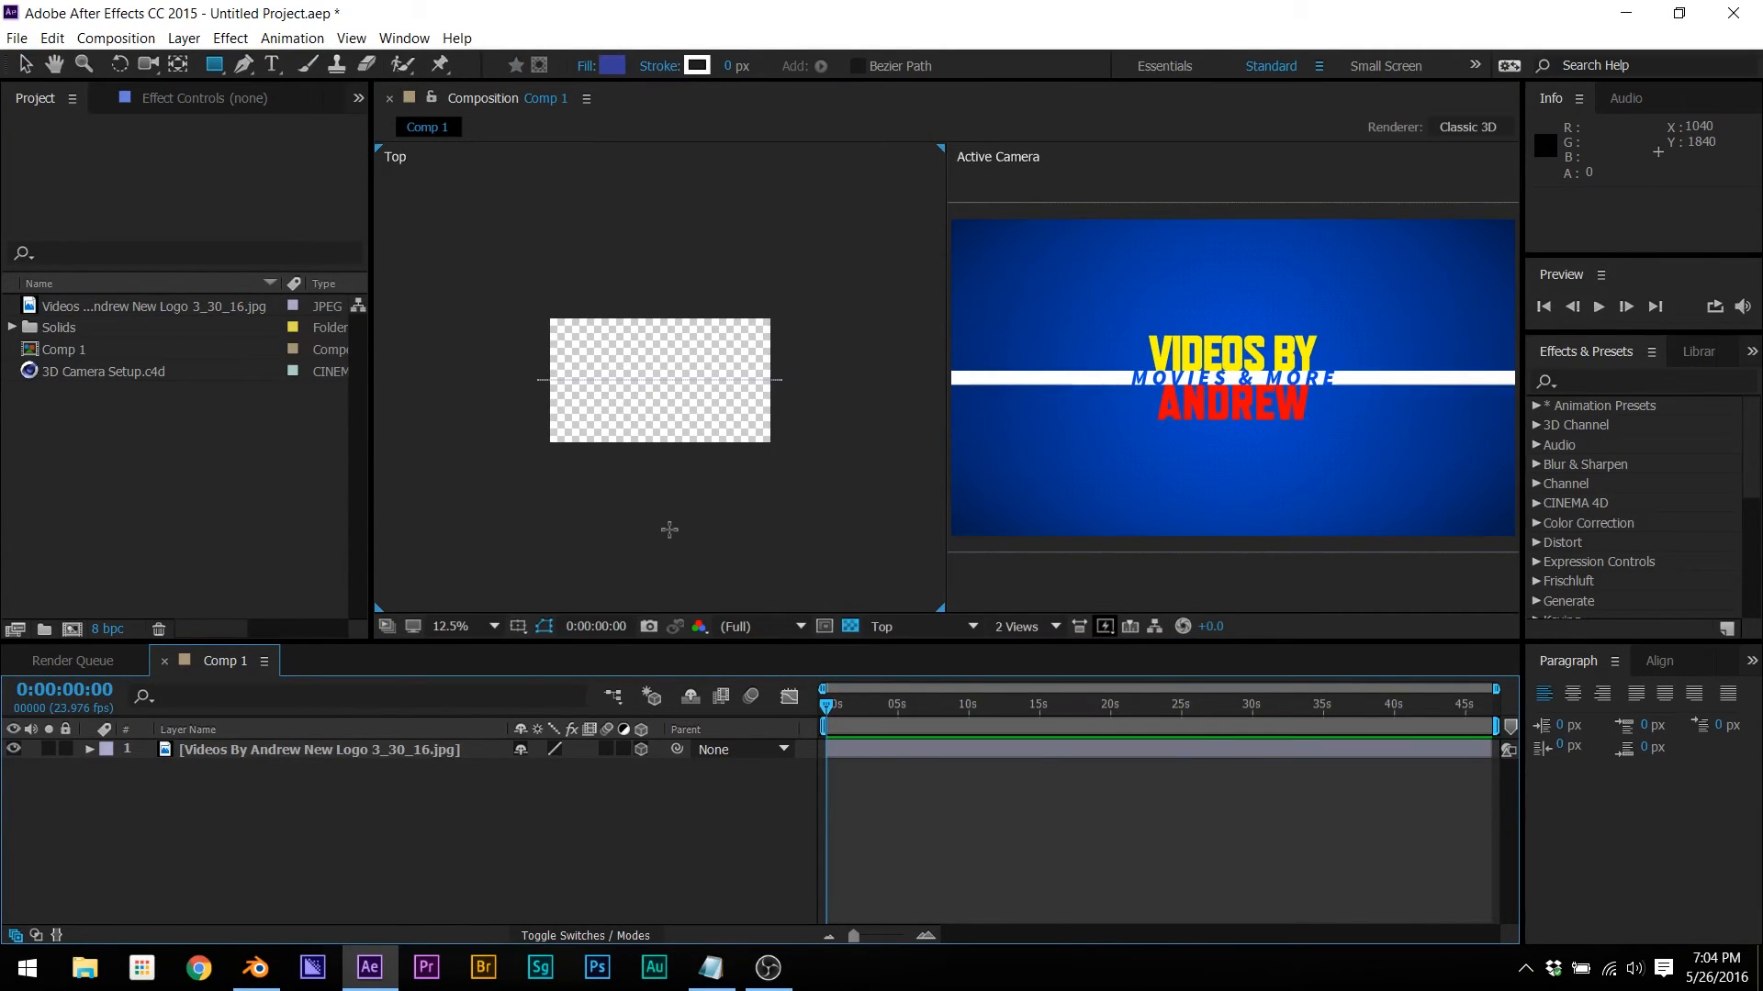
pyautogui.click(183, 39)
pyautogui.moveTo(221, 62)
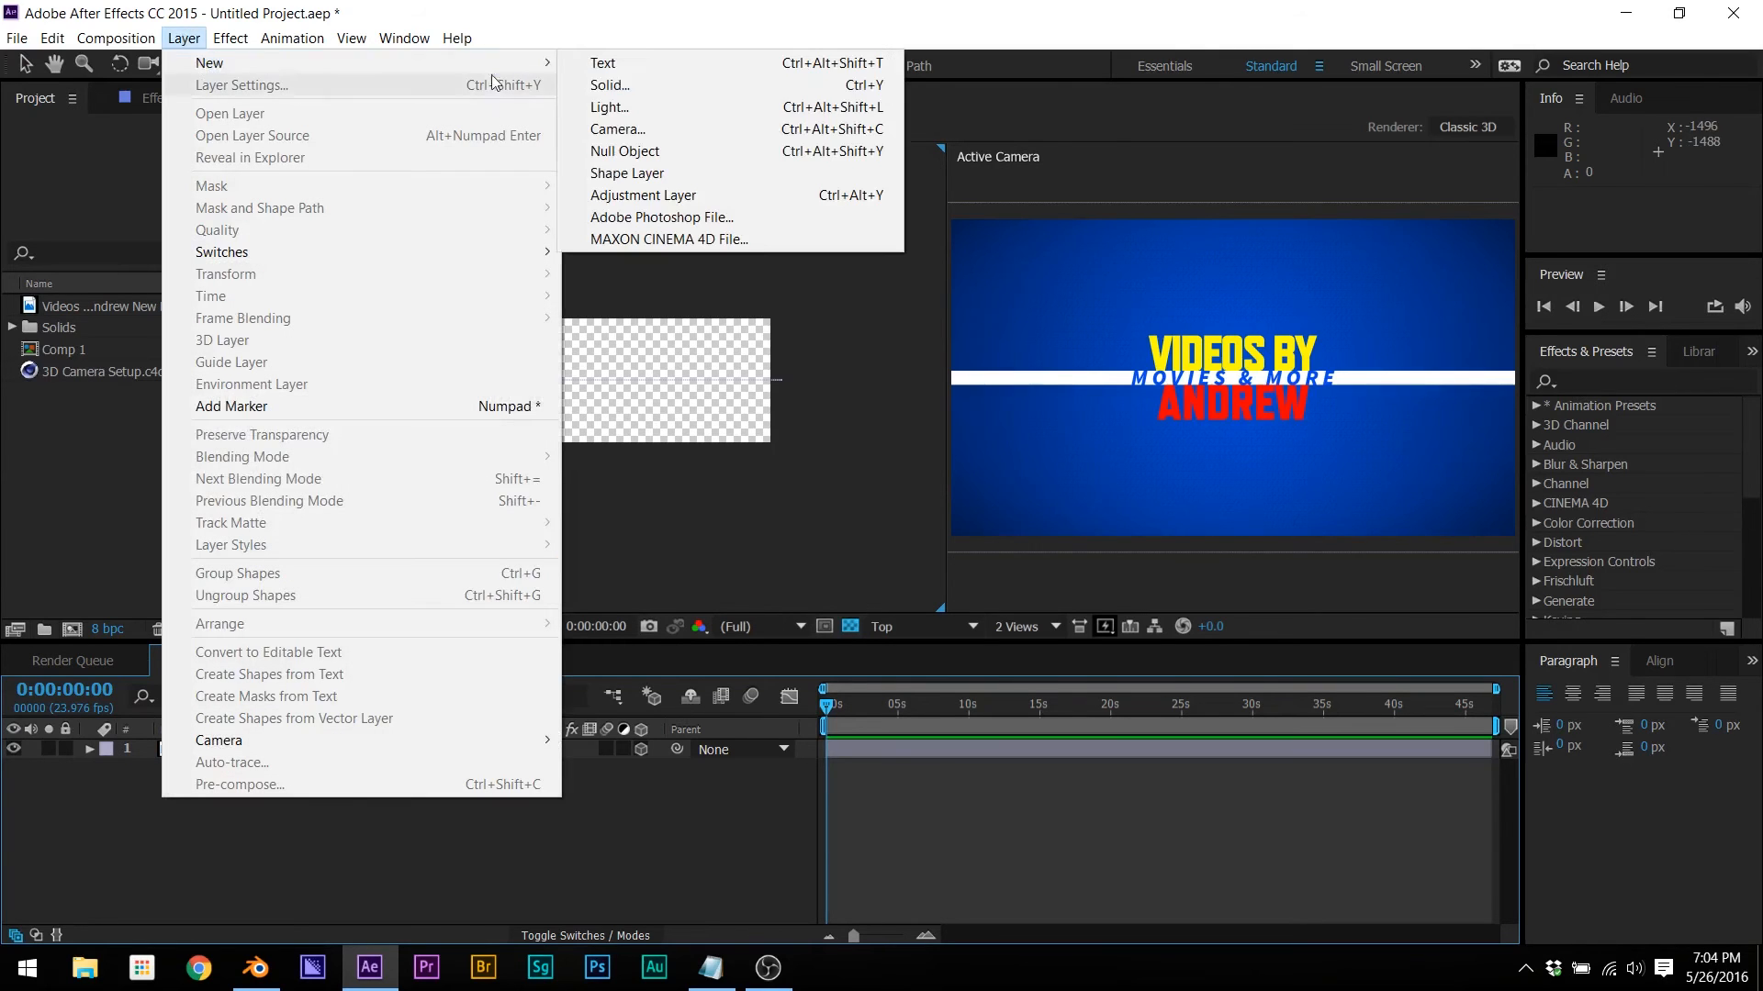
pyautogui.click(624, 152)
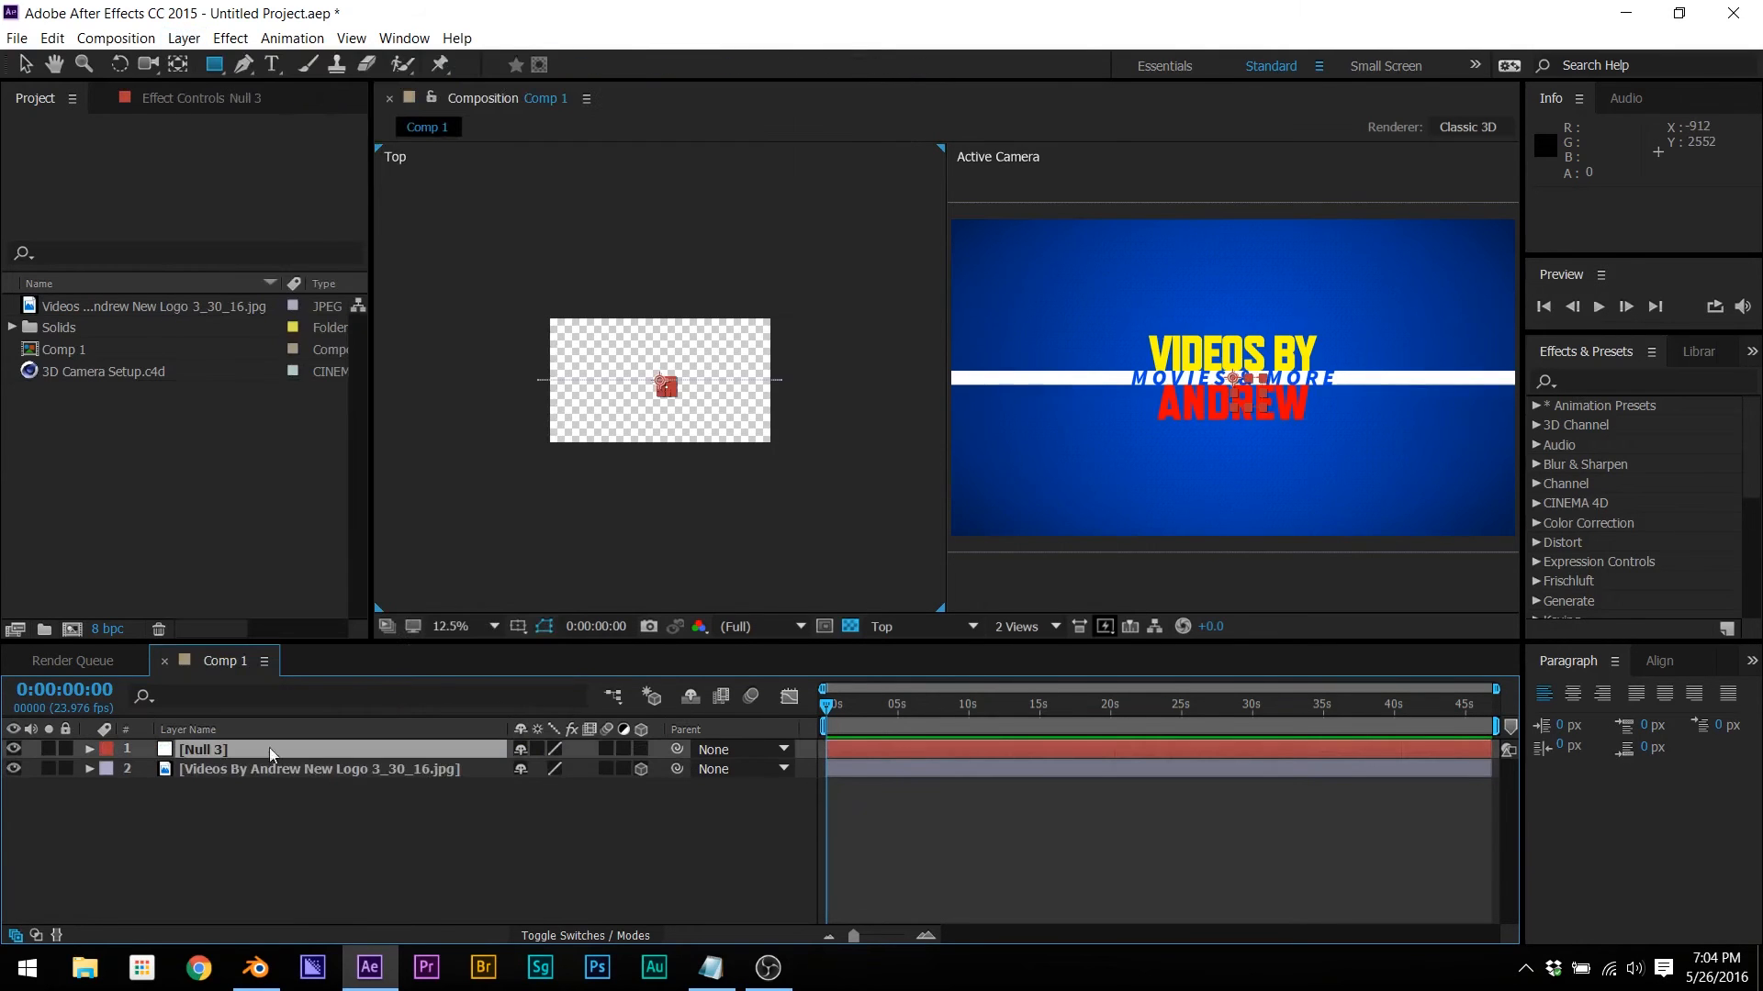
pyautogui.click(641, 749)
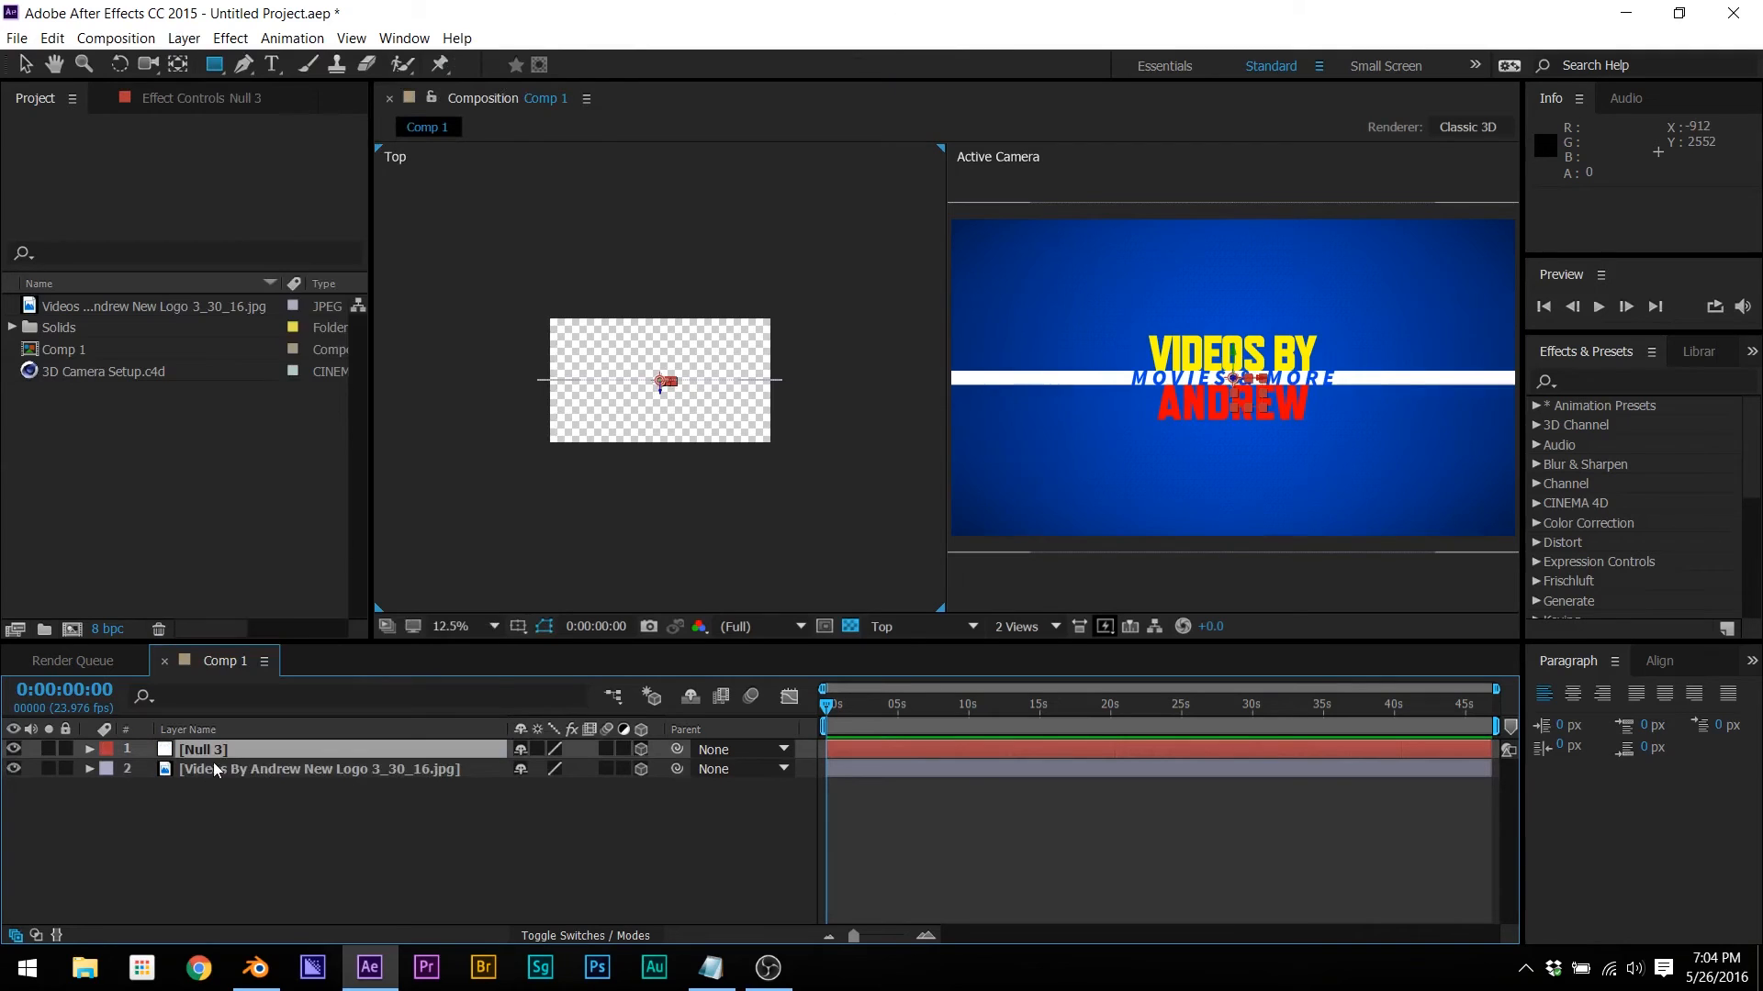
pyautogui.rightClick(213, 755)
pyautogui.click(270, 932)
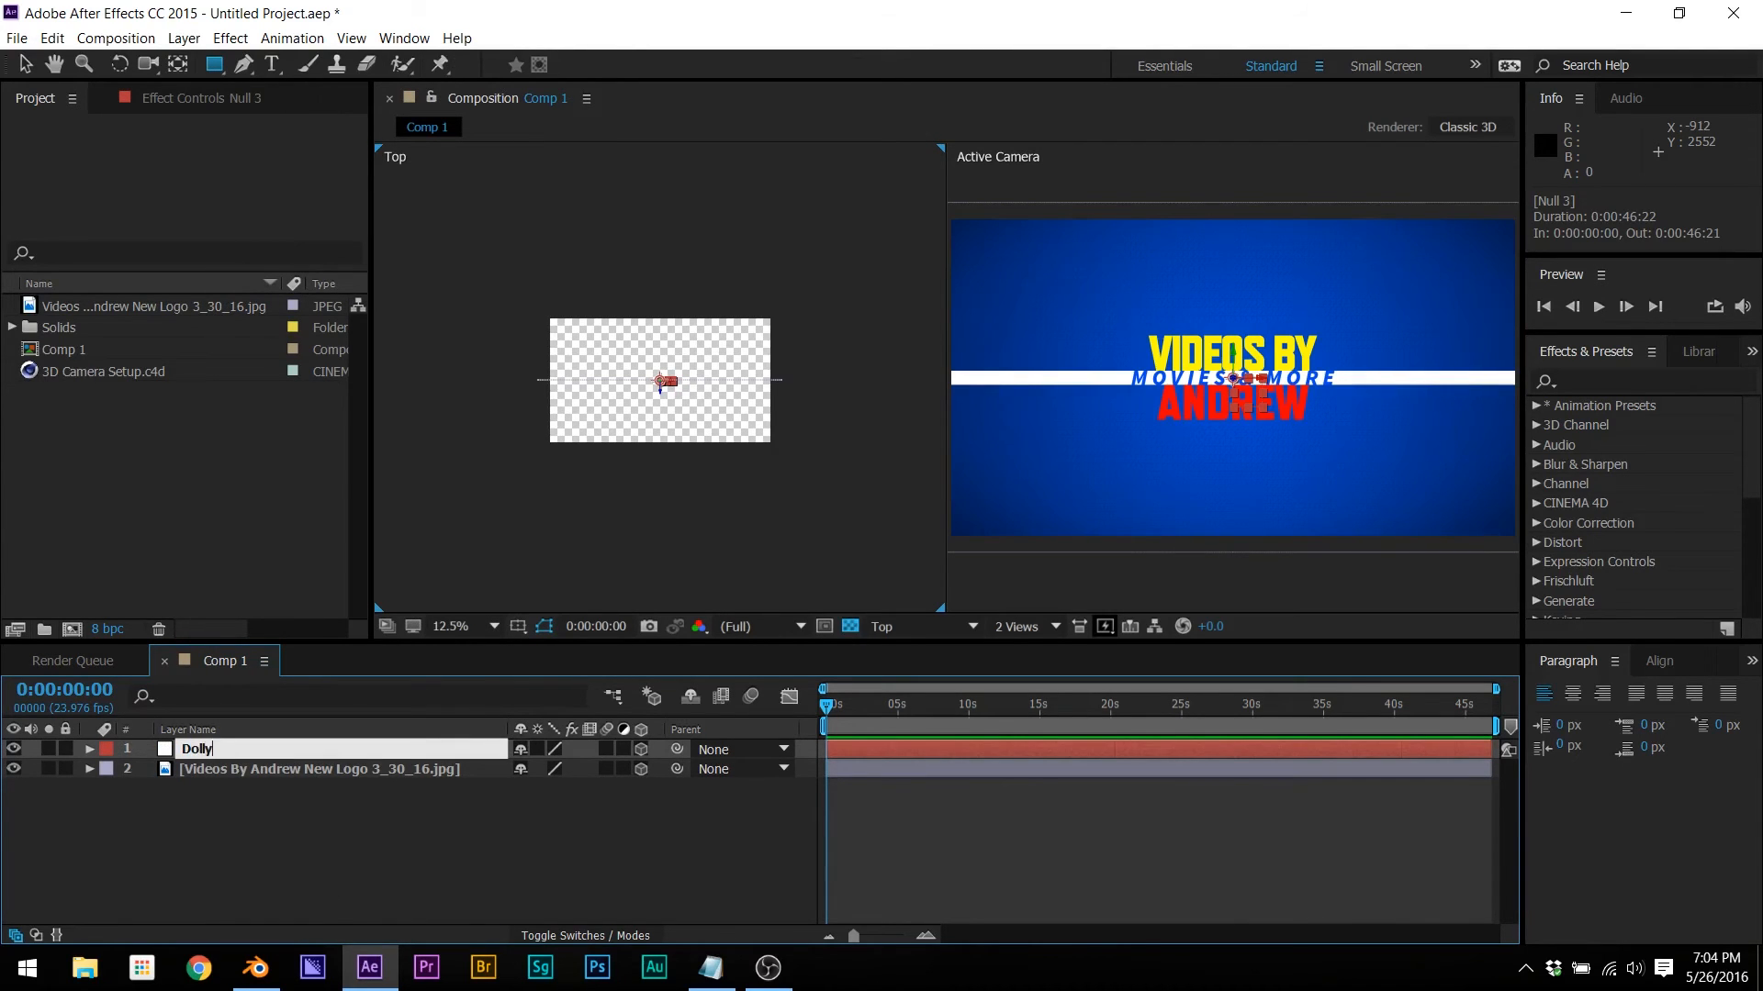
pyautogui.press('Return')
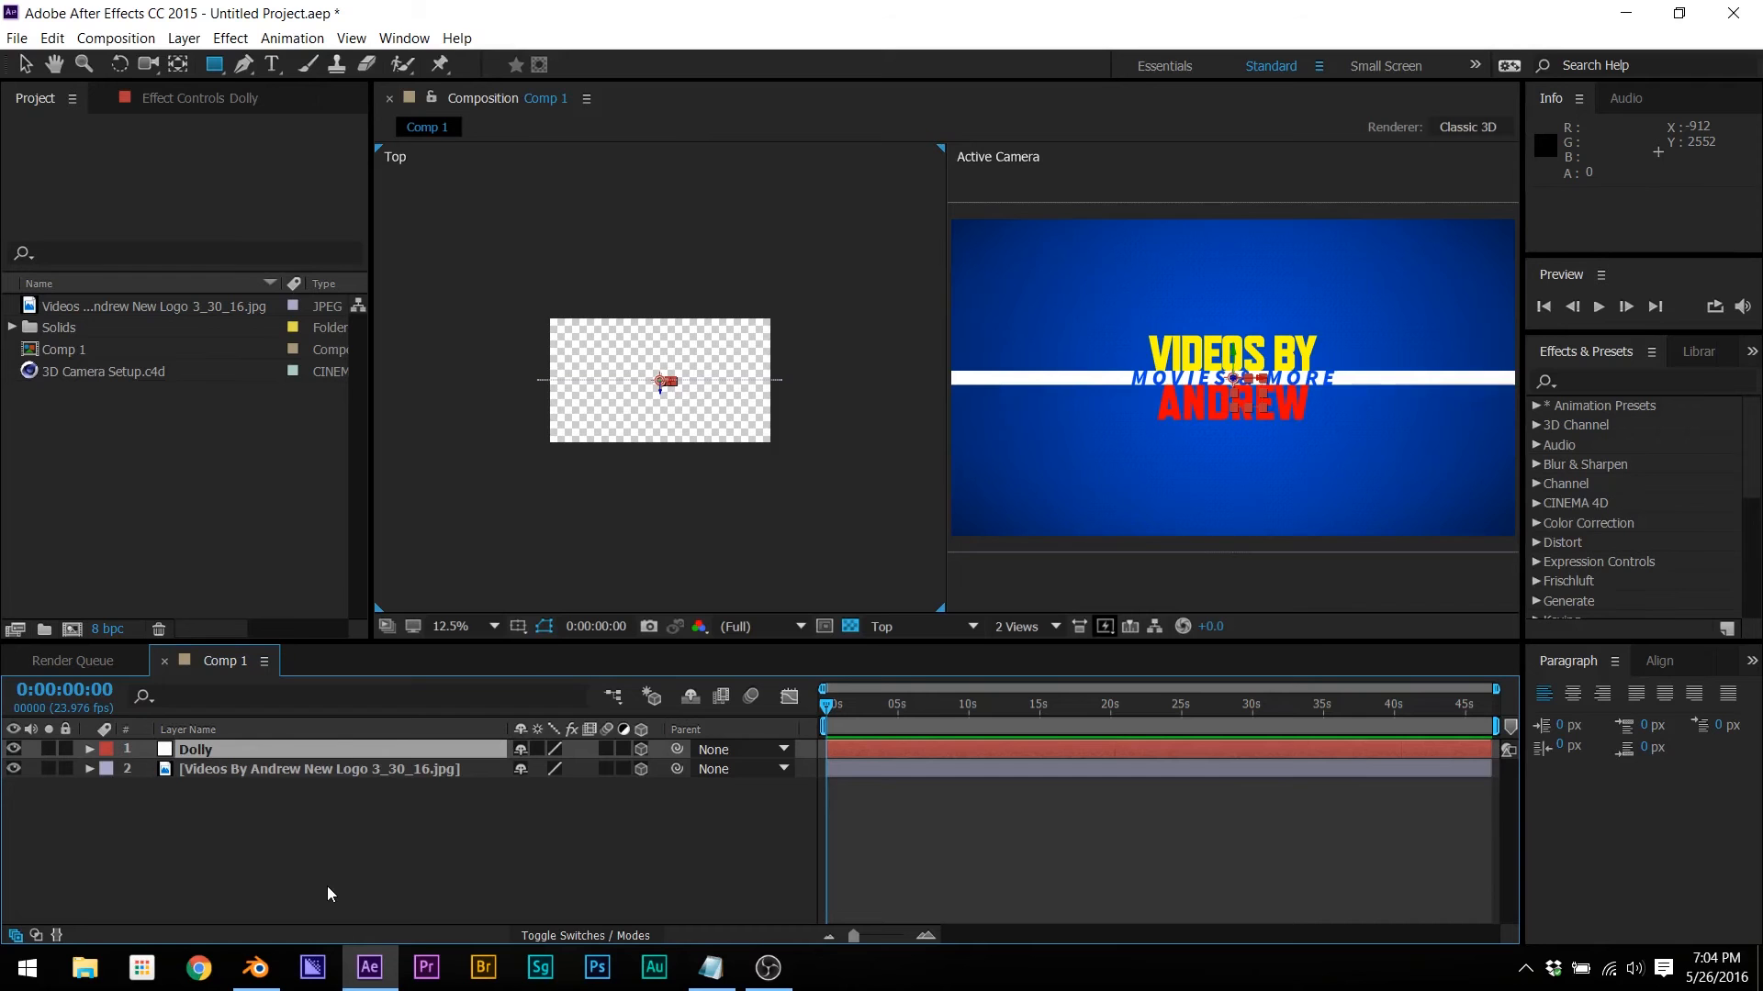
# Step: Add a new camera layer to Comp 1, accepting the existing camera settings
pyautogui.click(183, 38)
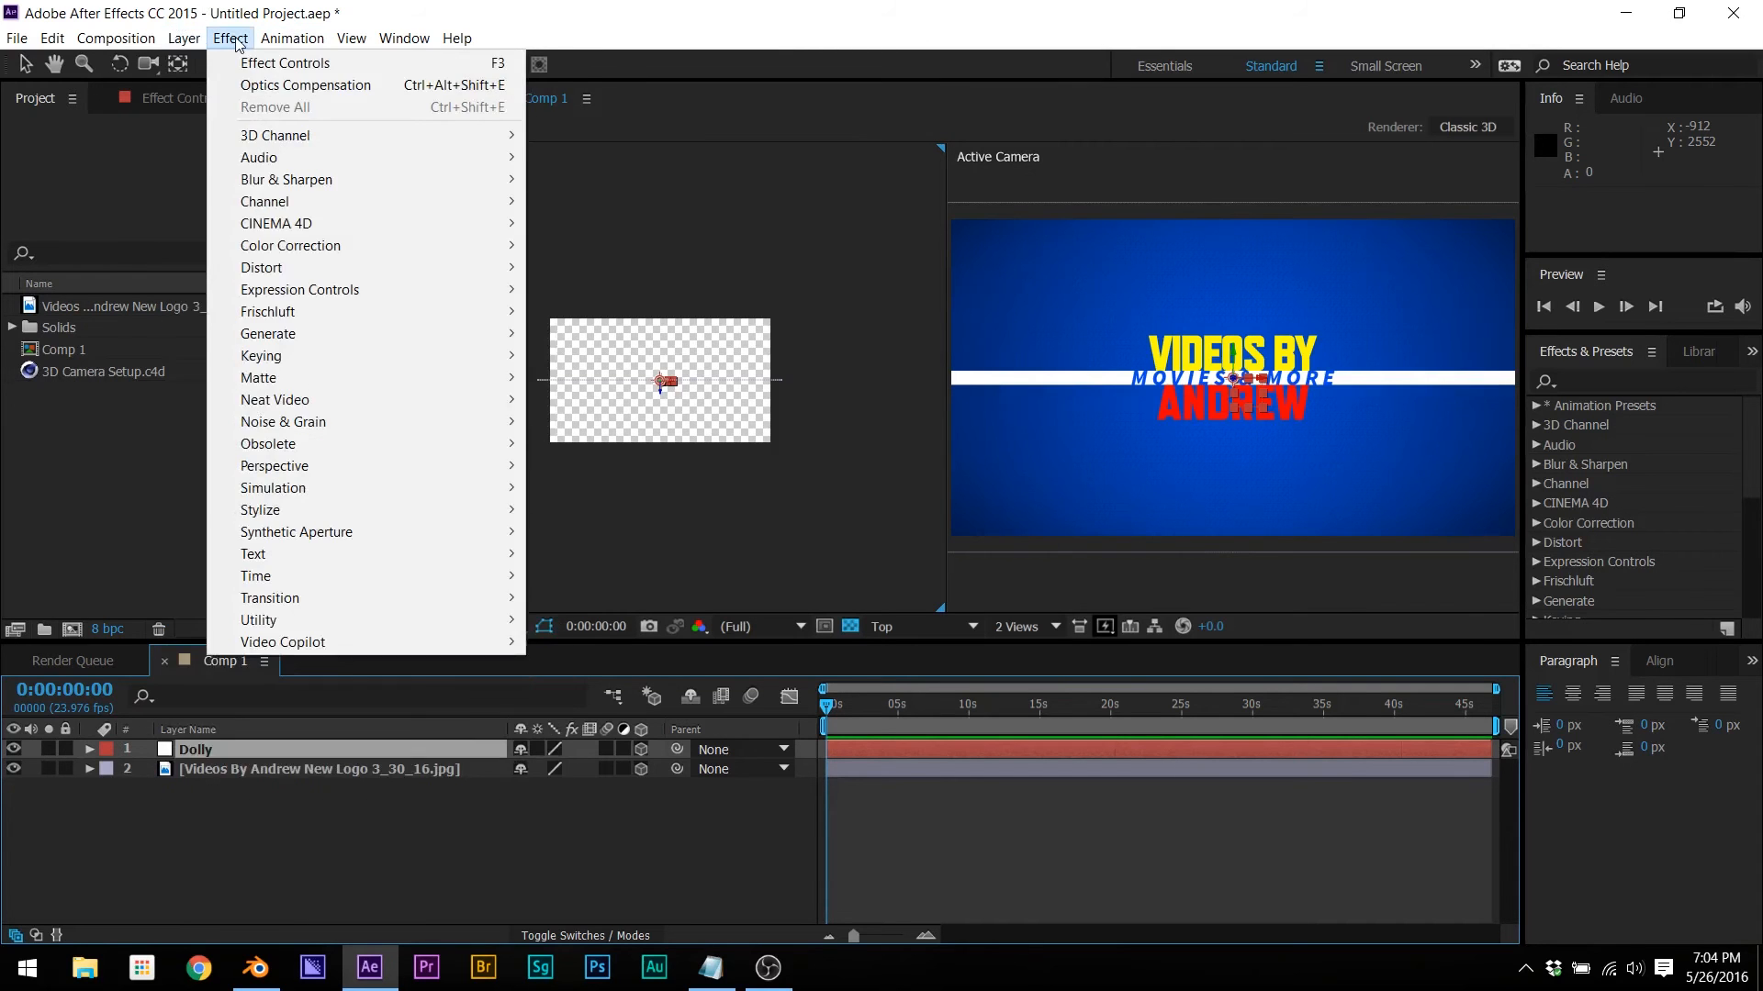
pyautogui.moveTo(367, 62)
pyautogui.click(626, 129)
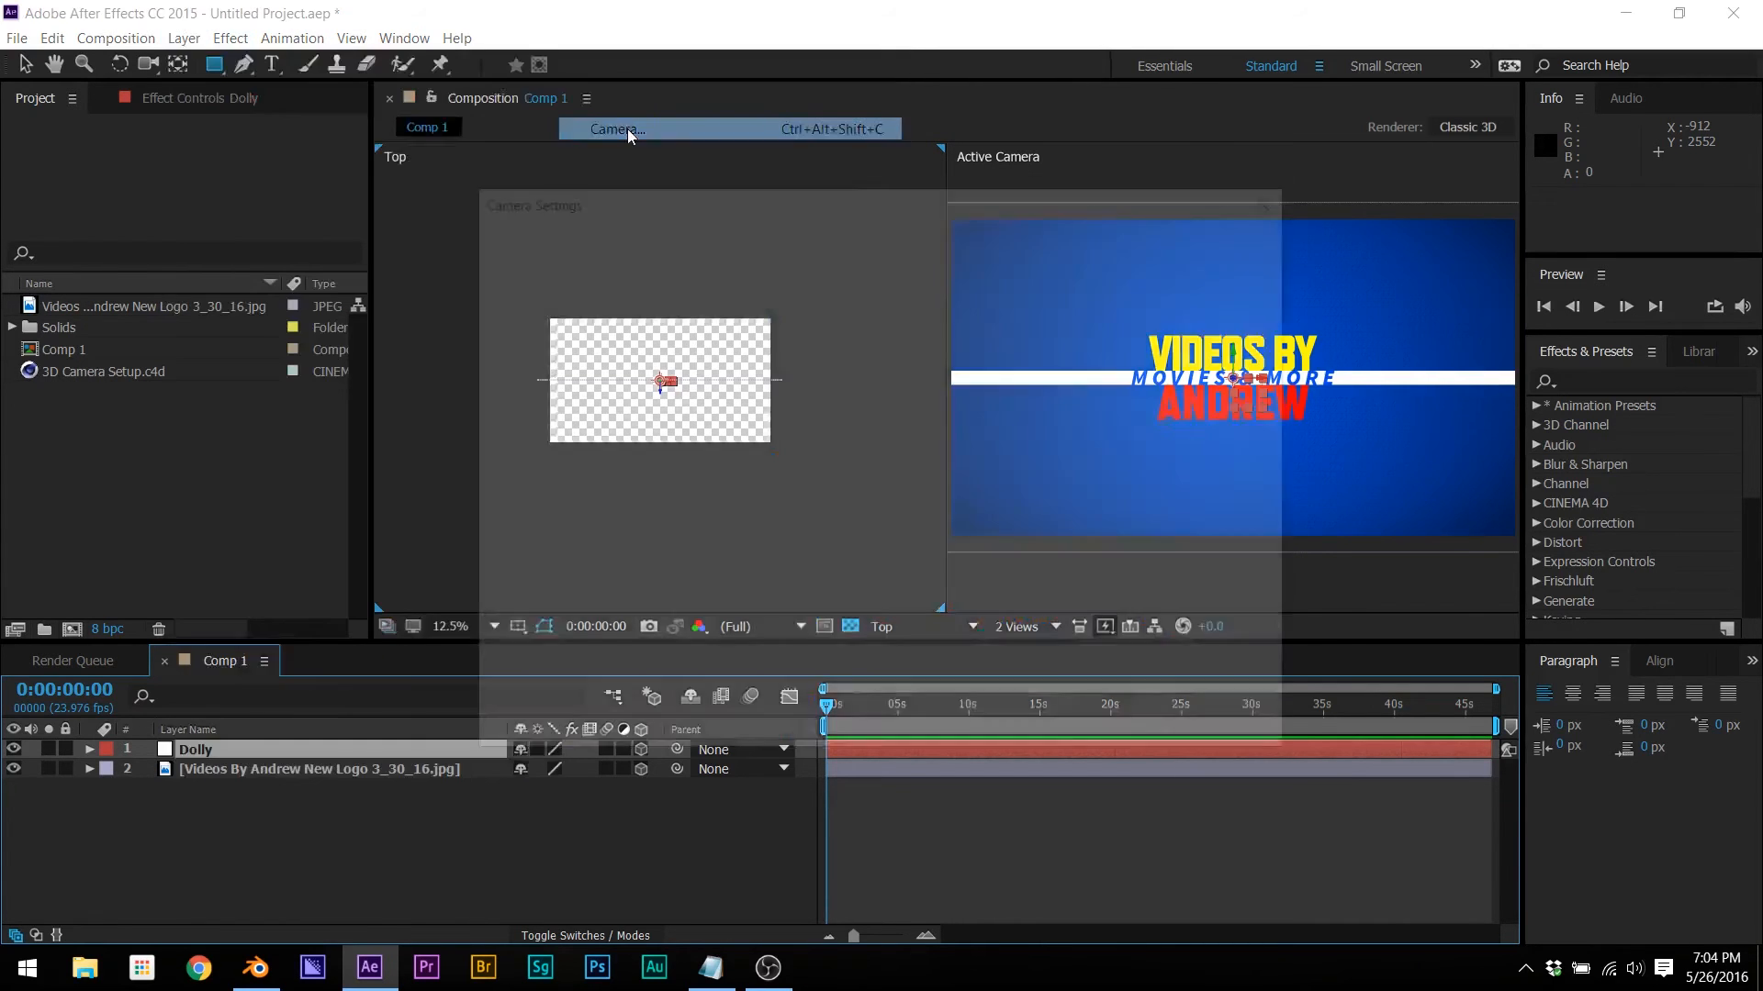
pyautogui.click(1090, 730)
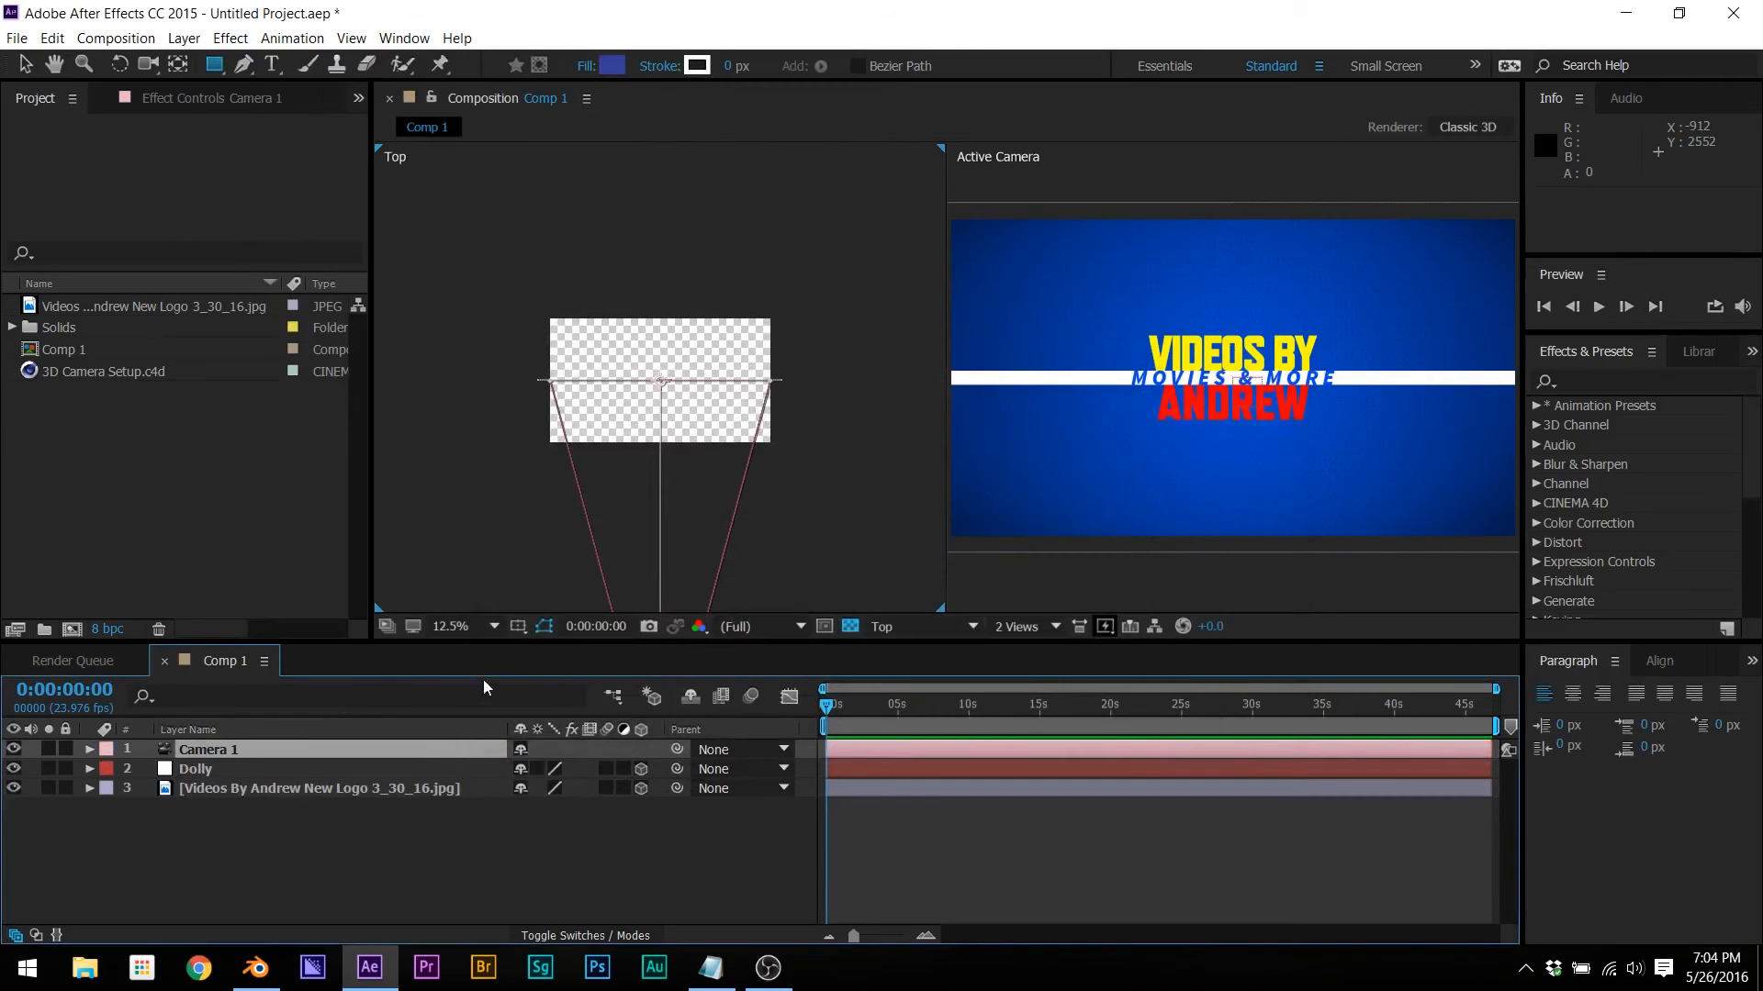
# Step: Set Camera 1's Z position to 0, parent it to the Dolly layer and deselect it
pyautogui.click(88, 750)
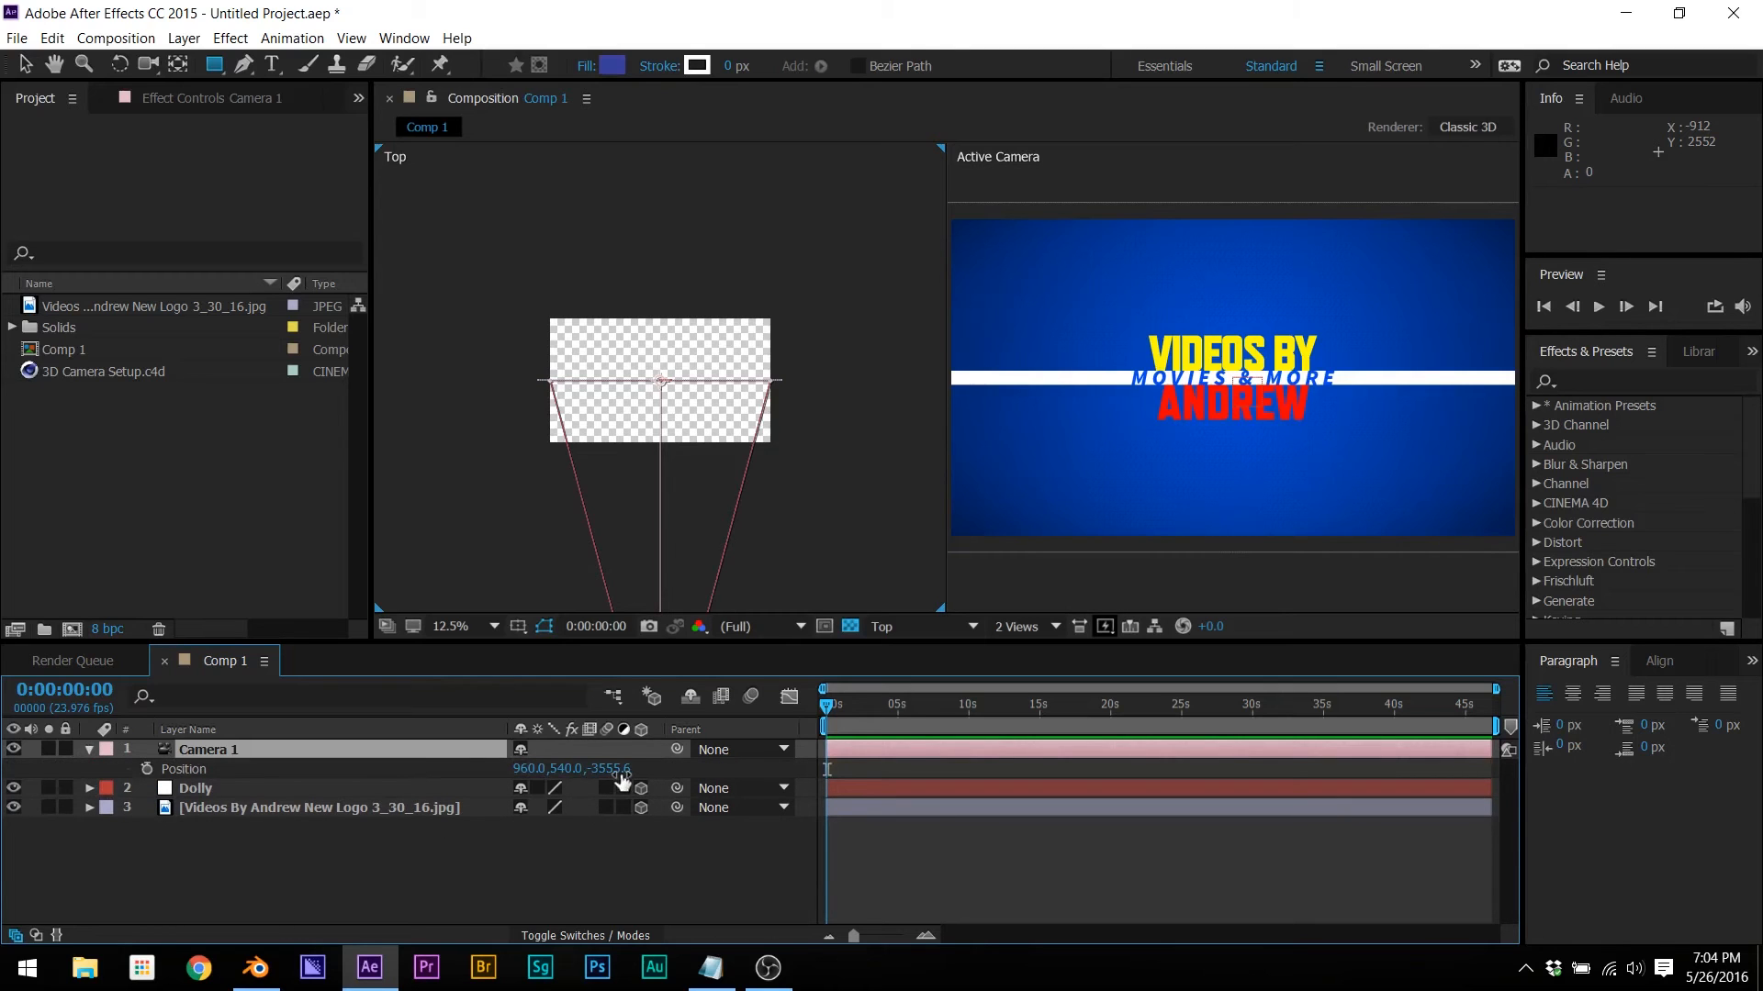
pyautogui.write('0')
pyautogui.press('Return')
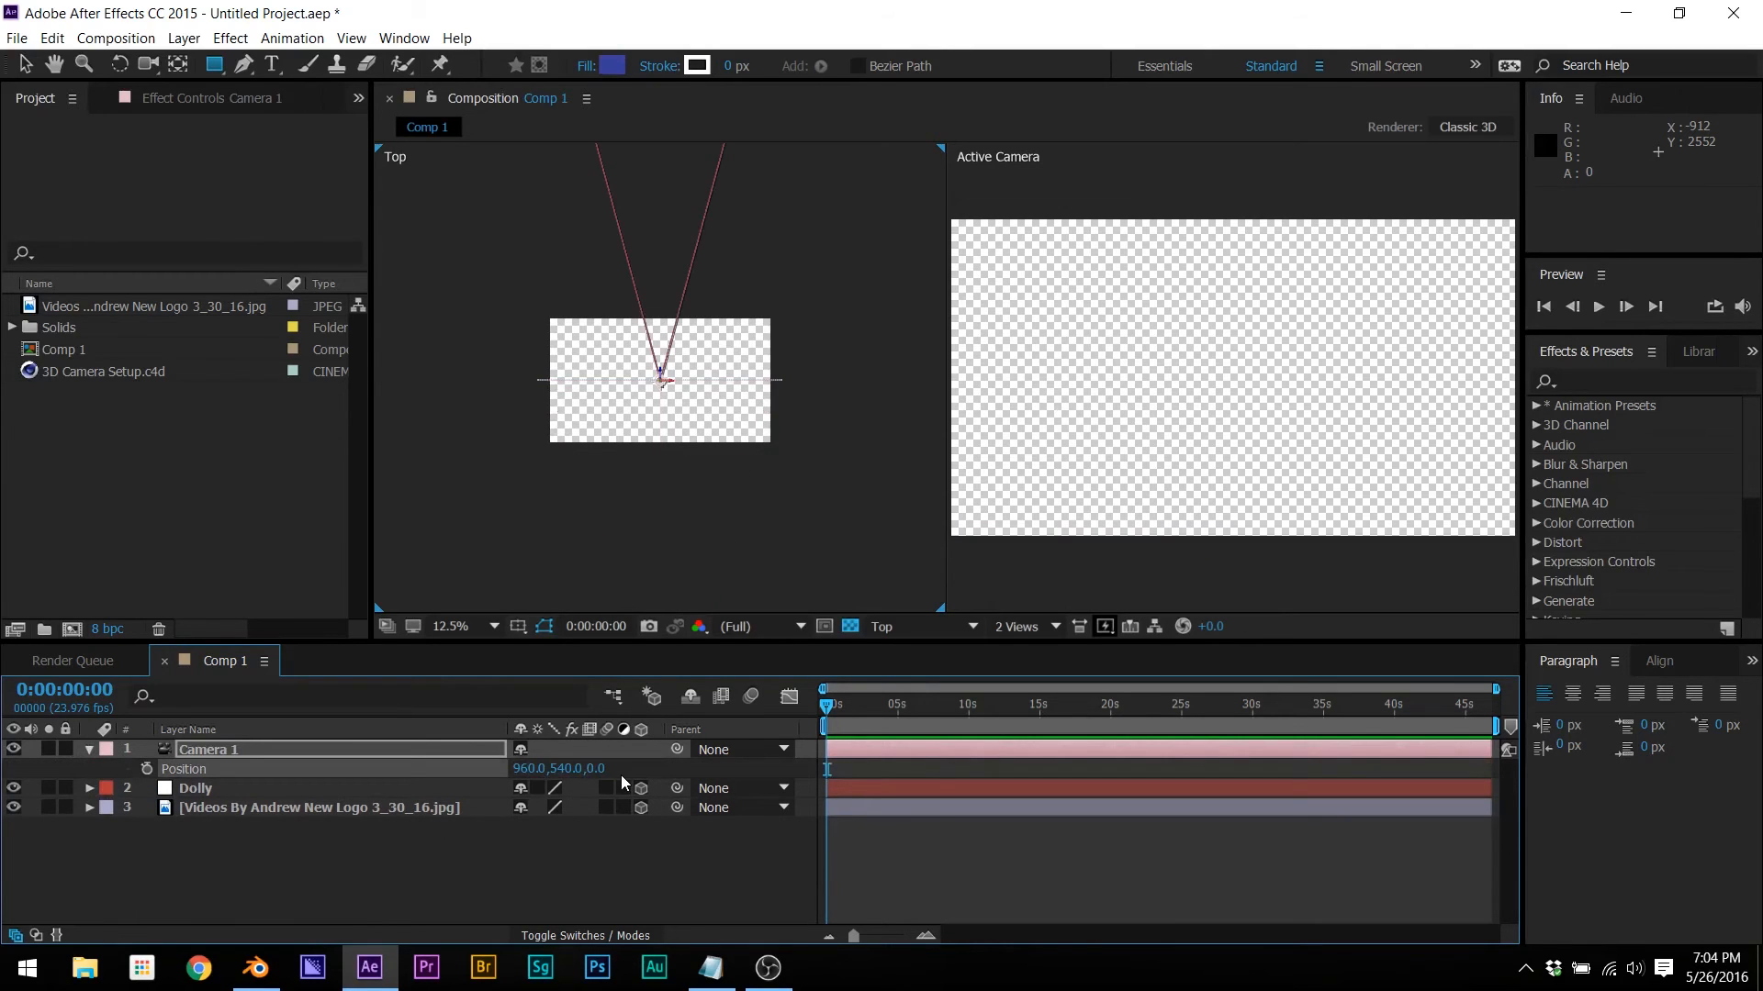
pyautogui.moveTo(677, 750); pyautogui.dragTo(228, 795)
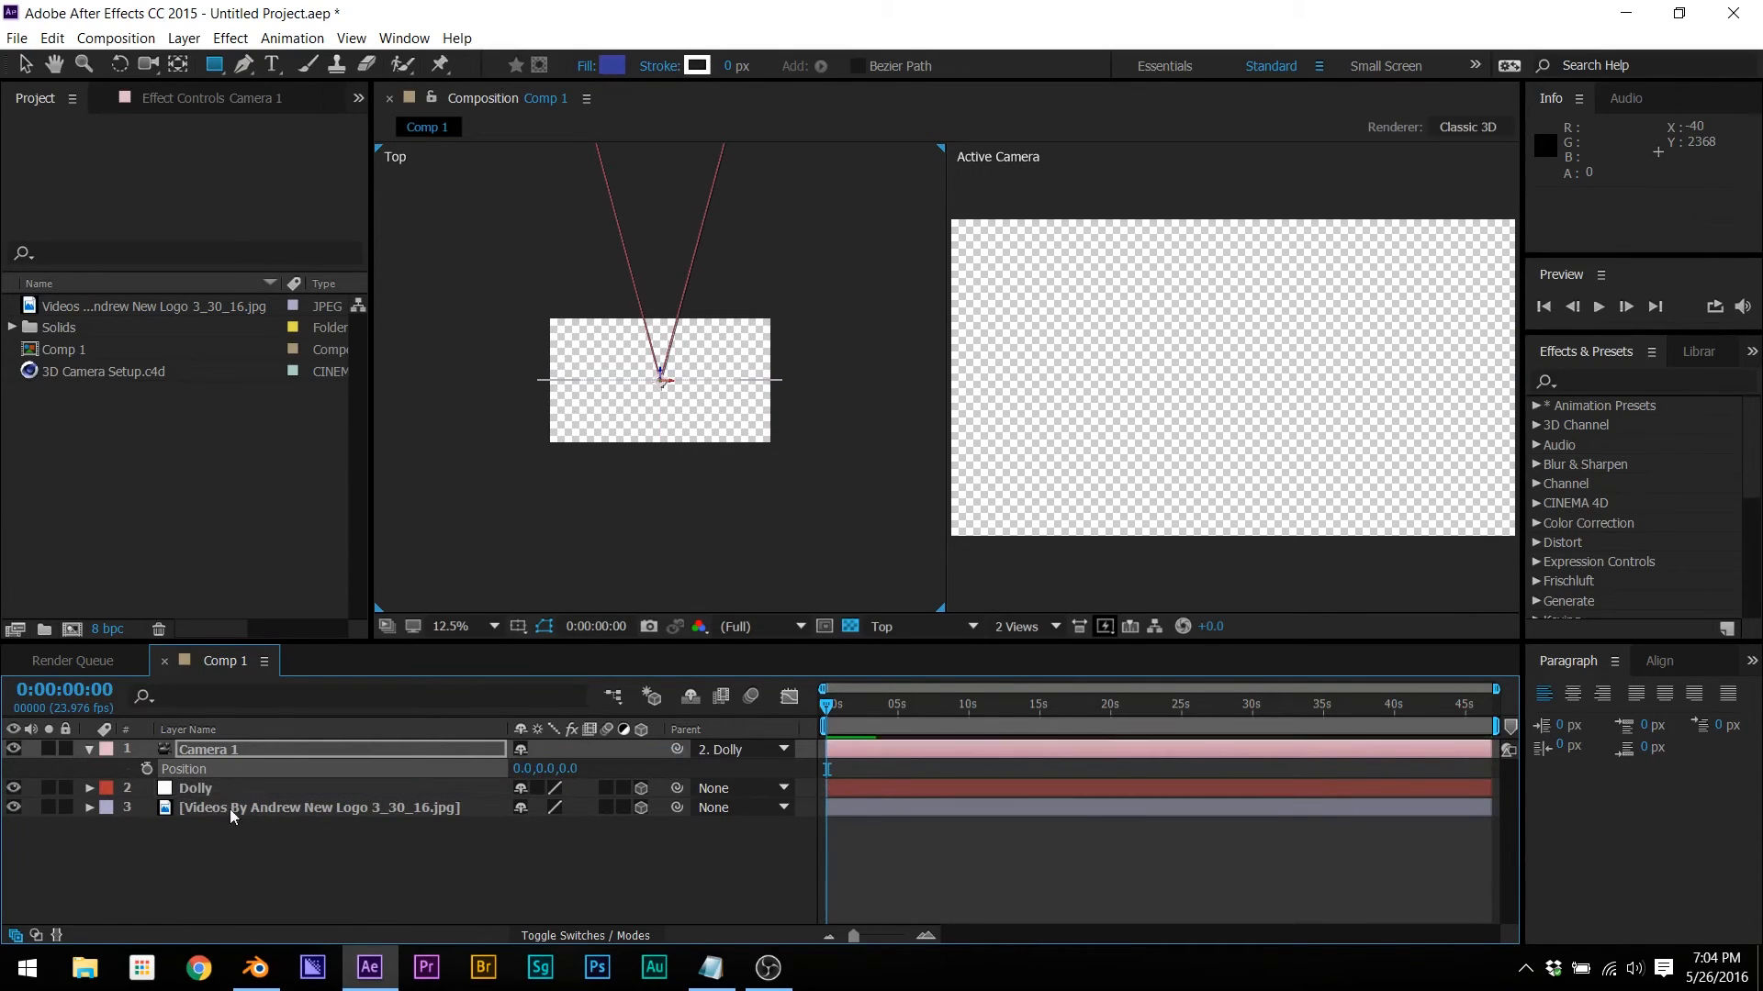
pyautogui.click(338, 874)
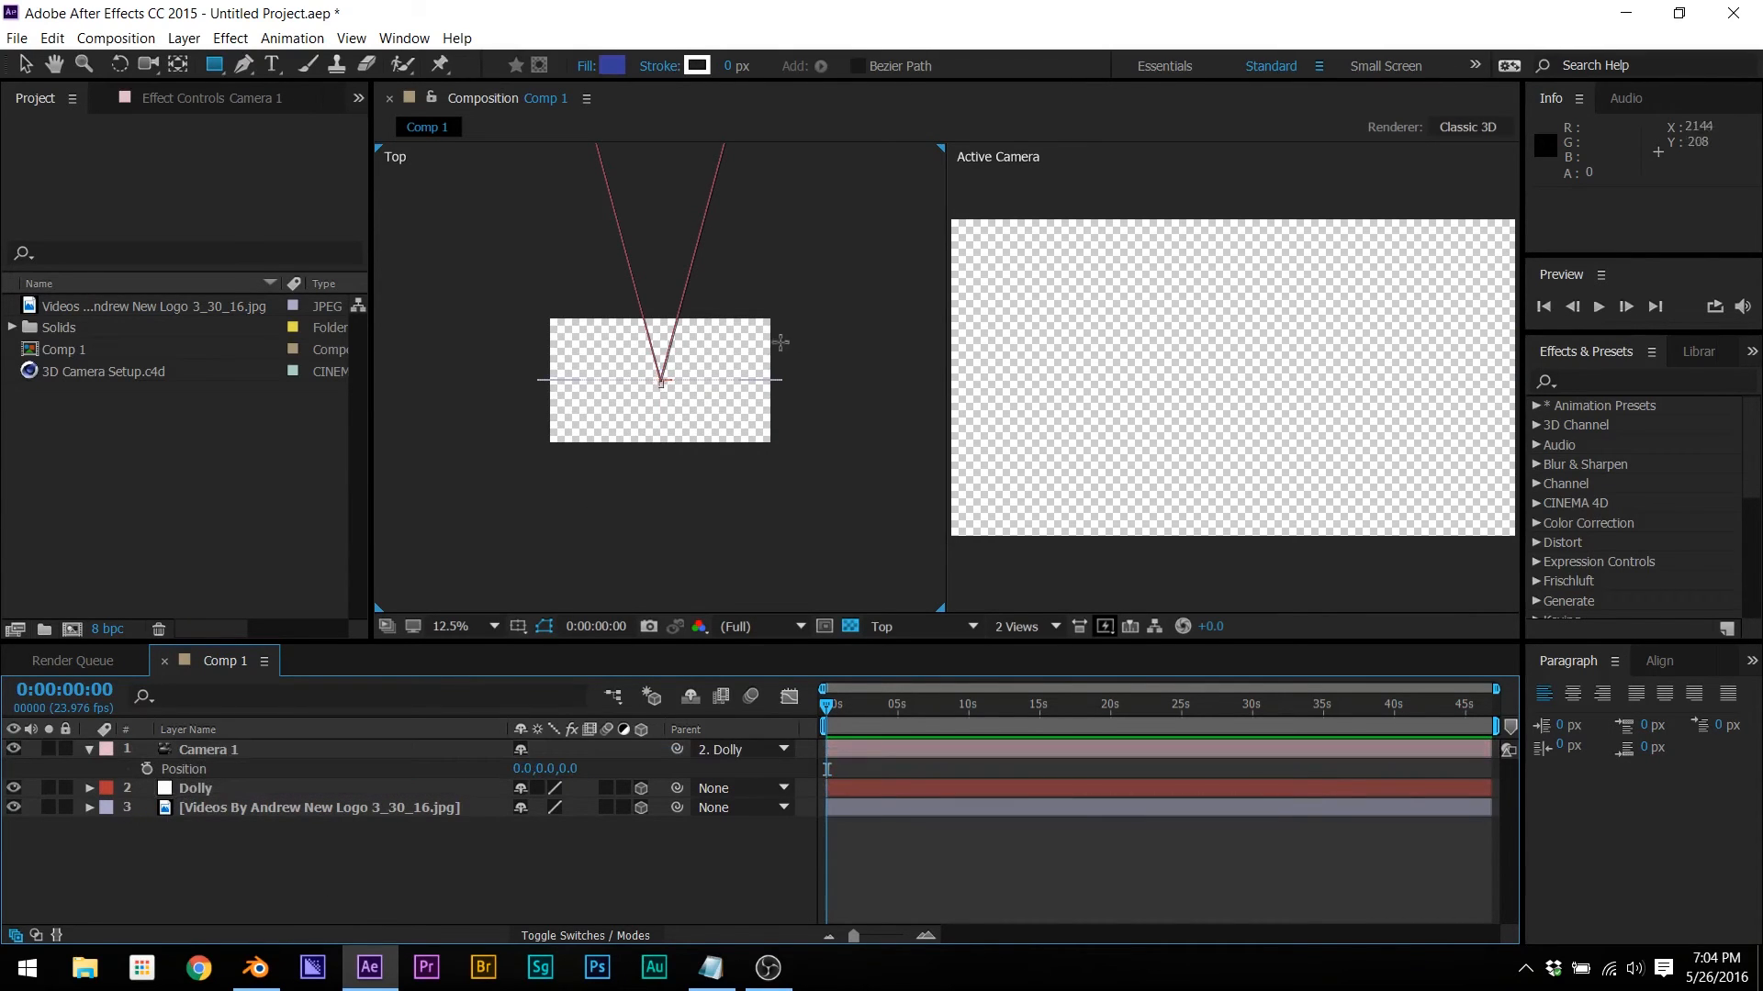
# Step: Move the Dolly null back along its Z axis in the Top view until the whole logo shows in the Active Camera view
pyautogui.press('v')
pyautogui.press('/')
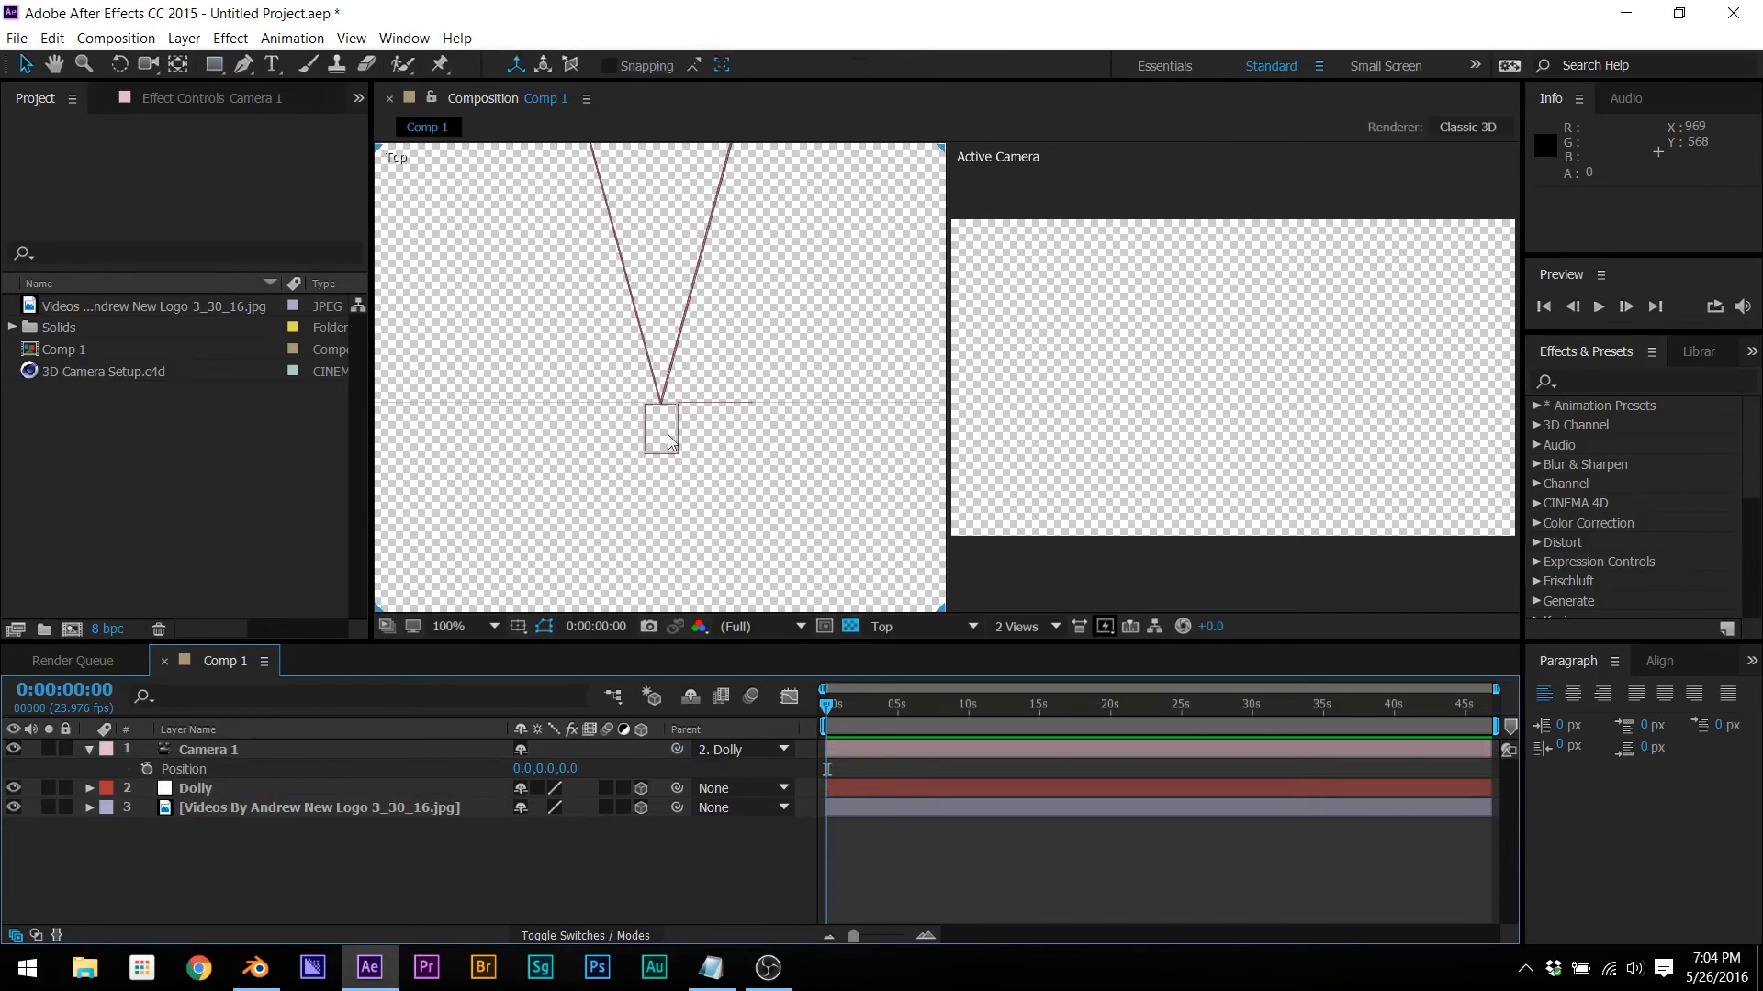
pyautogui.click(205, 791)
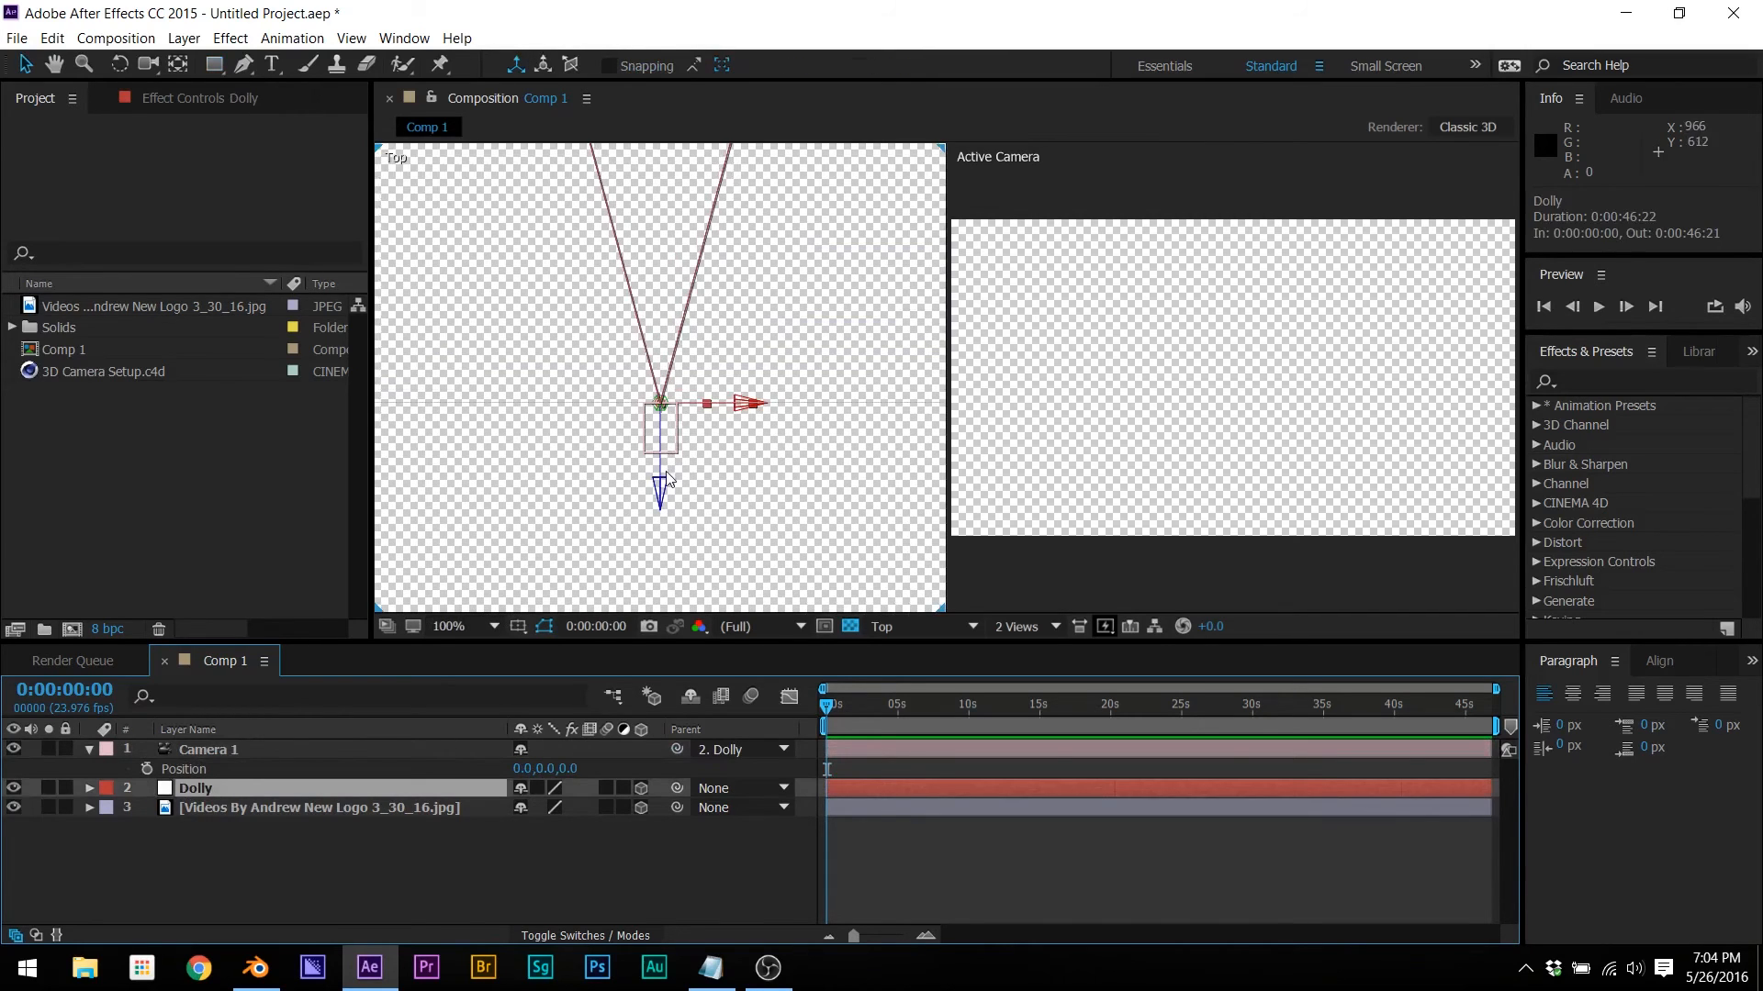
pyautogui.click(667, 490)
pyautogui.click(690, 408)
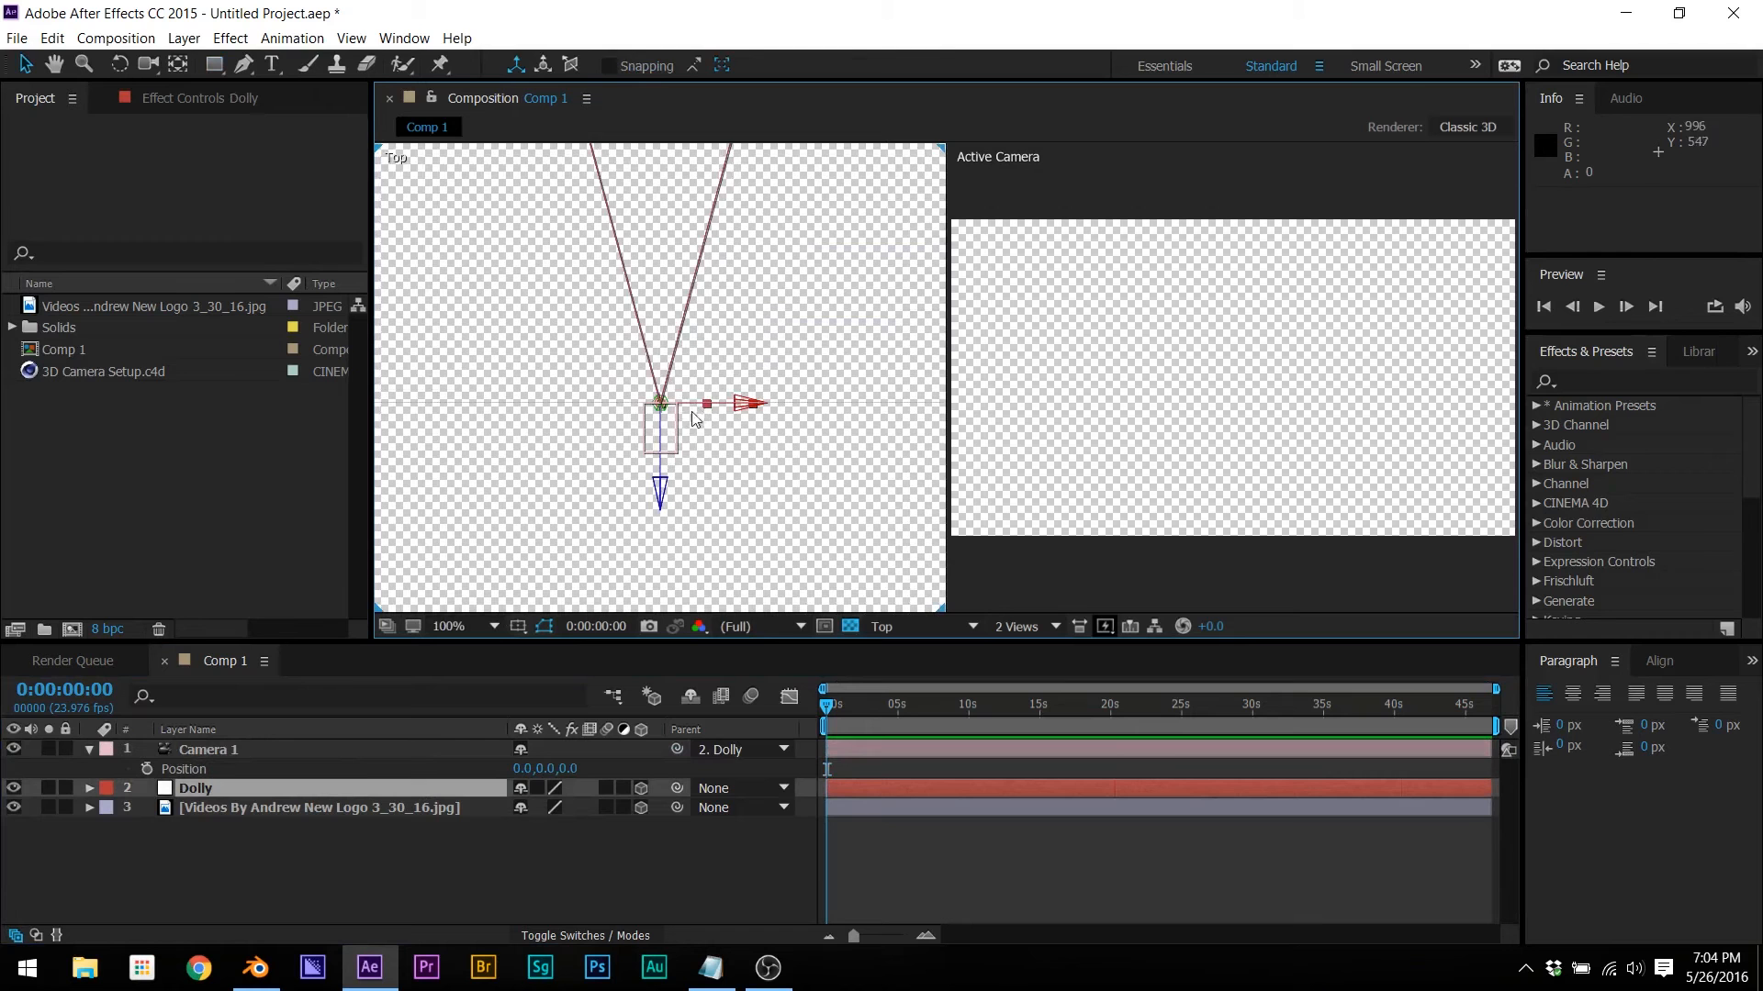
pyautogui.moveTo(661, 498); pyautogui.dragTo(642, 821)
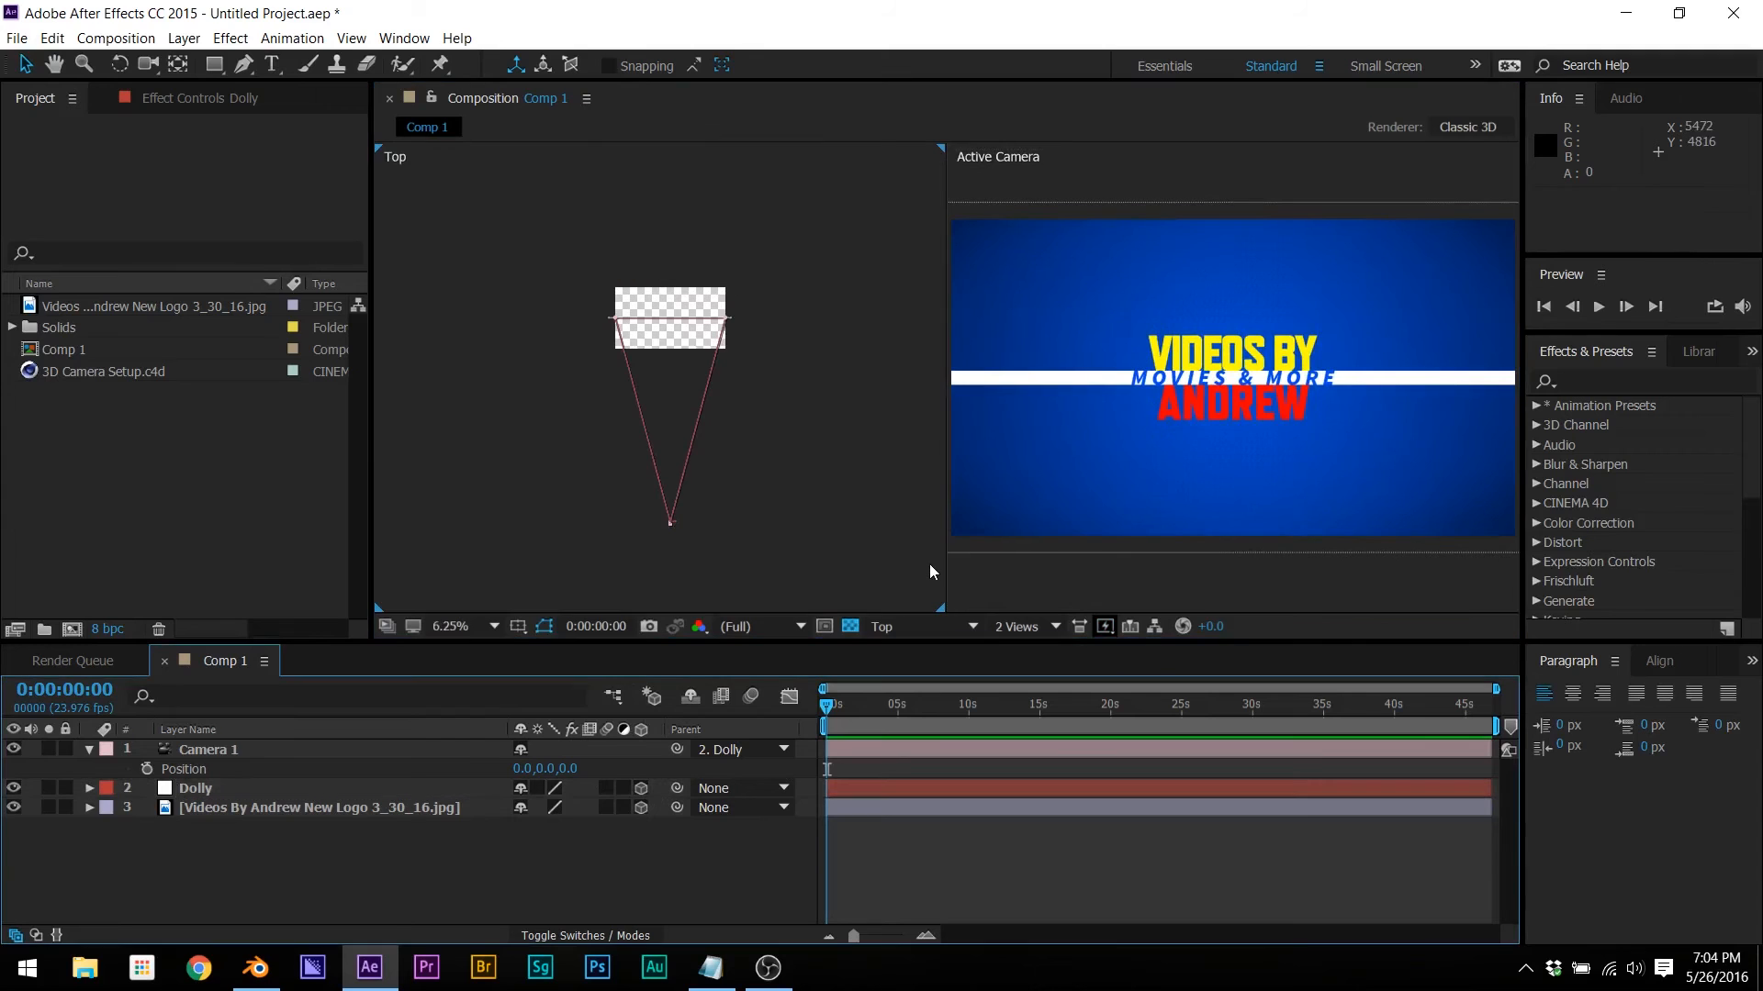
# Step: Add another null object to Comp 1, make it a 3D layer and rename it camera target
pyautogui.click(196, 39)
pyautogui.moveTo(209, 62)
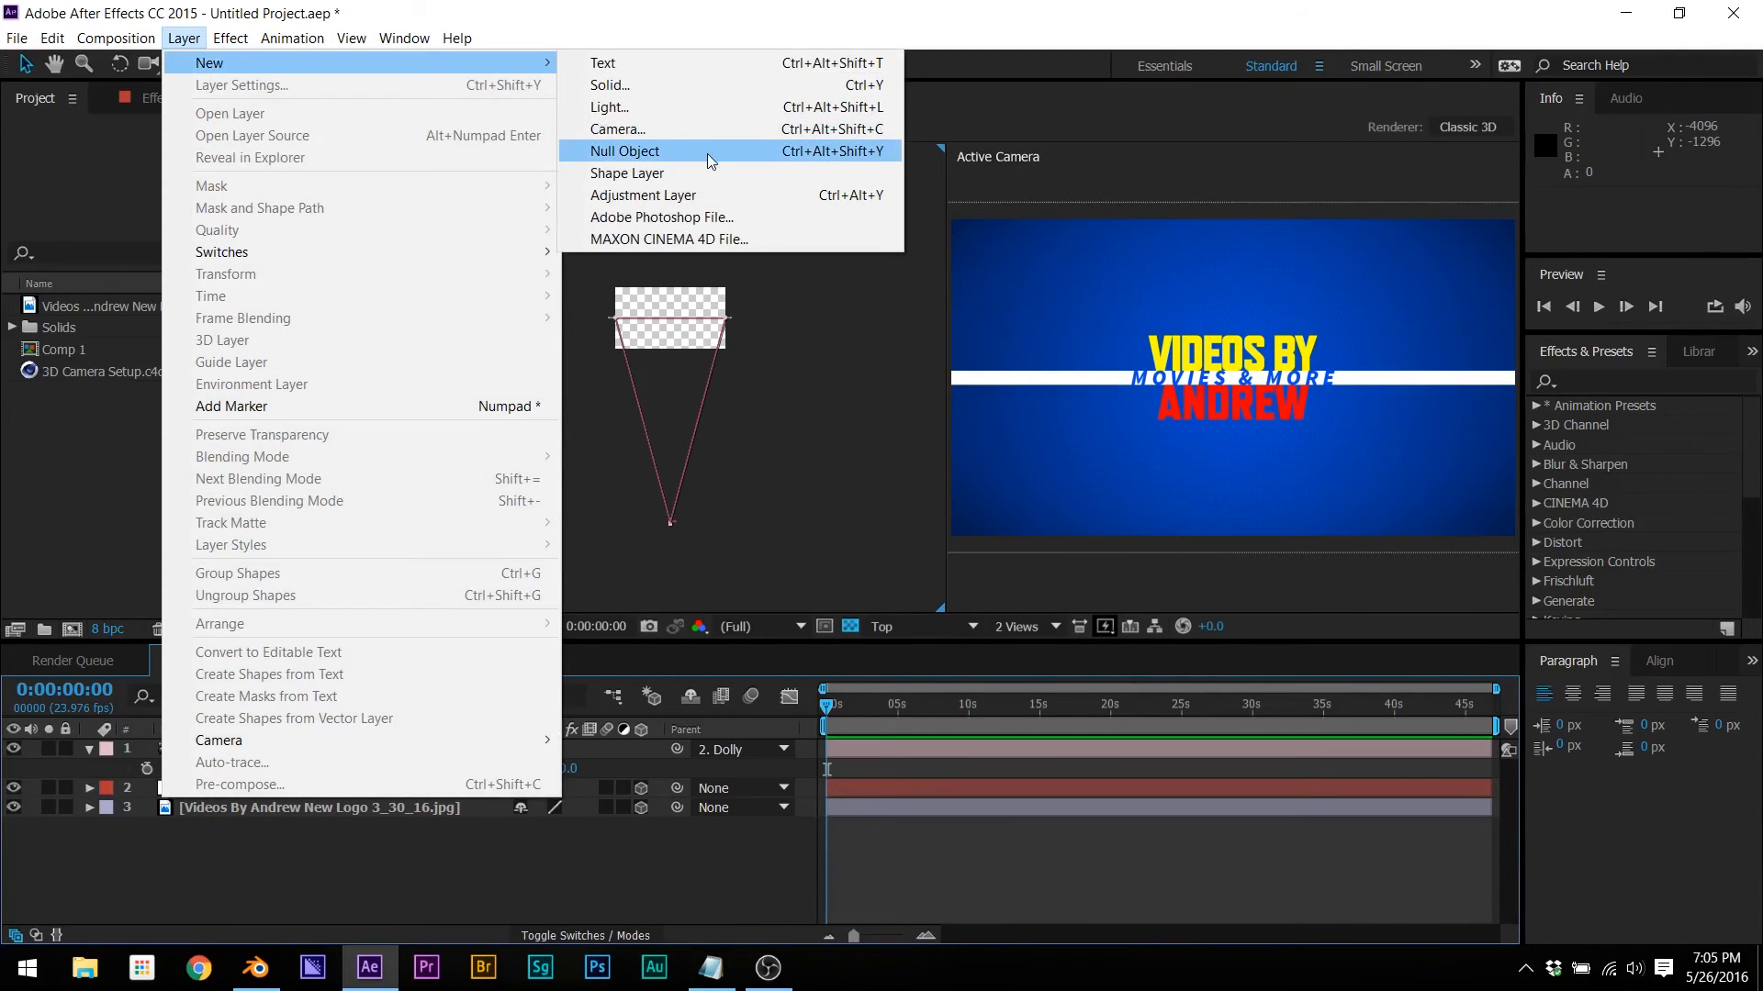
pyautogui.click(707, 153)
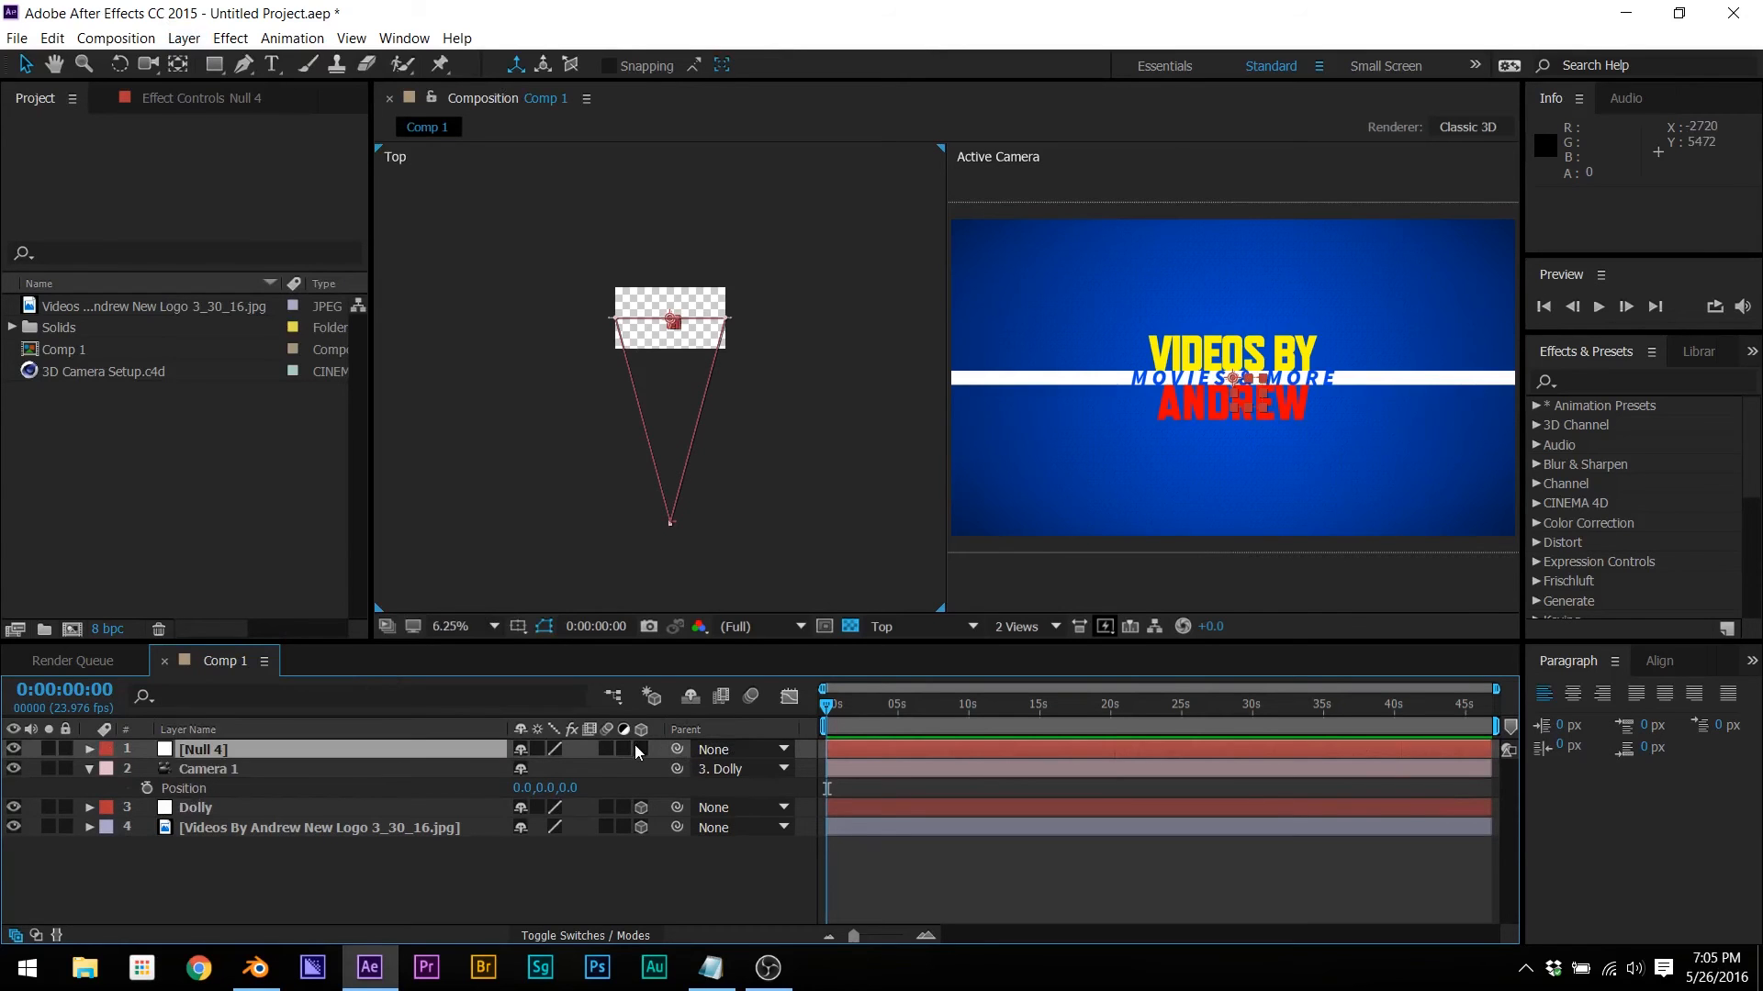
pyautogui.rightClick(221, 751)
pyautogui.click(371, 932)
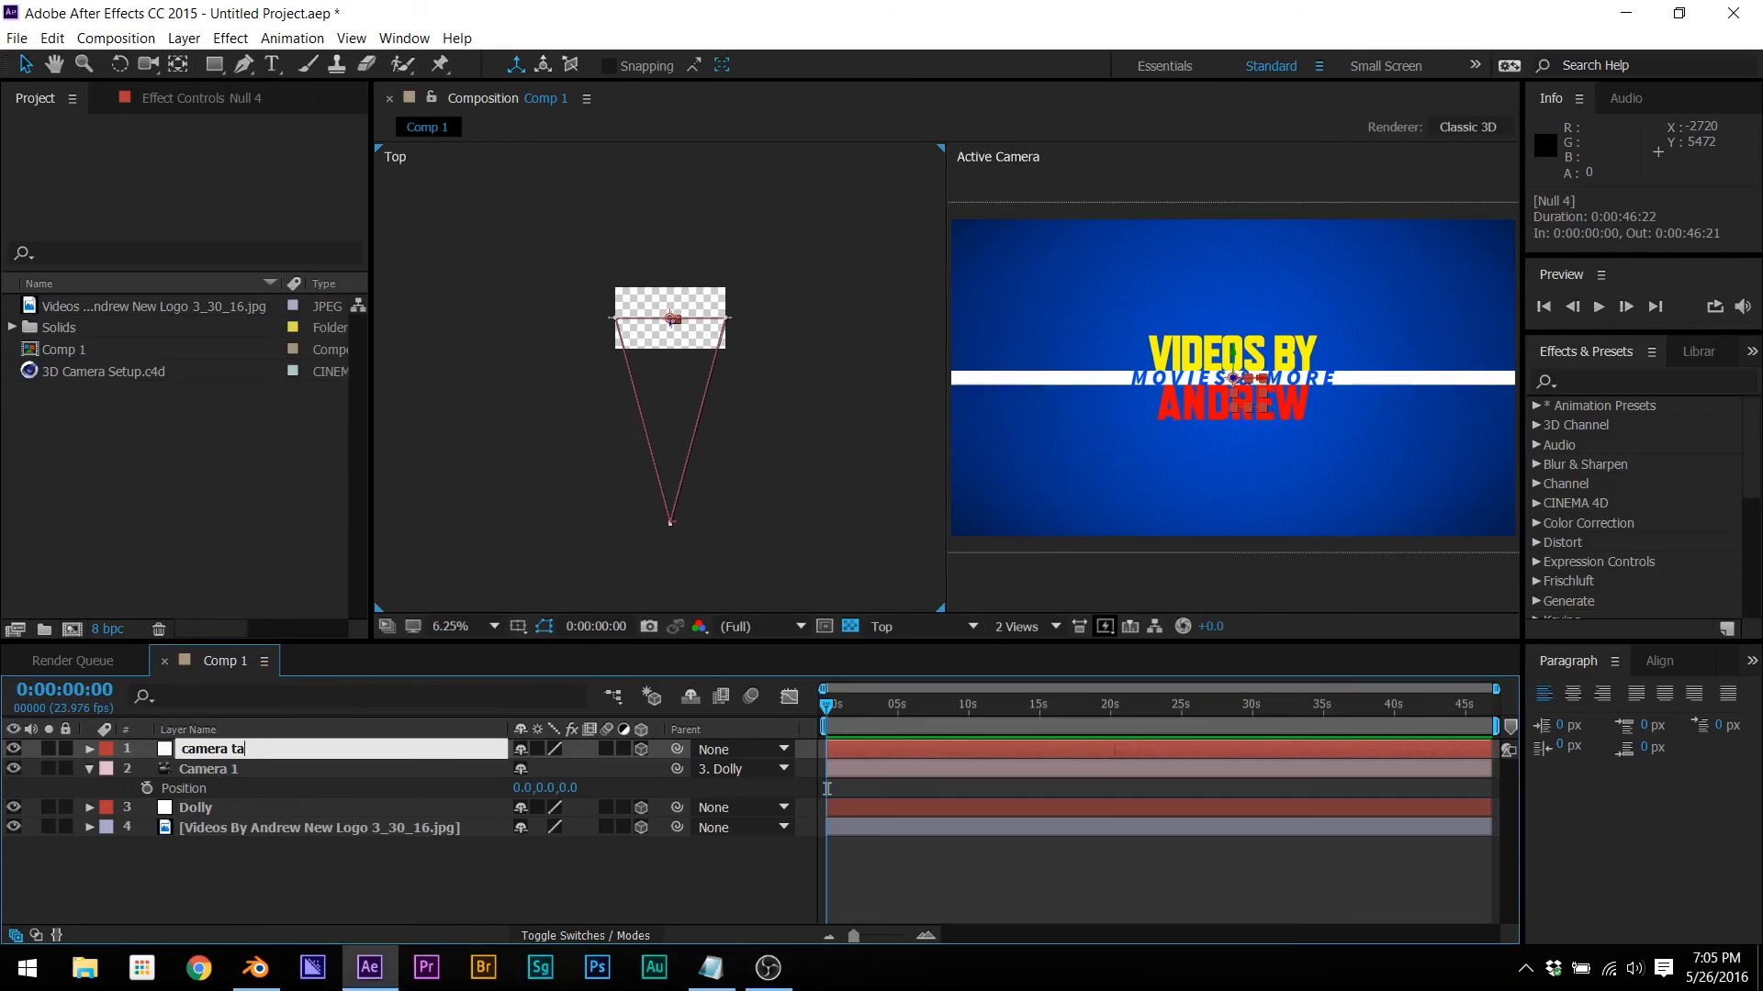
pyautogui.write('camera target')
pyautogui.press('Return')
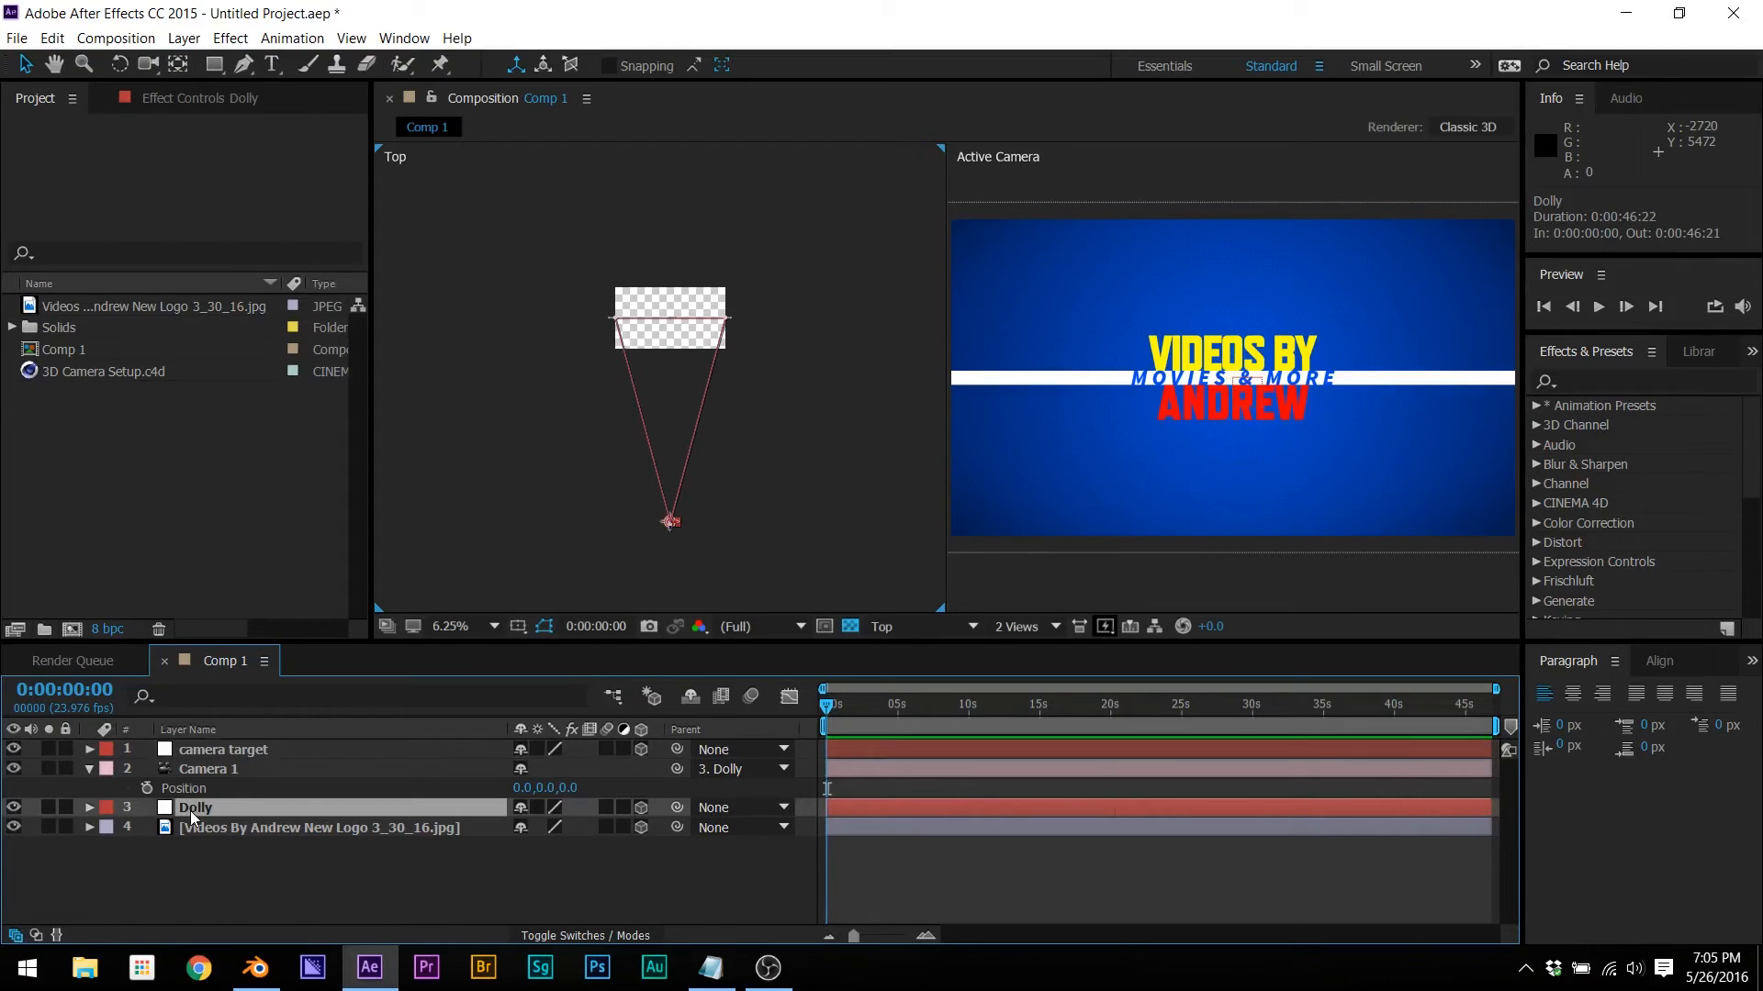
# Step: Reveal Camera 1's transform properties and enable an expression on its Orientation
pyautogui.click(90, 770)
pyautogui.click(90, 770)
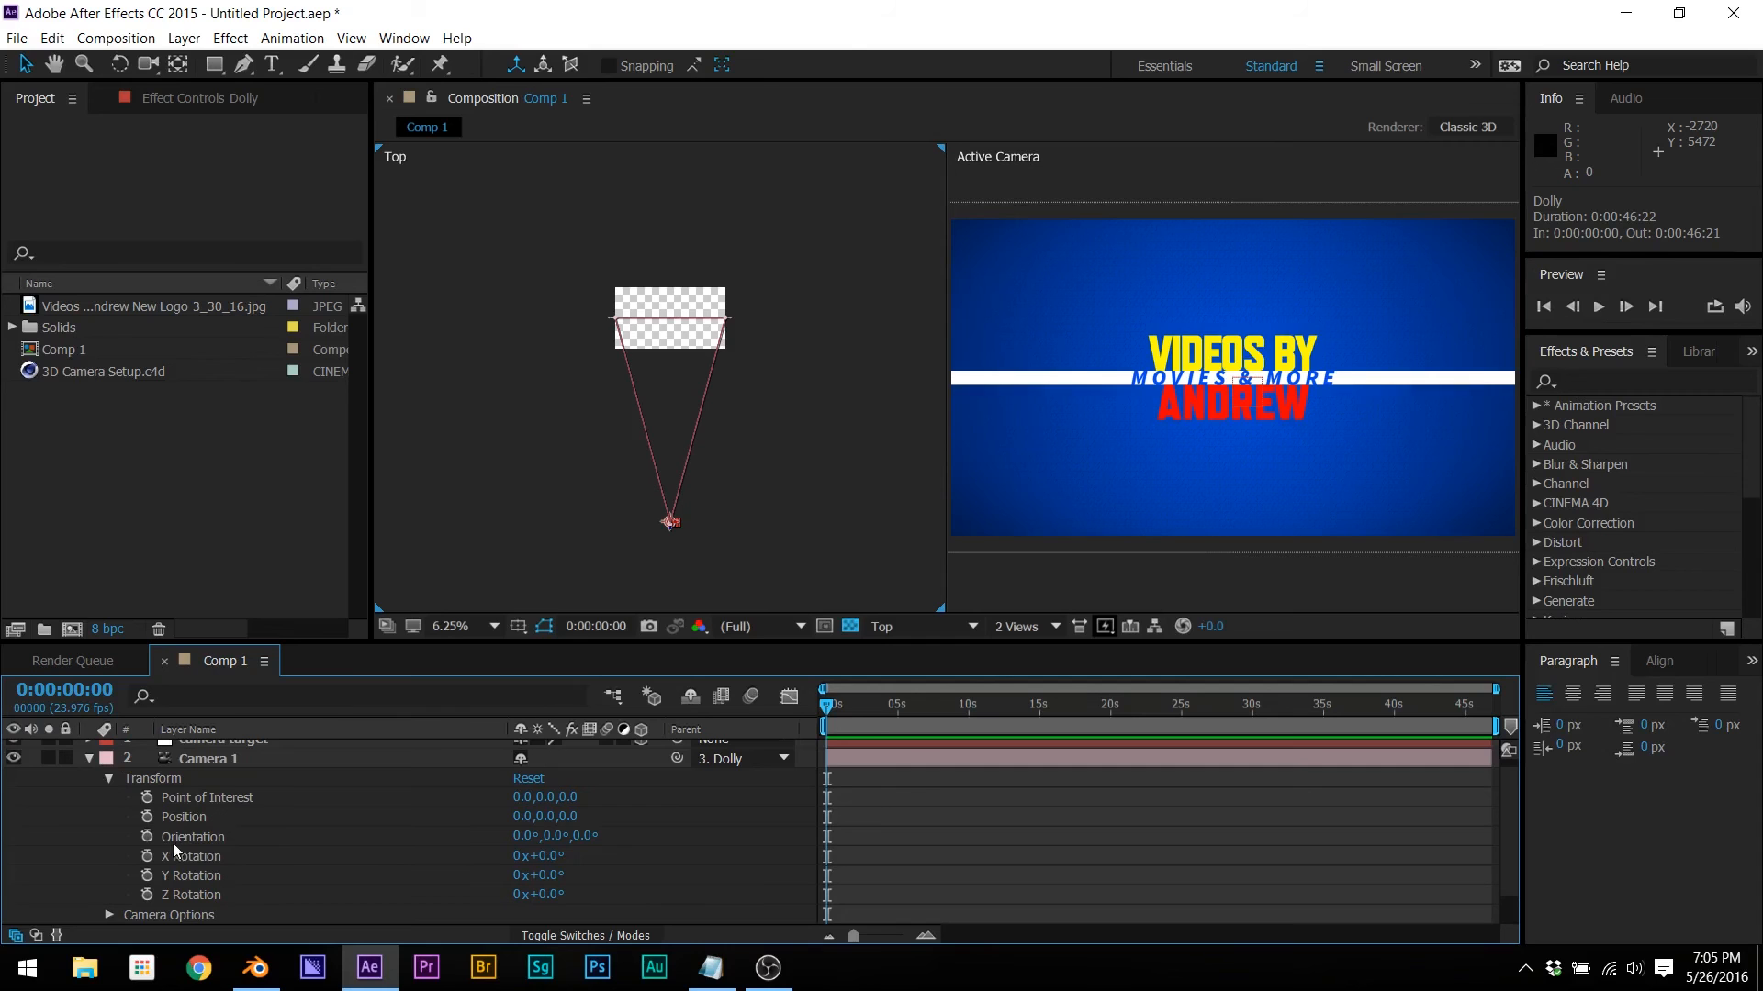
pyautogui.keyDown('alt'); pyautogui.click(148, 837); pyautogui.keyUp('alt')
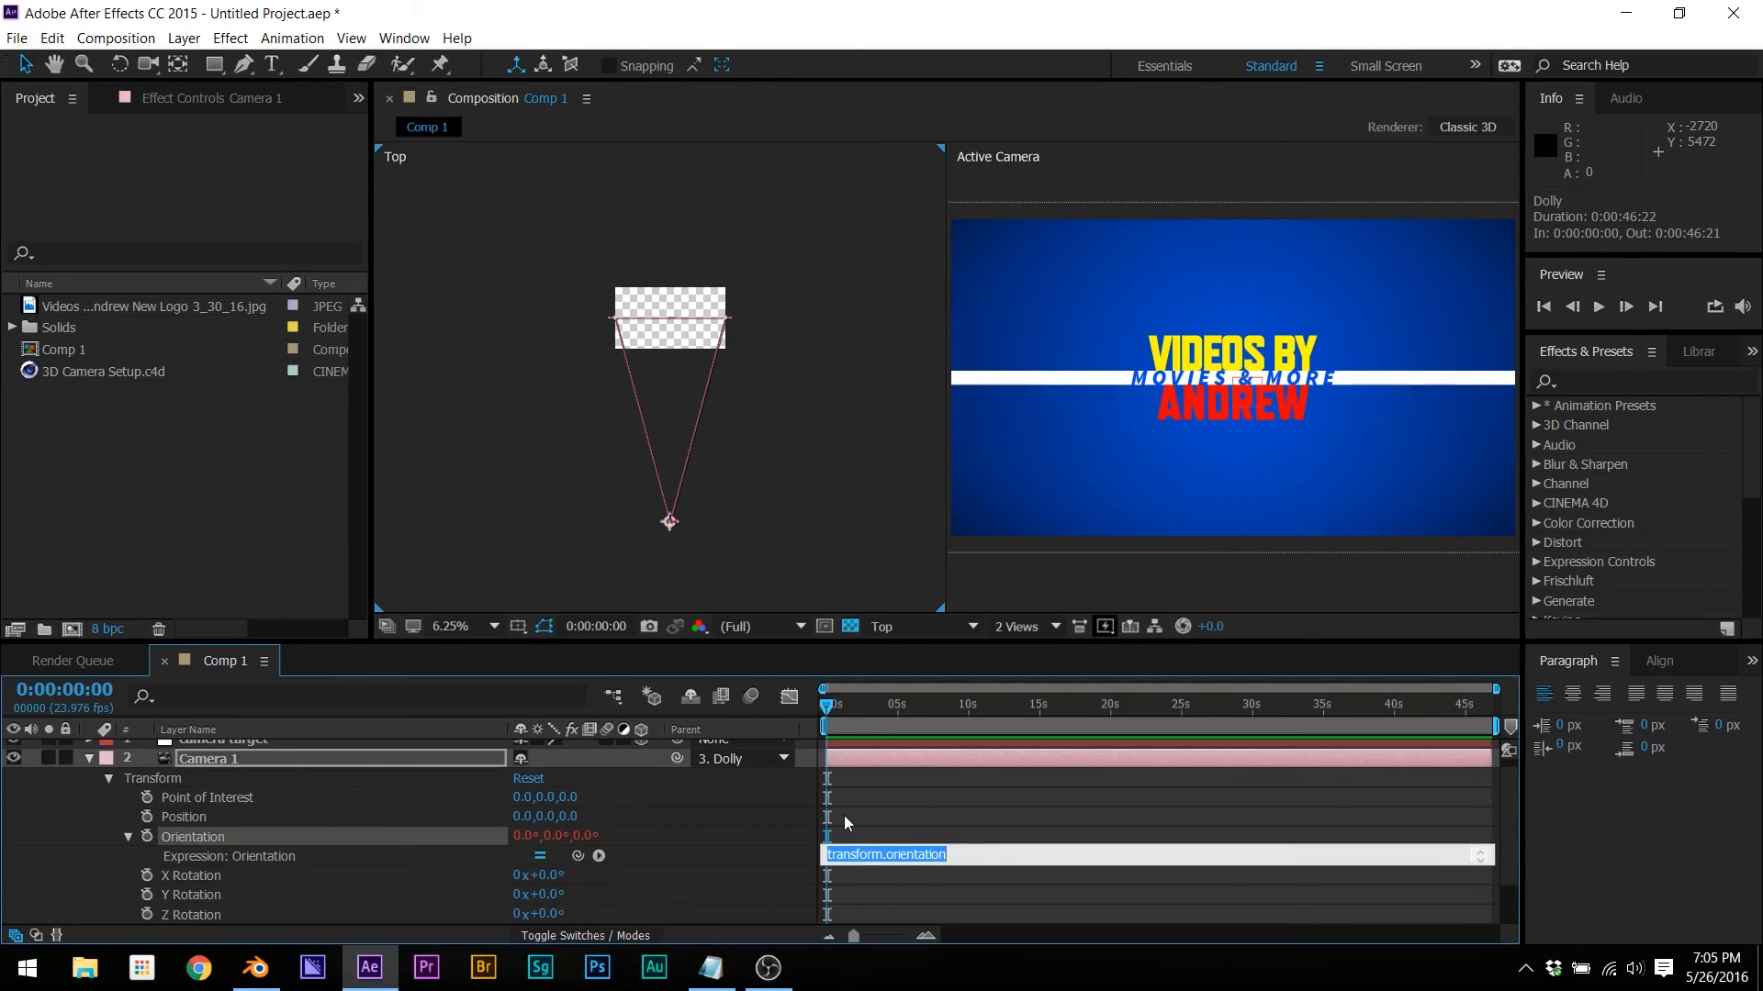
# Step: Copy the complete camera target lookAt script from Notepad and paste it in After Effects over Camera 1's default Orientation expression
pyautogui.click(711, 967)
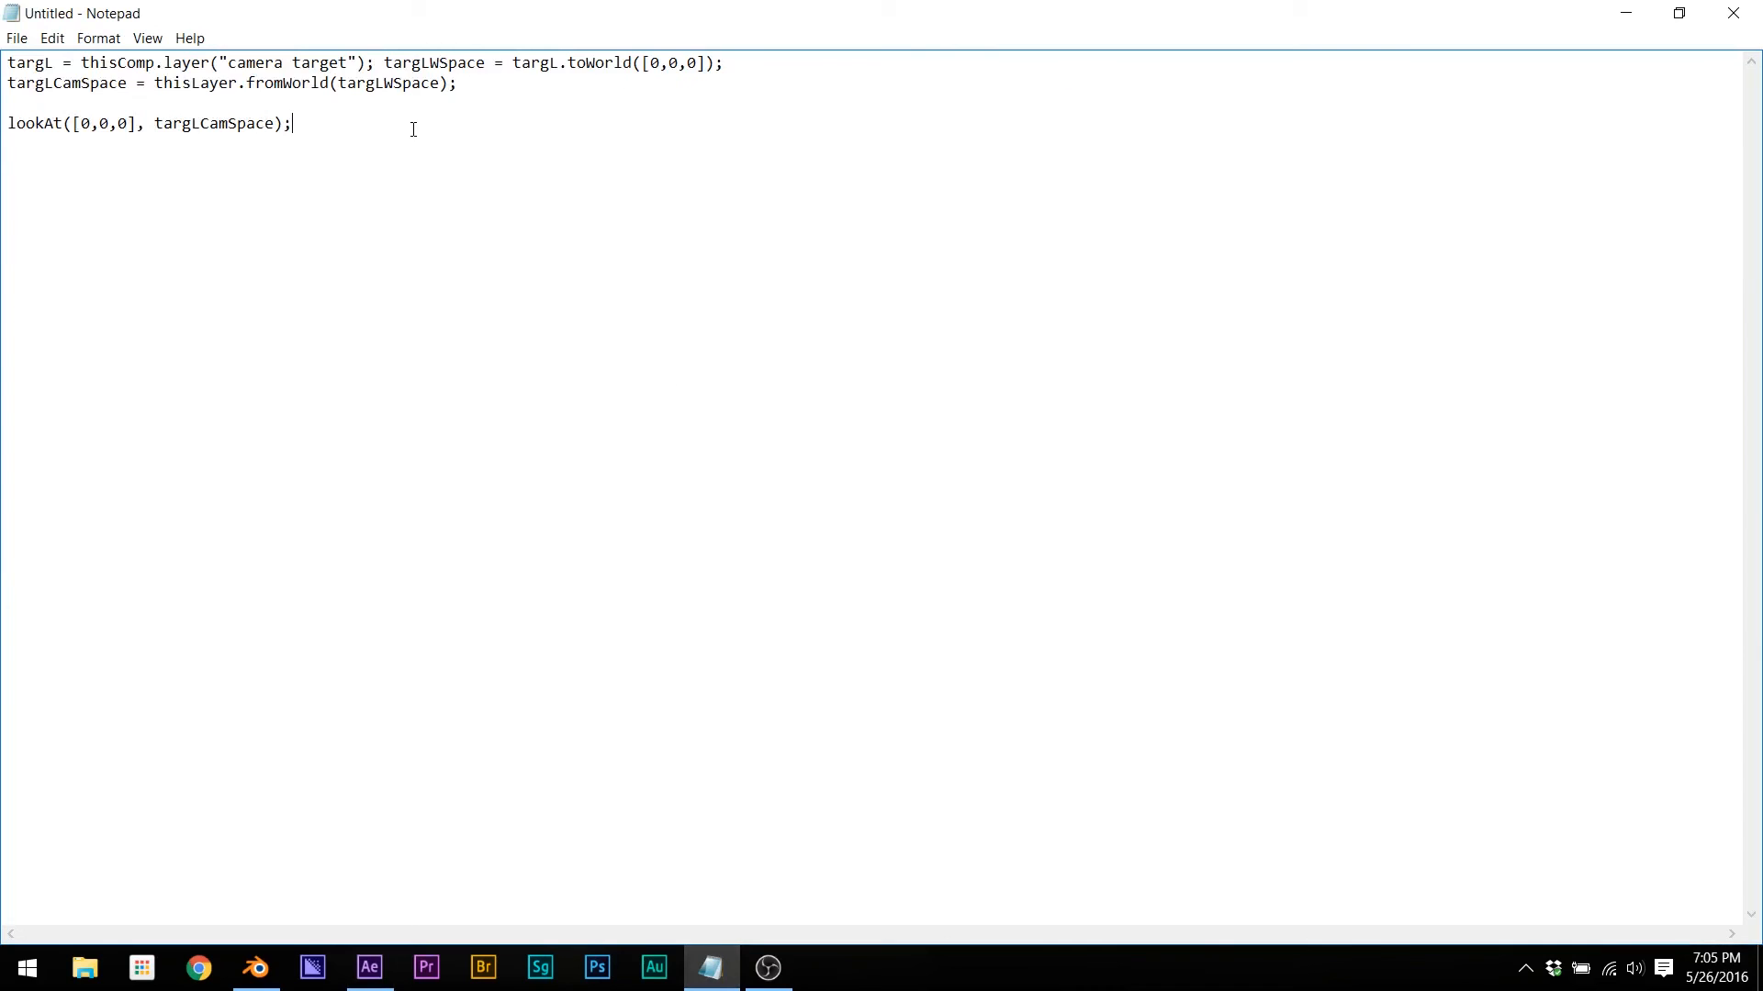
pyautogui.hotkey('ctrl', 'a')
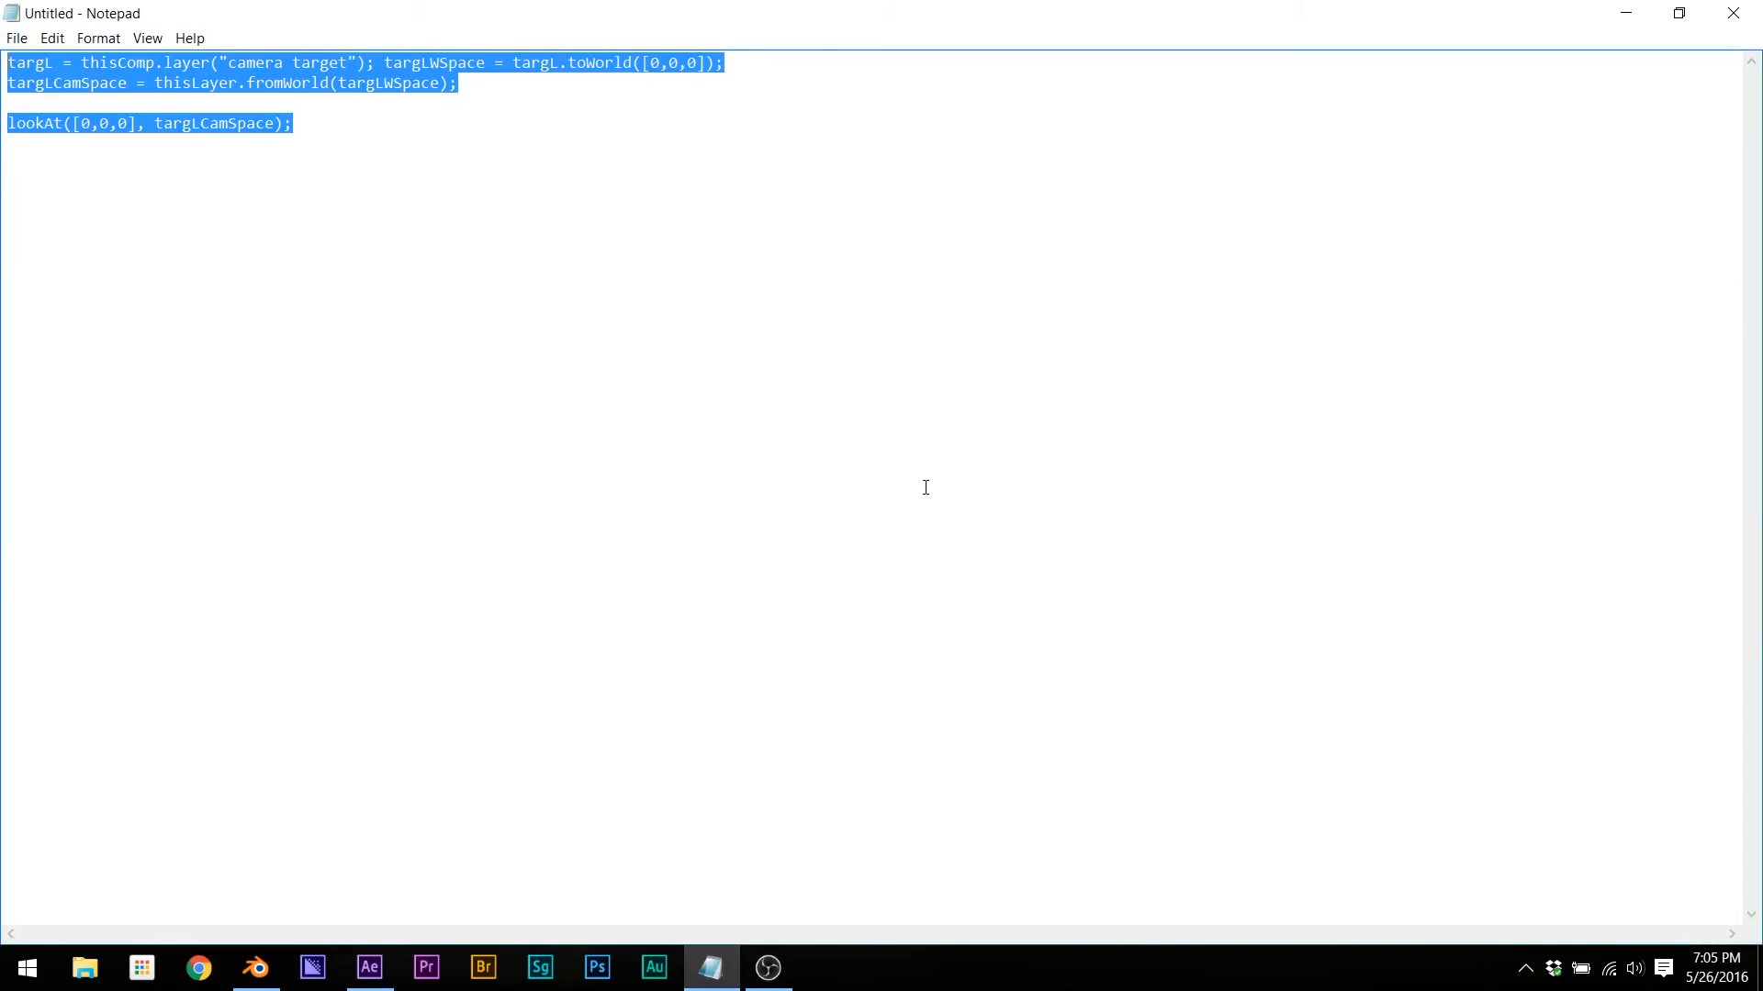
pyautogui.rightClick(128, 130)
pyautogui.click(206, 206)
pyautogui.hotkey('alt', 'Tab')
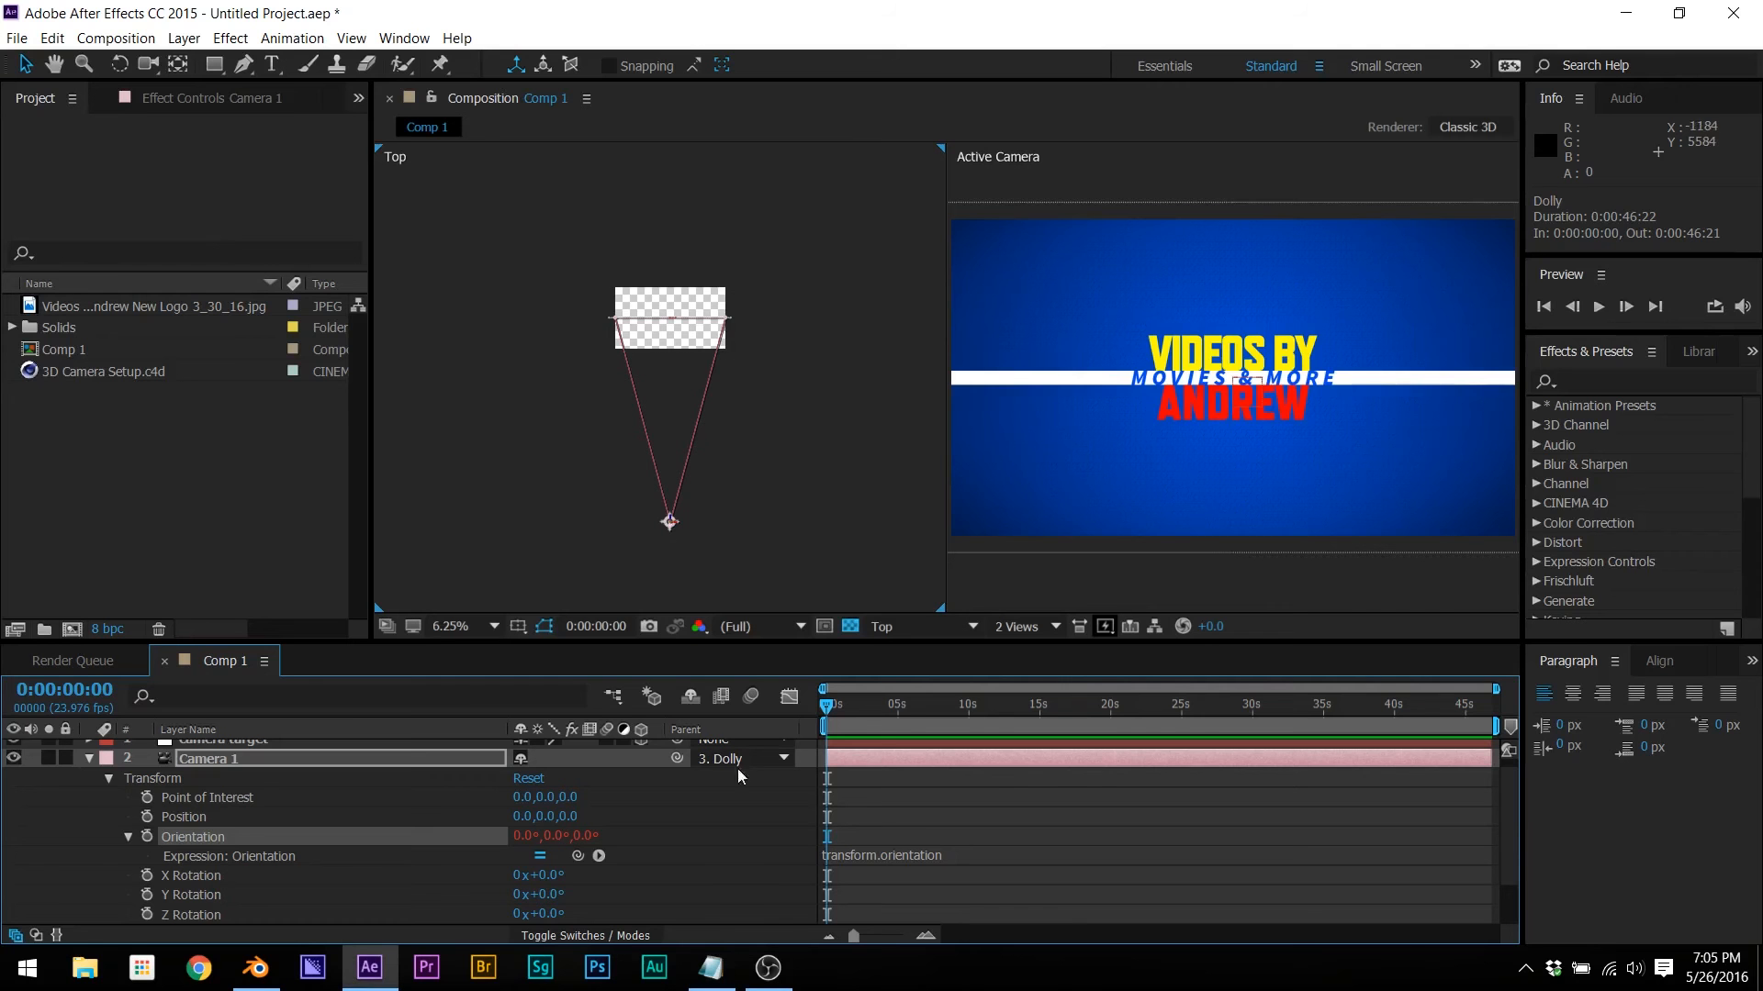
pyautogui.click(837, 854)
pyautogui.rightClick(855, 855)
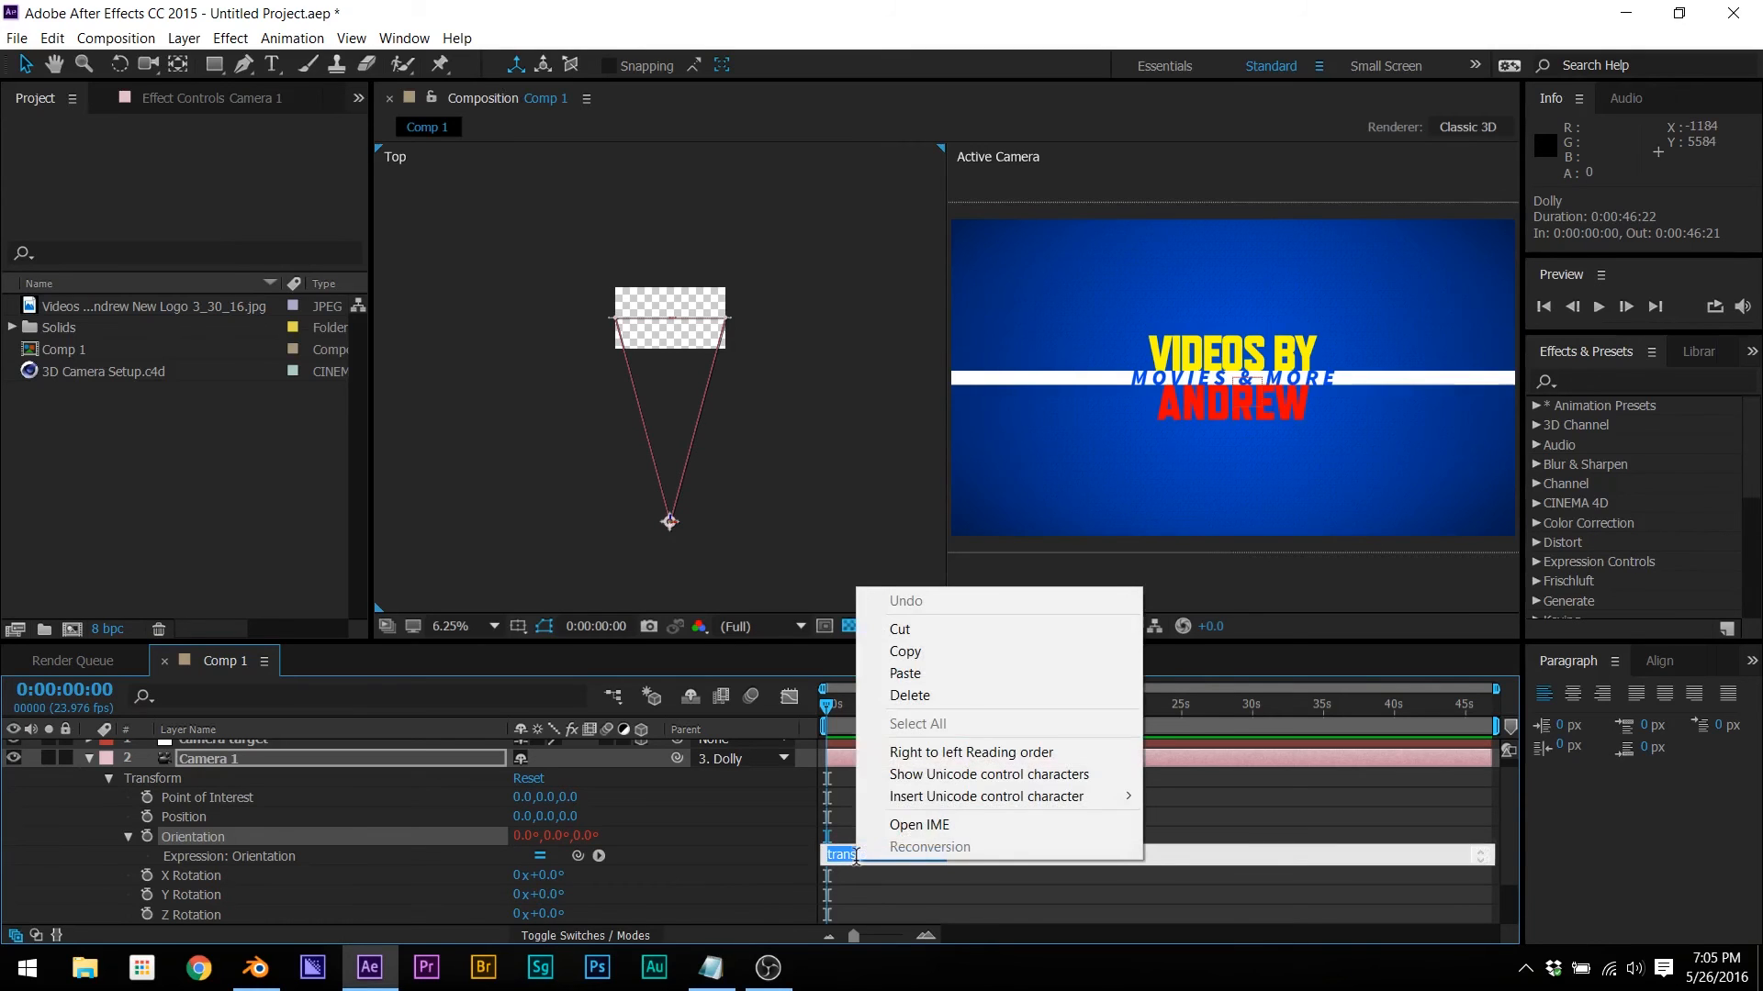
pyautogui.click(891, 676)
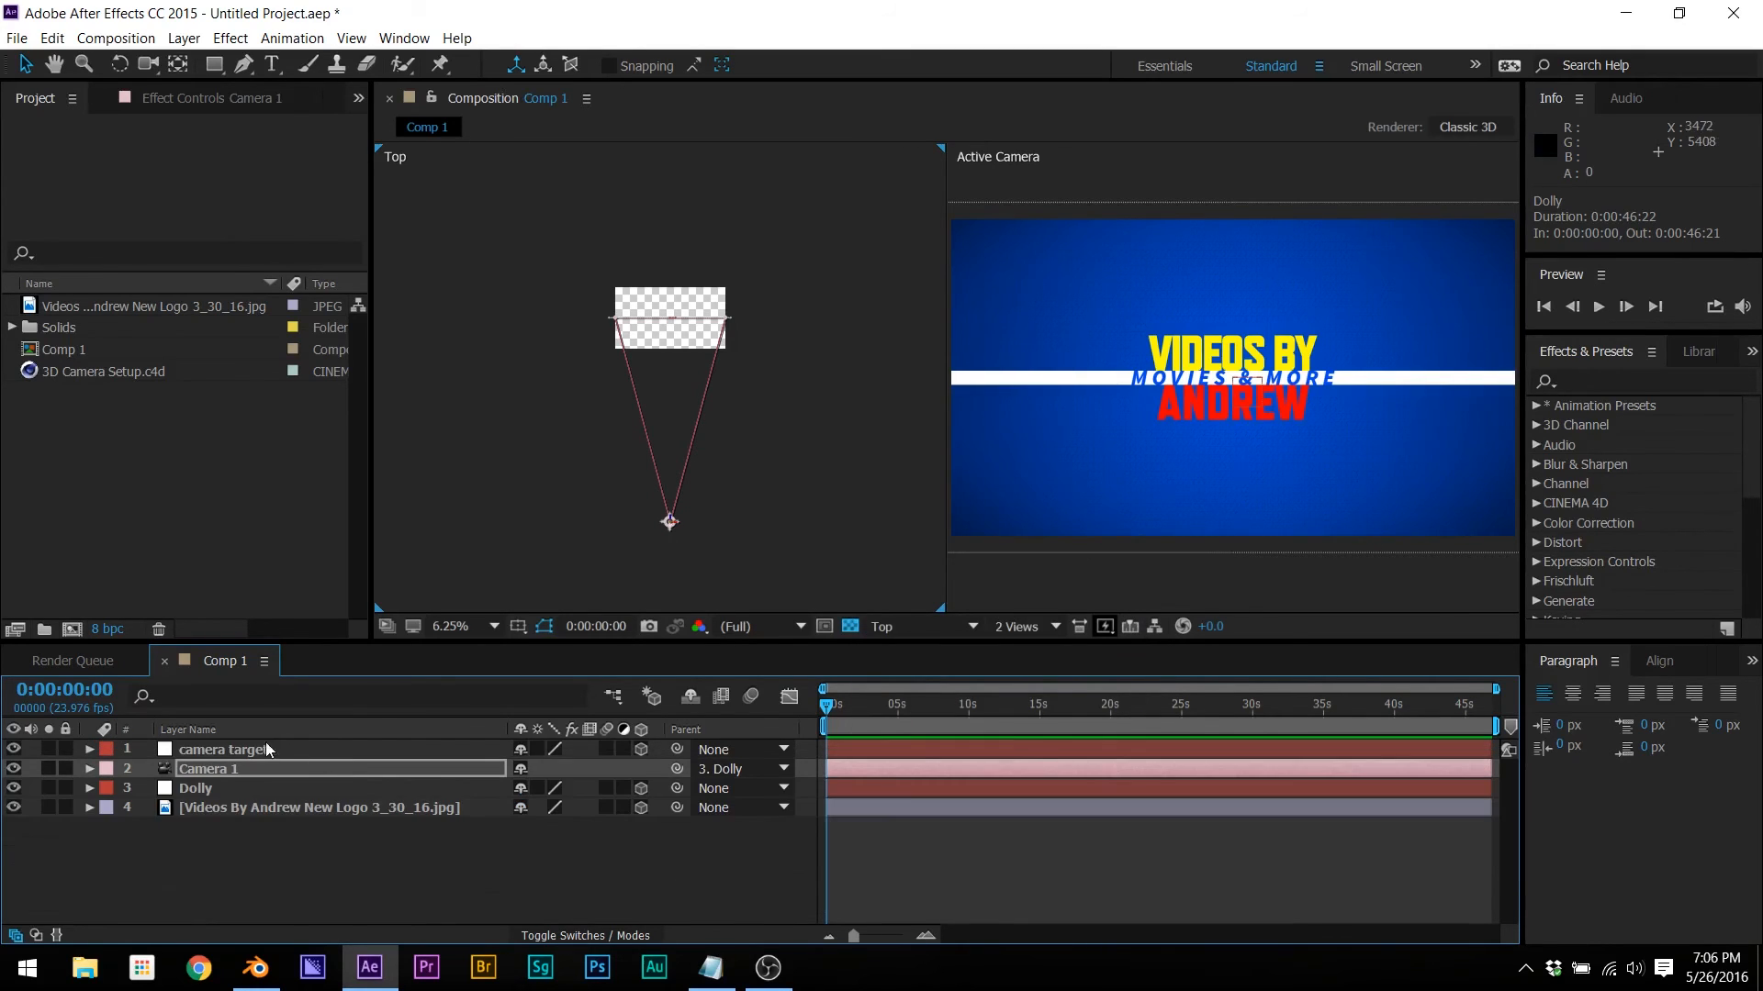
# Step: Test the camera tracking by moving the camera target null sideways in the Active Camera view, and undo the move
pyautogui.click(254, 745)
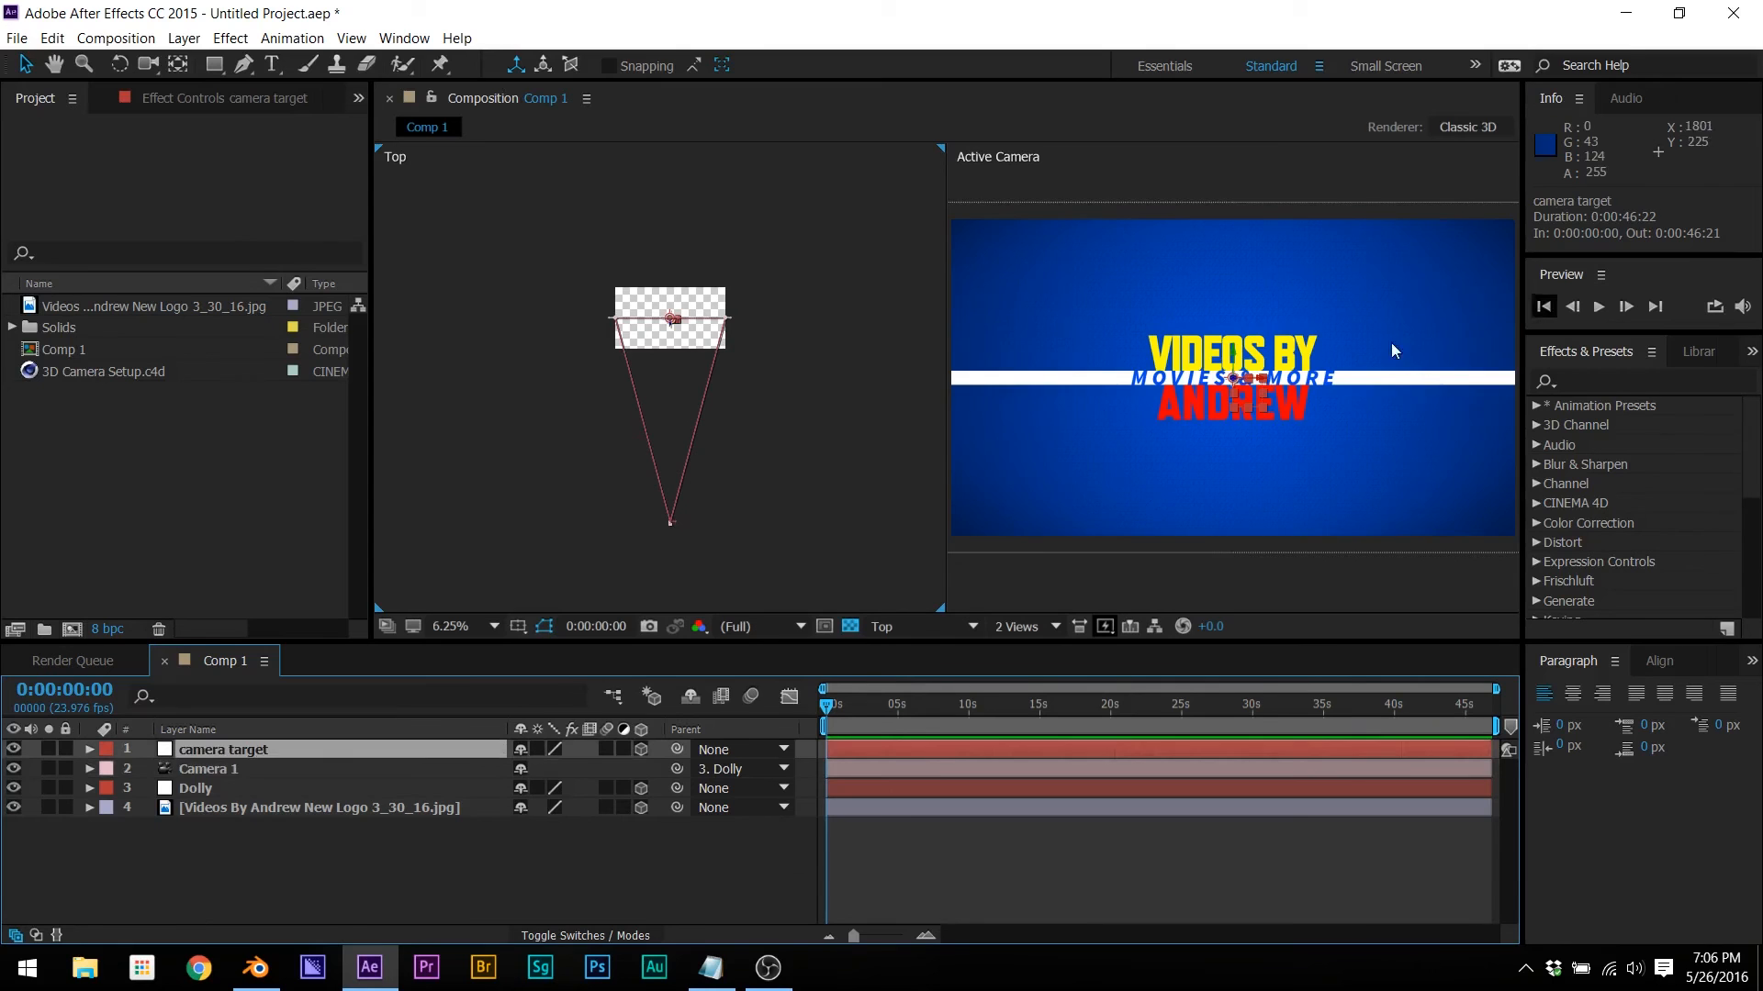
pyautogui.moveTo(1241, 392); pyautogui.dragTo(1358, 381)
pyautogui.hotkey('ctrl', 'z')
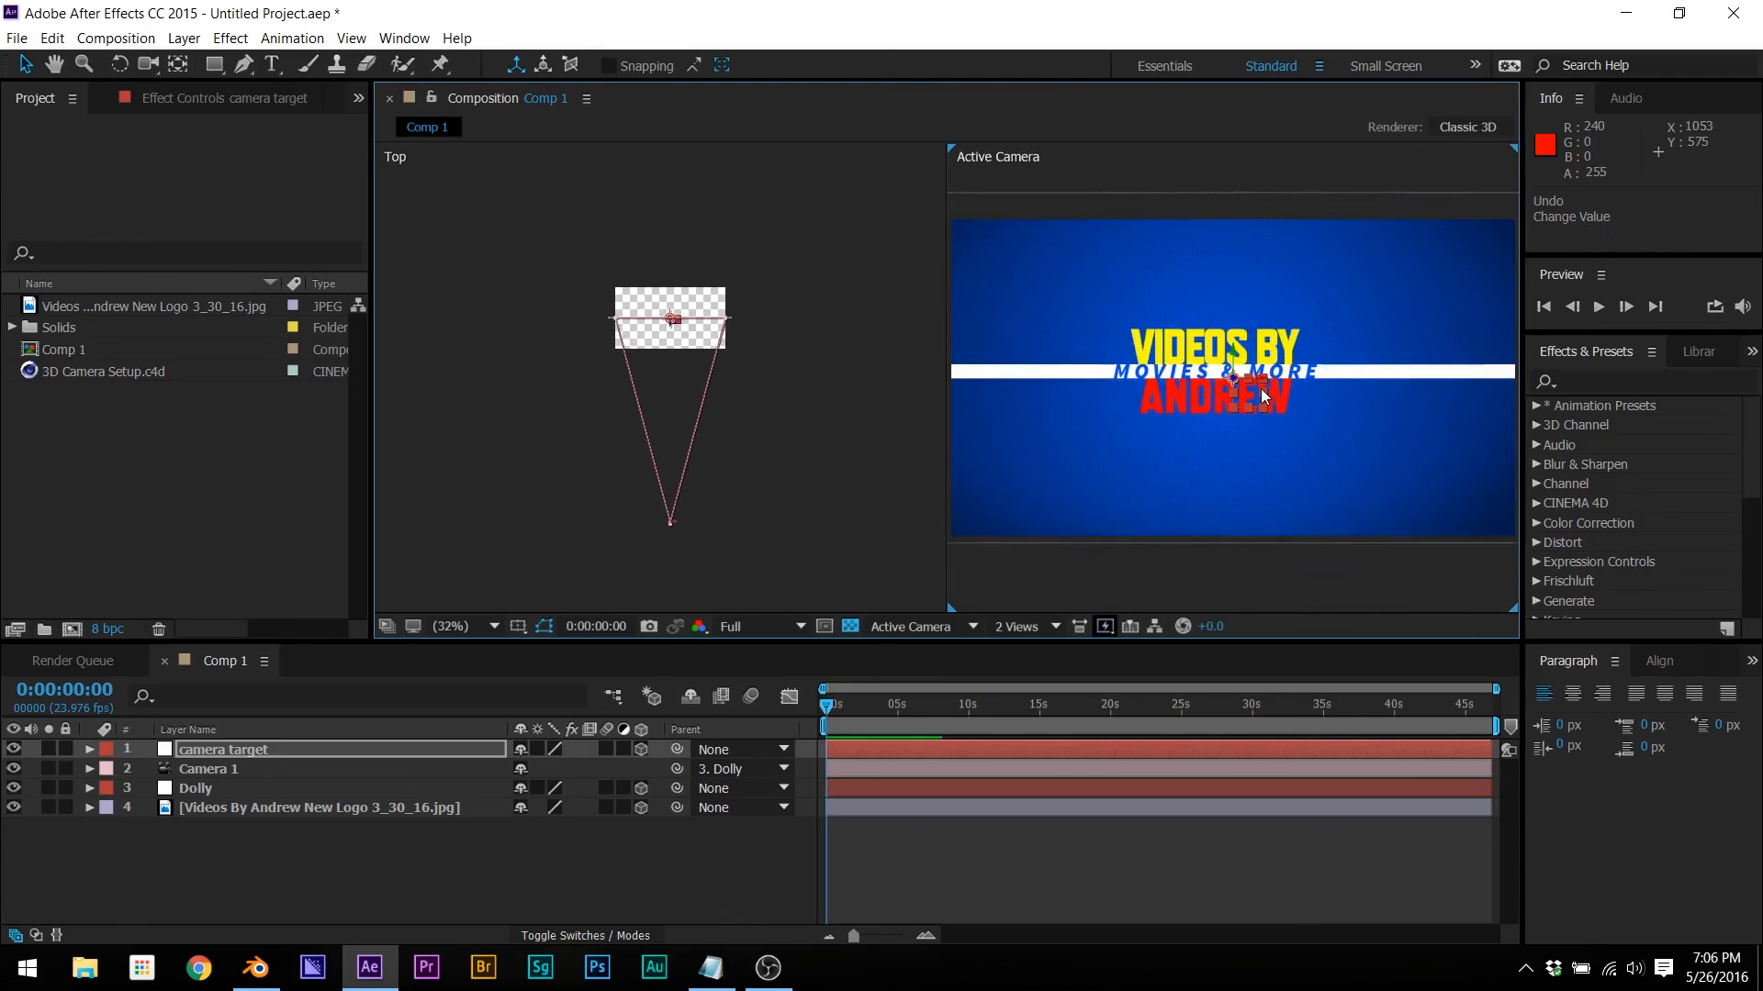
# Step: Select the Dolly layer in Comp 1
pyautogui.click(209, 791)
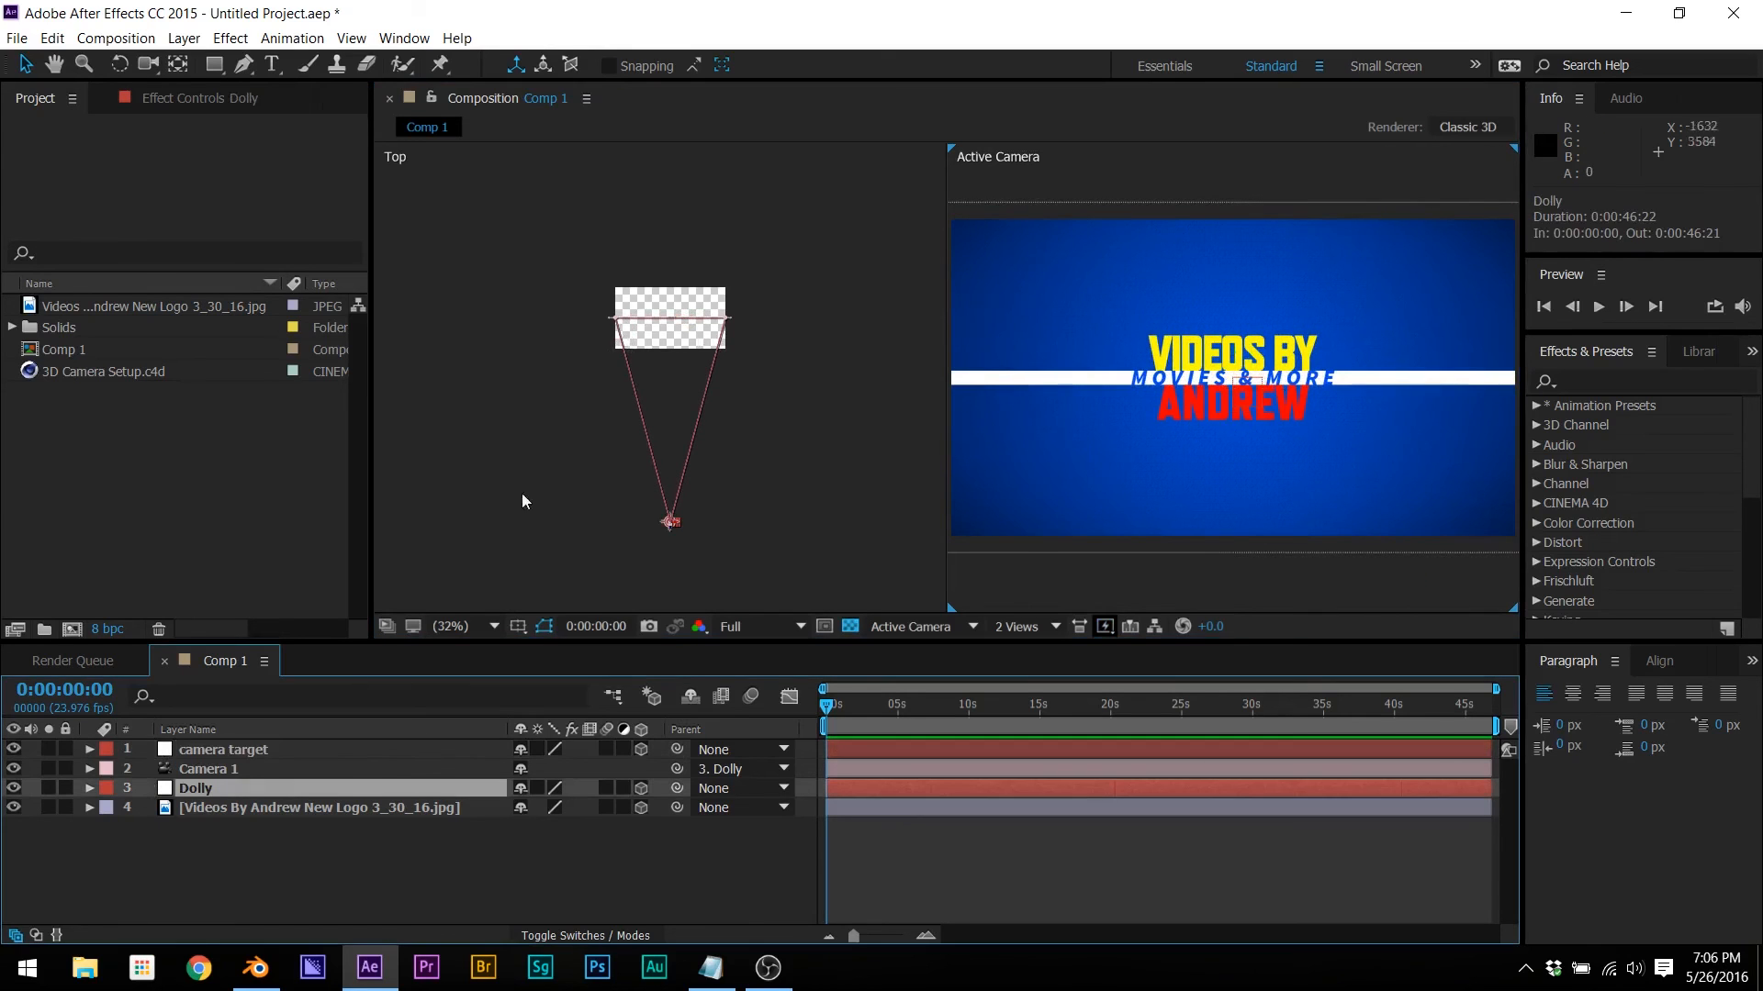